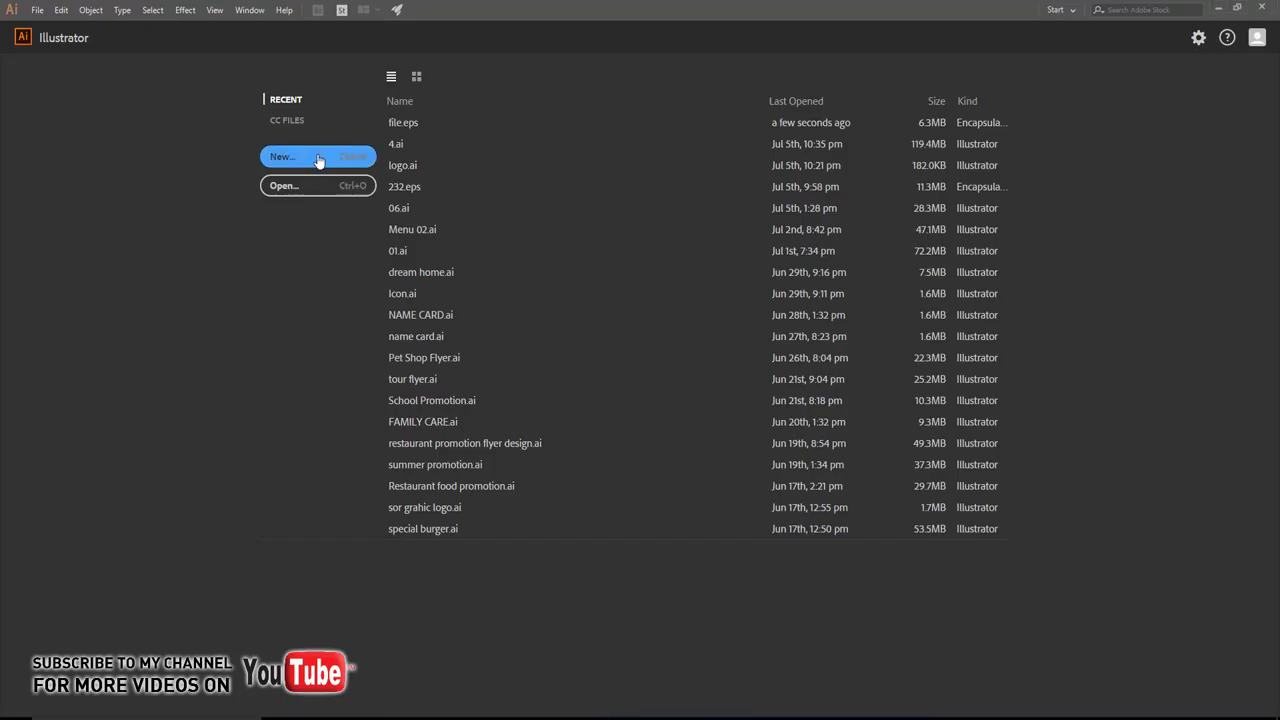
# Create a blank landscape document 30 × 21 cm from the 21×30 cm custom preset.
pyautogui.click(318, 158)
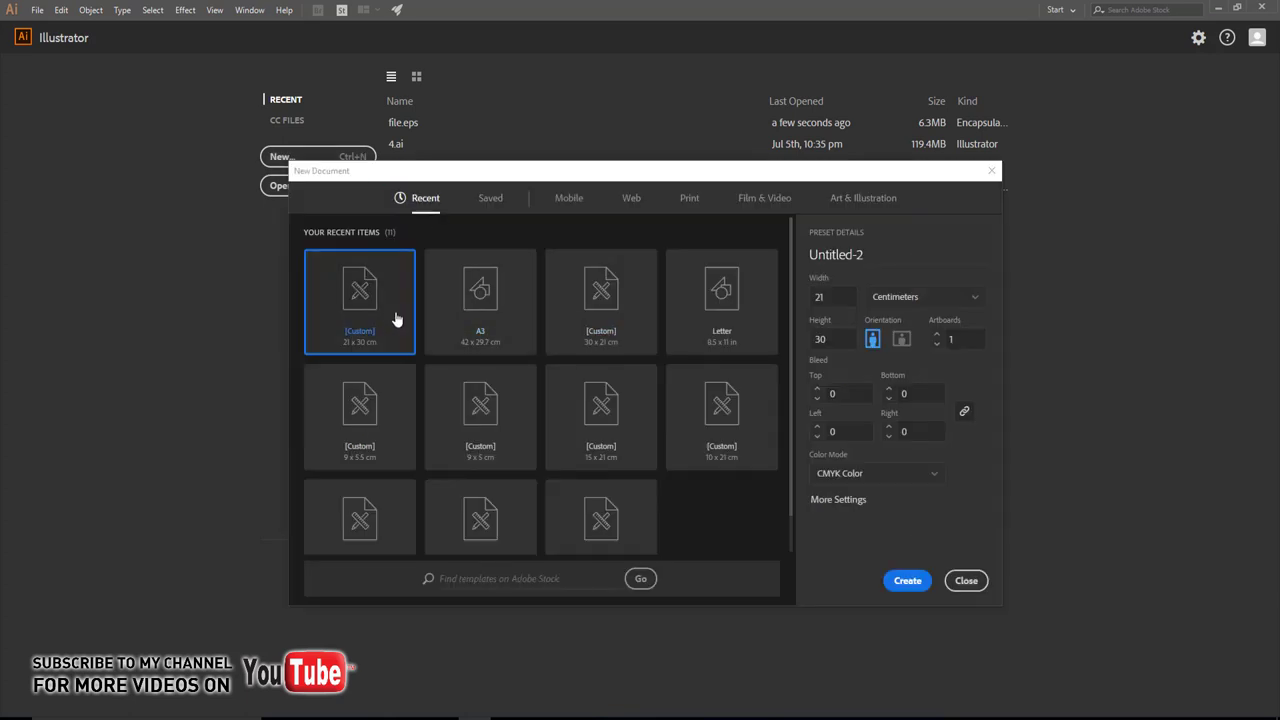
pyautogui.click(902, 339)
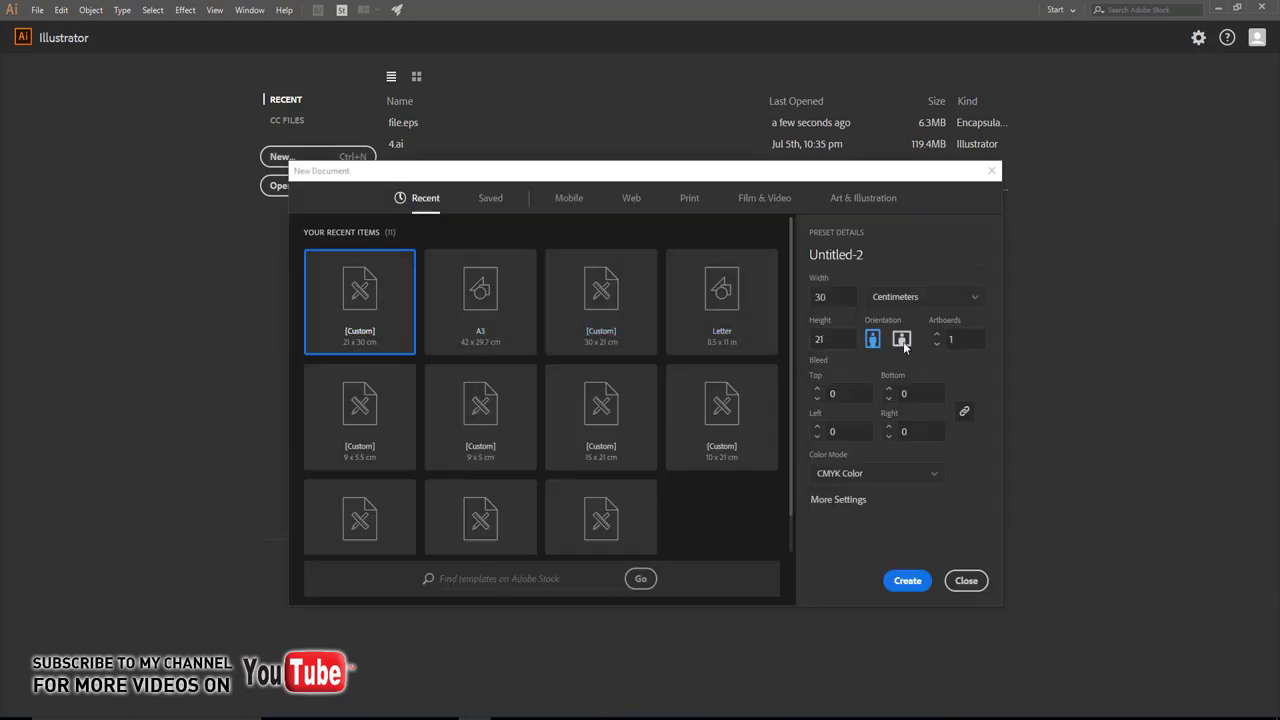
pyautogui.click(907, 580)
# Draw a rectangle running the artboard's full height from its top-left corner.
pyautogui.click(14, 146)
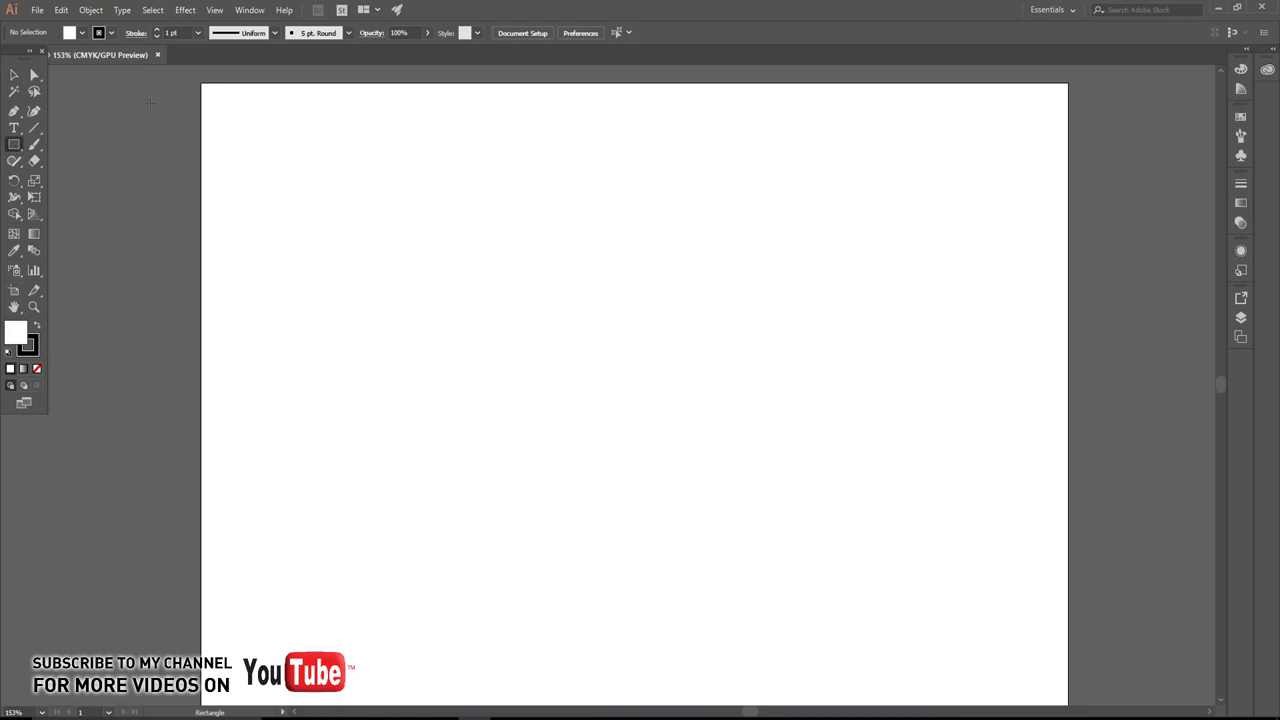
pyautogui.moveTo(204, 87); pyautogui.dragTo(352, 461)
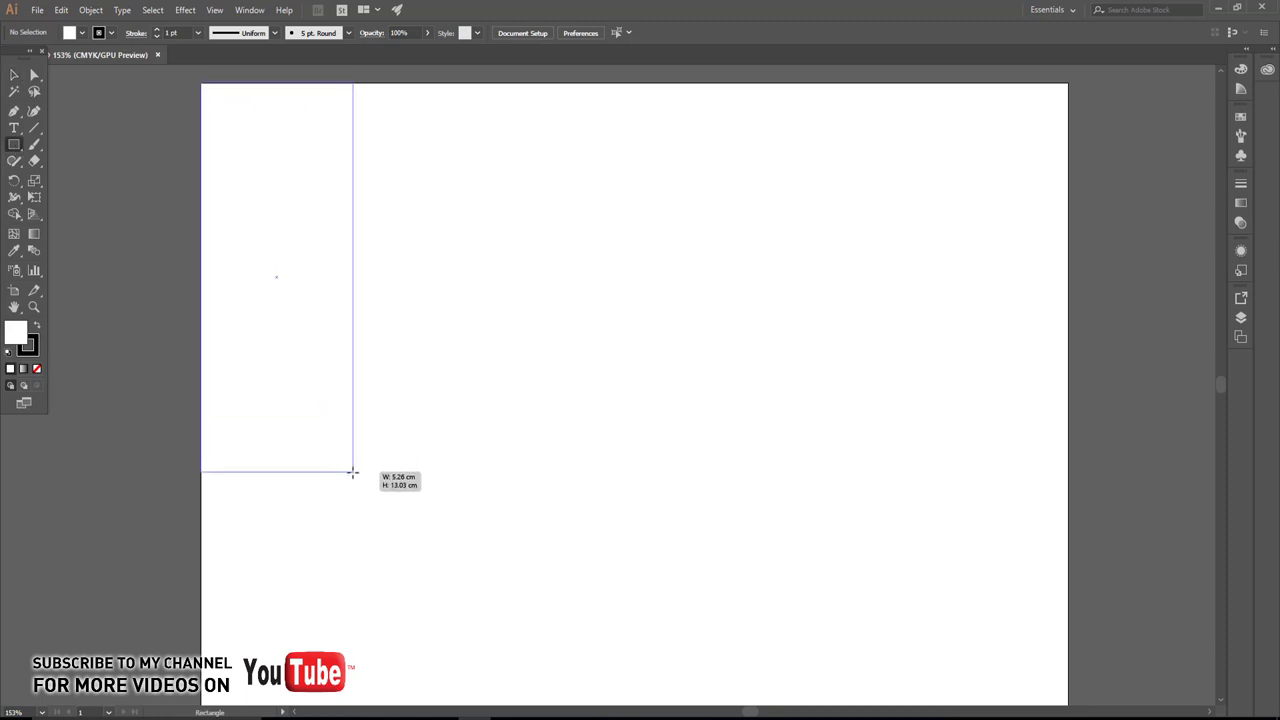
pyautogui.moveTo(352, 461); pyautogui.dragTo(376, 696)
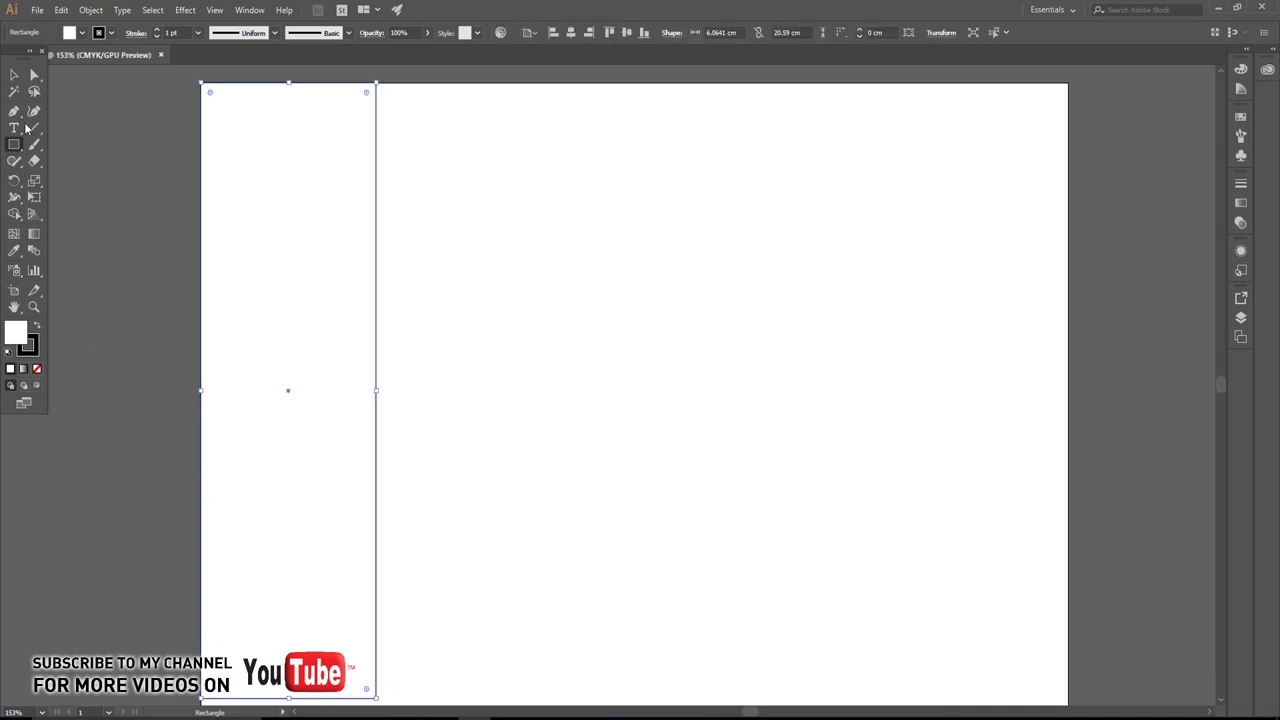
pyautogui.click(14, 75)
pyautogui.hotkey('ctrl', '1')
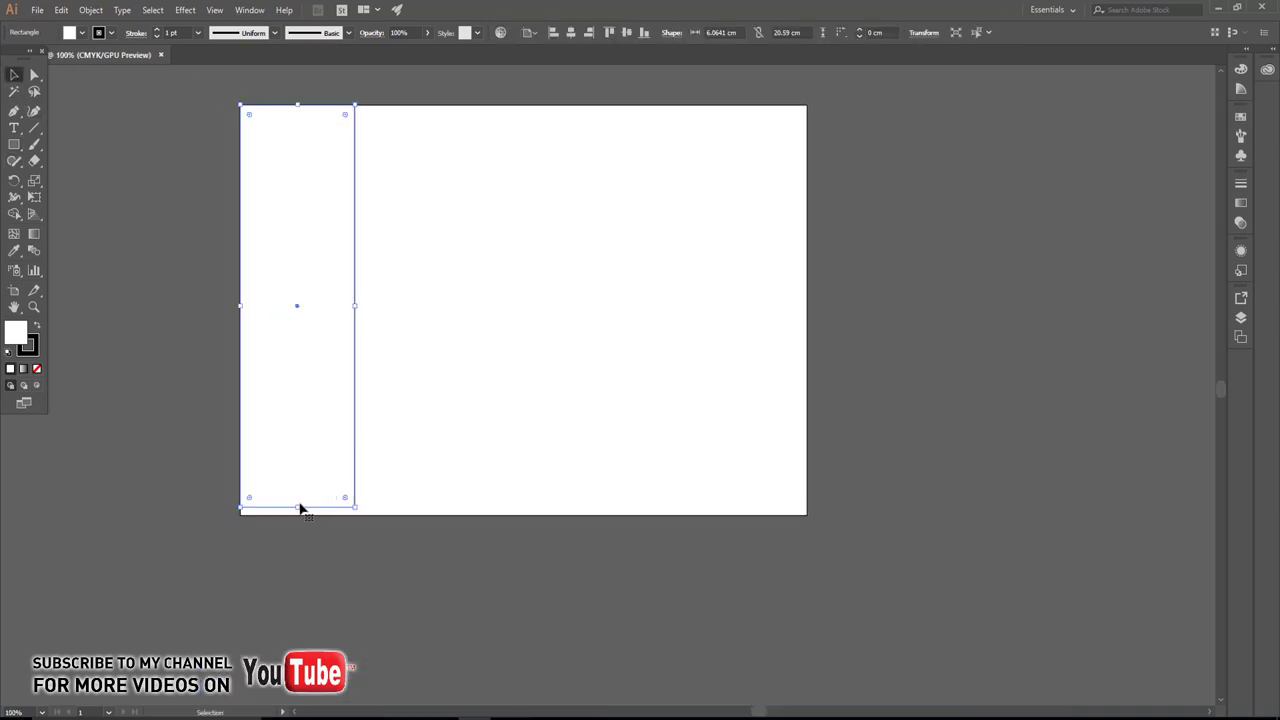
pyautogui.moveTo(298, 509); pyautogui.dragTo(298, 515)
# Fill the rectangle red and duplicate it into three side-by-side panels.
pyautogui.click(80, 33)
pyautogui.click(46, 56)
pyautogui.click(80, 33)
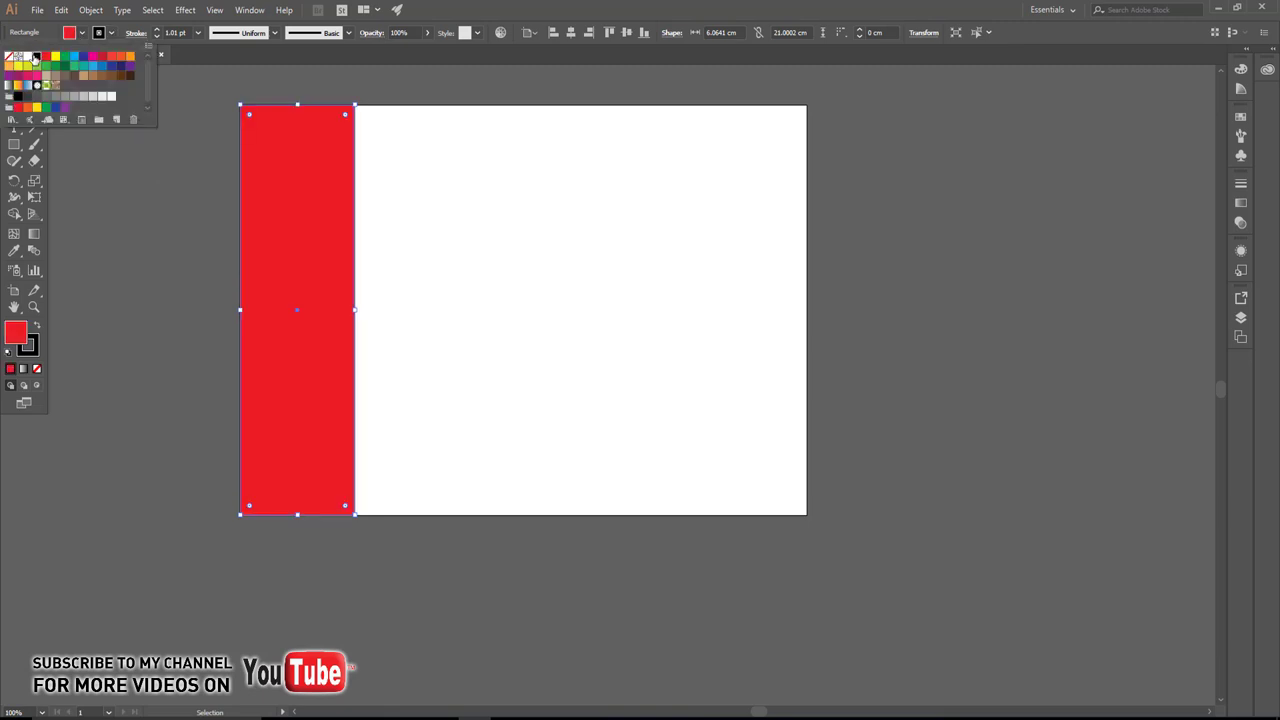
pyautogui.click(140, 194)
pyautogui.moveTo(268, 255); pyautogui.dragTo(381, 255)
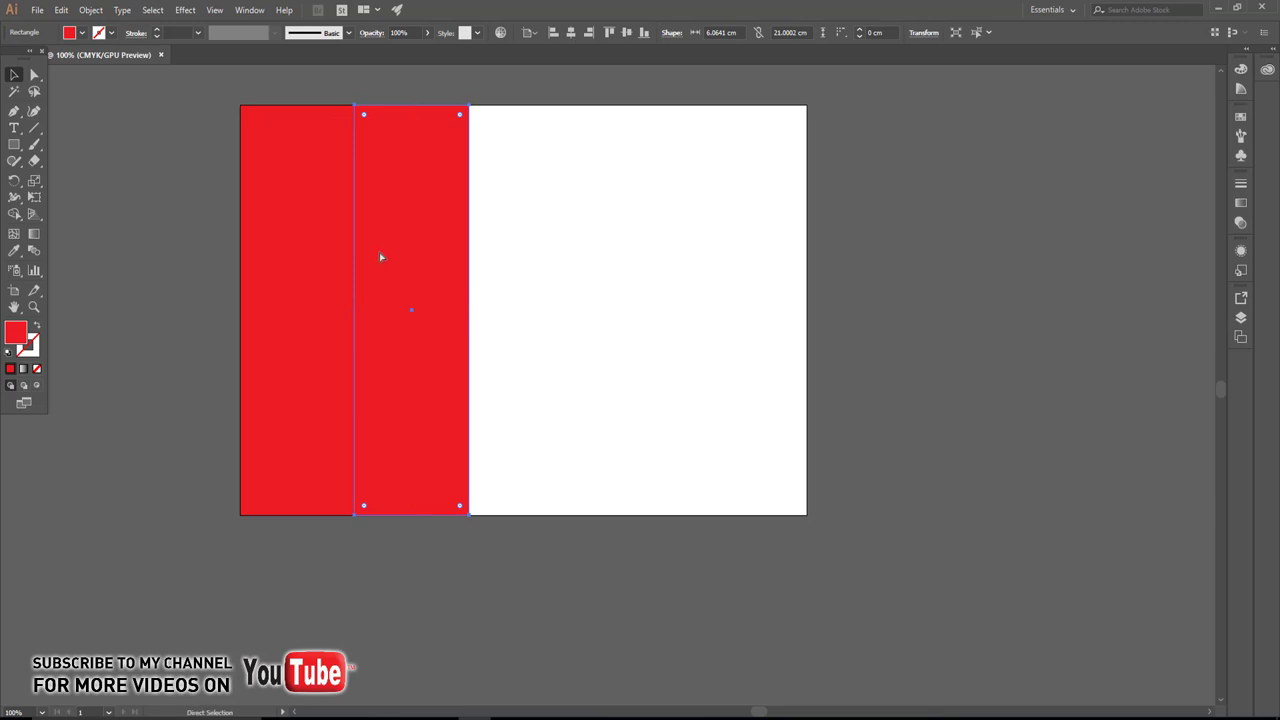
pyautogui.hotkey('ctrl', 'd')
# Stretch the three panels across the full artboard width and give the middle one a black outline.
pyautogui.hotkey('ctrl', 'a')
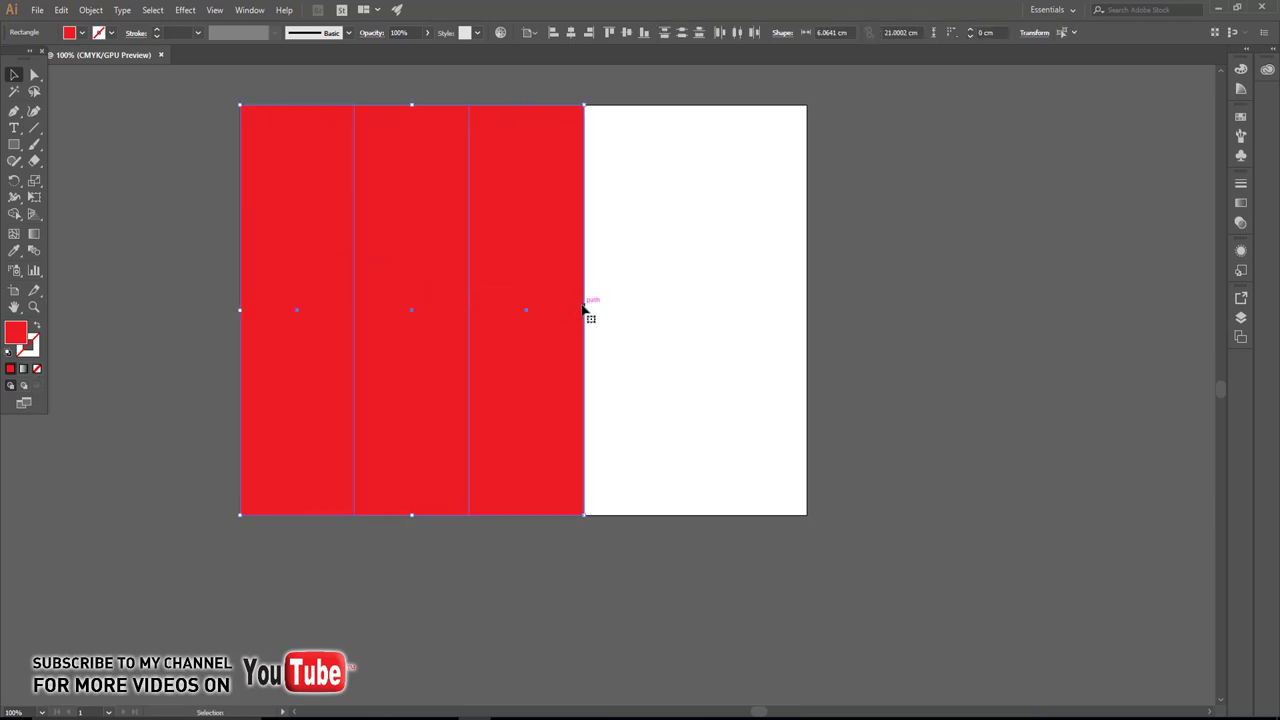
pyautogui.moveTo(597, 310); pyautogui.dragTo(807, 310)
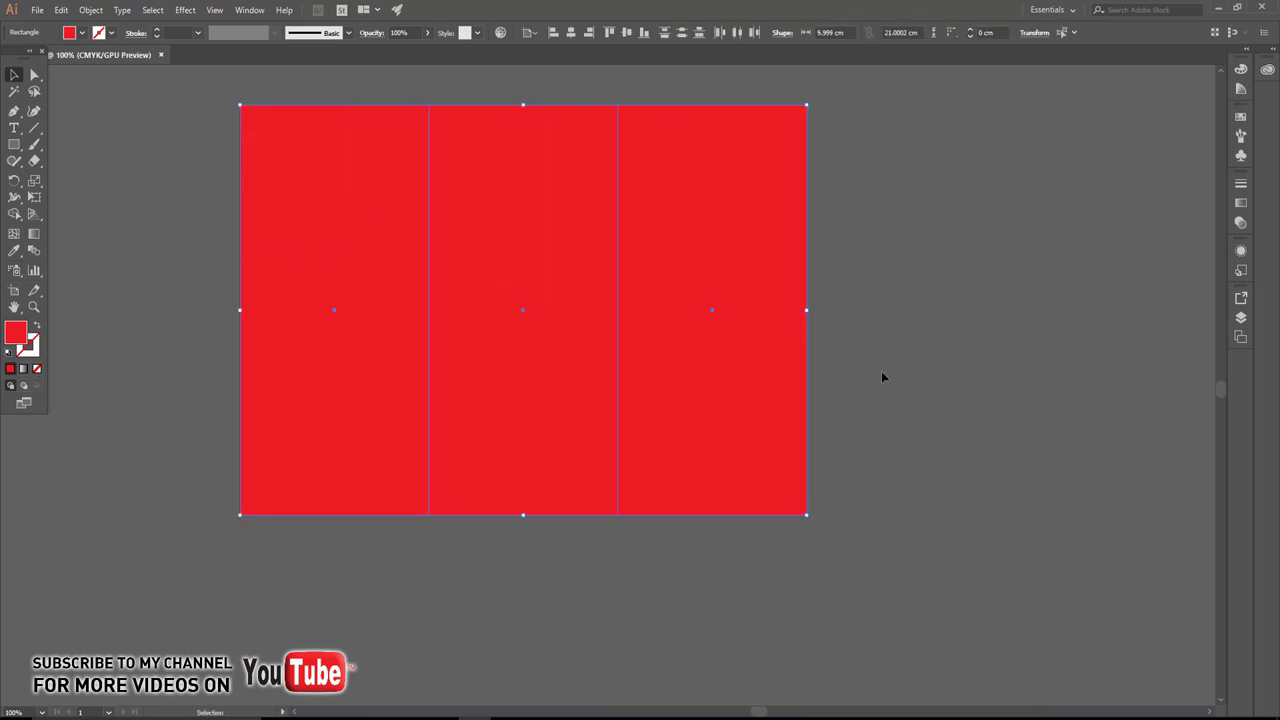
pyautogui.click(881, 371)
pyautogui.click(560, 357)
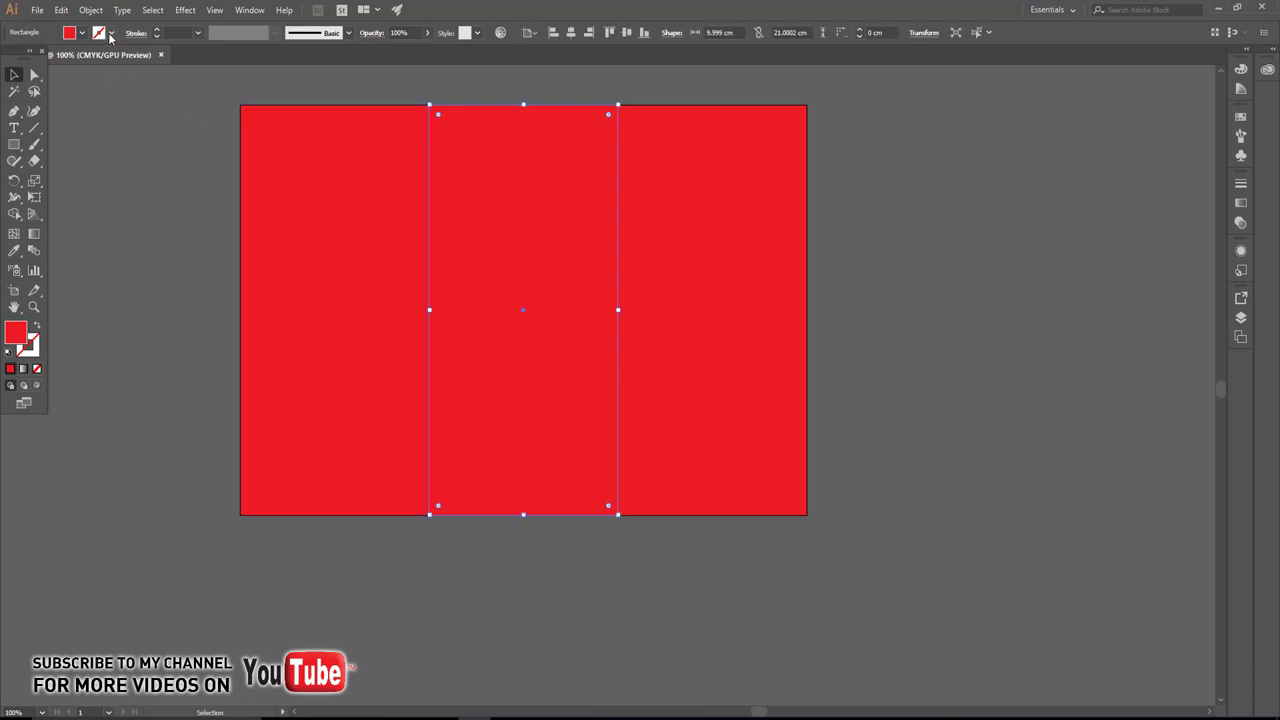
pyautogui.click(111, 34)
pyautogui.click(35, 57)
# Add a Lato text object reading THE beside the artboard.
pyautogui.click(94, 171)
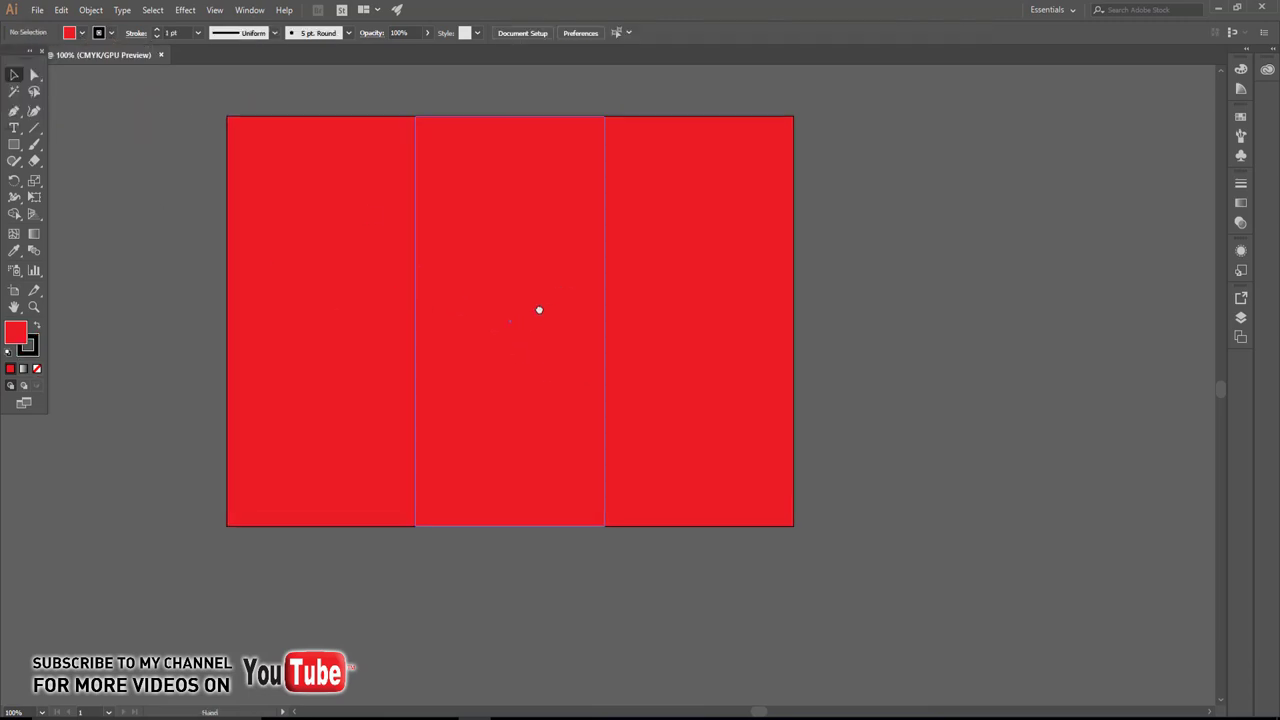
pyautogui.scroll(2, 763, 316)
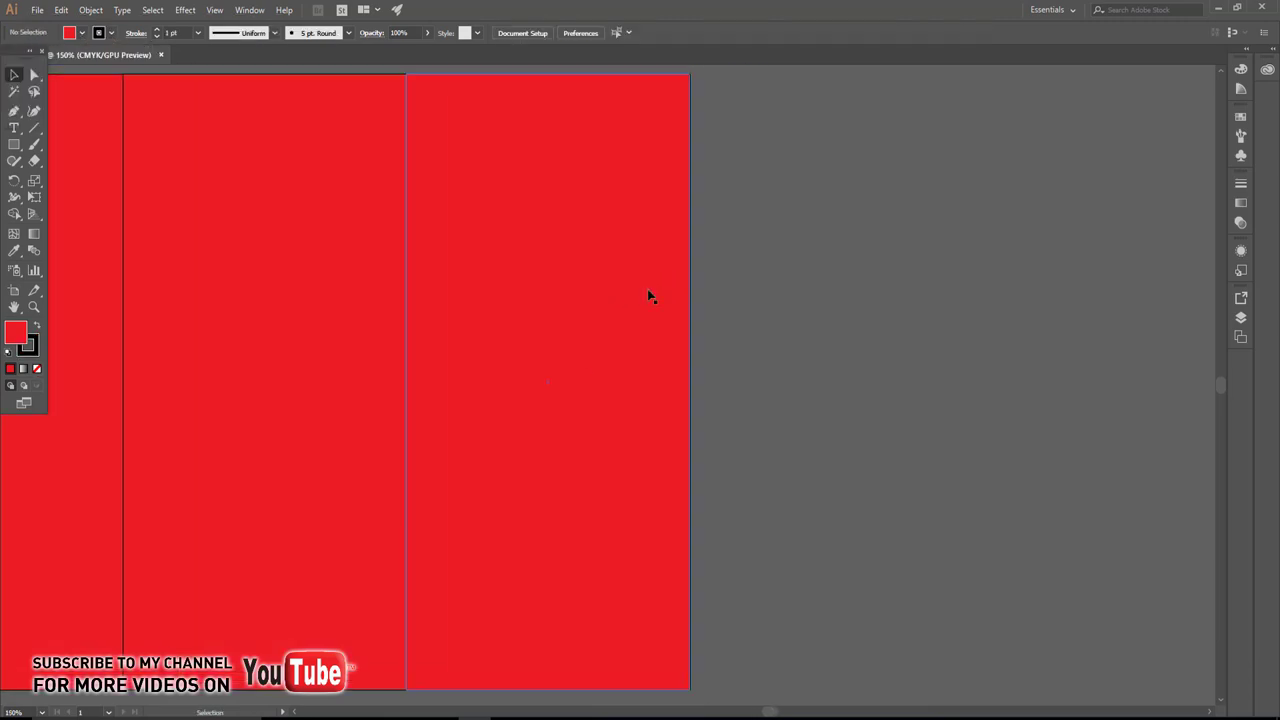
pyautogui.press('t')
pyautogui.click(751, 277)
pyautogui.click(489, 32)
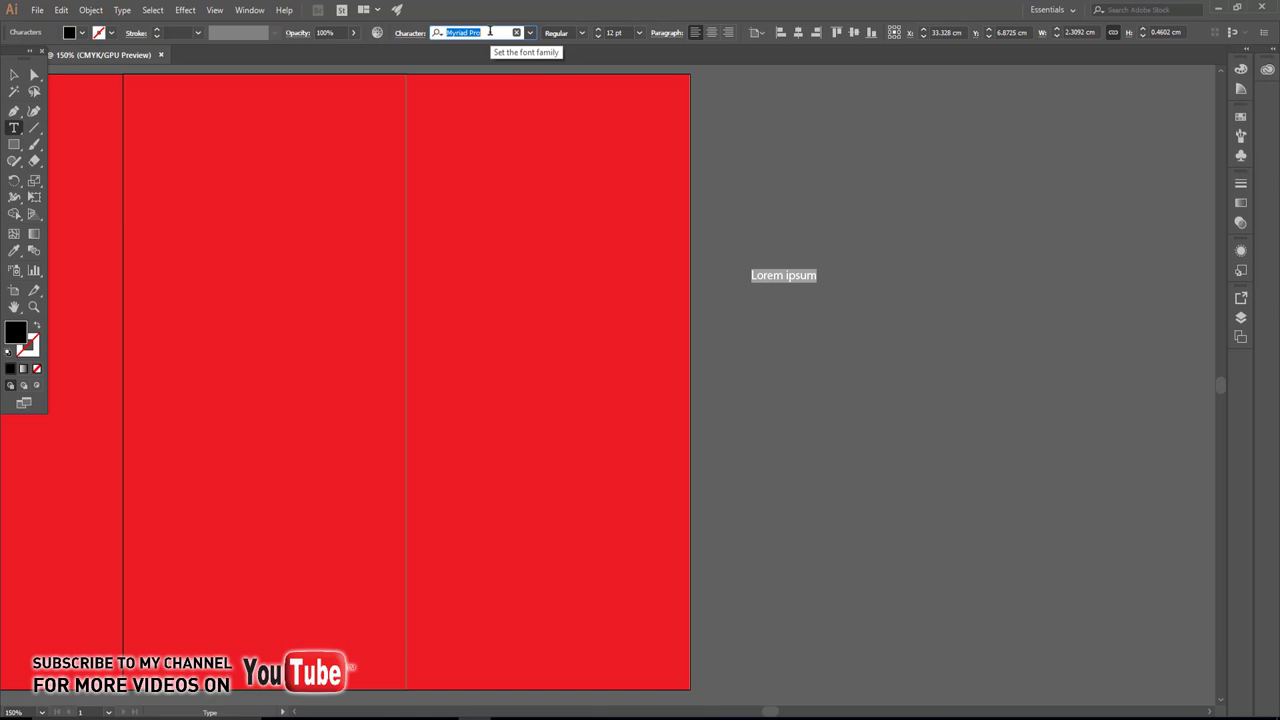
pyautogui.write('la')
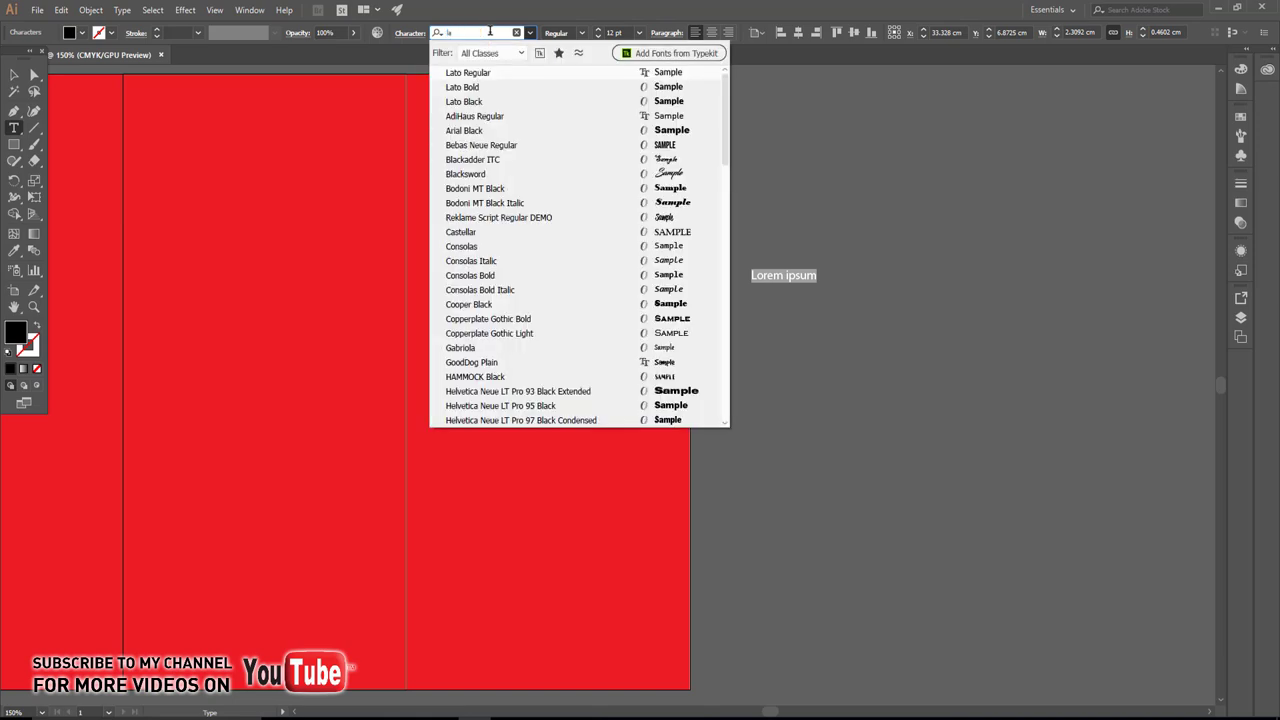
pyautogui.click(463, 76)
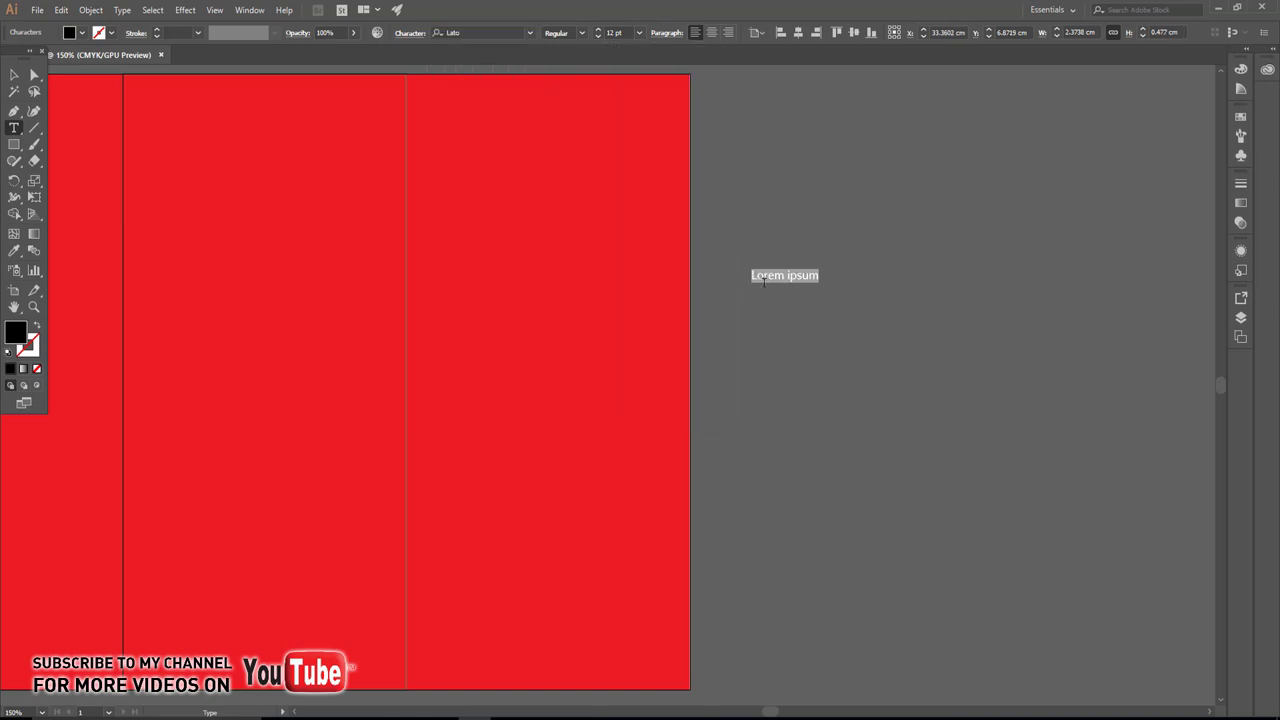
pyautogui.write('THE')
# Enlarge THE and copy it below as a second line reading GREAT.
pyautogui.click(14, 74)
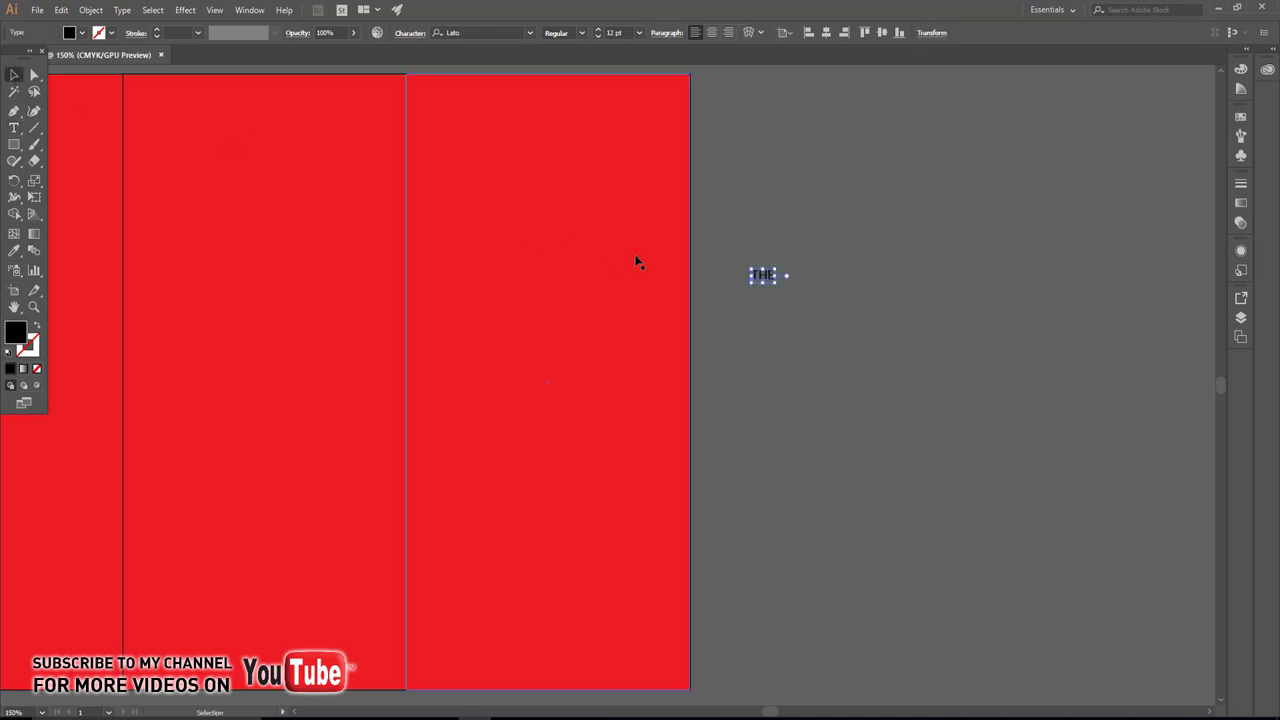
pyautogui.moveTo(776, 281); pyautogui.dragTo(871, 338)
pyautogui.moveTo(805, 300); pyautogui.dragTo(818, 370)
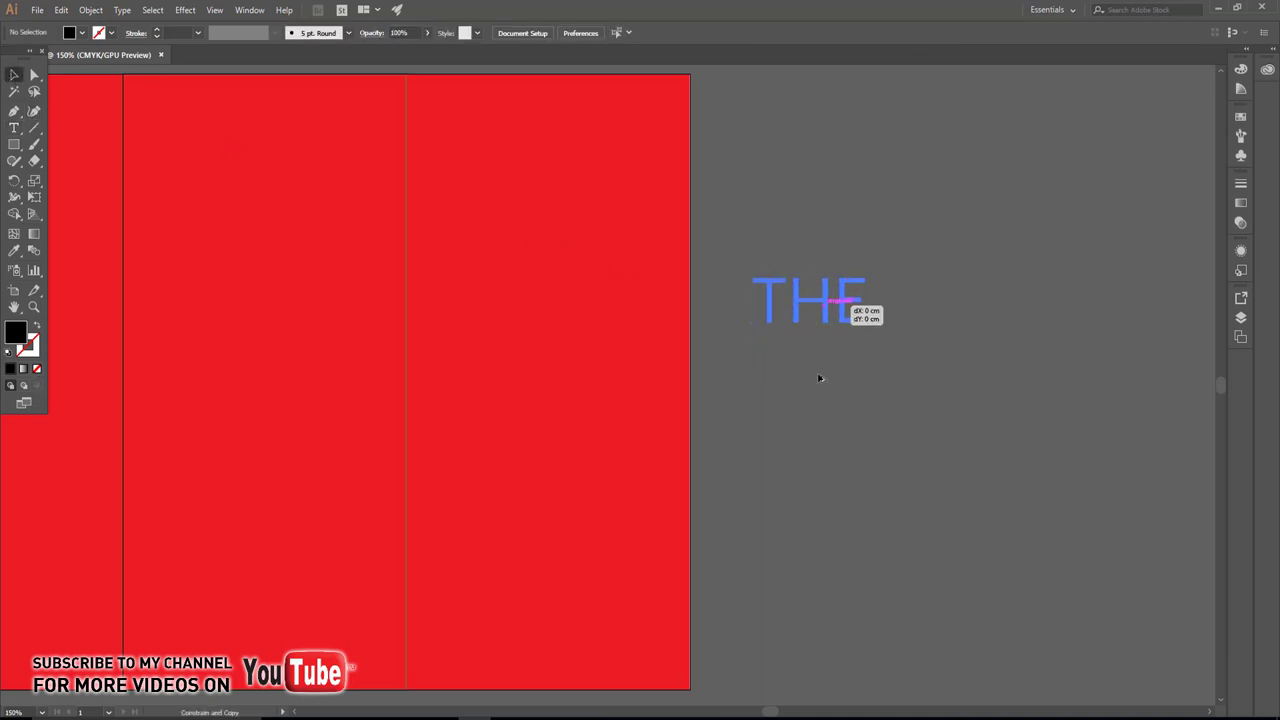
pyautogui.press('t')
pyautogui.doubleClick(818, 369)
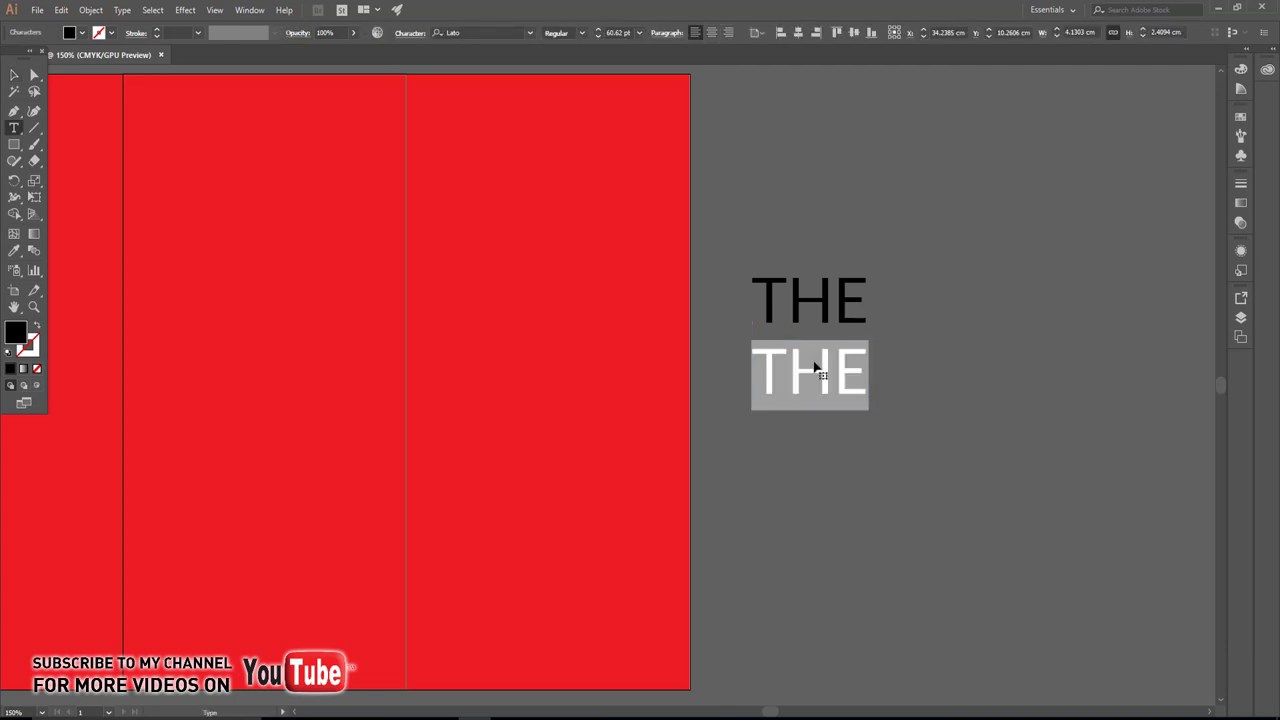
pyautogui.write('Gre')
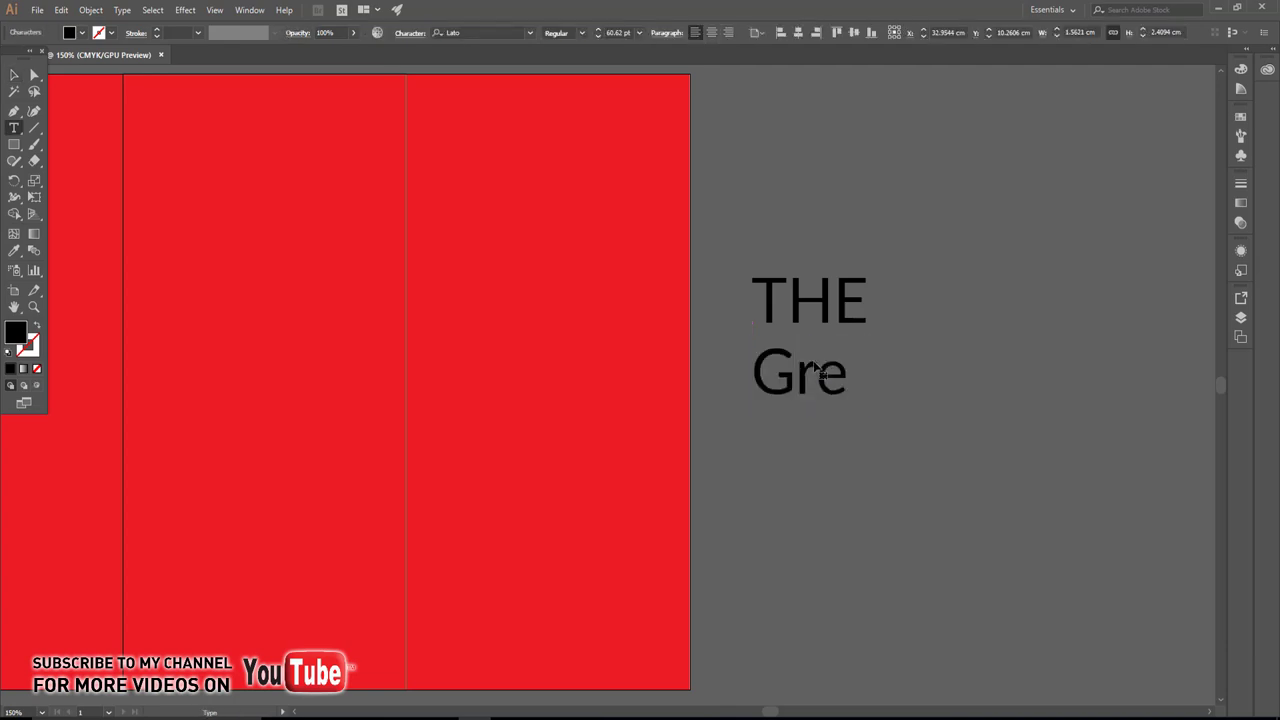
pyautogui.press('BackSpace')
pyautogui.write('RE')
pyautogui.write('AT')
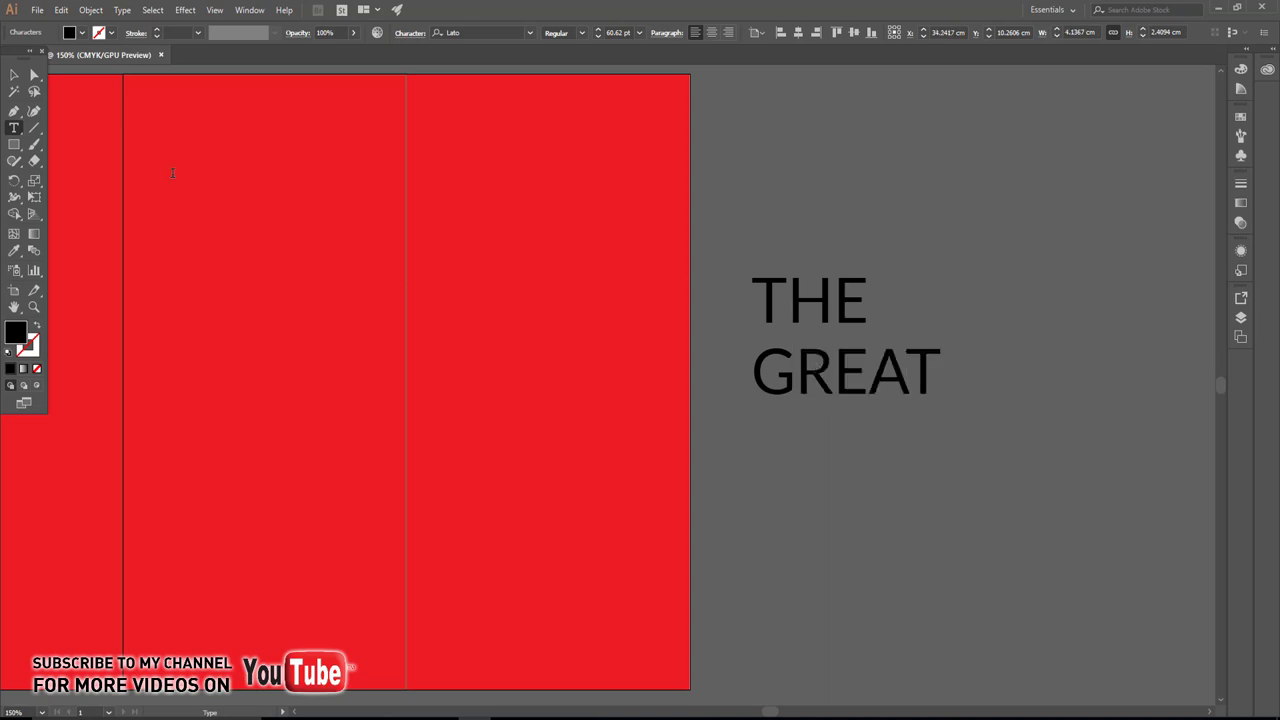
pyautogui.press('Escape')
# Copy GREAT below as a third line reading TASTE and make TASTE bold.
pyautogui.moveTo(887, 378); pyautogui.dragTo(887, 455)
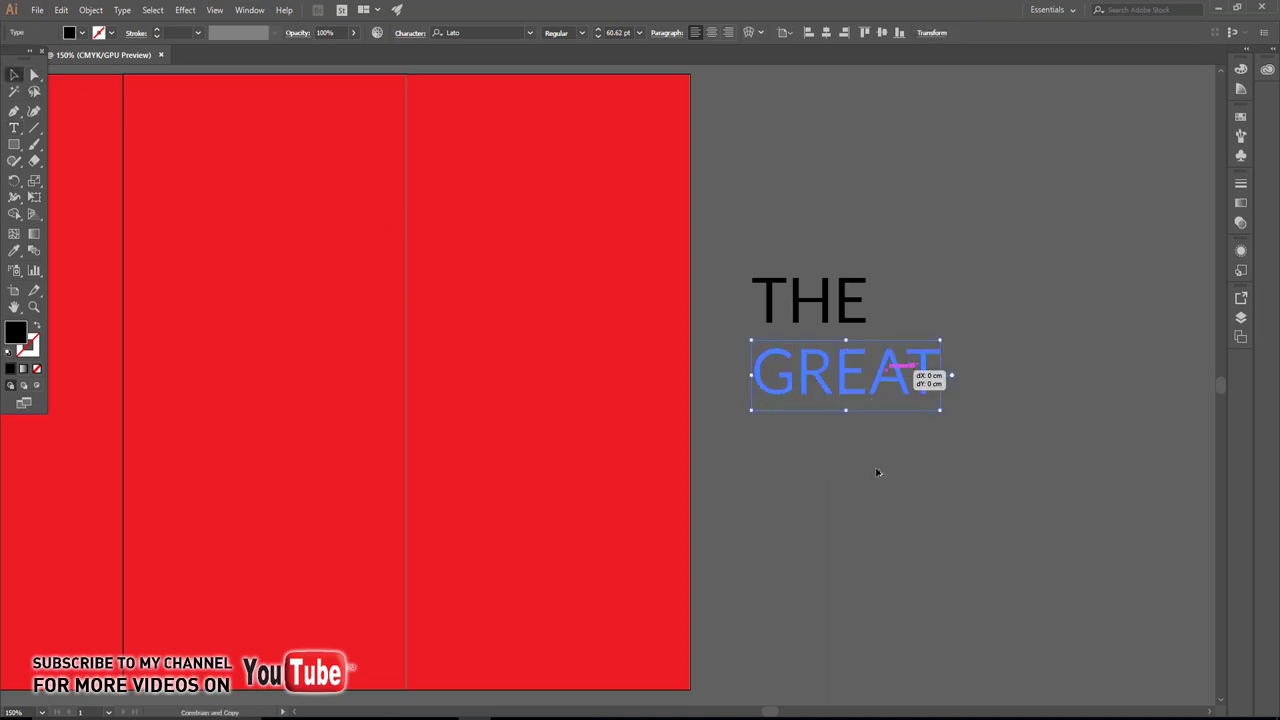
pyautogui.press('t')
pyautogui.doubleClick(862, 460)
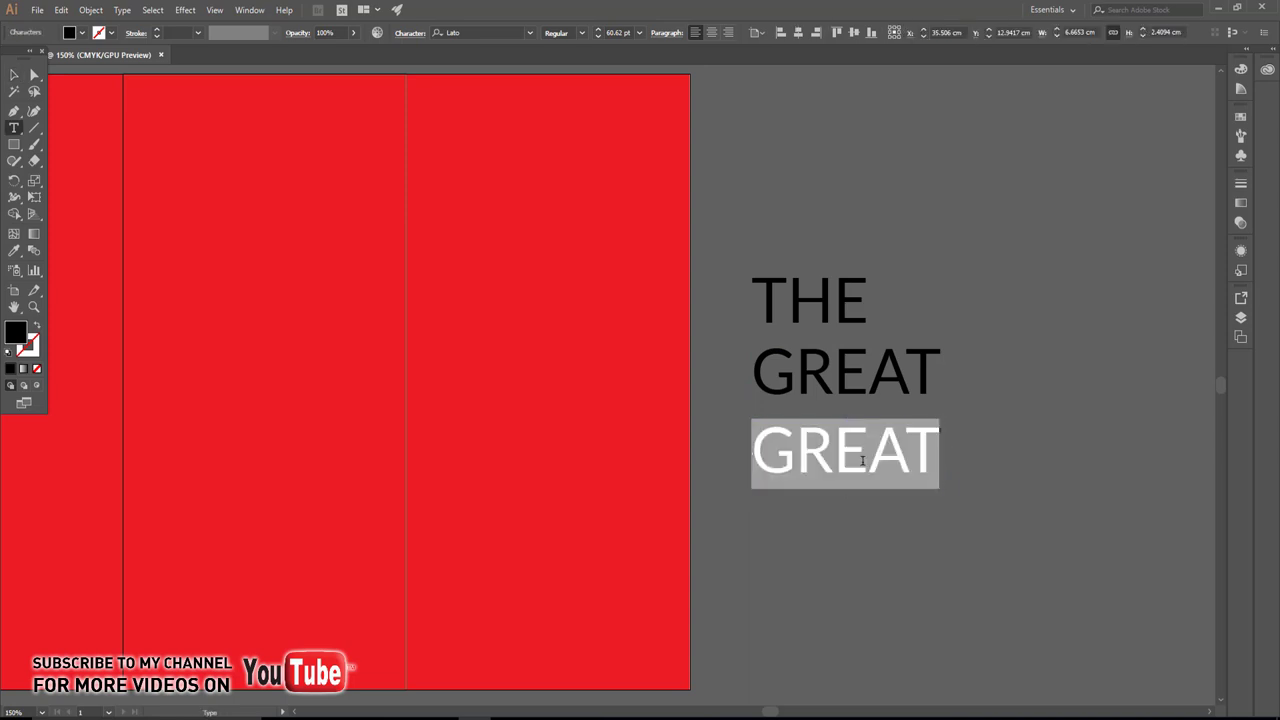
pyautogui.write('TAST')
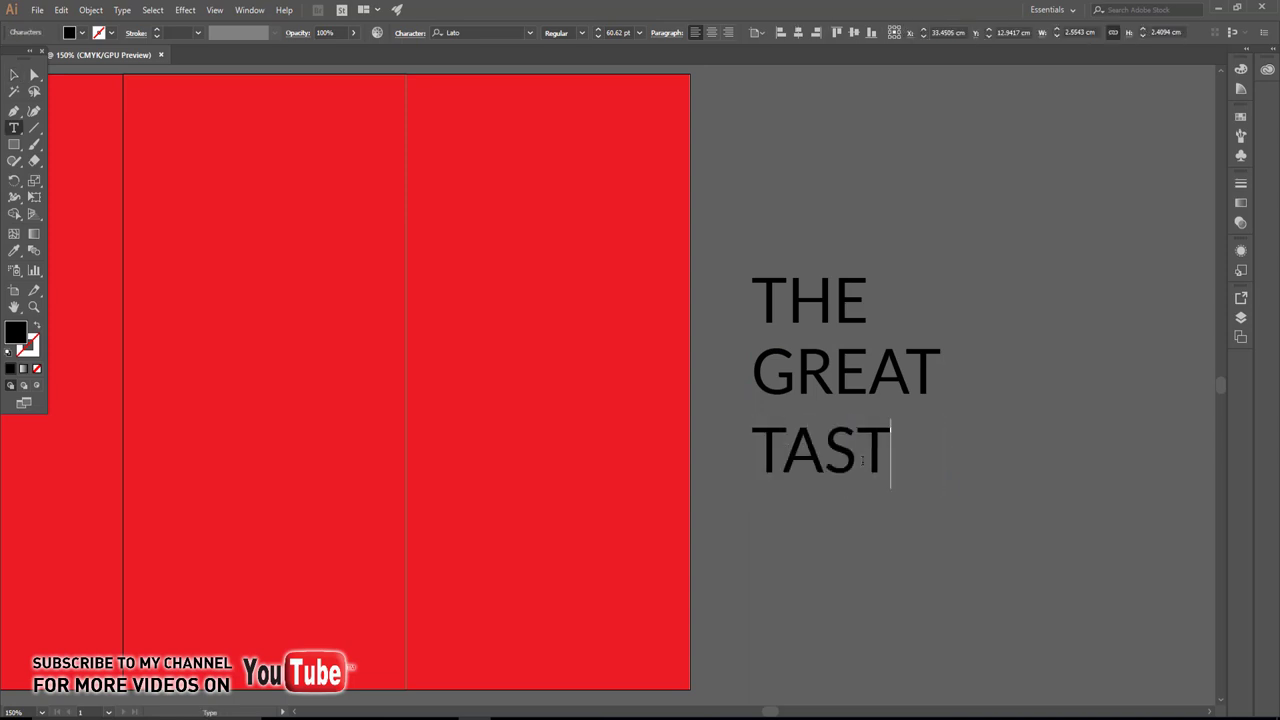
pyautogui.write('E')
pyautogui.press('Escape')
pyautogui.doubleClick(840, 452)
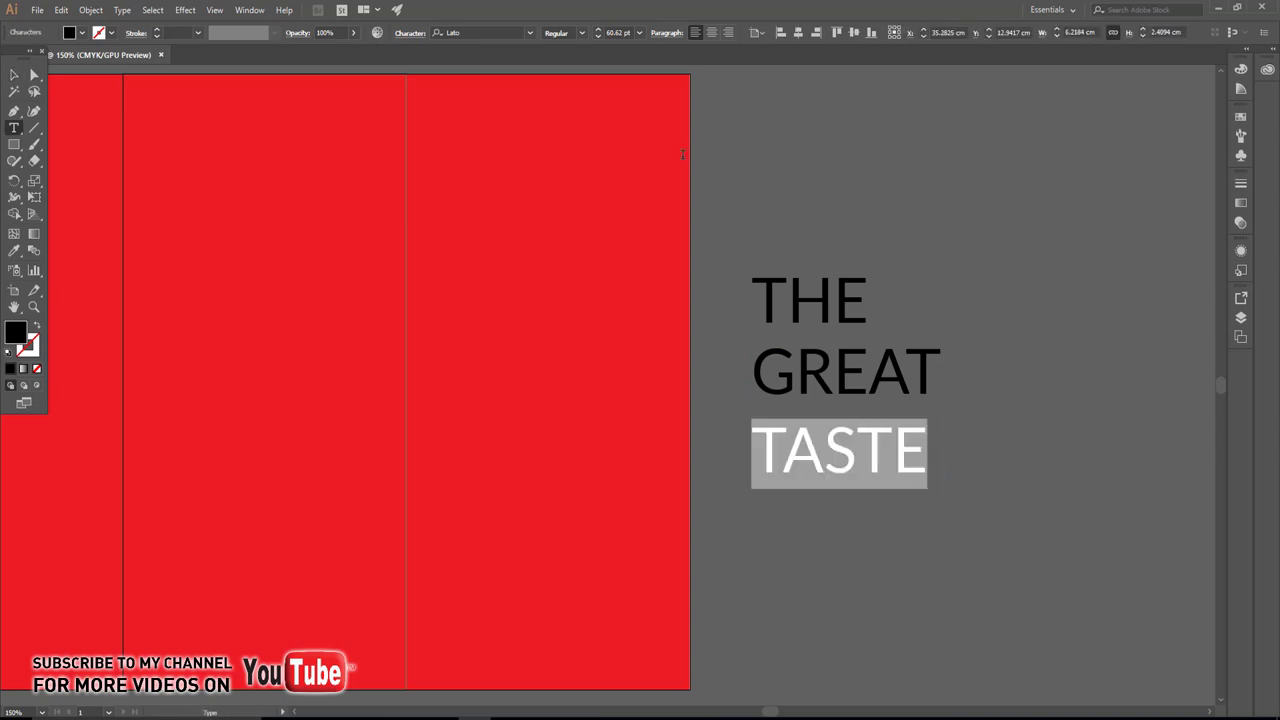
pyautogui.click(581, 33)
pyautogui.click(560, 64)
pyautogui.press('Escape')
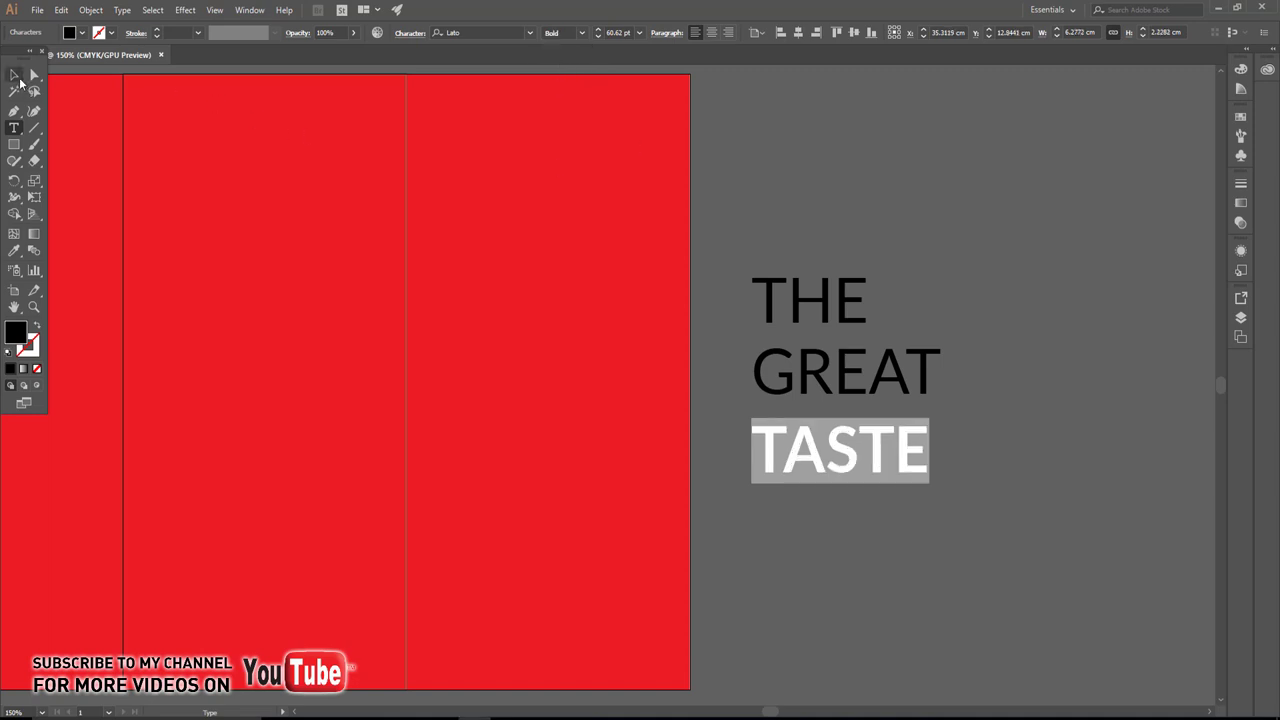
# Centre-align the three heading lines THE, GREAT and TASTE.
pyautogui.click(857, 398)
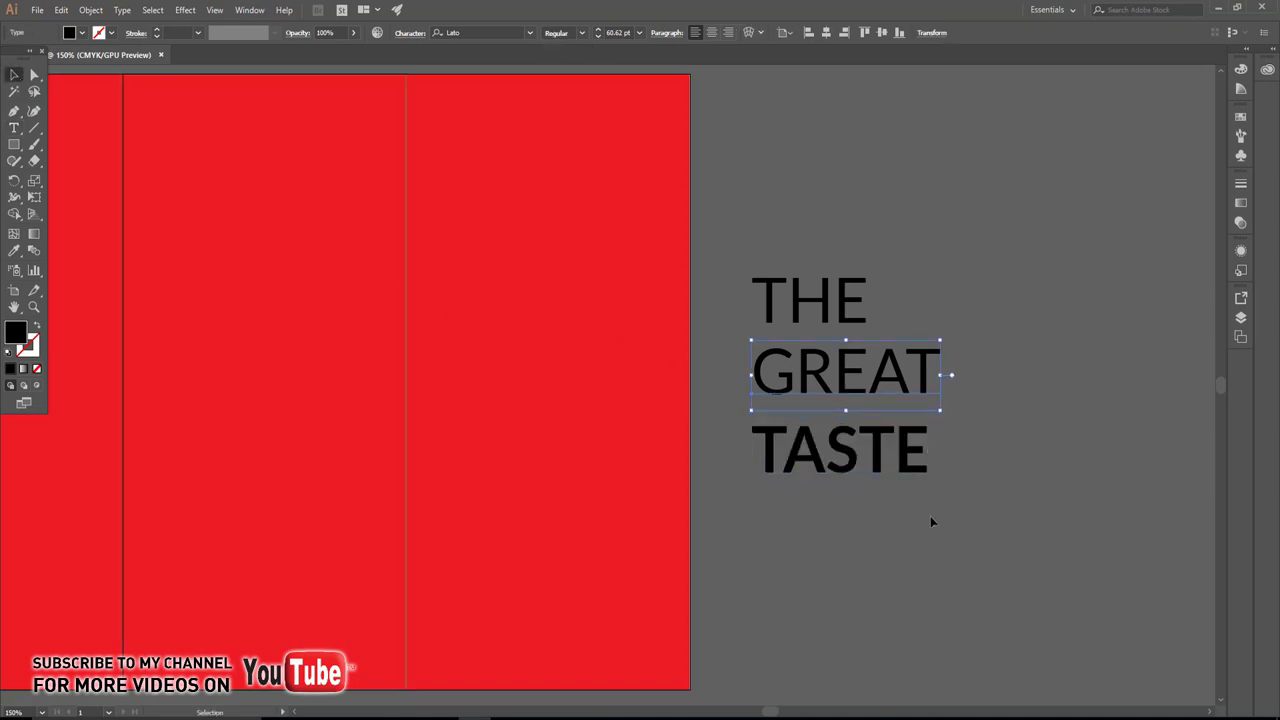
pyautogui.moveTo(931, 518); pyautogui.dragTo(792, 272)
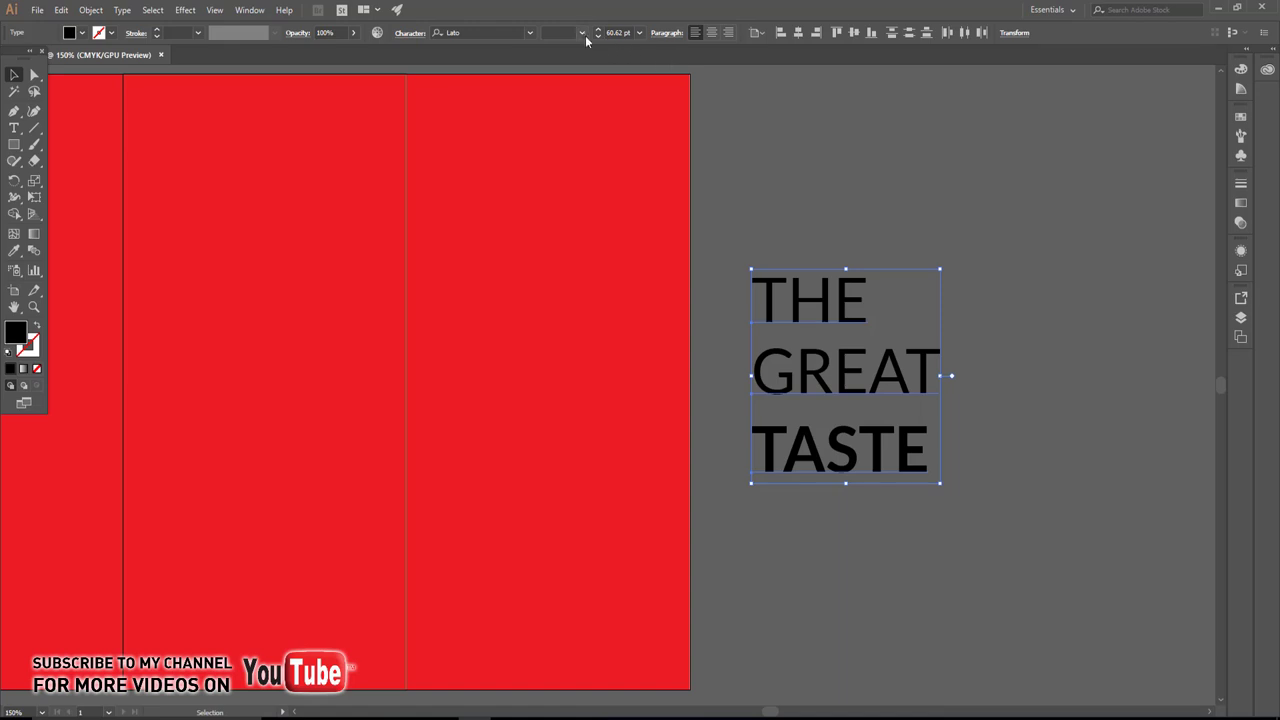
pyautogui.click(583, 34)
pyautogui.click(792, 34)
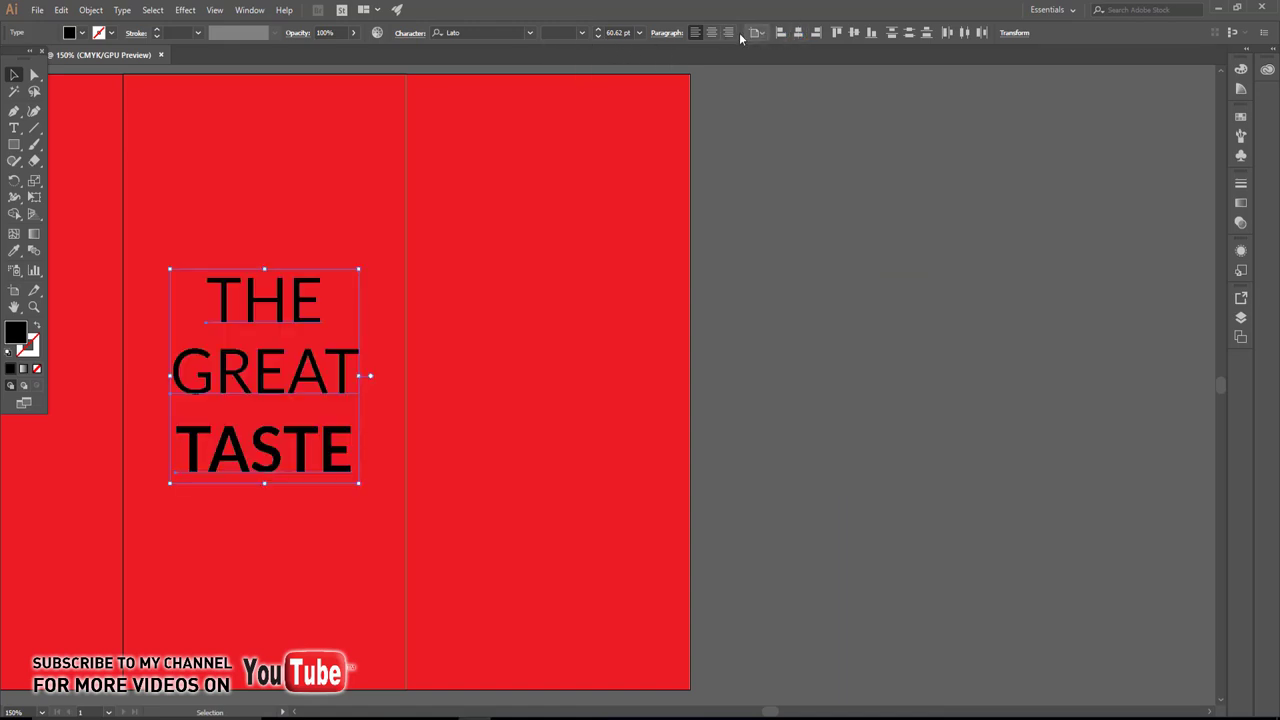
pyautogui.click(790, 77)
# Move the heading onto the right red panel and shrink it slightly.
pyautogui.moveTo(320, 288); pyautogui.dragTo(594, 288)
pyautogui.moveTo(637, 481); pyautogui.dragTo(622, 463)
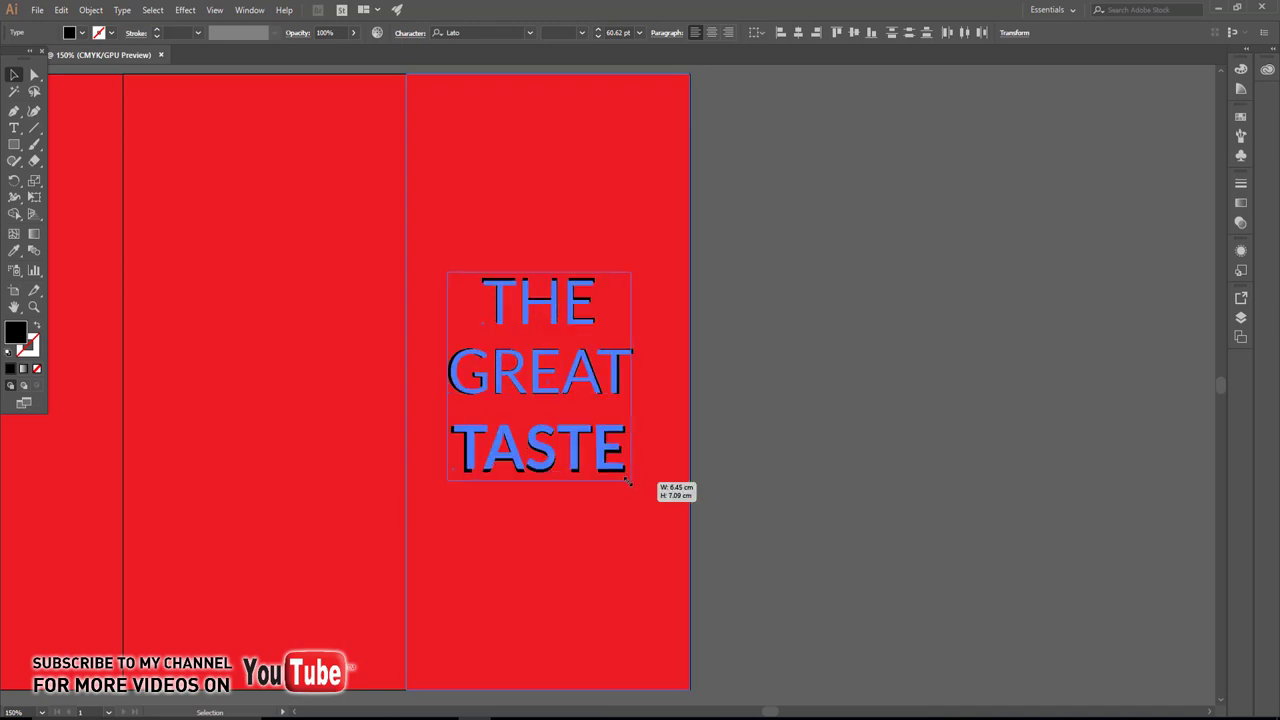
pyautogui.moveTo(623, 375); pyautogui.dragTo(628, 375)
# Copy the right red panel and paste the copy in front of the original.
pyautogui.click(665, 330)
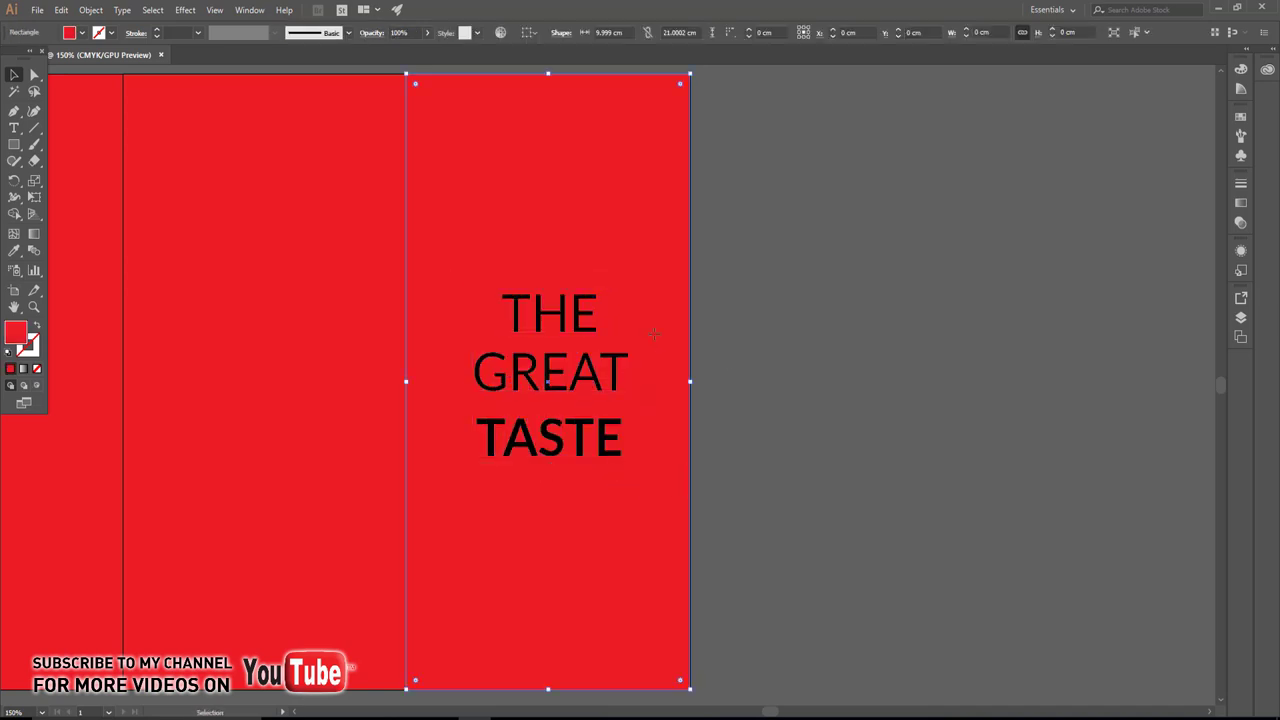
pyautogui.click(61, 9)
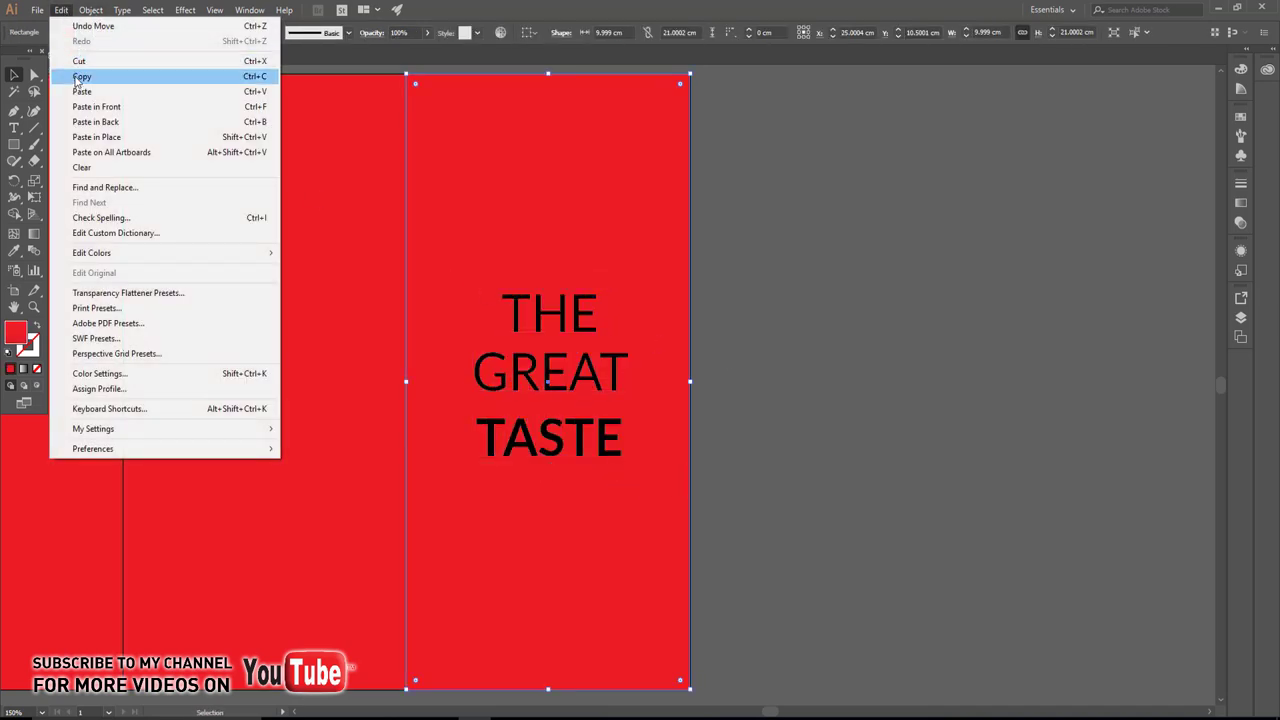
pyautogui.click(82, 76)
pyautogui.click(61, 9)
pyautogui.click(96, 106)
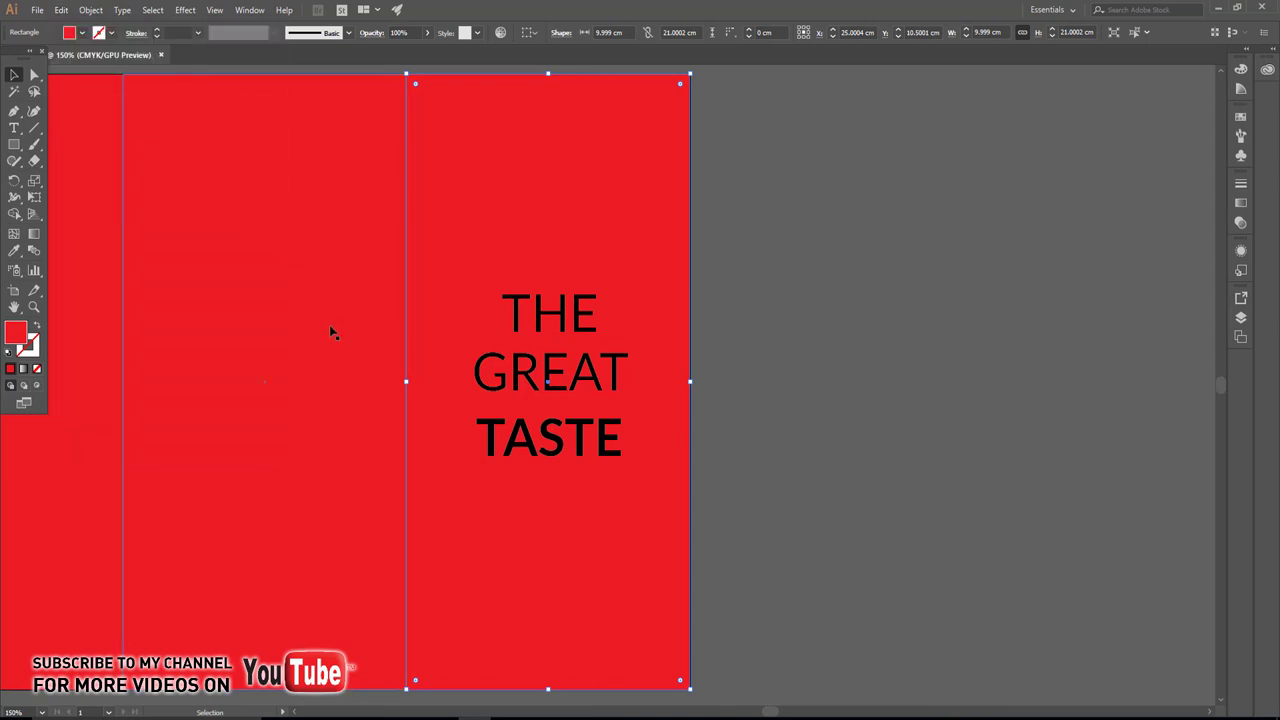
pyautogui.moveTo(413, 386); pyautogui.dragTo(442, 398)
pyautogui.hotkey('ctrl', 'z')
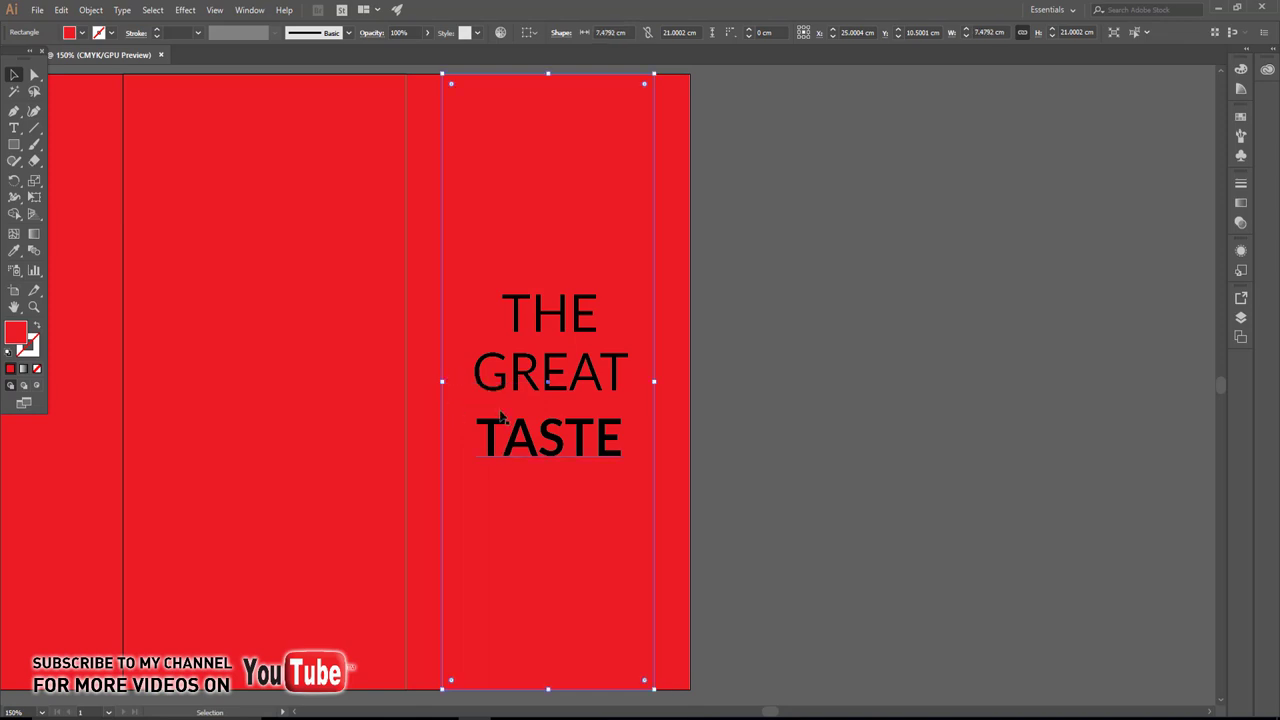
# Shorten the pasted copy to frame the title and fill it white.
pyautogui.moveTo(549, 73); pyautogui.dragTo(549, 254)
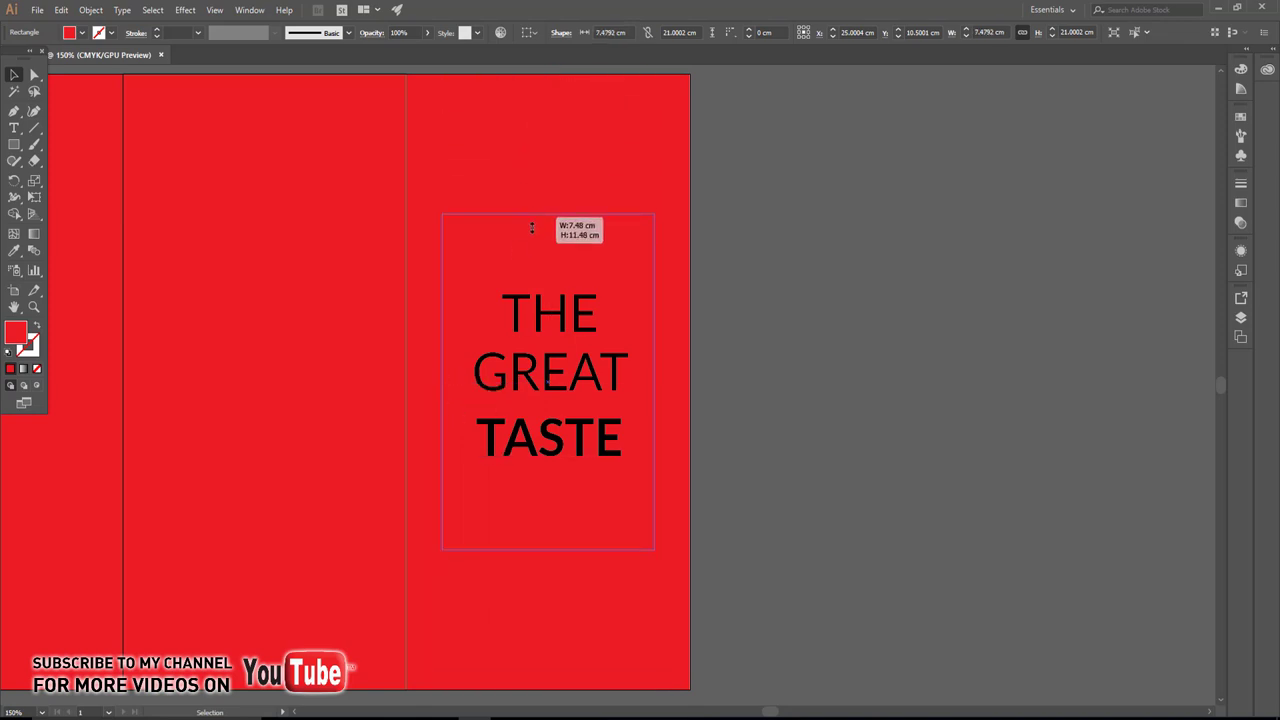
pyautogui.click(82, 34)
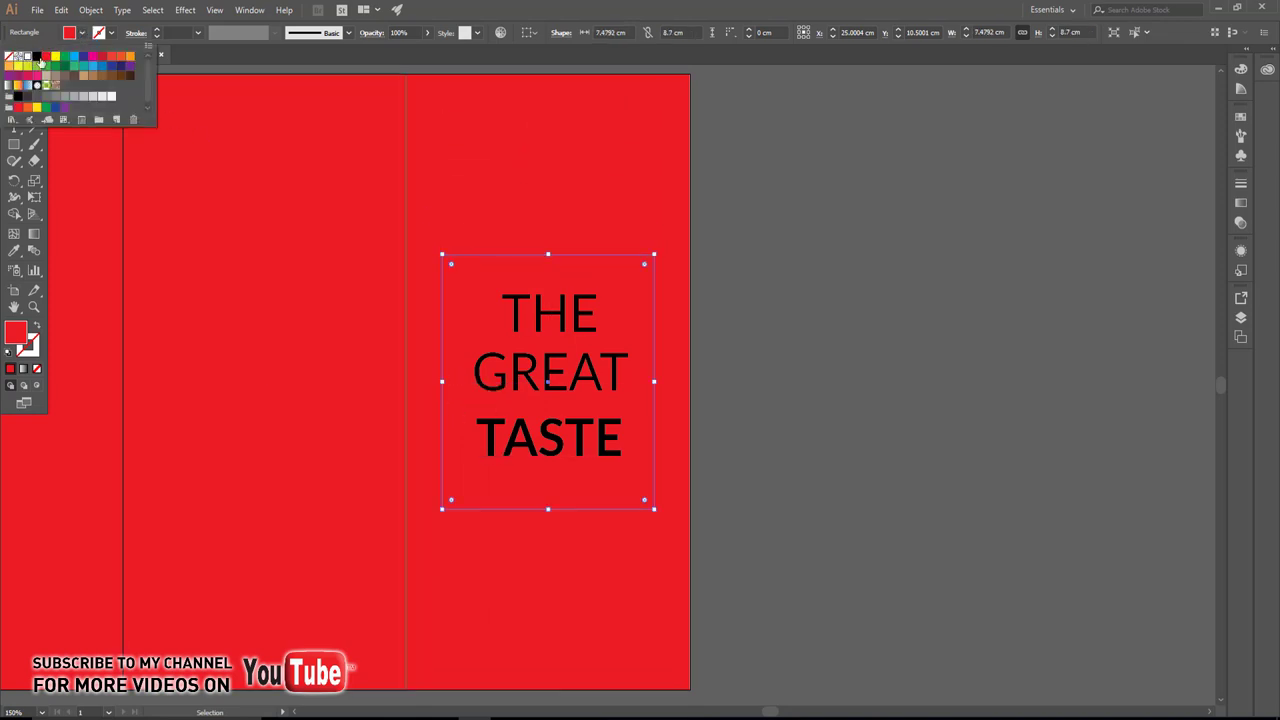
pyautogui.click(40, 62)
pyautogui.click(698, 243)
pyautogui.hscroll(-3, 780, 286)
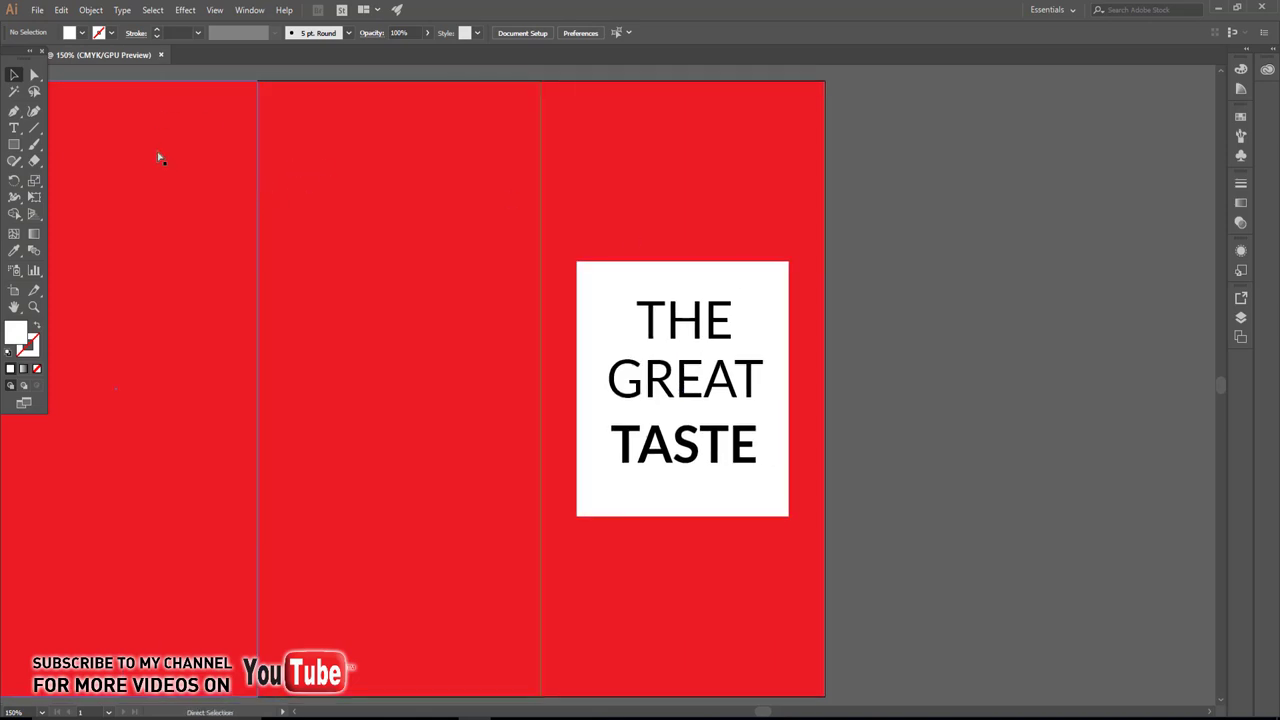
pyautogui.hotkey('ctrl', 'r')
# Place vertical guides on both panel folds of the brochure.
pyautogui.hscroll(-3, 371, 166)
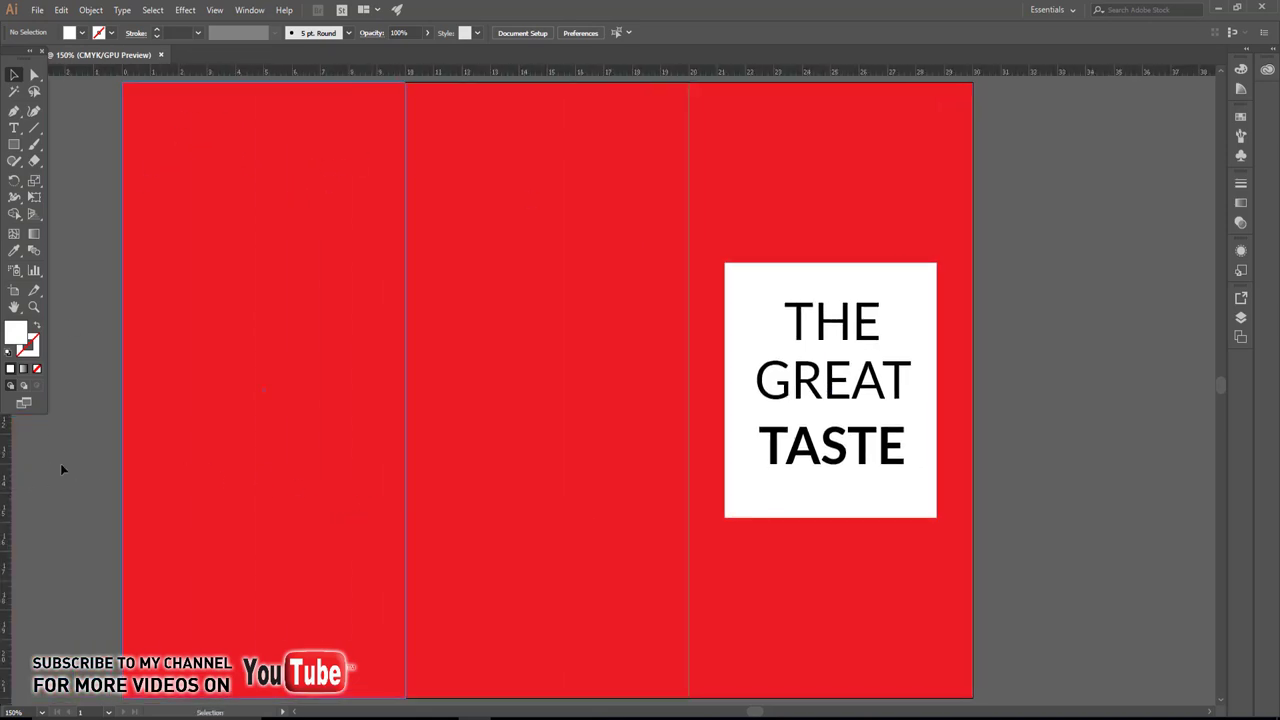
pyautogui.moveTo(340, 460); pyautogui.dragTo(405, 460)
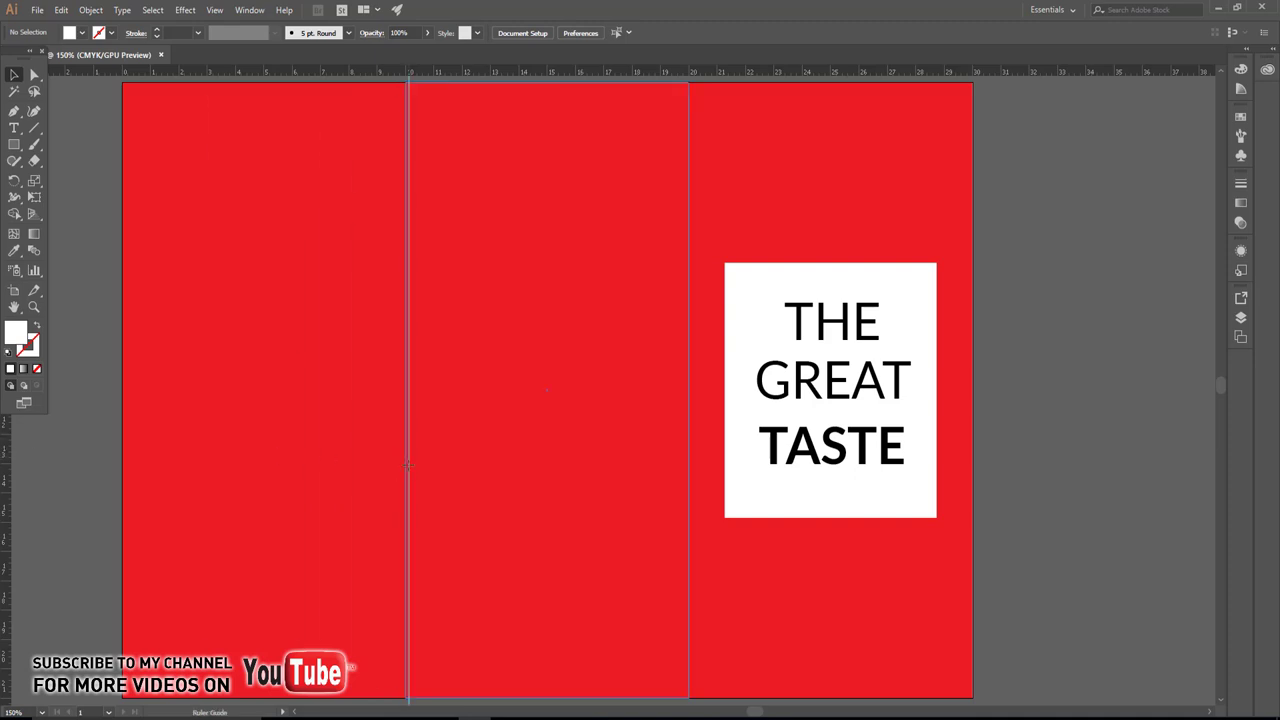
pyautogui.click(407, 464)
pyautogui.click(22, 439)
pyautogui.click(188, 452)
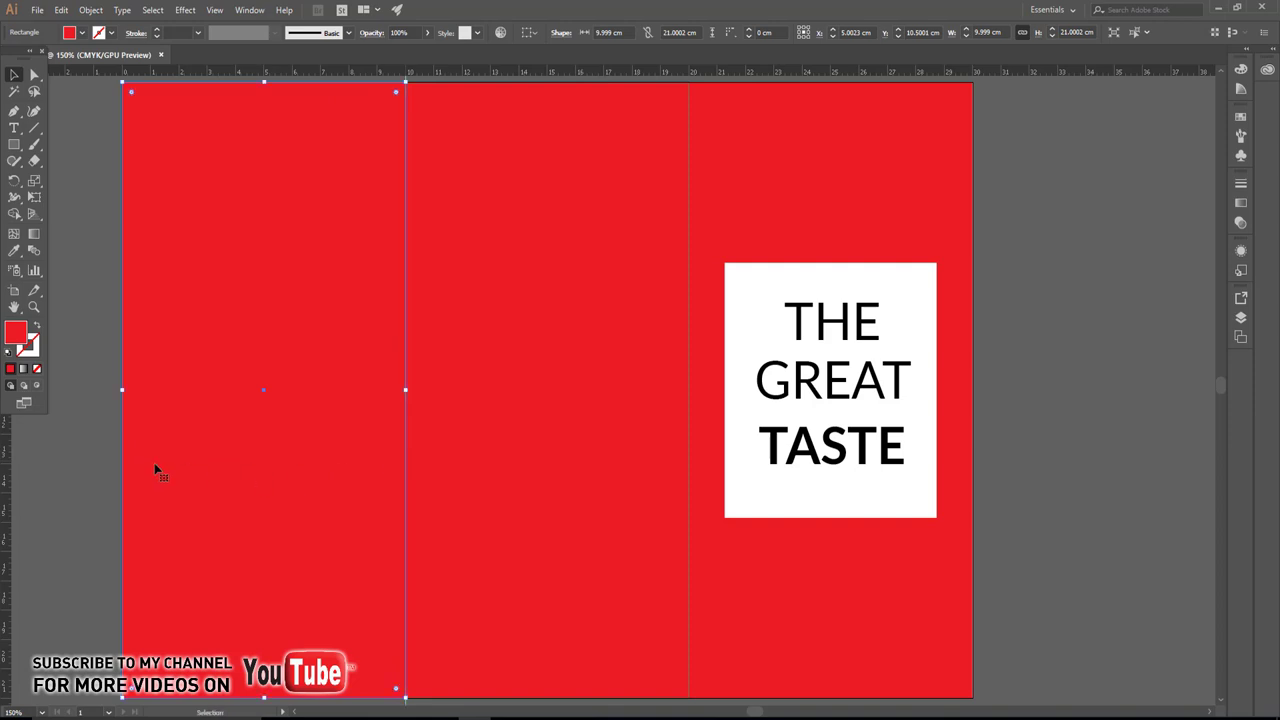
pyautogui.moveTo(4, 442); pyautogui.dragTo(324, 467)
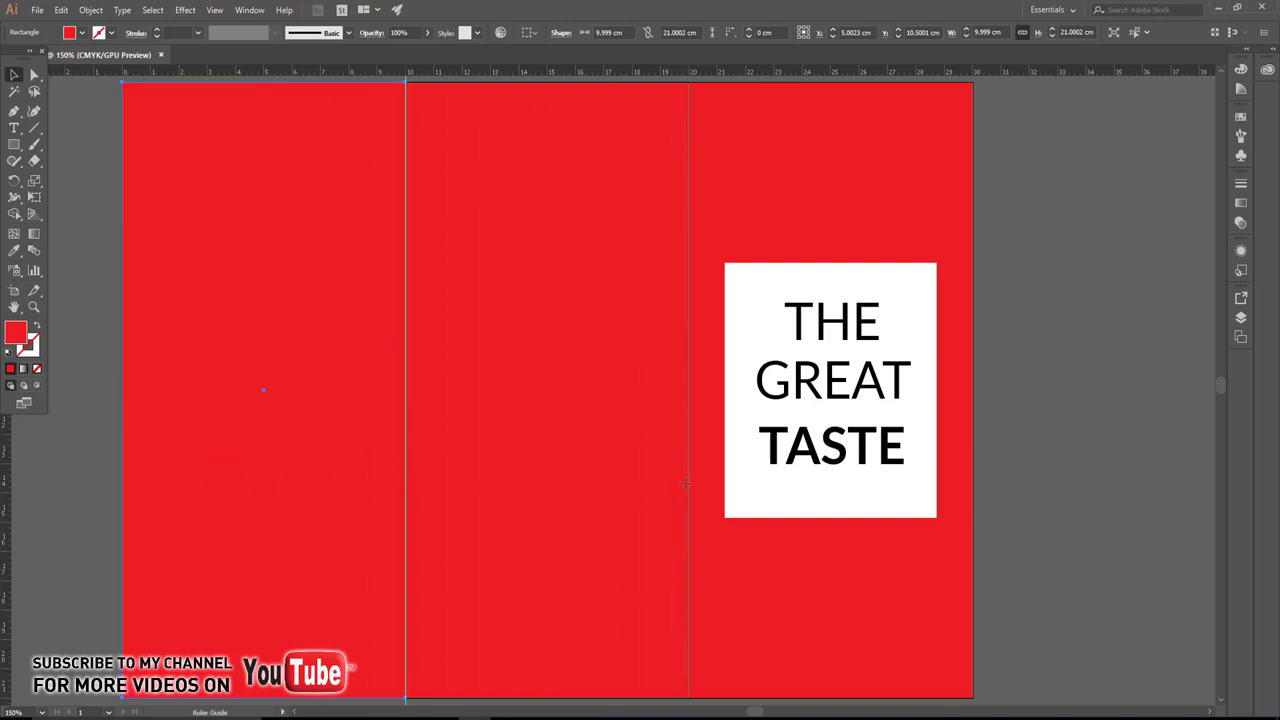
pyautogui.moveTo(685, 483); pyautogui.dragTo(690, 478)
# Zoom in on the title and select the white title box.
pyautogui.scroll(-1, 563, 371)
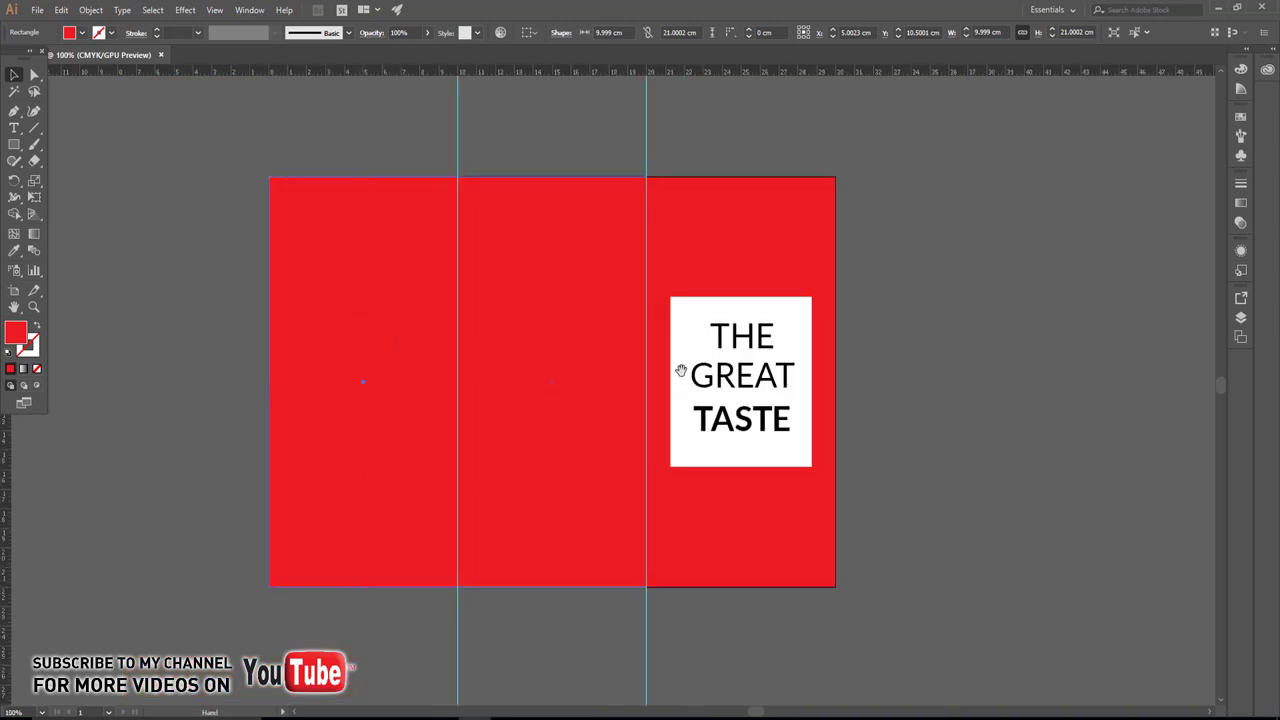
pyautogui.scroll(1, 720, 431)
pyautogui.scroll(1, 703, 391)
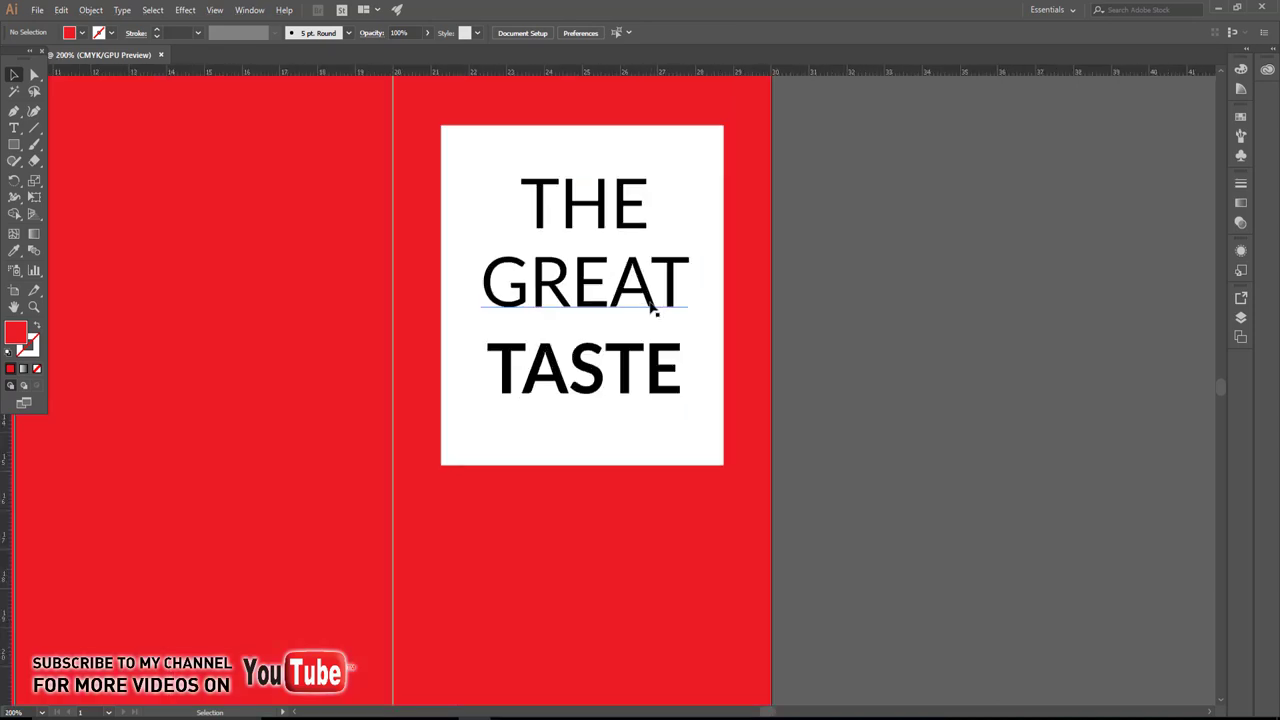
pyautogui.click(617, 214)
pyautogui.click(606, 380)
# Stretch the white box taller and space THE and TASTE further apart.
pyautogui.moveTo(585, 466); pyautogui.dragTo(585, 480)
pyautogui.click(780, 437)
pyautogui.moveTo(629, 394); pyautogui.dragTo(629, 421)
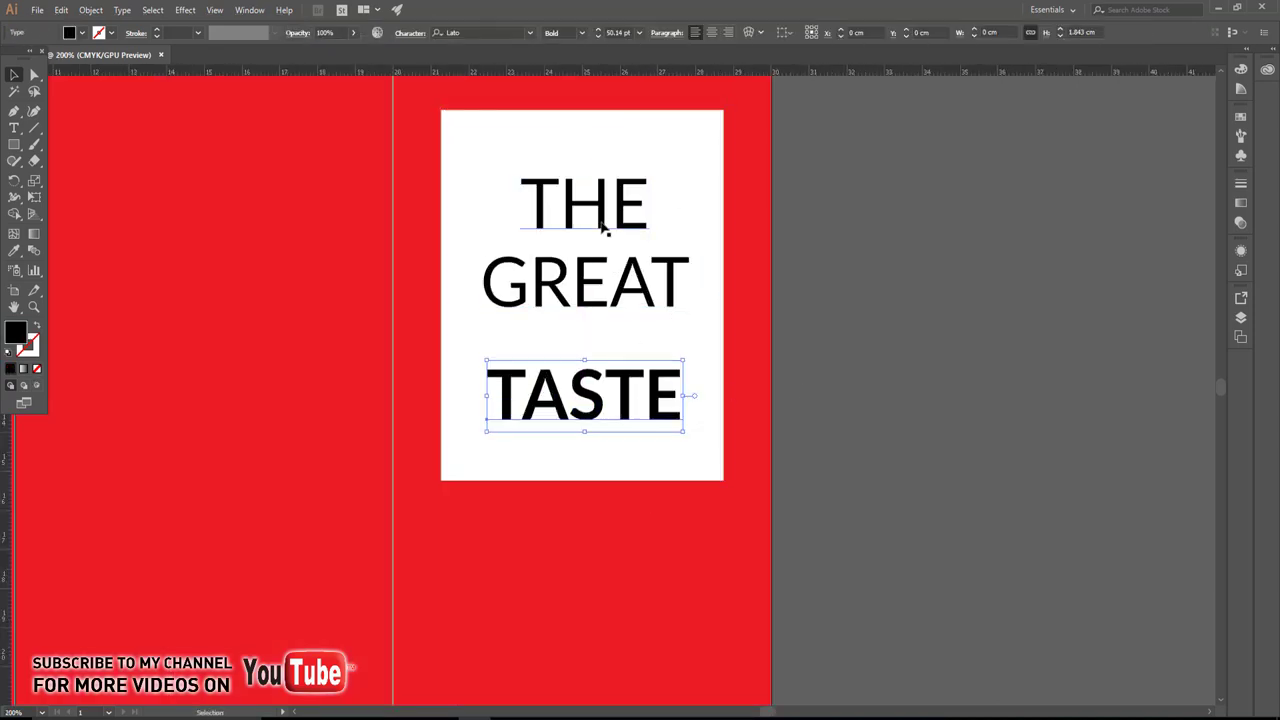
pyautogui.moveTo(604, 229); pyautogui.dragTo(604, 213)
pyautogui.click(846, 247)
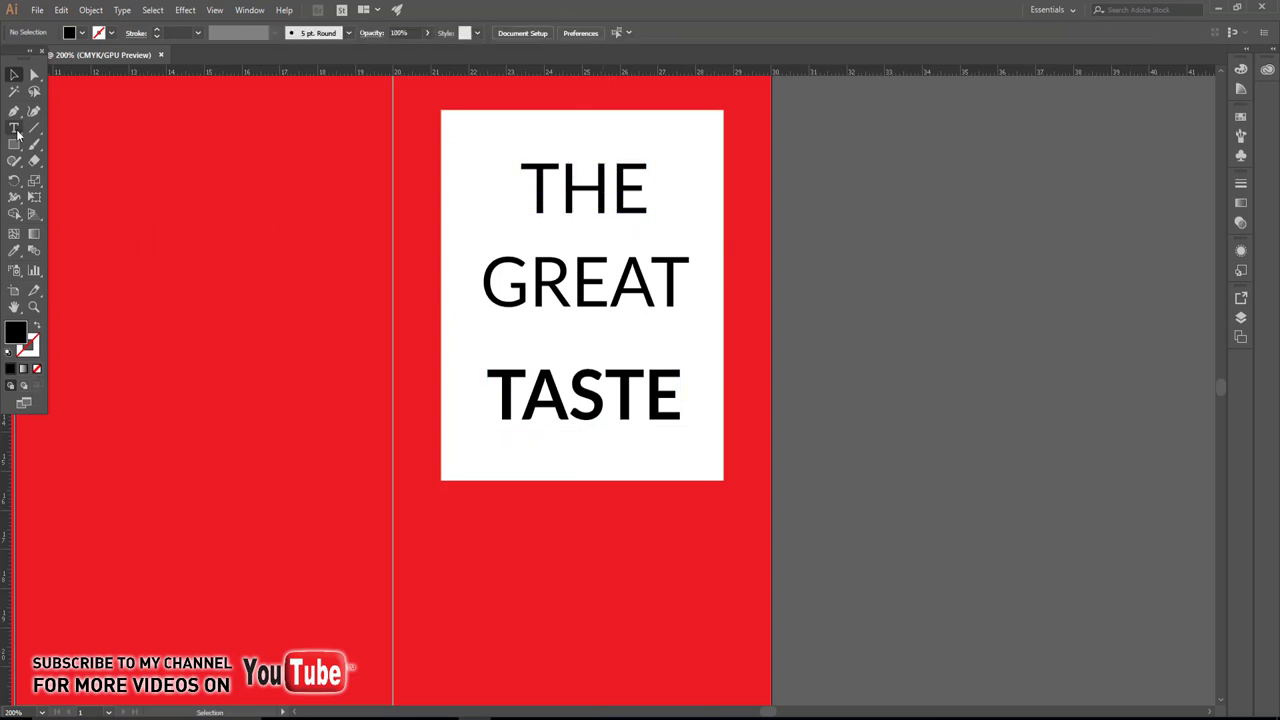
# Draw a thin black bar under THE and place a copy just below TASTE.
pyautogui.click(14, 144)
pyautogui.scroll(1, 492, 230)
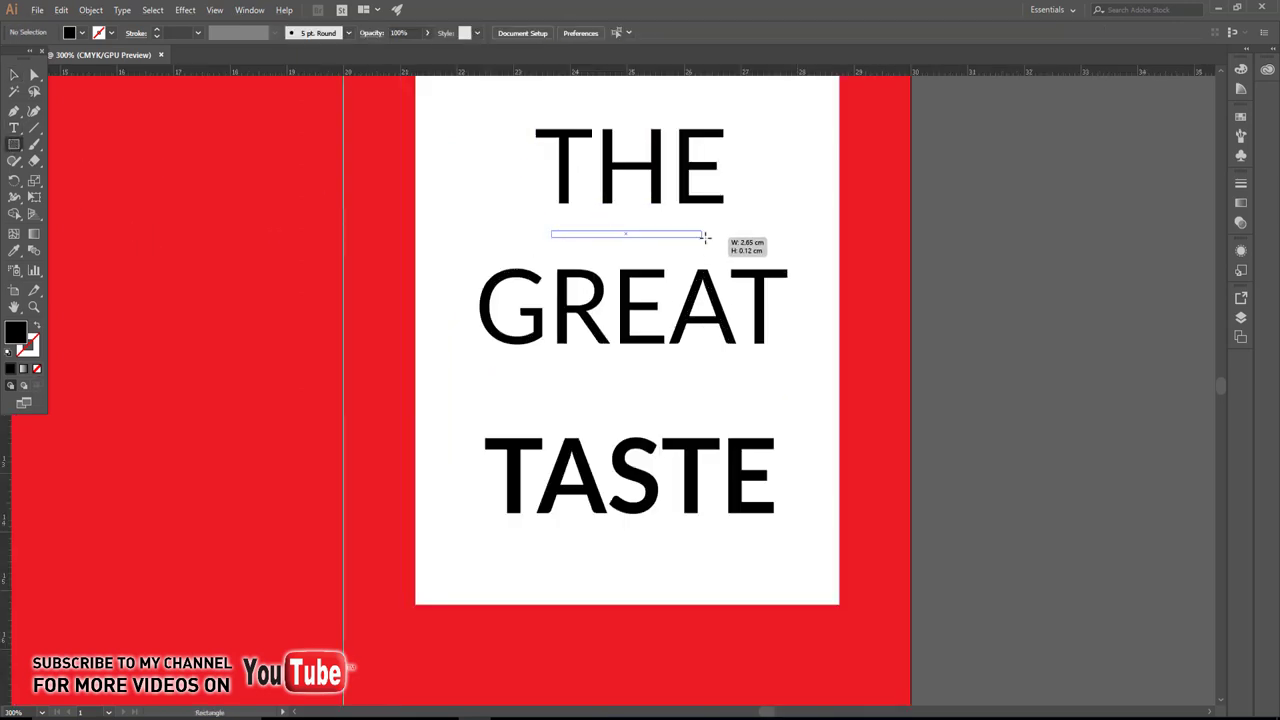
pyautogui.moveTo(551, 230); pyautogui.dragTo(733, 236)
pyautogui.click(14, 74)
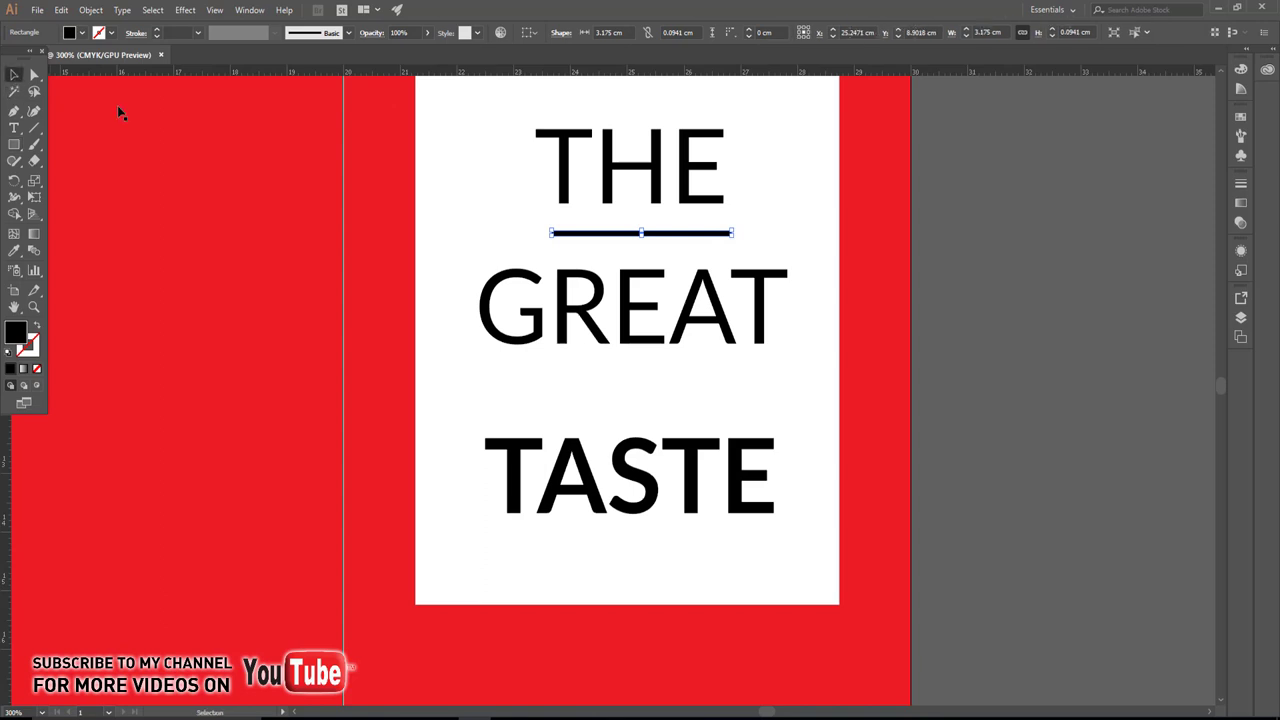
pyautogui.moveTo(617, 233); pyautogui.dragTo(618, 392)
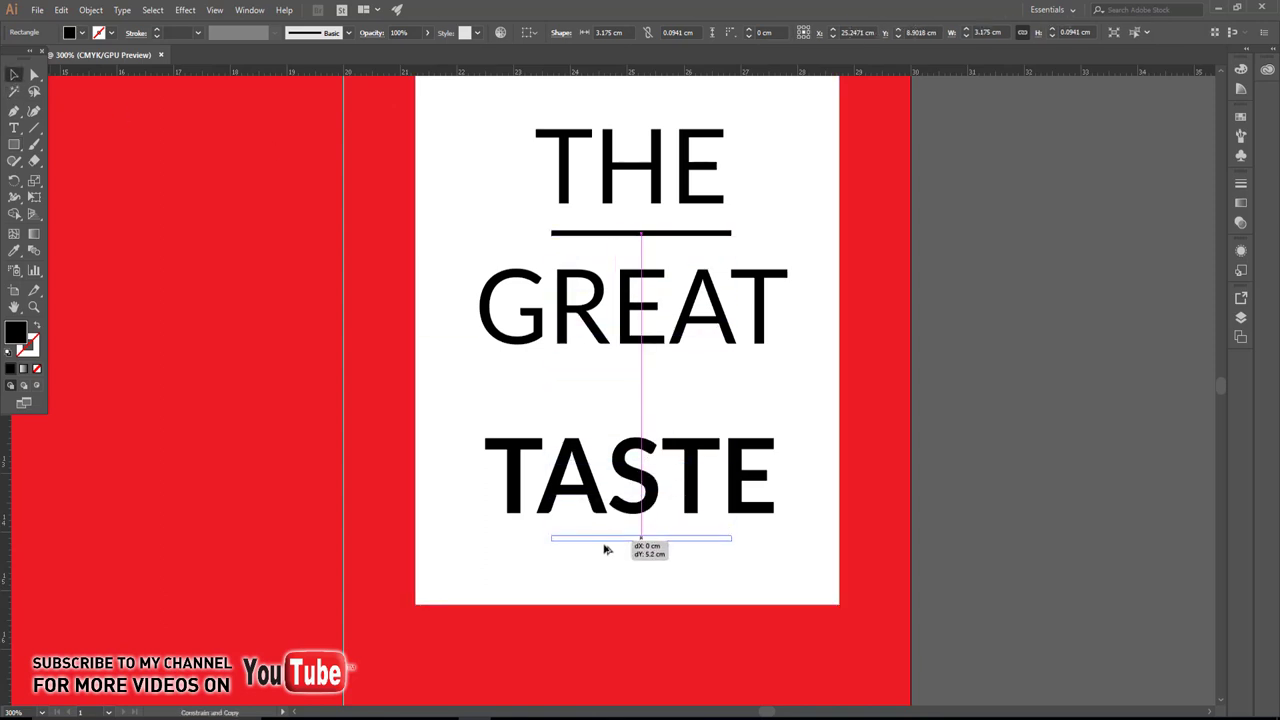
pyautogui.moveTo(618, 392); pyautogui.dragTo(608, 545)
pyautogui.moveTo(641, 490); pyautogui.dragTo(641, 454)
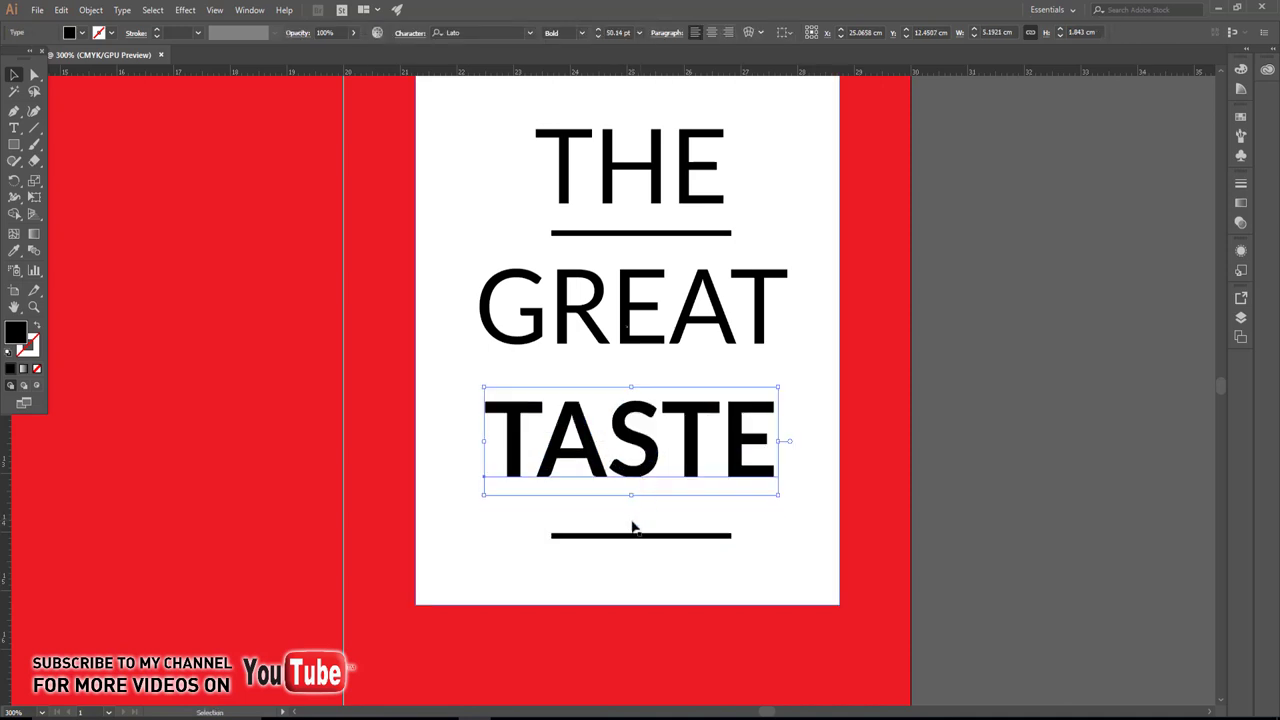
pyautogui.moveTo(631, 535); pyautogui.dragTo(631, 519)
# Cancel the accidentally opened Move dialog and zoom out to the title panel.
pyautogui.click(360, 570)
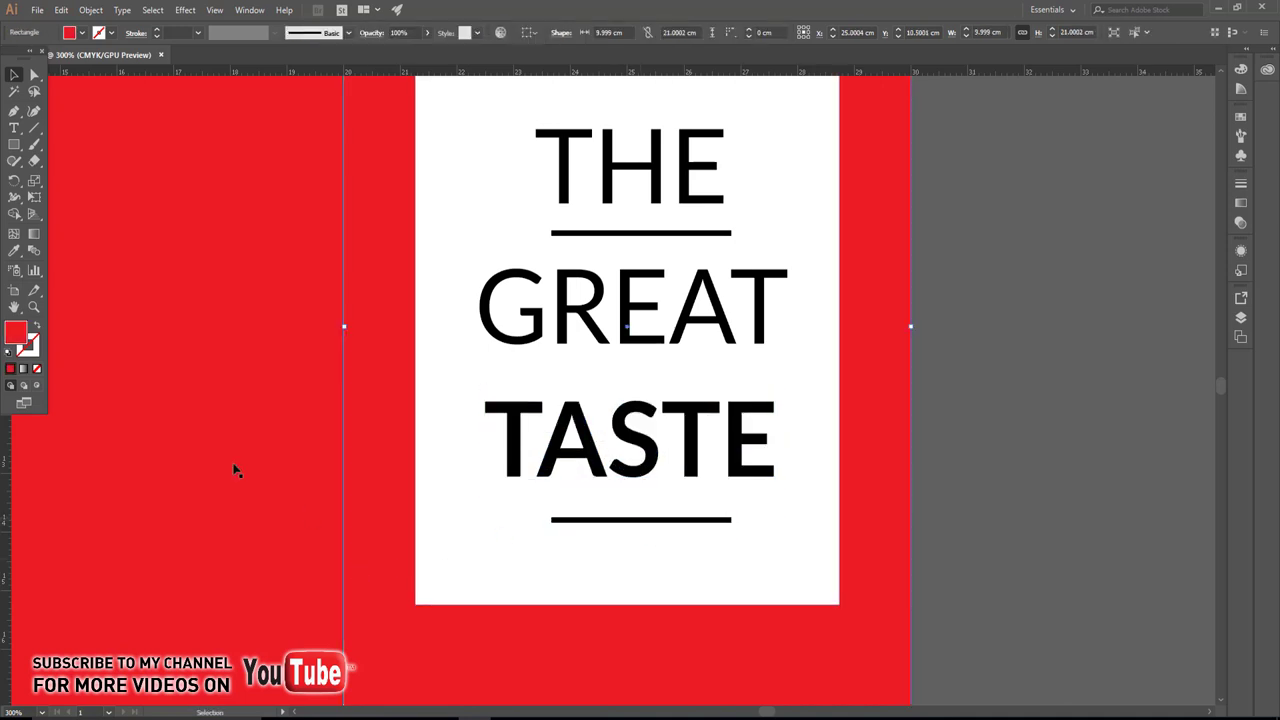
pyautogui.doubleClick(16, 341)
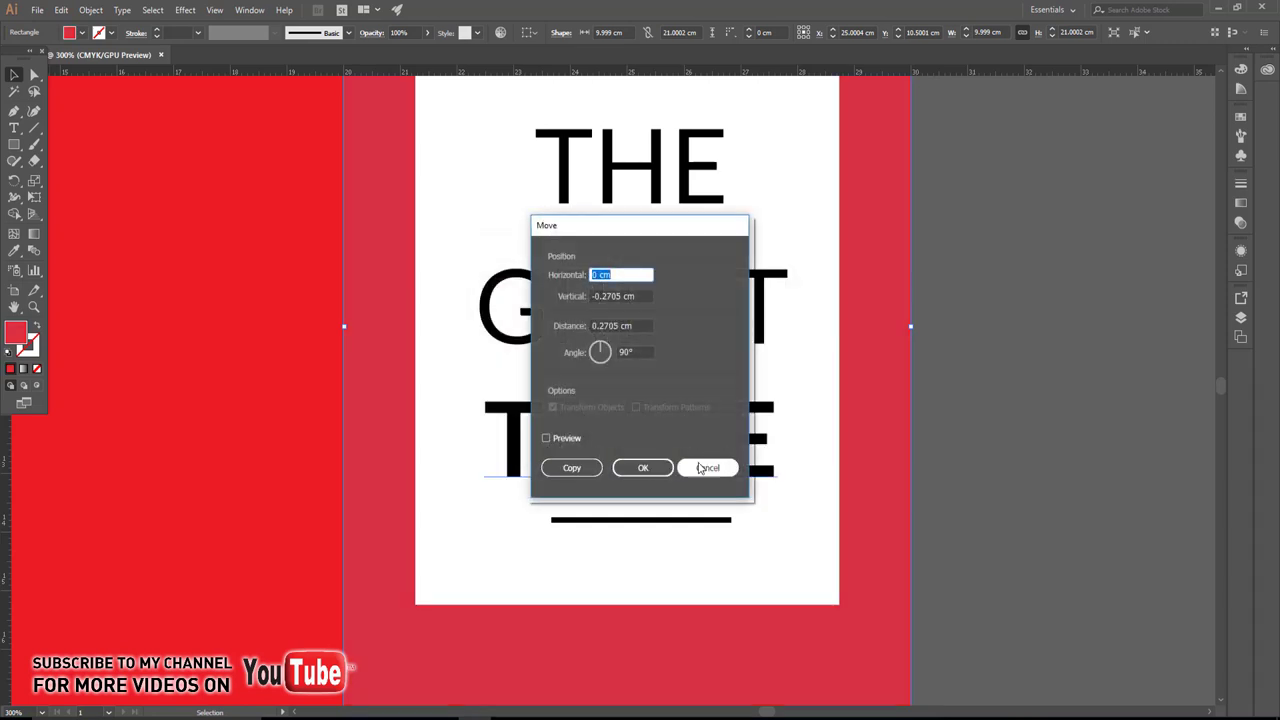
pyautogui.click(701, 468)
pyautogui.click(954, 398)
pyautogui.hotkey('ctrl', '-')
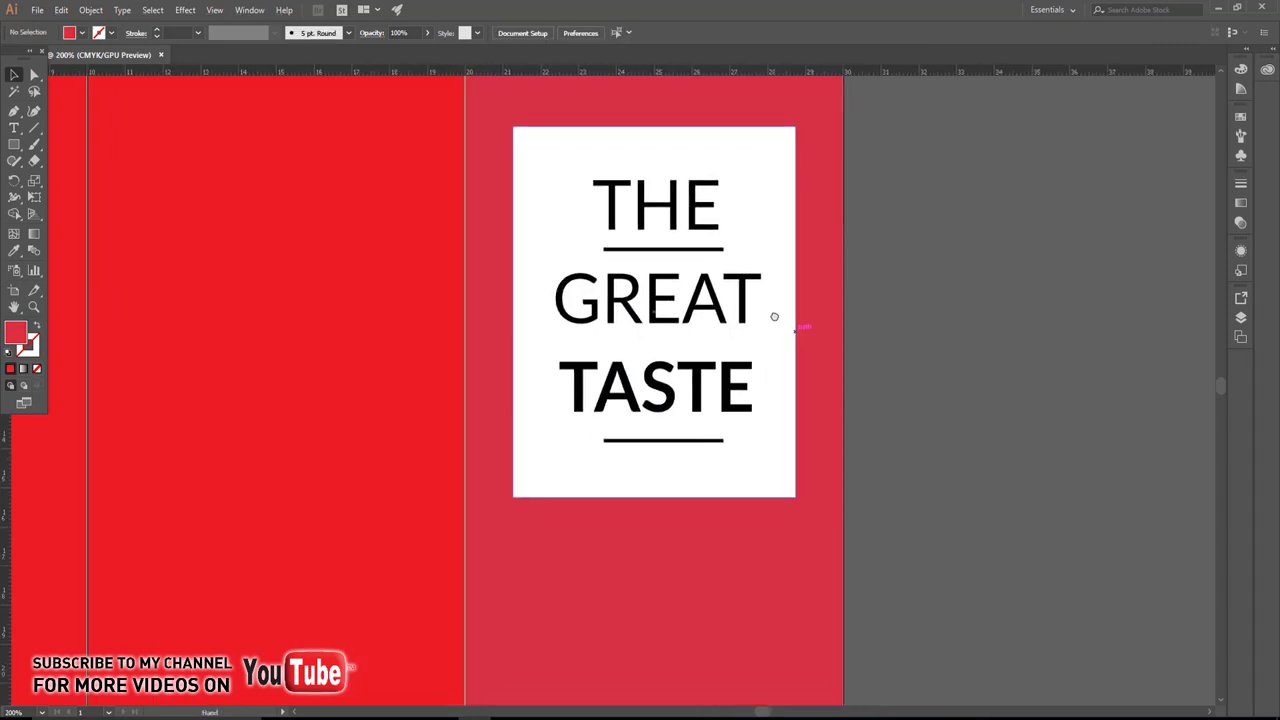
# Fill the right panel background with darker red AA0213 in the Color Picker.
pyautogui.click(799, 245)
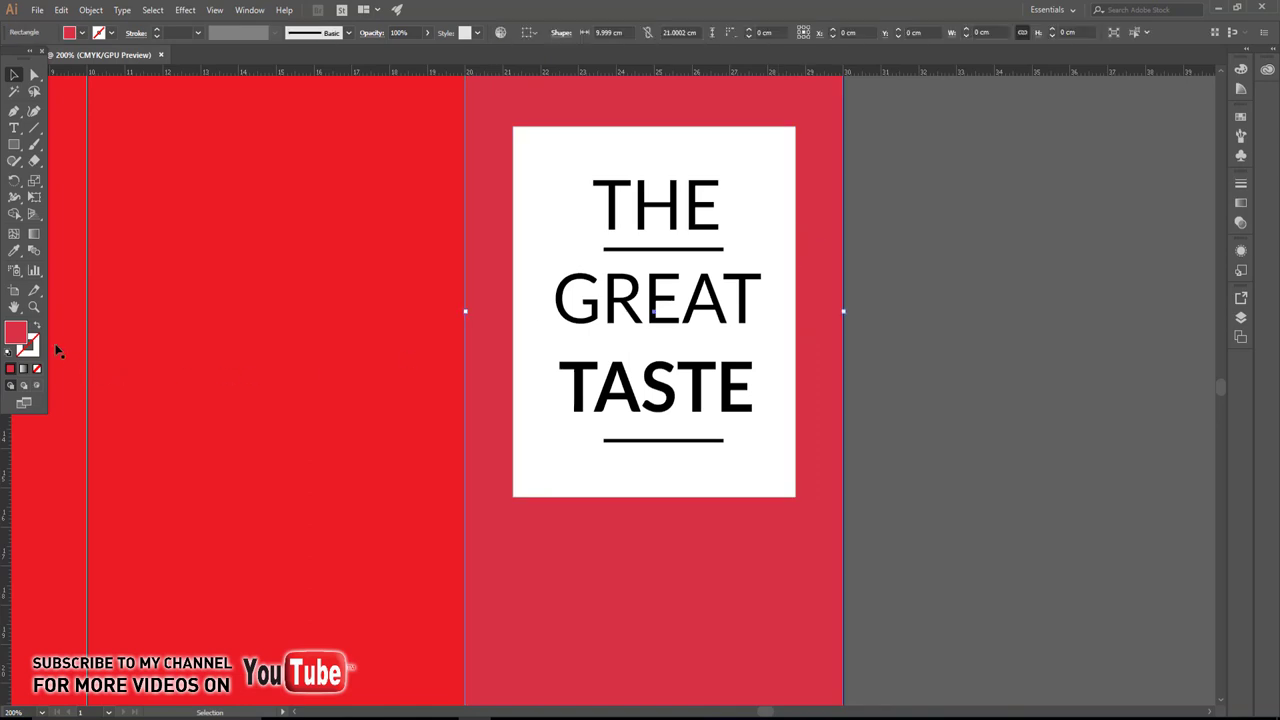
pyautogui.doubleClick(24, 334)
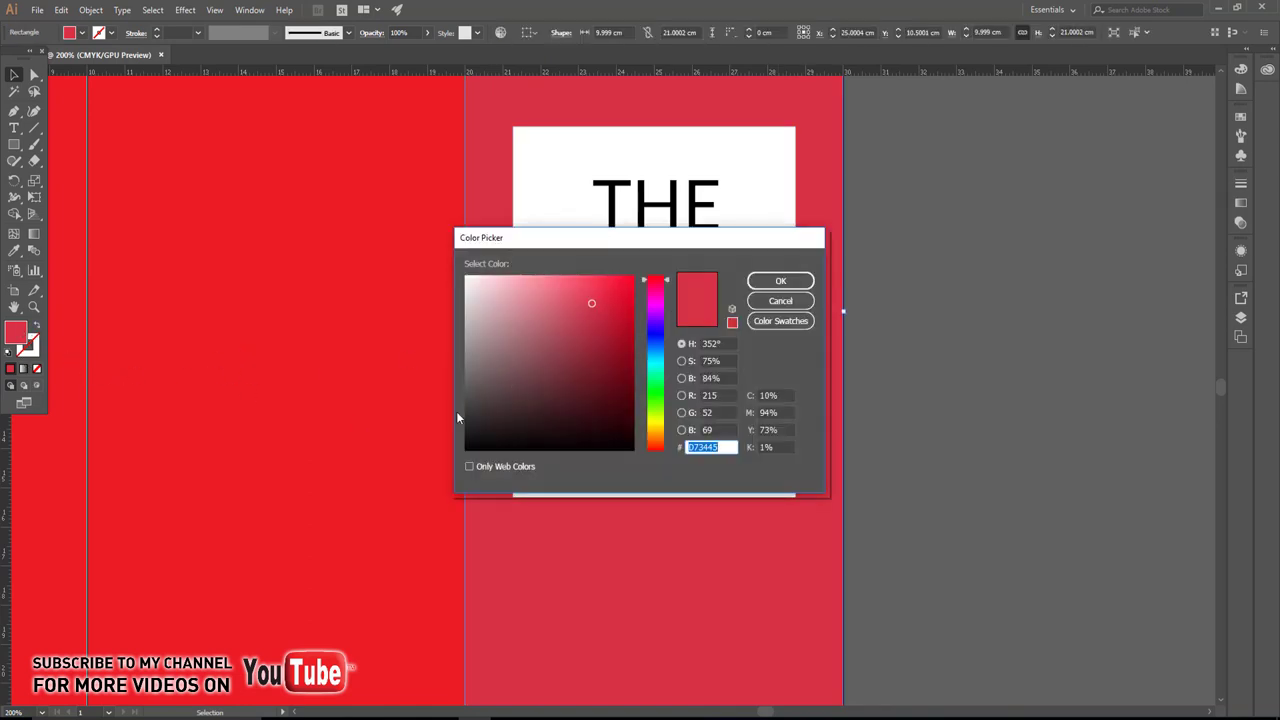
pyautogui.moveTo(590, 305); pyautogui.dragTo(631, 318)
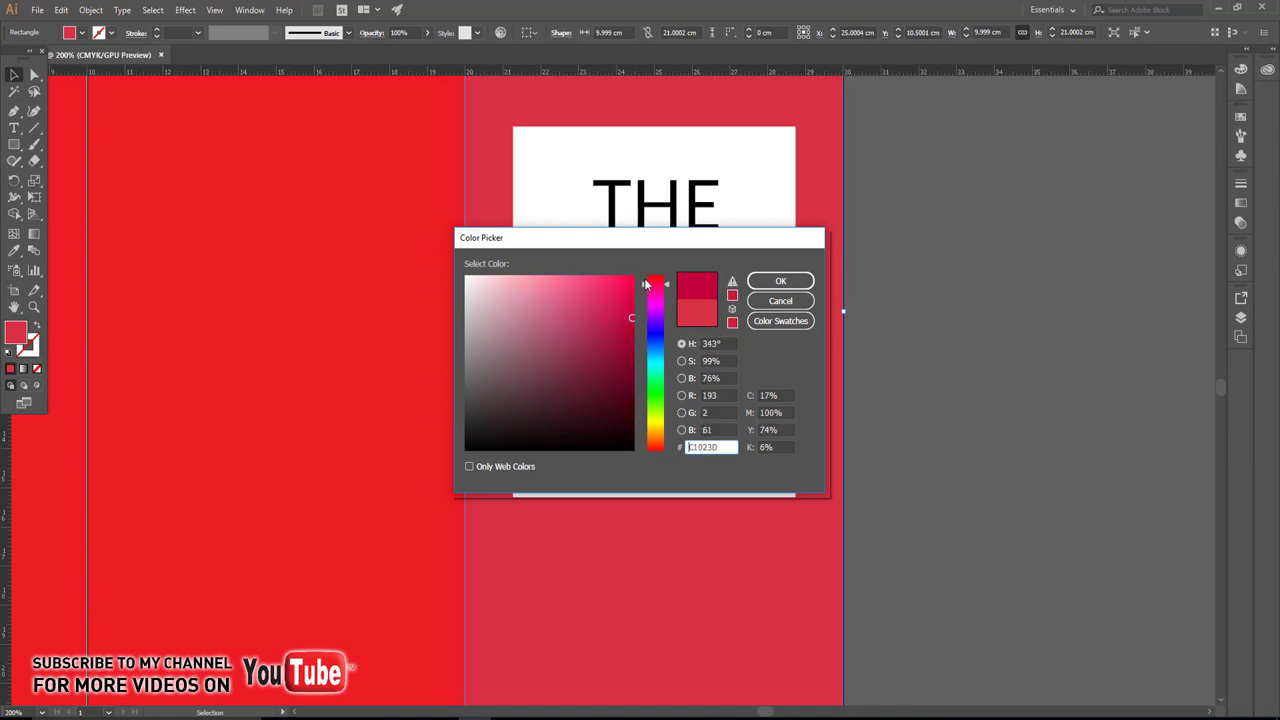
pyautogui.click(780, 281)
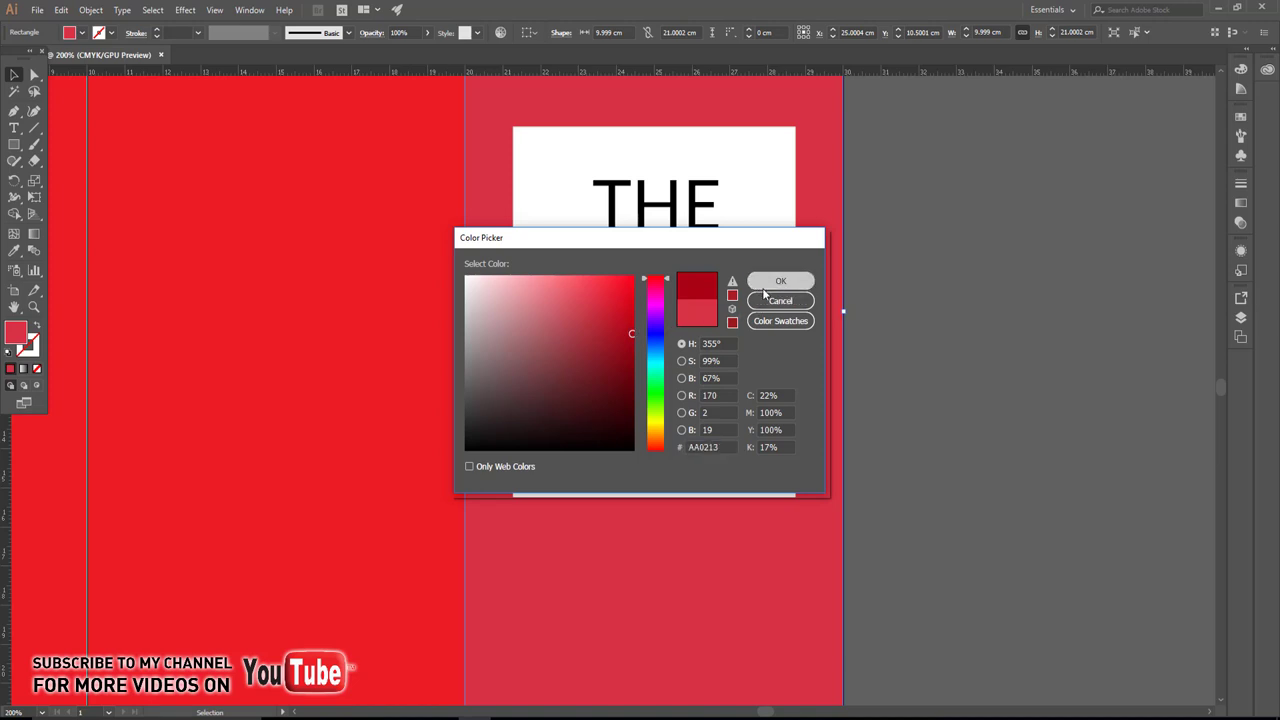
pyautogui.scroll(-1, 844, 450)
pyautogui.hscroll(1, 815, 441)
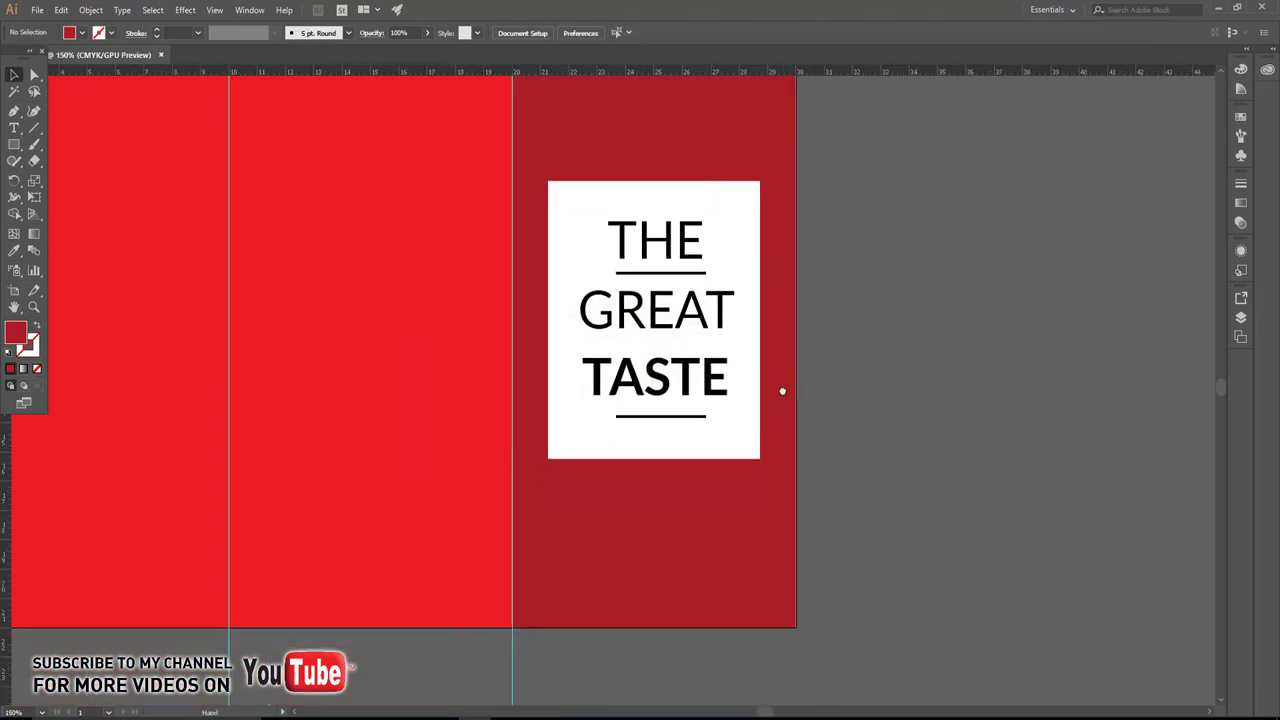
# Paste a copy of the white title box in front and shrink it into an inset frame.
pyautogui.scroll(1, 812, 381)
pyautogui.click(734, 226)
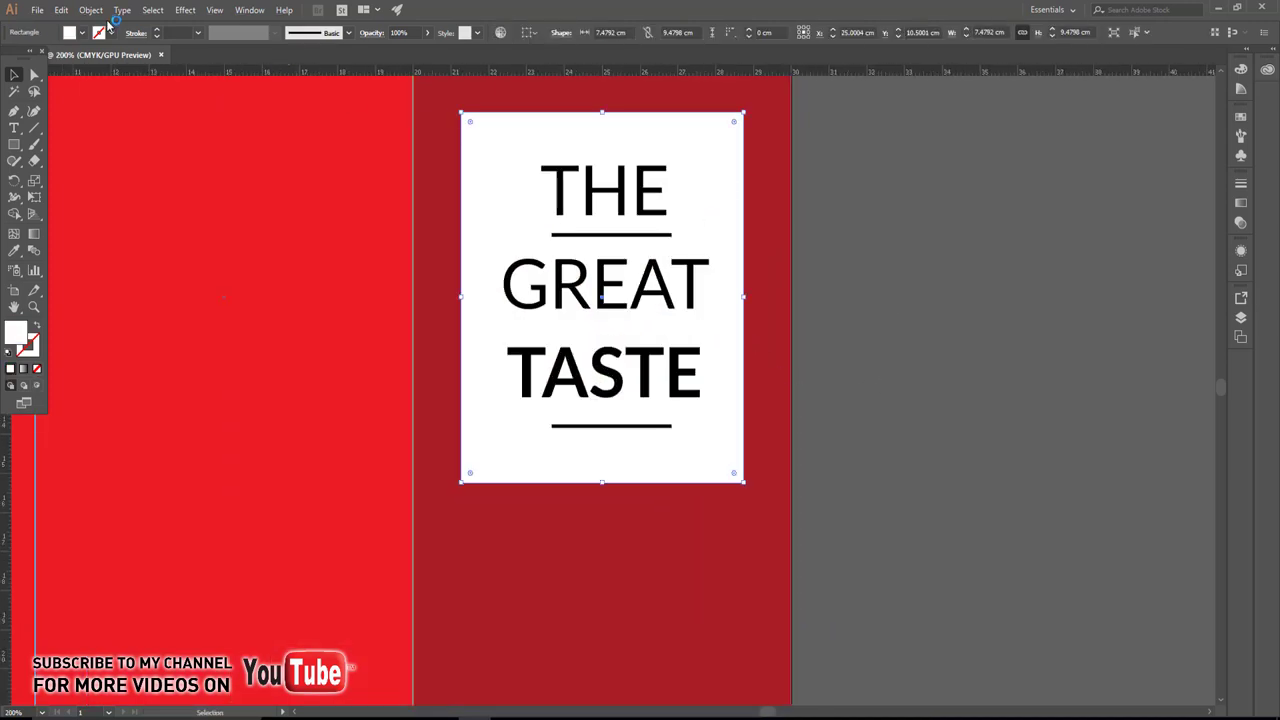
pyautogui.click(62, 10)
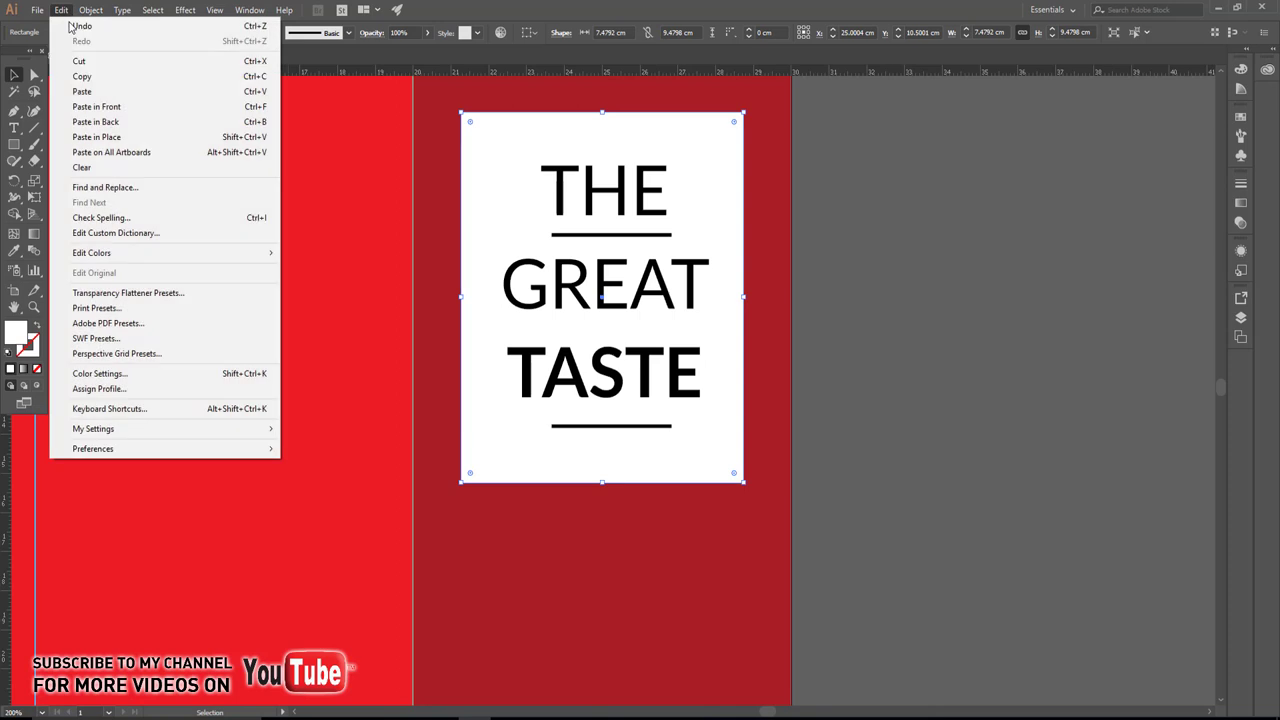
pyautogui.click(80, 77)
pyautogui.click(63, 12)
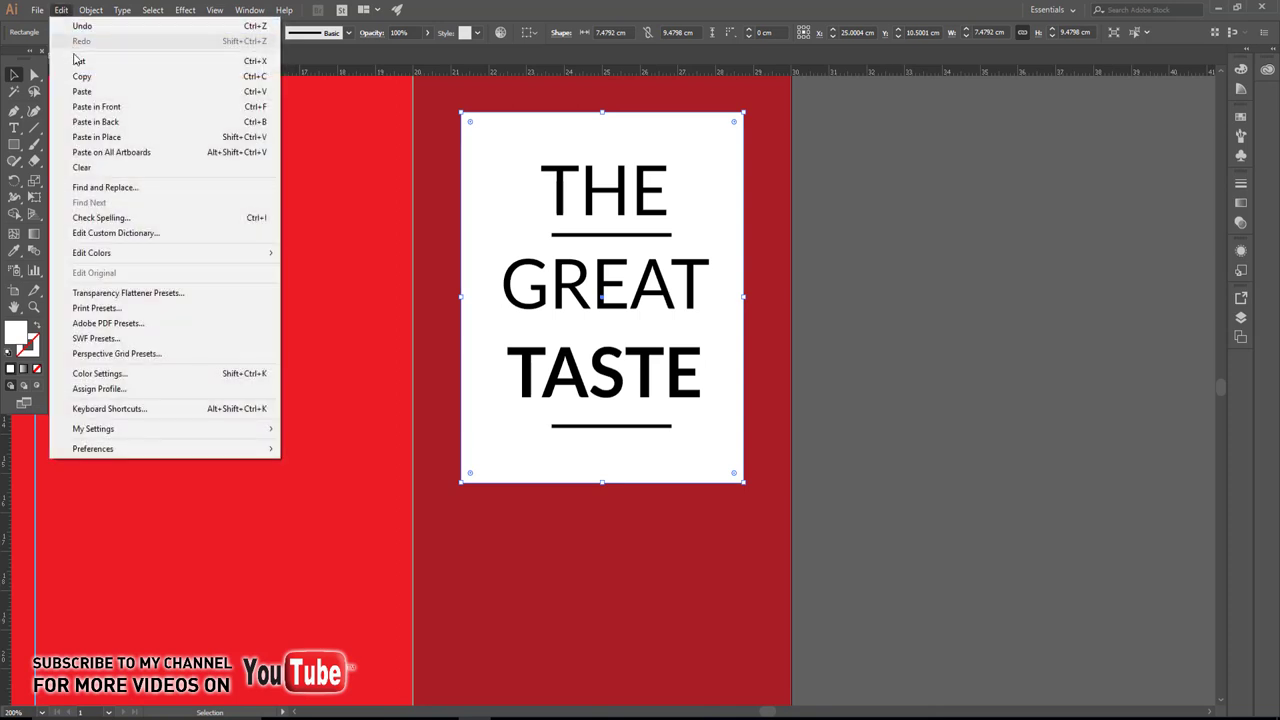
pyautogui.click(96, 106)
pyautogui.moveTo(463, 300); pyautogui.dragTo(471, 300)
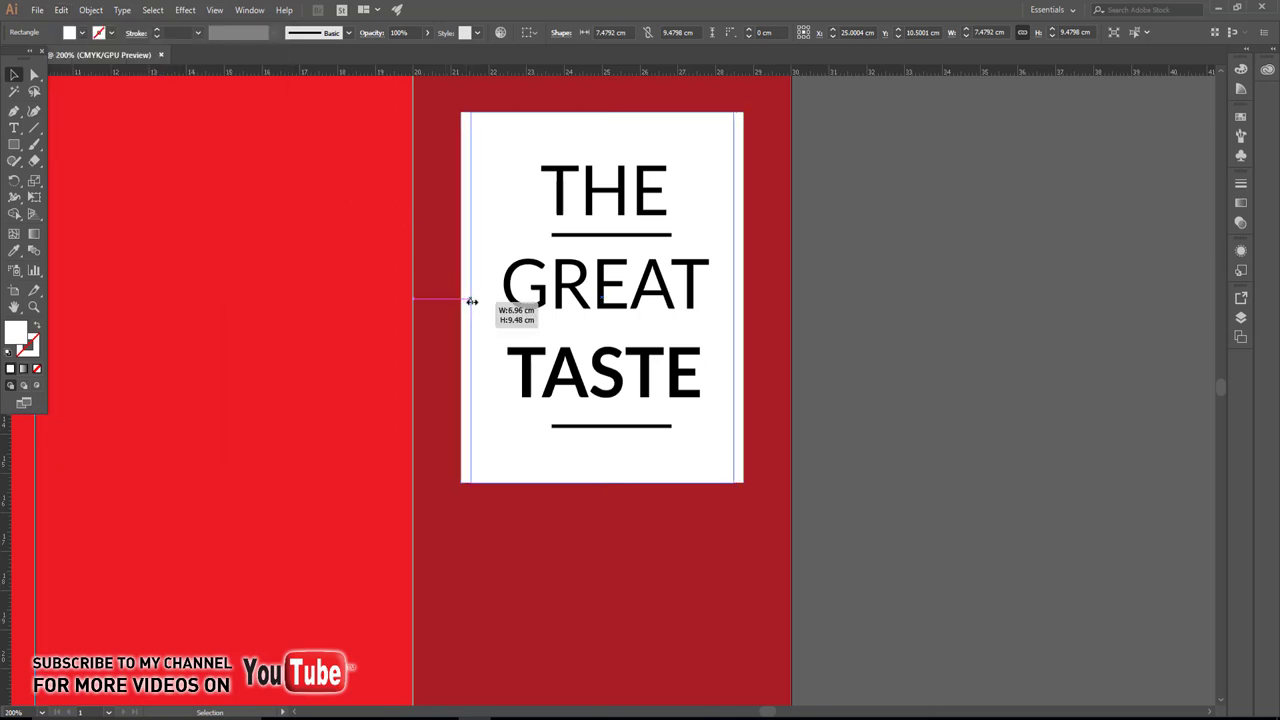
pyautogui.moveTo(601, 113); pyautogui.dragTo(601, 123)
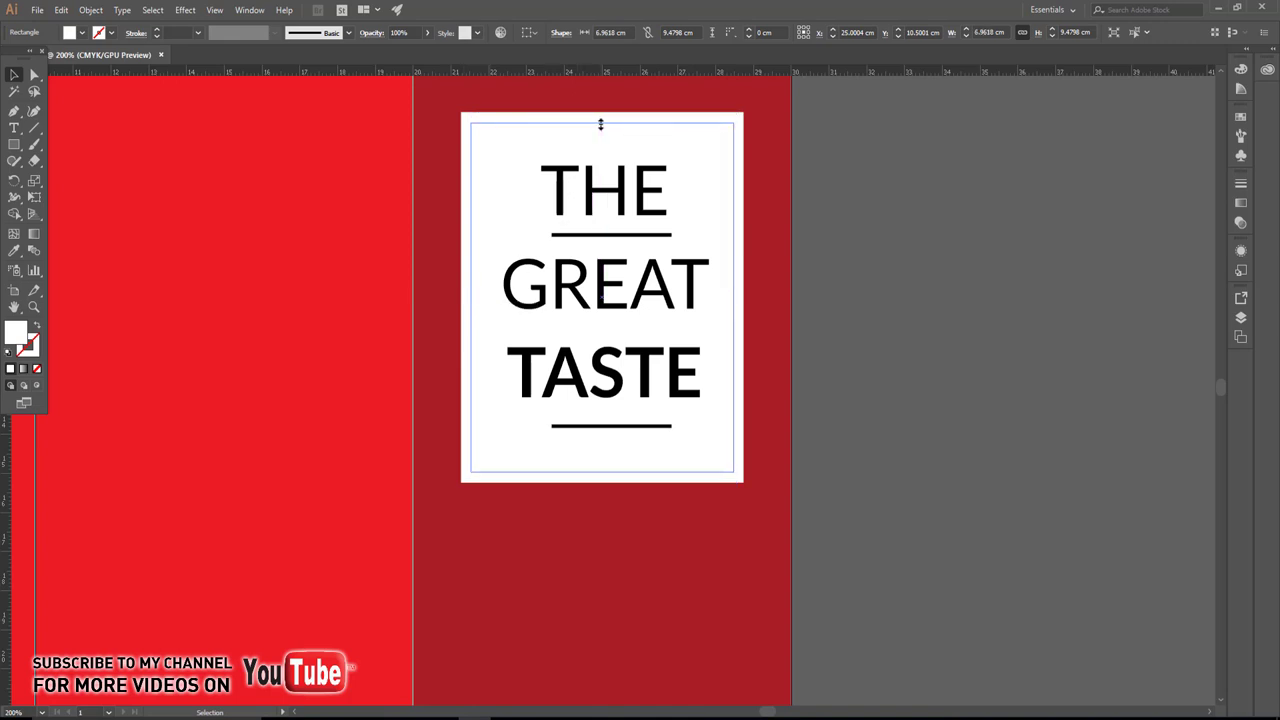
# Give the inner frame a red outline.
pyautogui.click(116, 33)
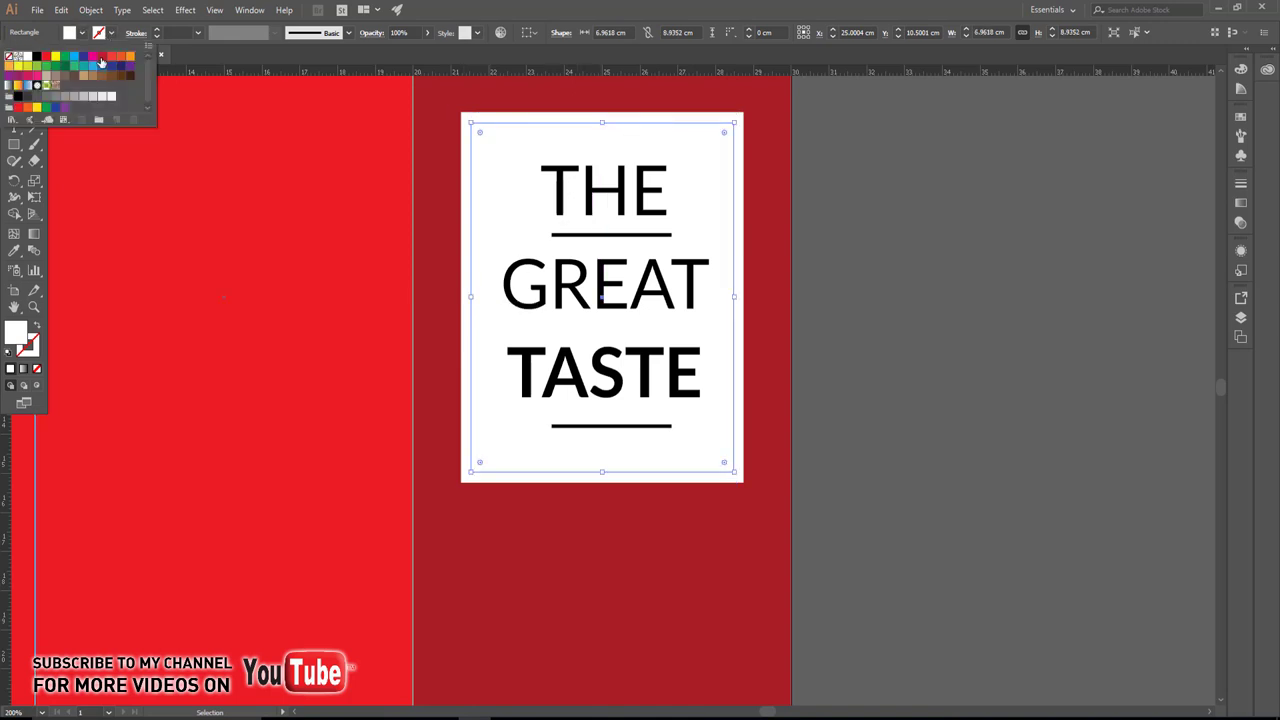
pyautogui.click(102, 63)
pyautogui.click(924, 268)
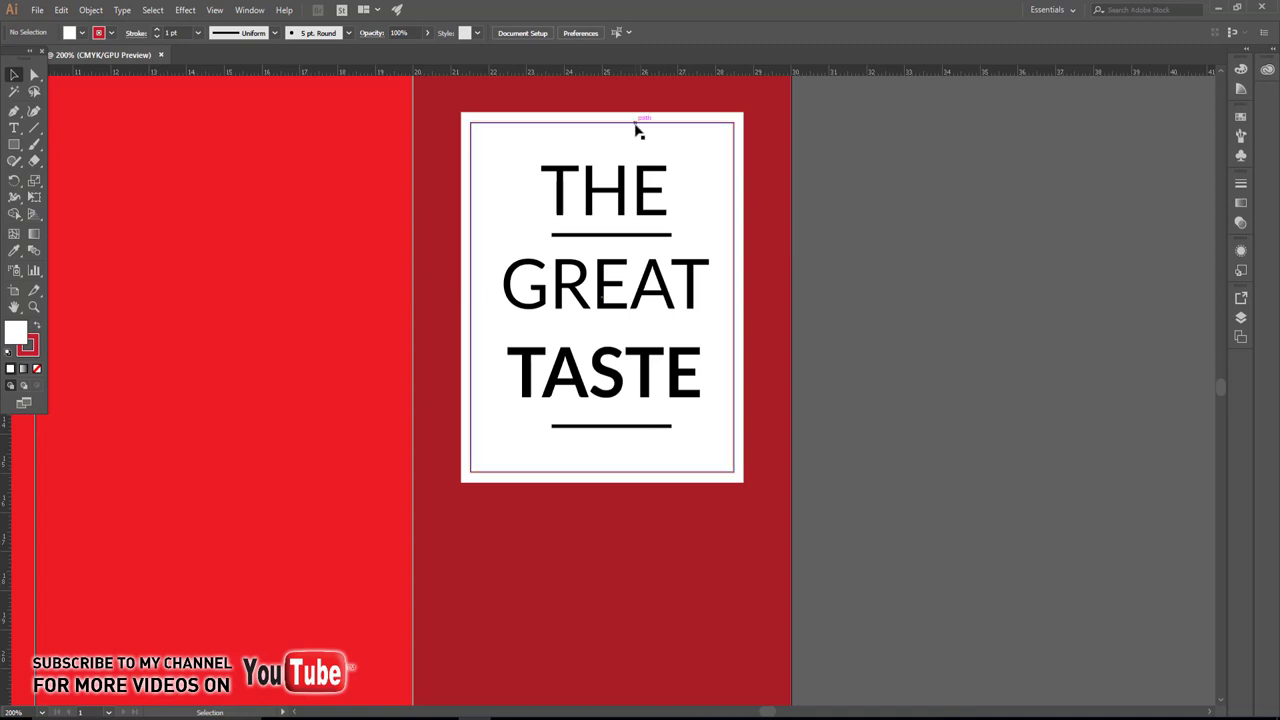
pyautogui.click(634, 124)
# Make the frame's outline a dashed line with 3 pt dashes.
pyautogui.click(1240, 184)
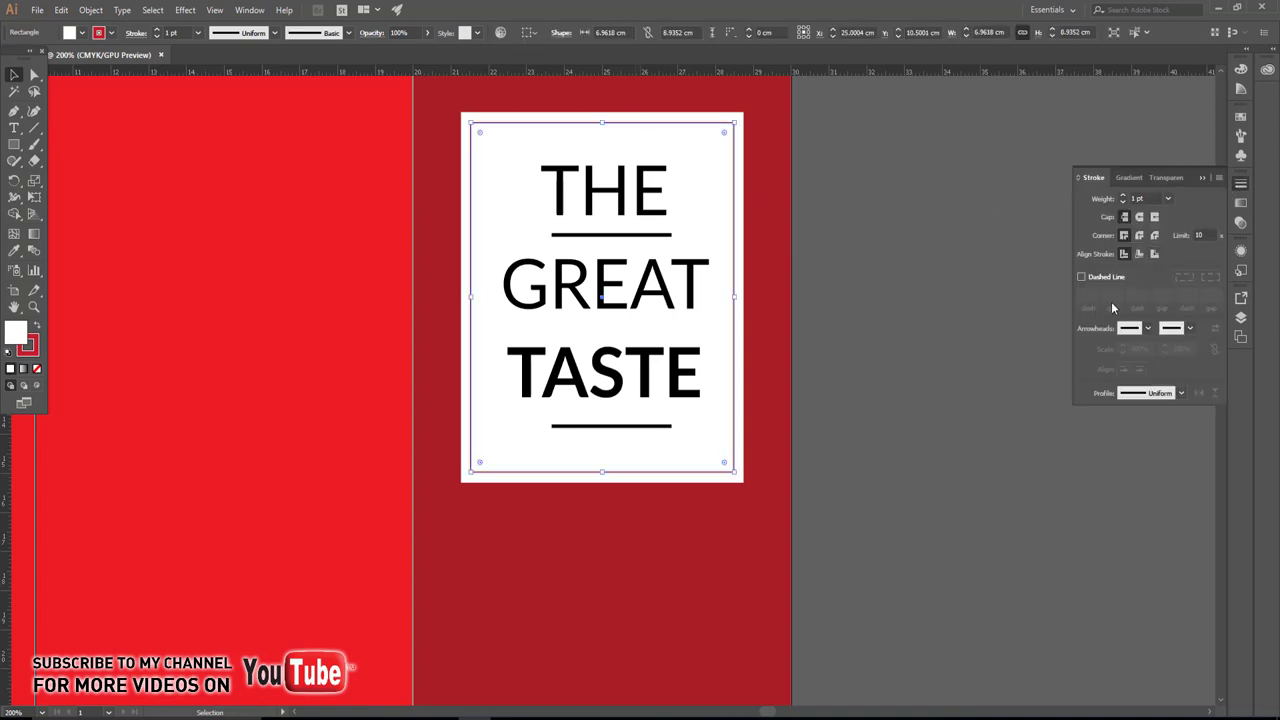
pyautogui.click(1084, 276)
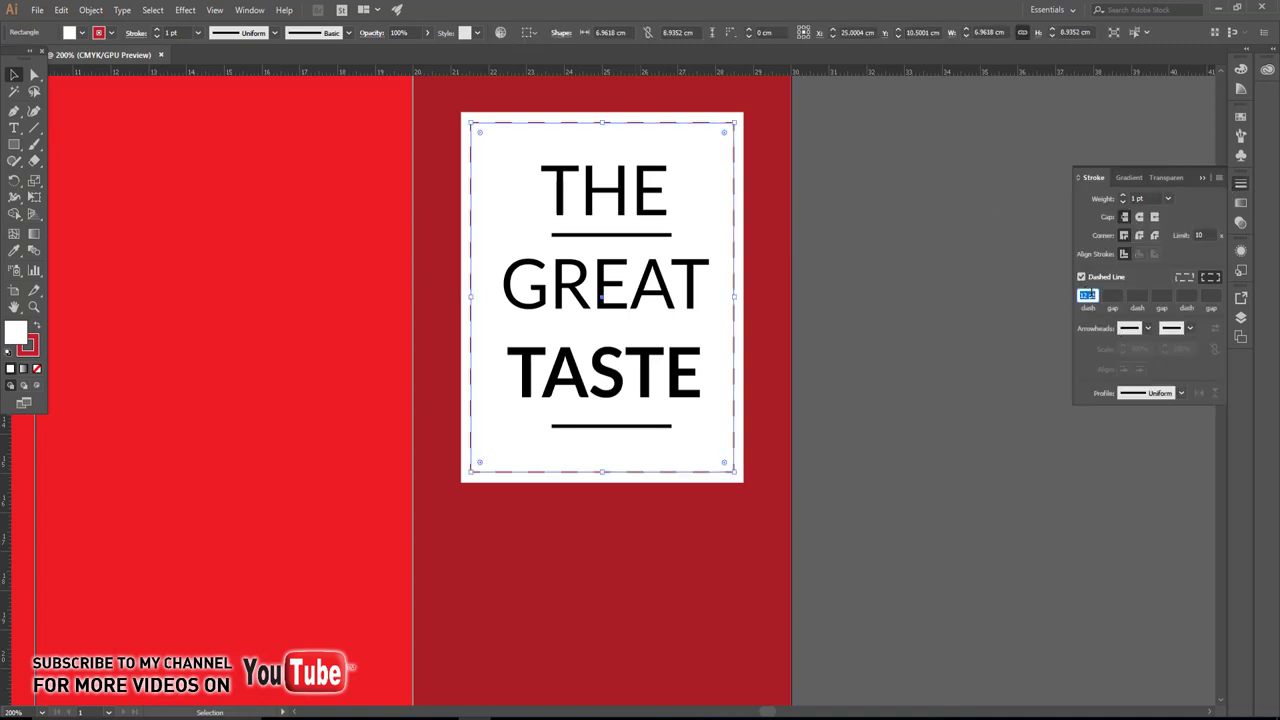
pyautogui.write('3')
pyautogui.press('Tab')
pyautogui.click(923, 314)
pyautogui.scroll(-2, 880, 340)
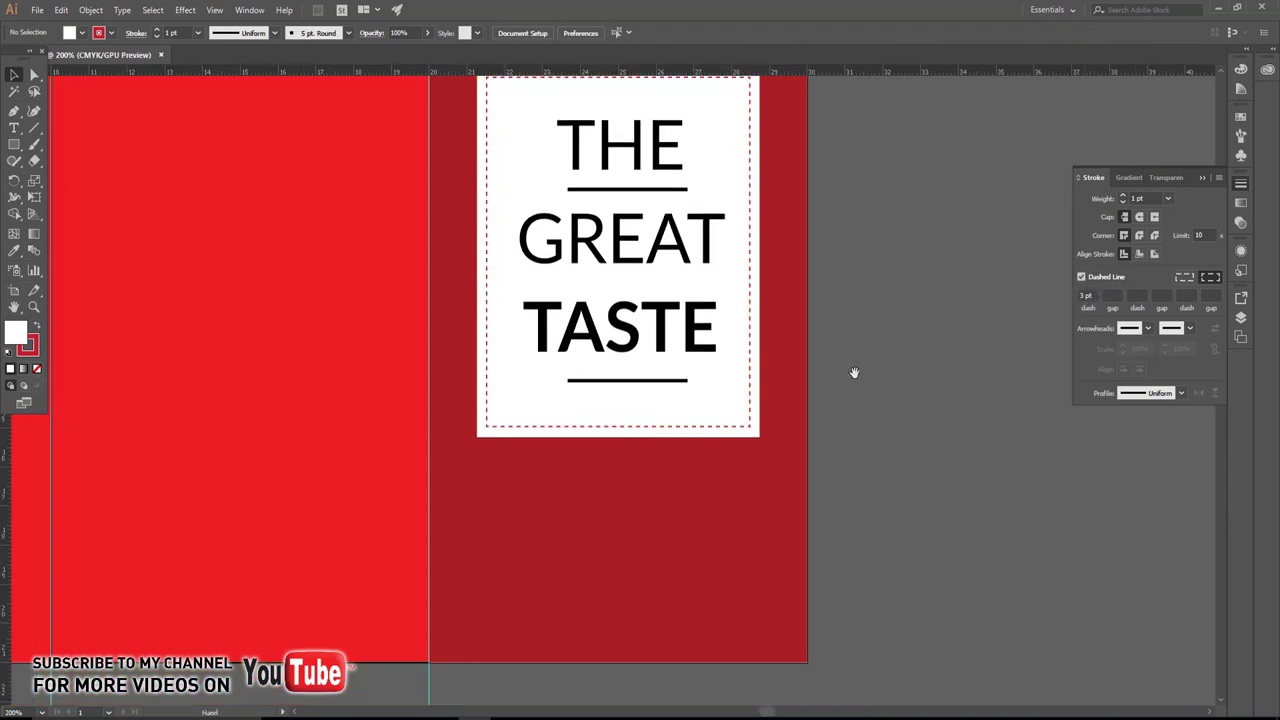
pyautogui.click(755, 424)
pyautogui.scroll(-2, 914, 443)
# Draw a thin white bar and place it just beneath the white title box.
pyautogui.scroll(1, 871, 420)
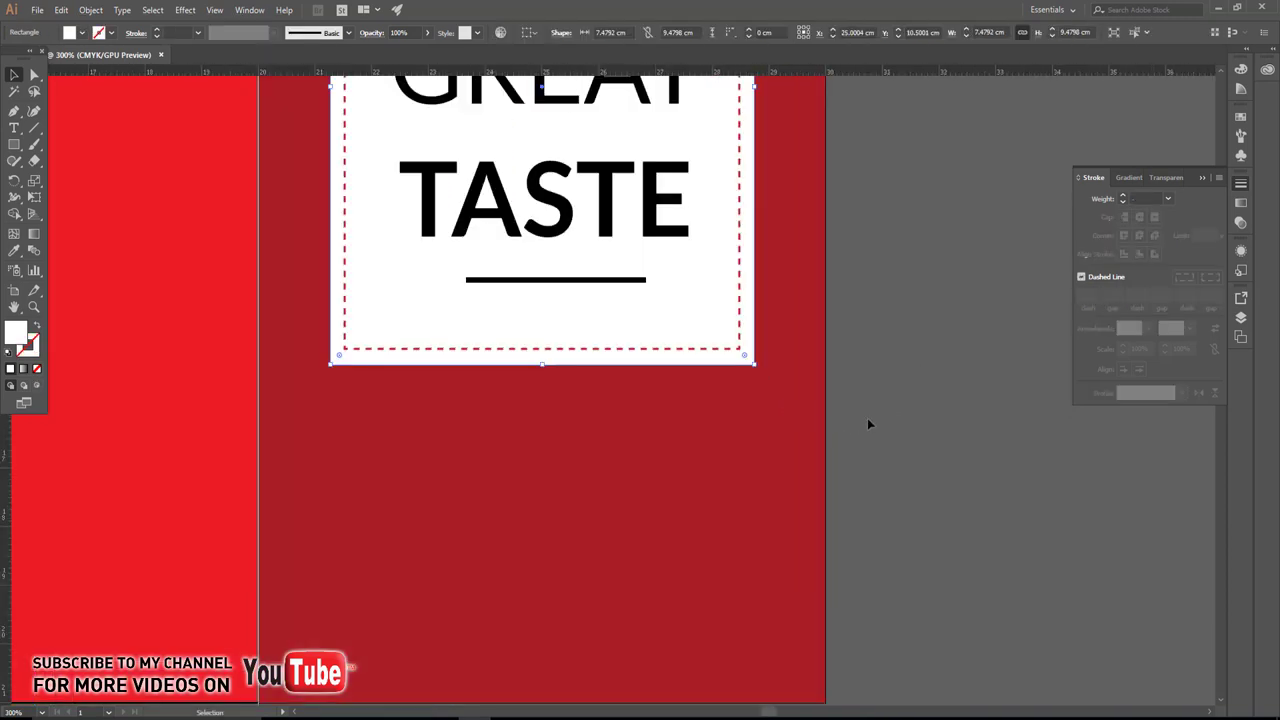
pyautogui.press('m')
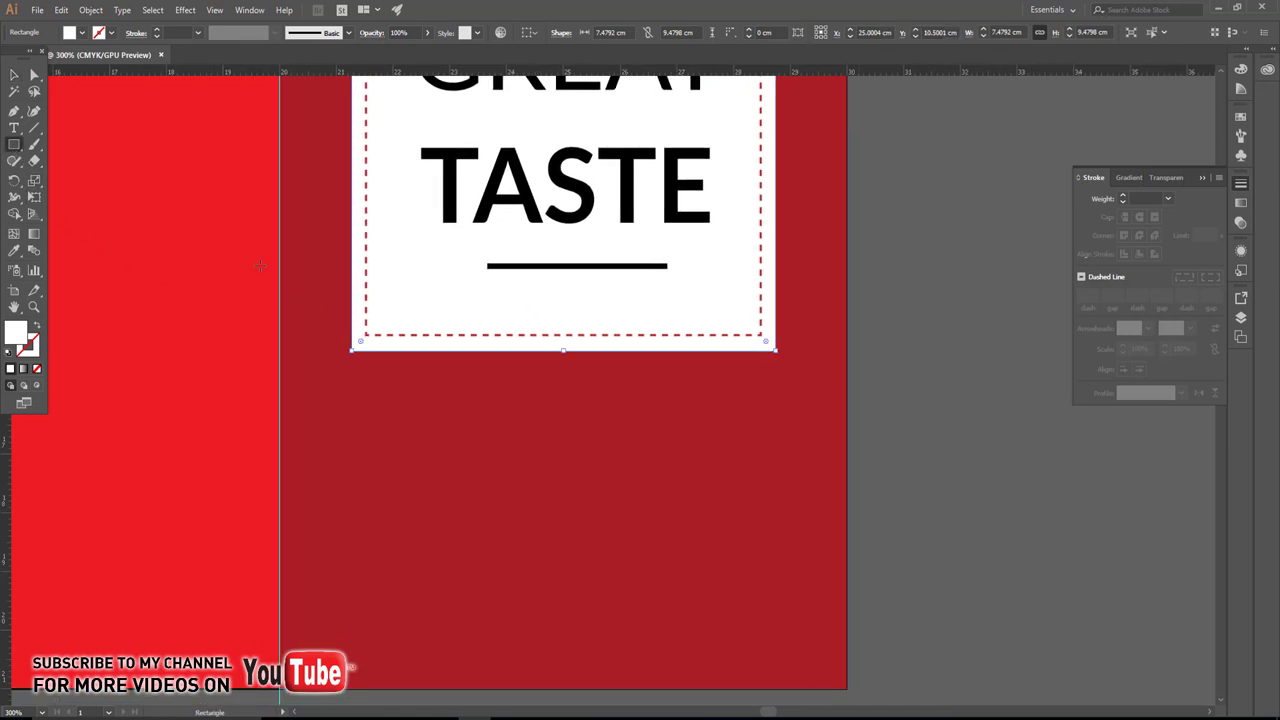
pyautogui.moveTo(350, 361); pyautogui.dragTo(776, 376)
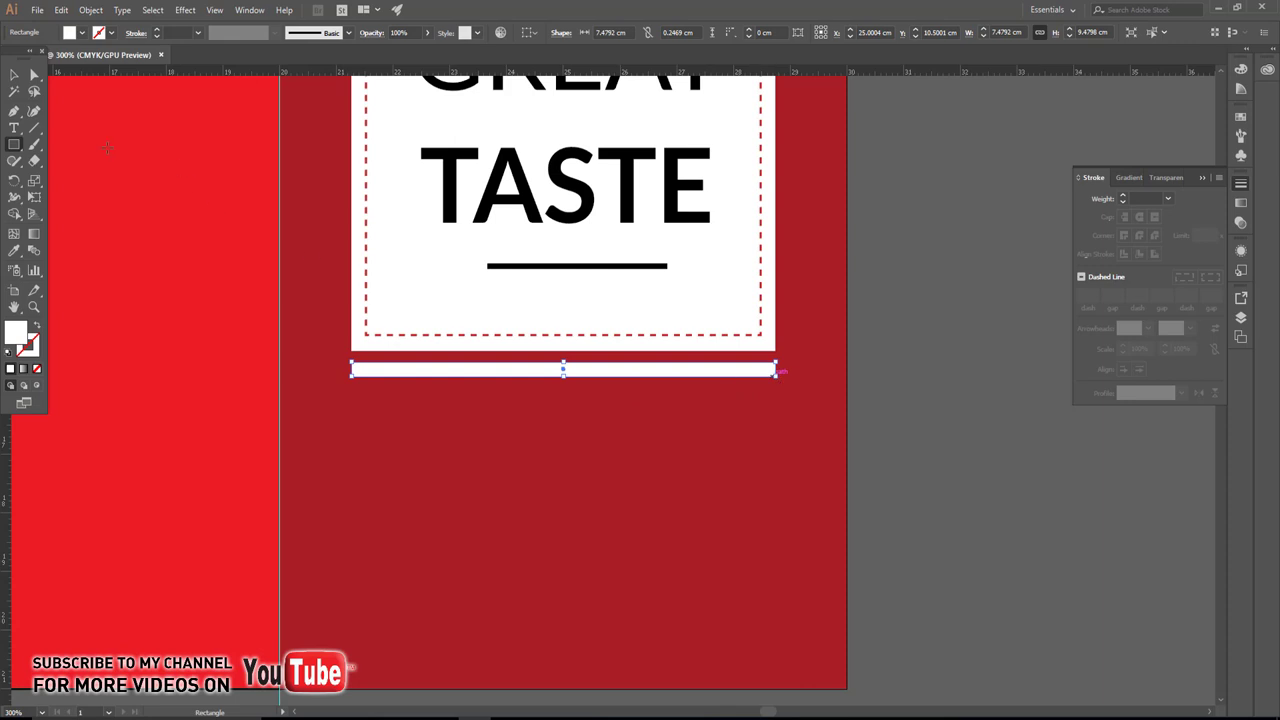
pyautogui.press('v')
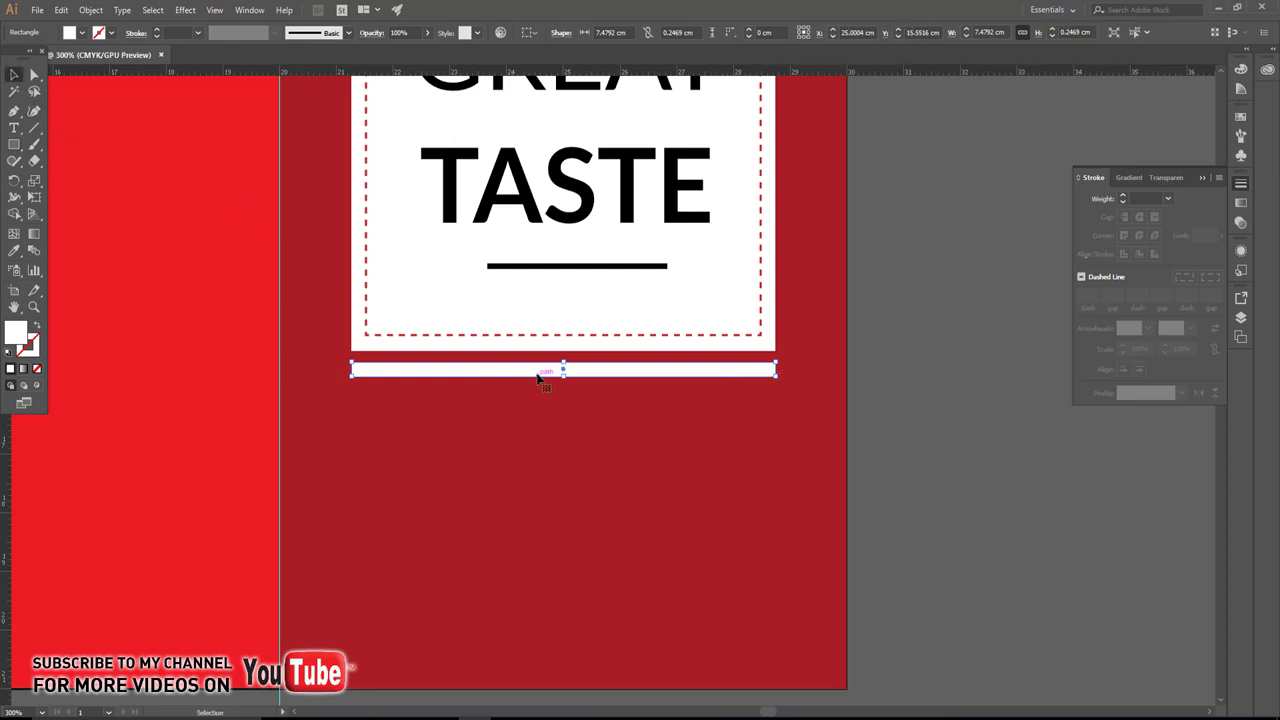
pyautogui.rightClick(537, 375)
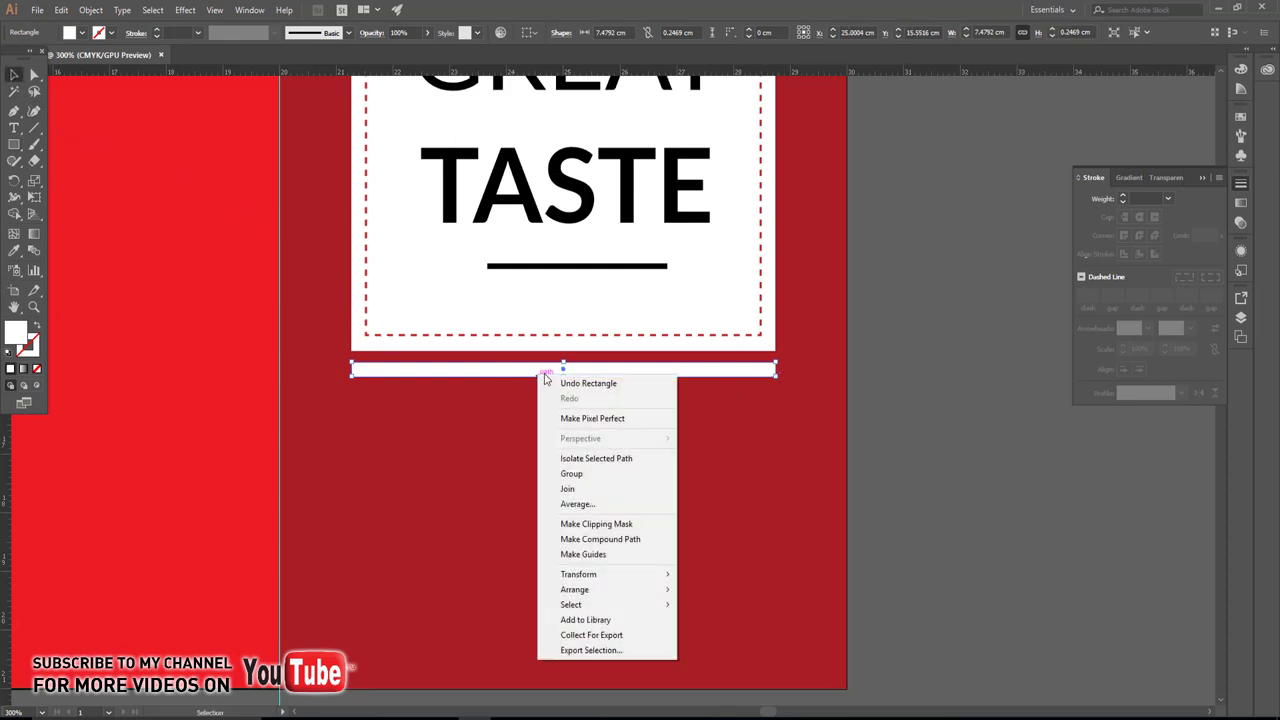
pyautogui.click(946, 406)
pyautogui.click(711, 370)
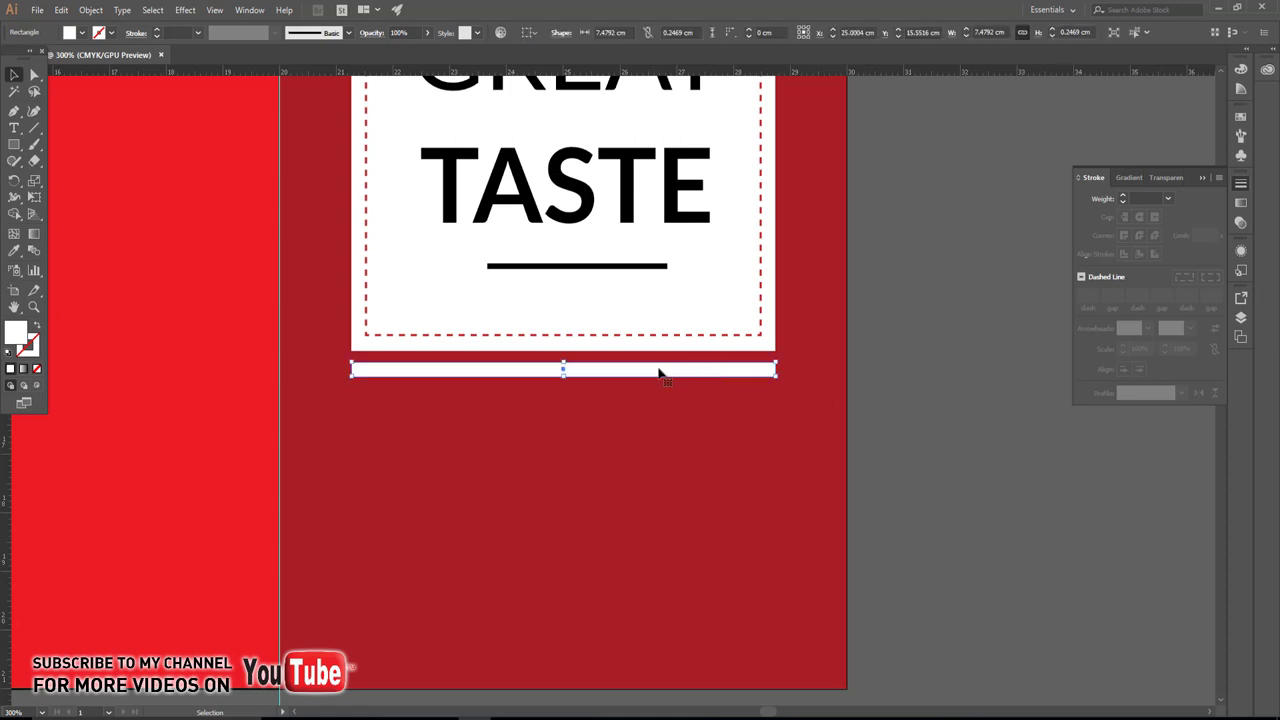
pyautogui.moveTo(659, 373); pyautogui.dragTo(659, 357)
pyautogui.moveTo(657, 352); pyautogui.dragTo(657, 350)
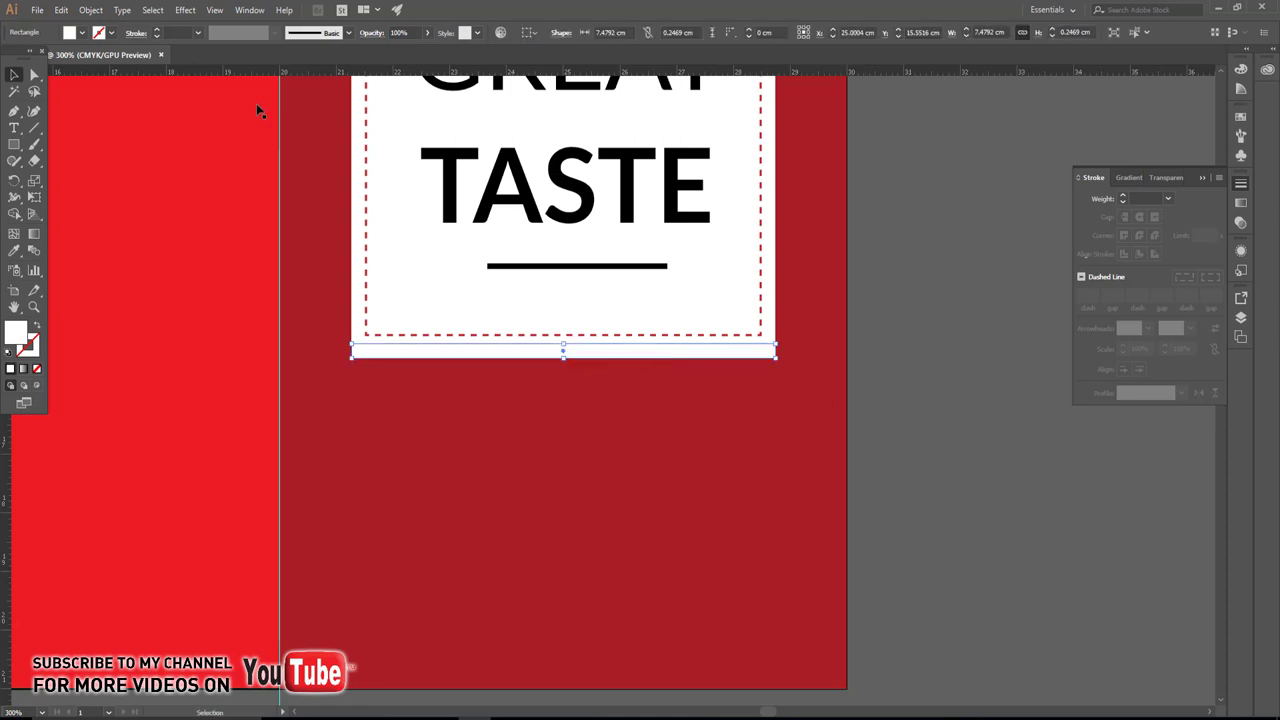
# Give the bar a drop shadow and tuck it against the box's bottom edge.
pyautogui.click(185, 10)
pyautogui.moveTo(245, 166)
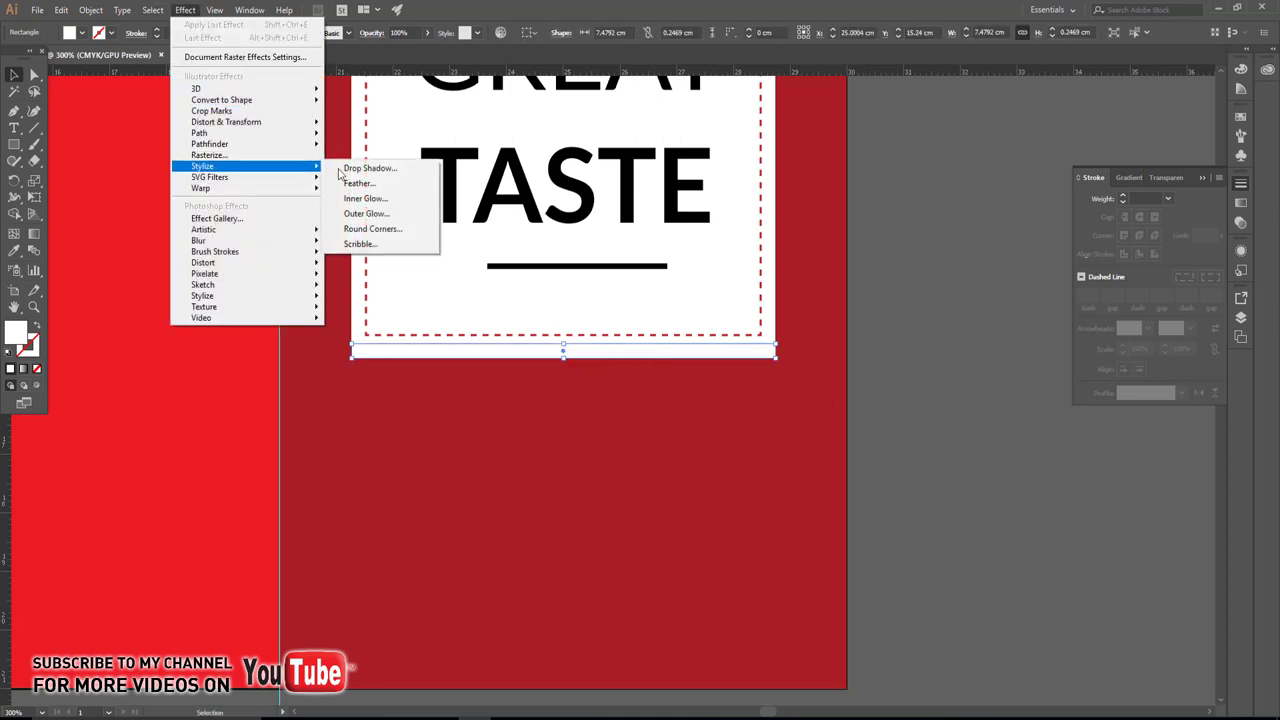
pyautogui.click(370, 168)
pyautogui.click(268, 440)
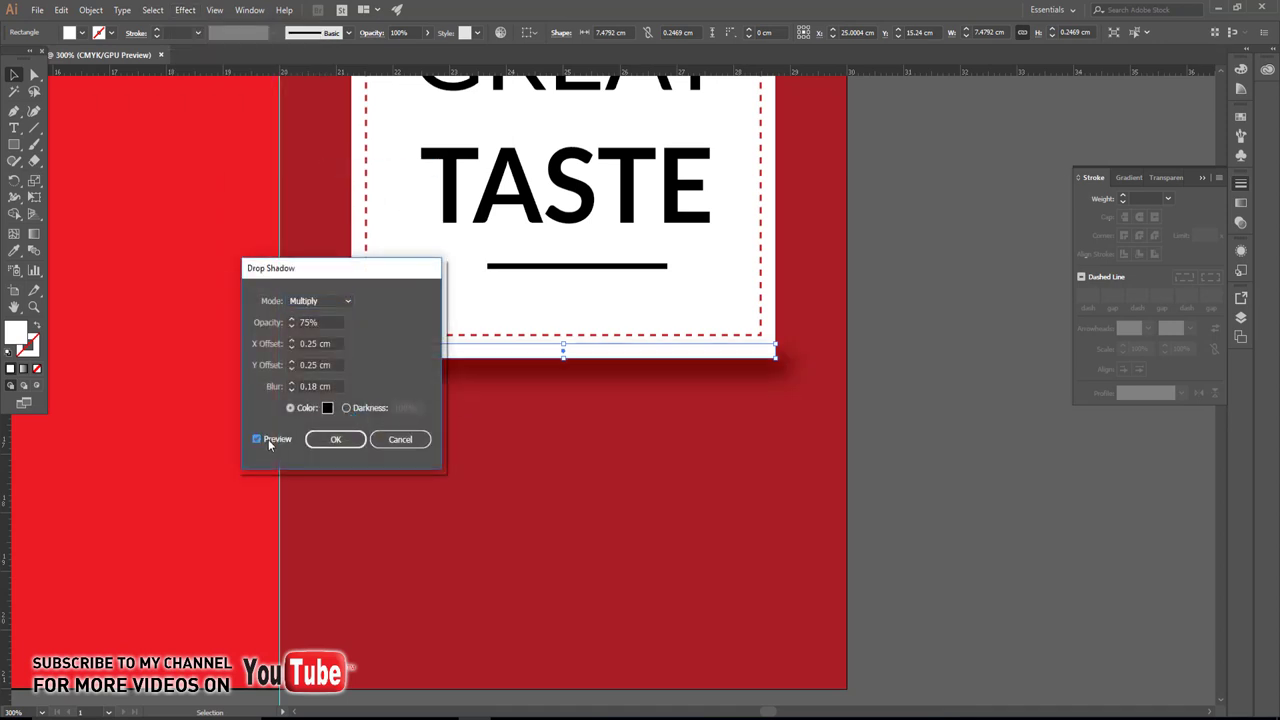
pyautogui.click(336, 439)
pyautogui.click(925, 392)
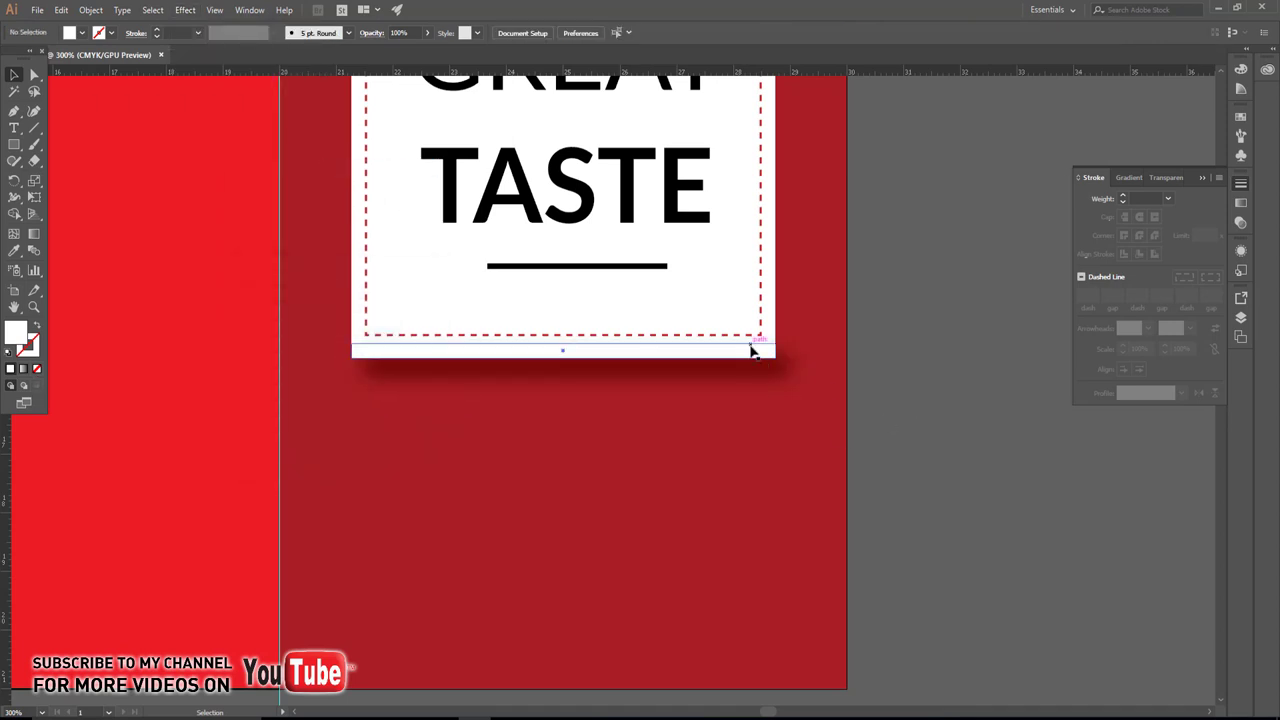
pyautogui.moveTo(751, 349); pyautogui.dragTo(752, 343)
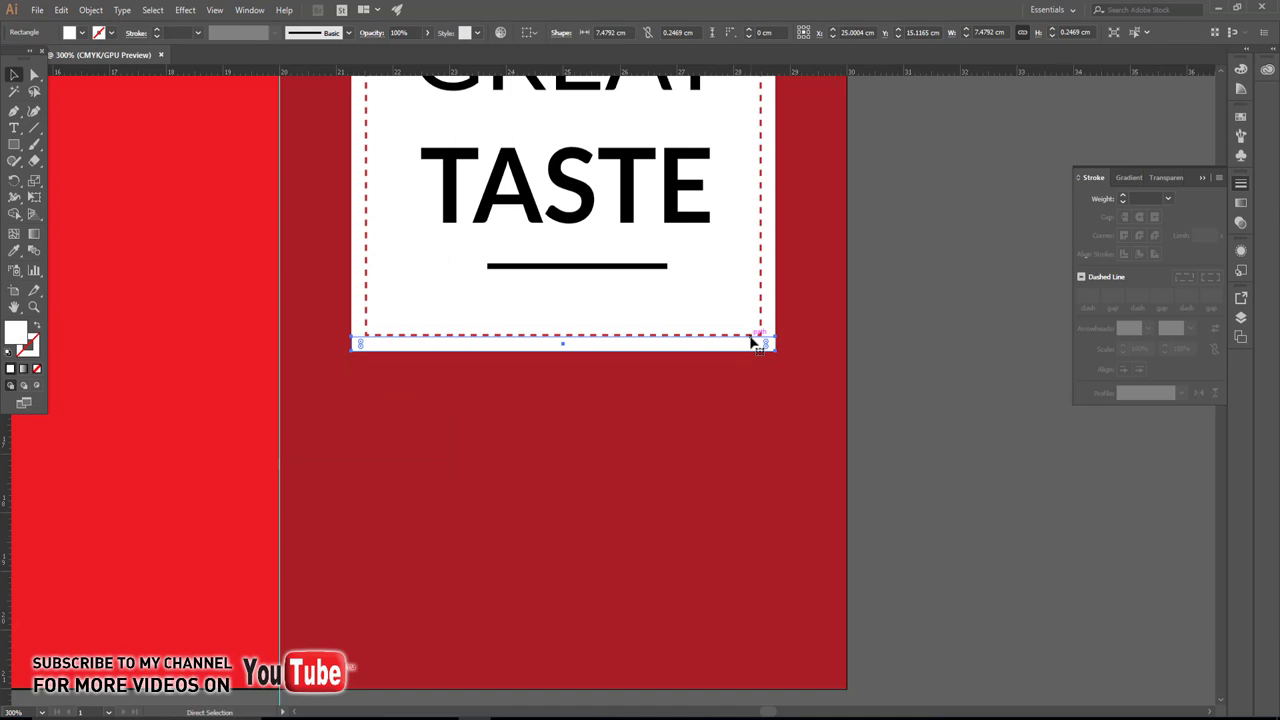
pyautogui.click(970, 378)
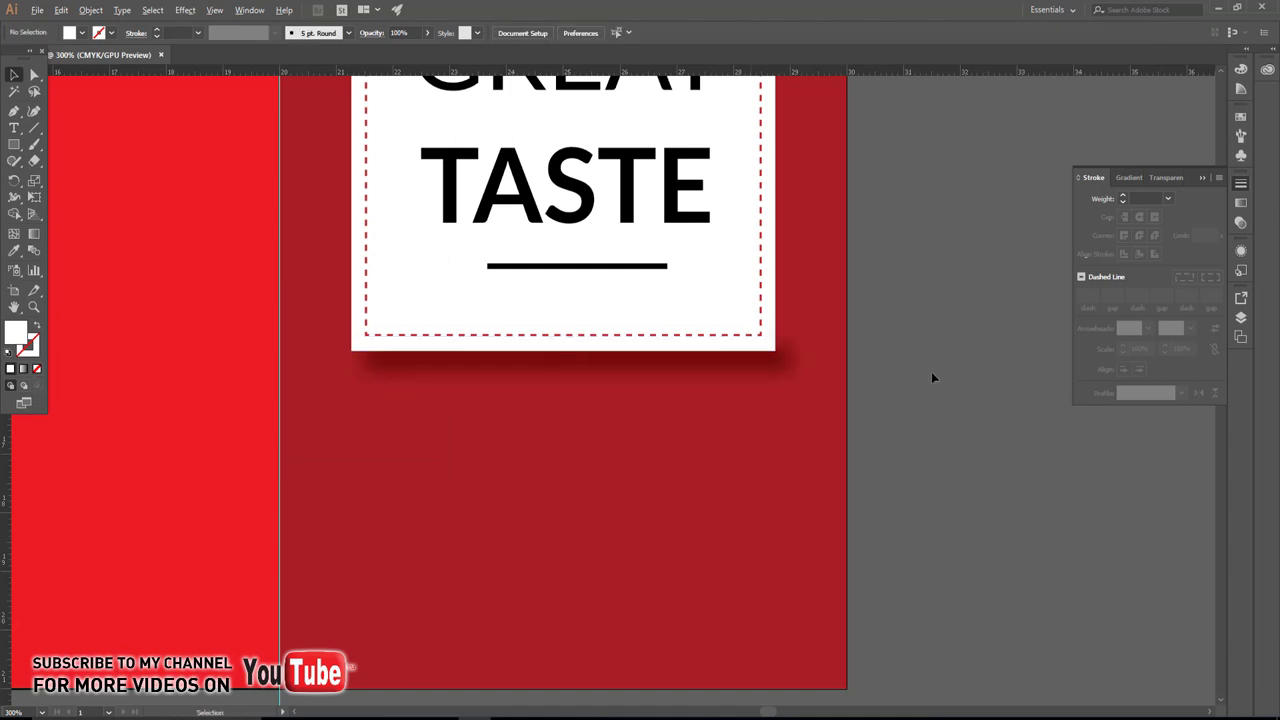
# Group the title card's pieces together.
pyautogui.scroll(-2, 931, 371)
pyautogui.scroll(-1, 900, 430)
pyautogui.scroll(-1, 880, 484)
pyautogui.click(651, 134)
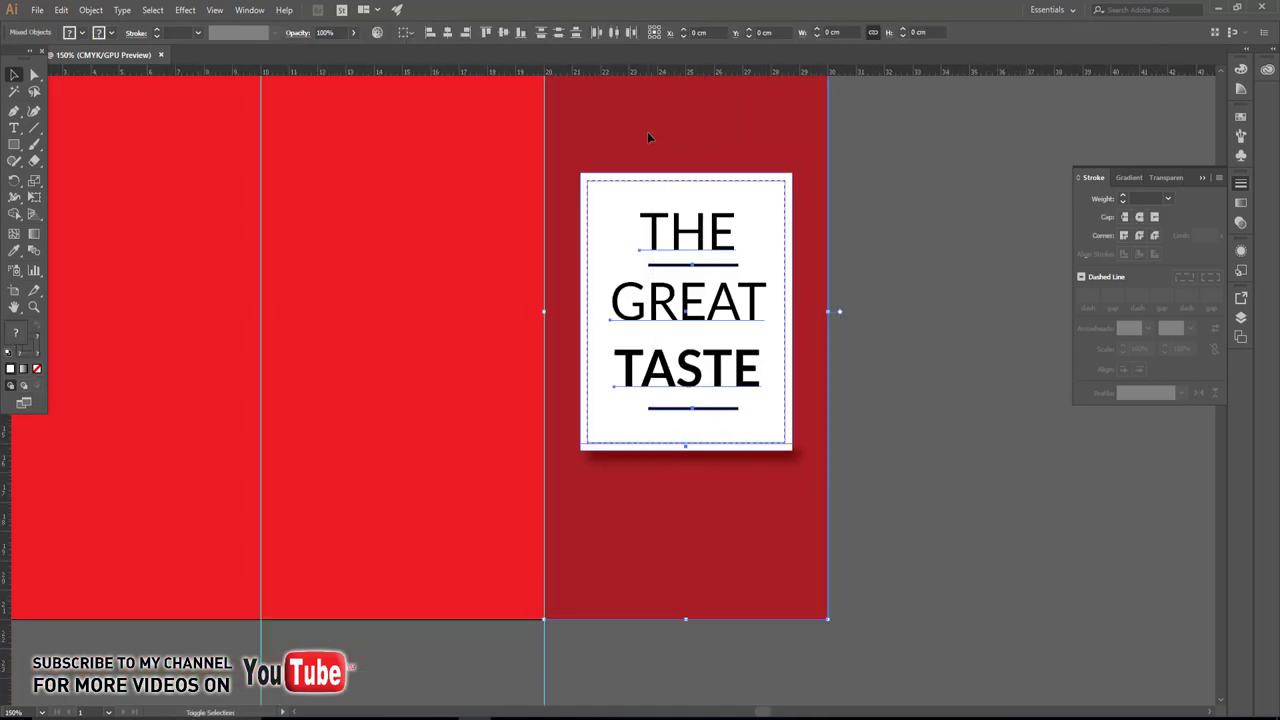
pyautogui.click(600, 266)
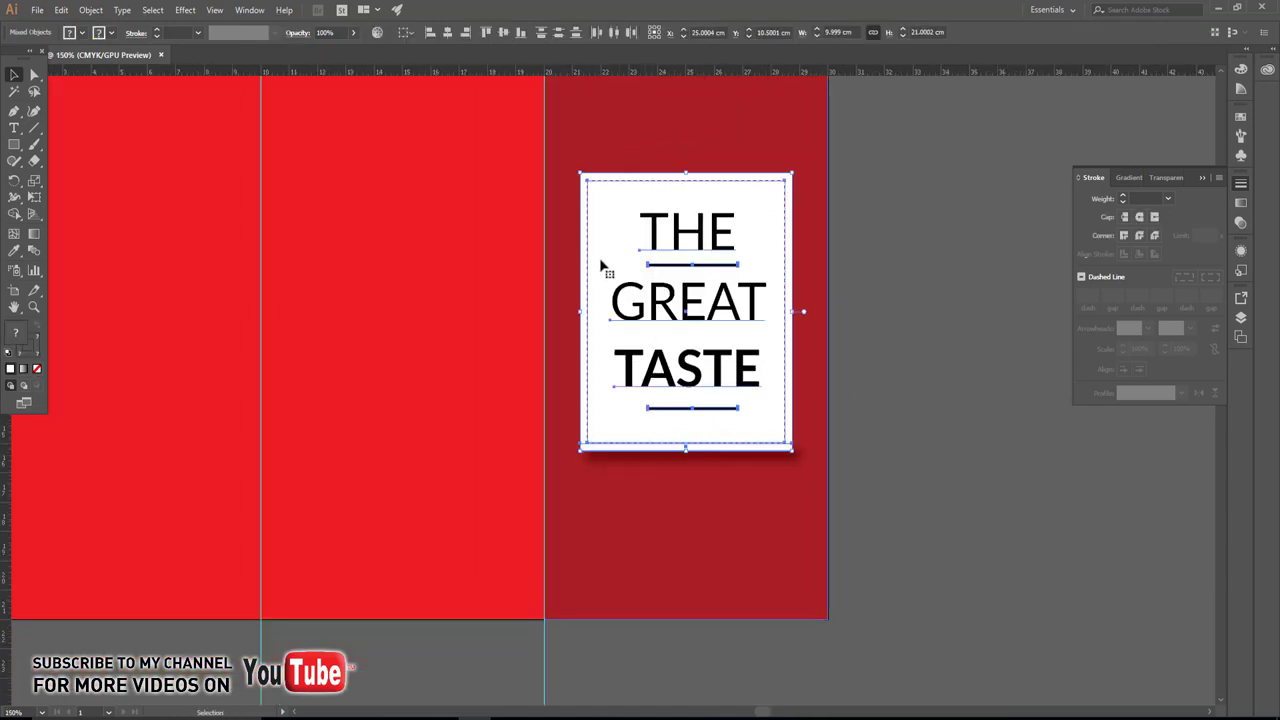
pyautogui.click(91, 10)
pyautogui.click(110, 62)
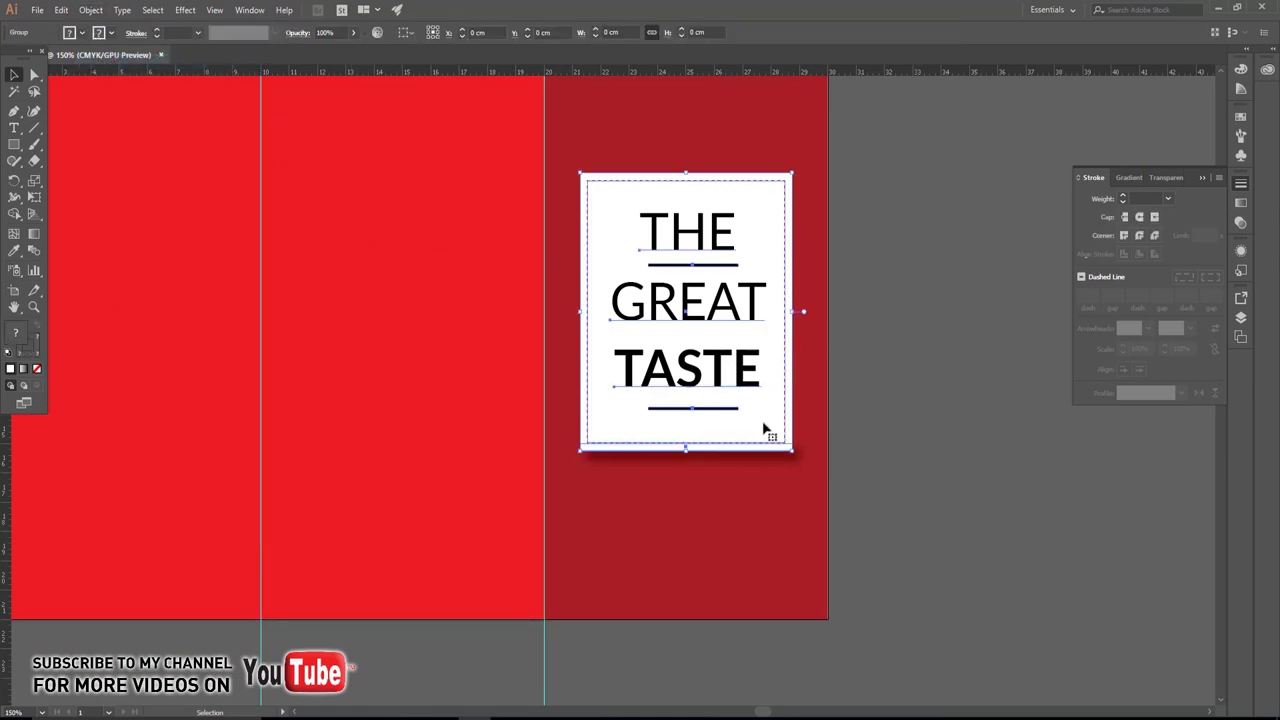
# Shrink the grouped title card and move it higher on the right panel.
pyautogui.moveTo(792, 450); pyautogui.dragTo(785, 452)
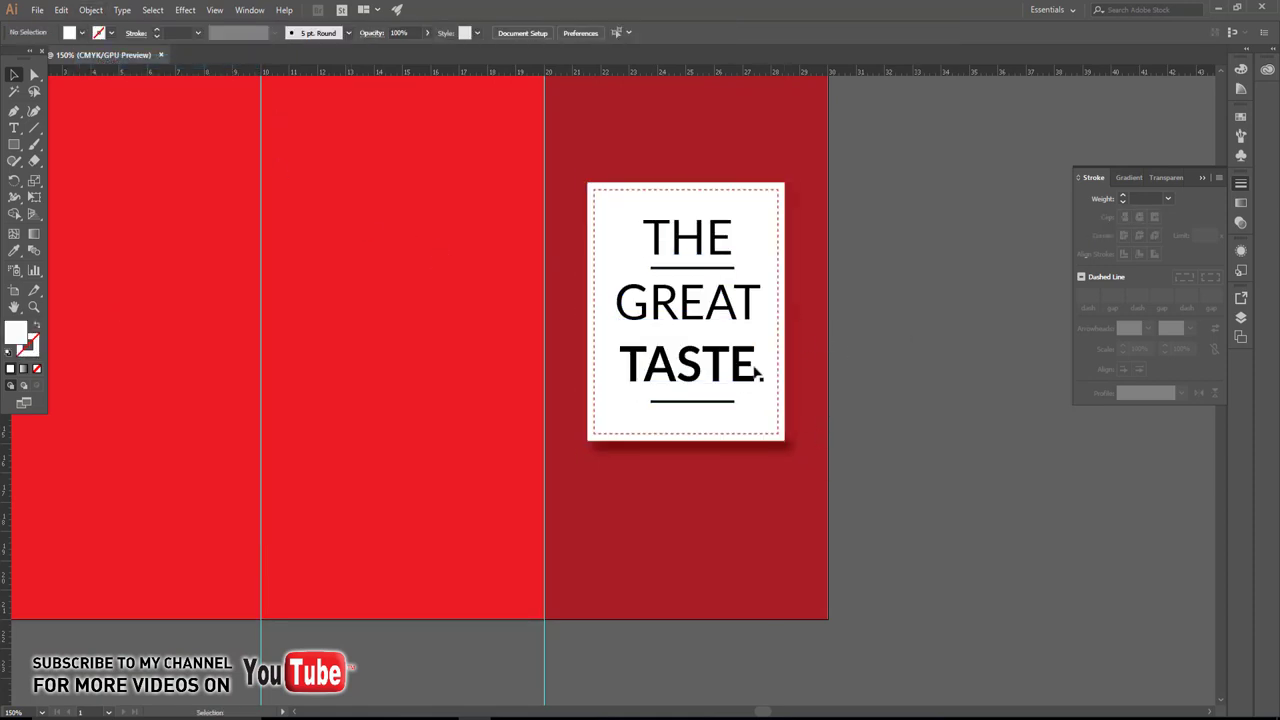
pyautogui.moveTo(757, 366); pyautogui.dragTo(762, 344)
pyautogui.click(862, 350)
pyautogui.hotkey('ctrl', '-')
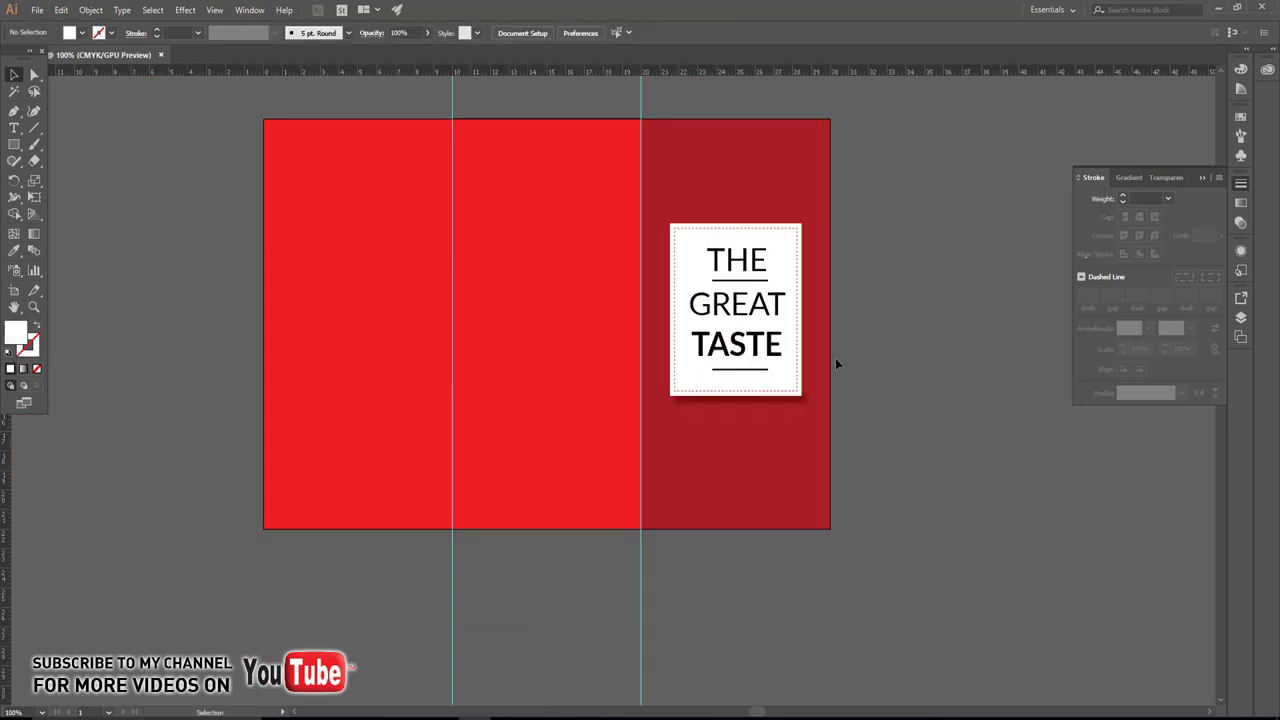
pyautogui.moveTo(834, 363); pyautogui.dragTo(809, 334)
pyautogui.hotkey('shift', 'Up')
pyautogui.hotkey('shift', 'Up')
pyautogui.click(866, 311)
pyautogui.hotkey('ctrl', '+')
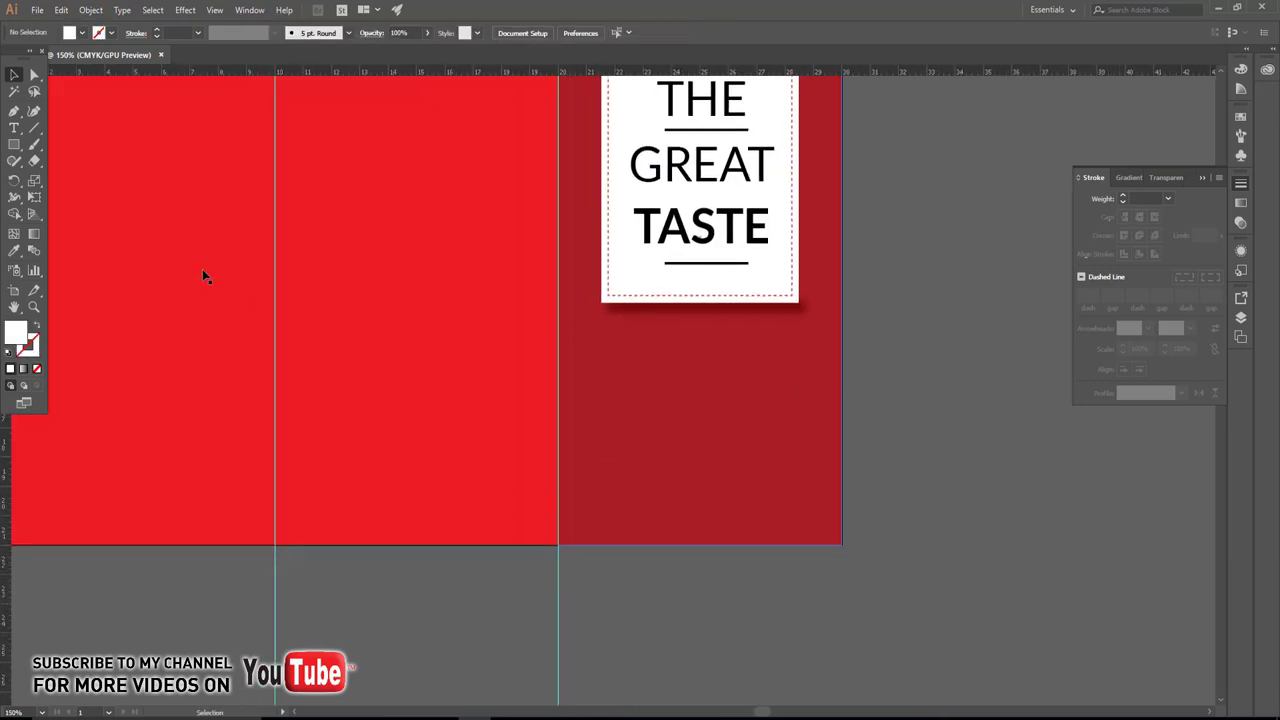
pyautogui.click(14, 128)
pyautogui.click(600, 476)
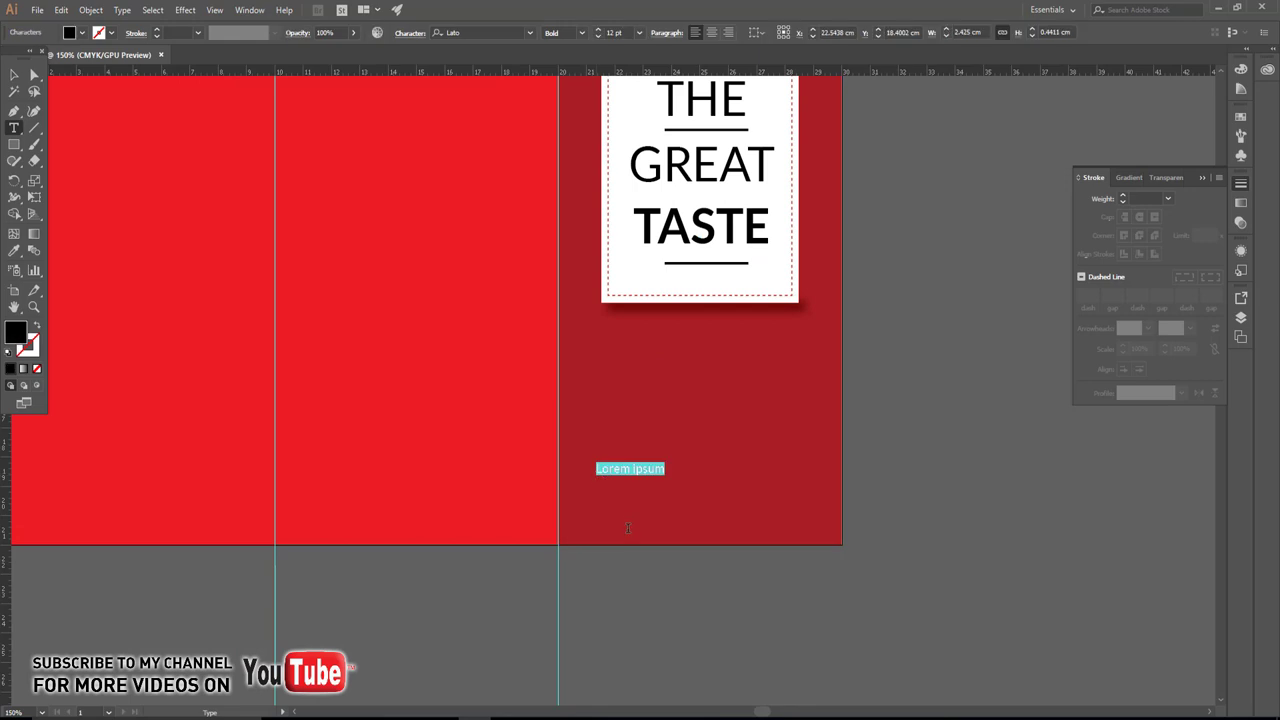
pyautogui.write('www.yourdomain.com')
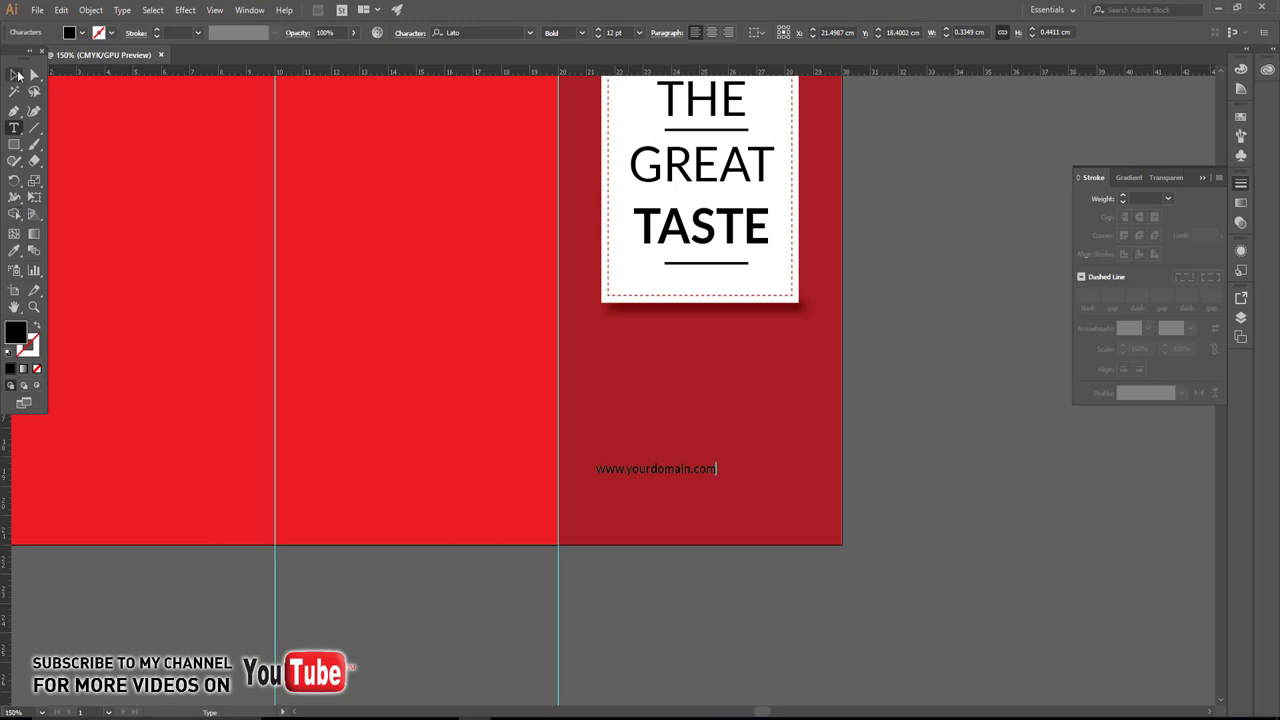
pyautogui.click(18, 75)
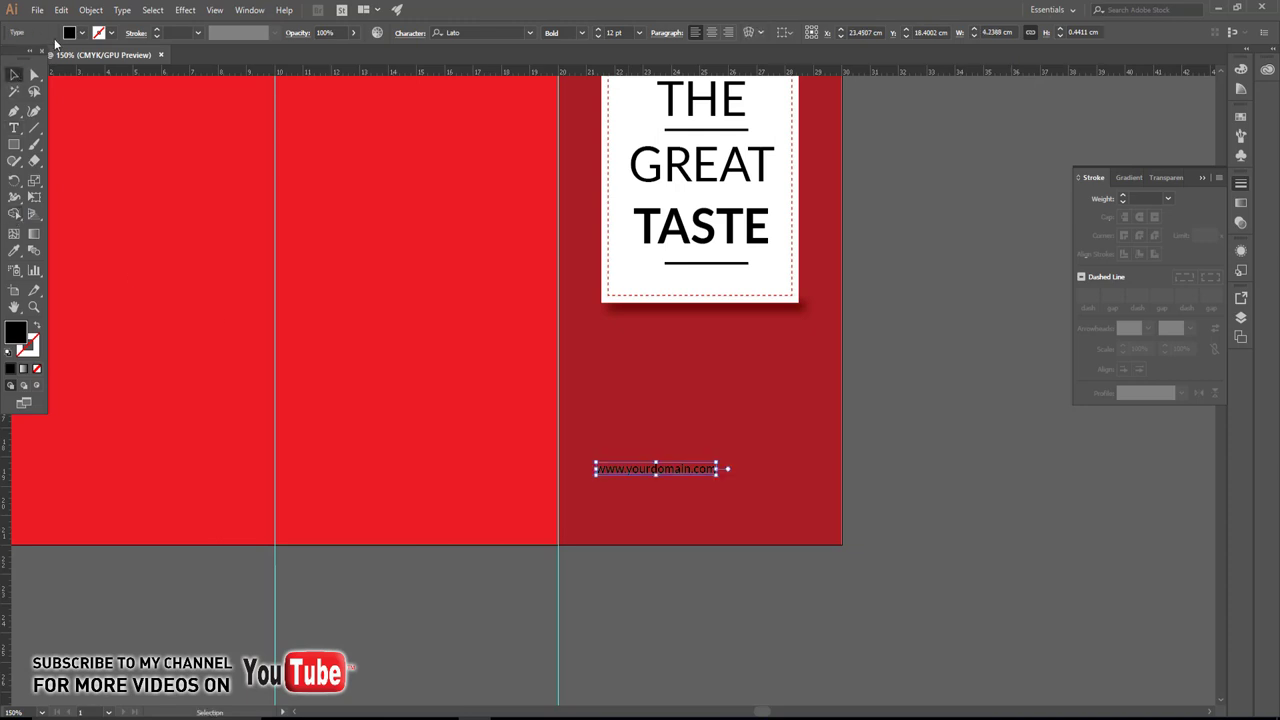
pyautogui.click(81, 33)
pyautogui.click(27, 57)
# Centre the URL text horizontally beneath the title card.
pyautogui.click(888, 449)
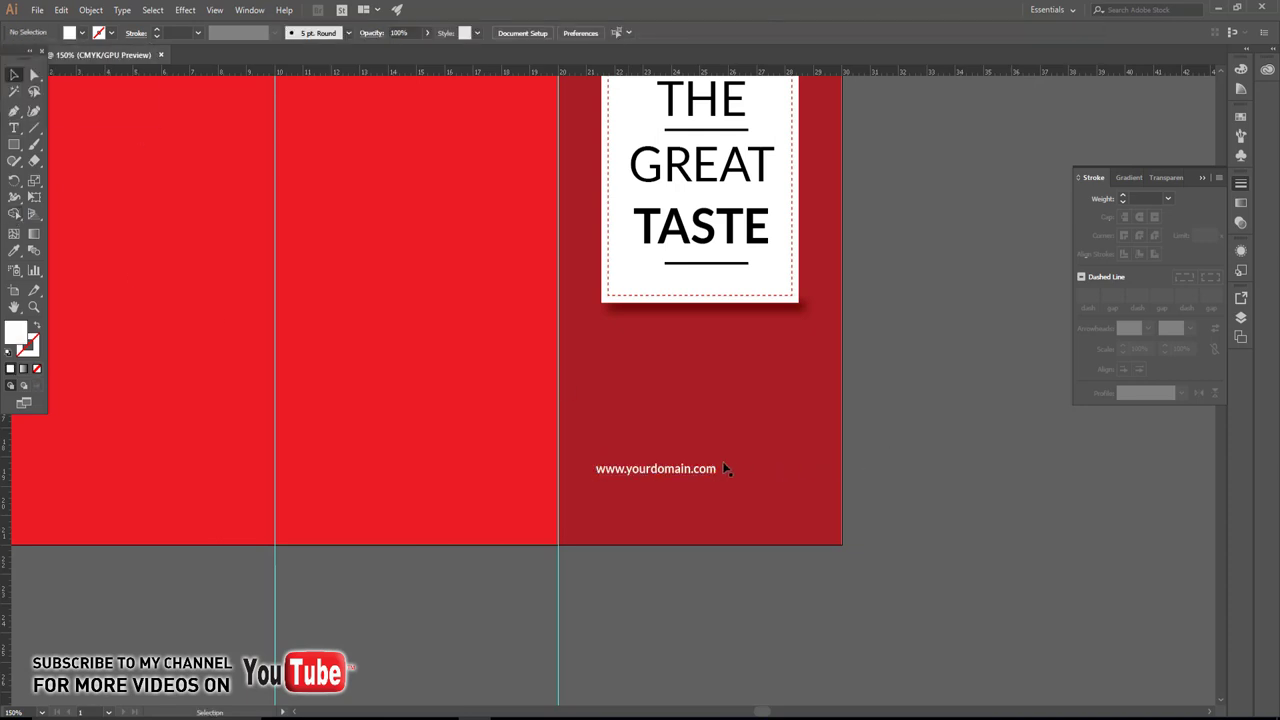
pyautogui.moveTo(711, 470); pyautogui.dragTo(757, 513)
pyautogui.keyDown('shift'); pyautogui.click(735, 292); pyautogui.keyUp('shift')
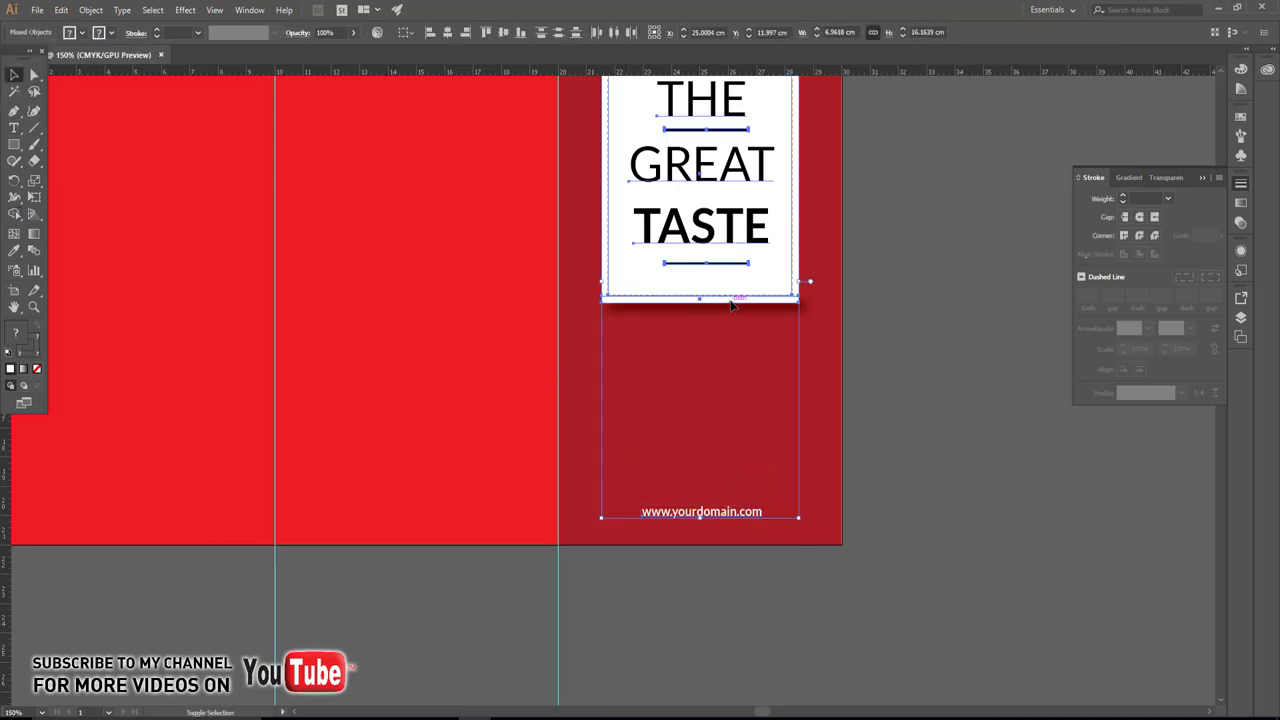
pyautogui.click(414, 35)
pyautogui.click(885, 325)
pyautogui.scroll(-1, 908, 380)
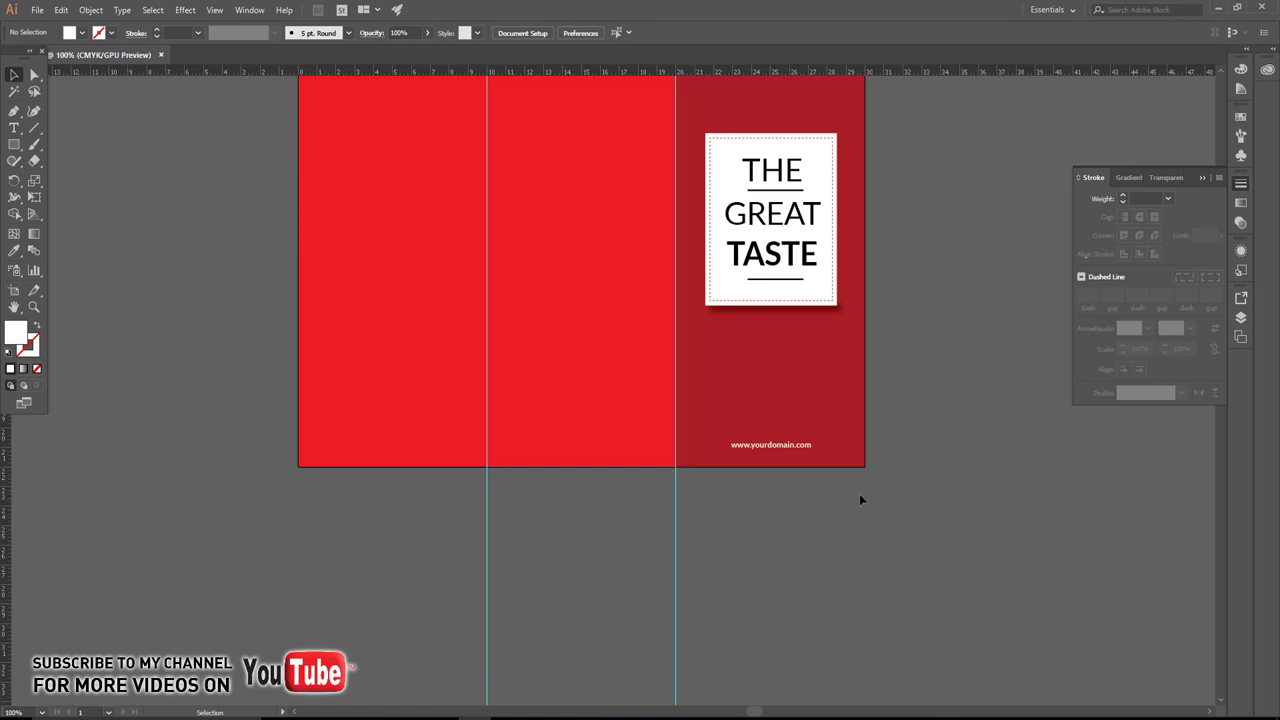
# Set the copied top-left URL text to the Reklame Script font.
pyautogui.moveTo(859, 493)
pyautogui.mouseDown()
pyautogui.moveTo(856, 527)
pyautogui.moveTo(418, 157)
pyautogui.mouseUp()
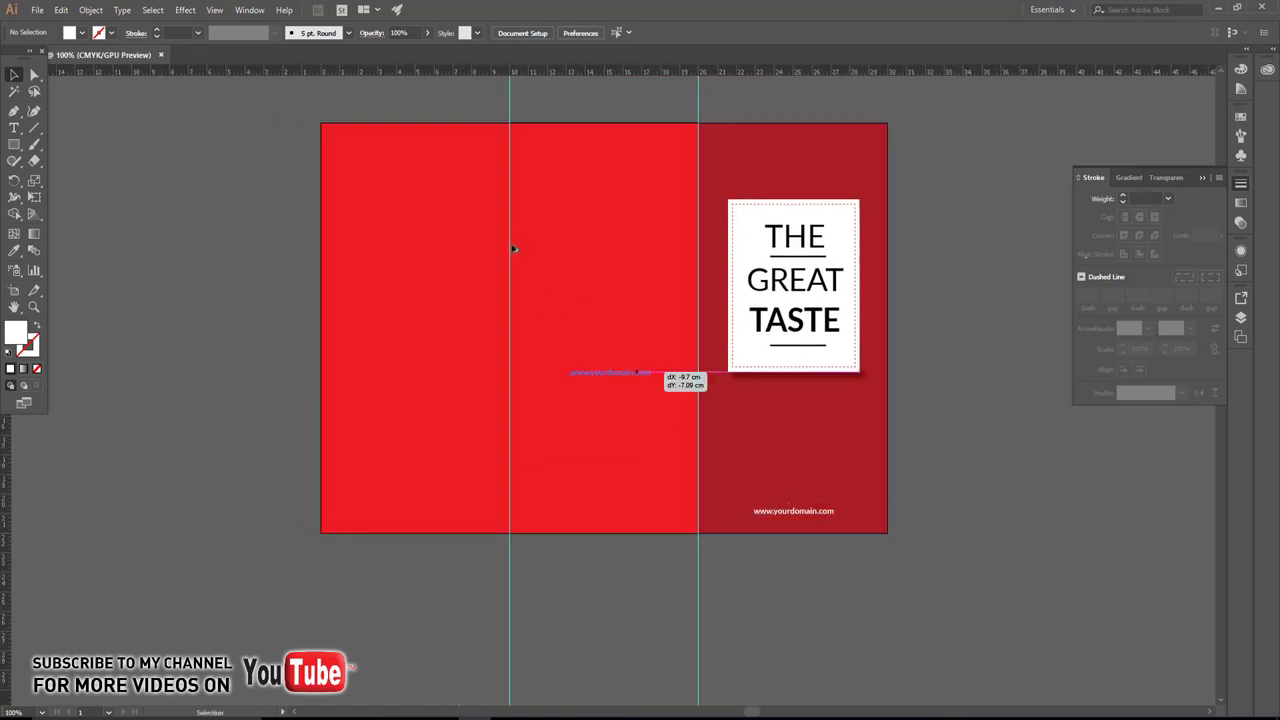
pyautogui.doubleClick(390, 154)
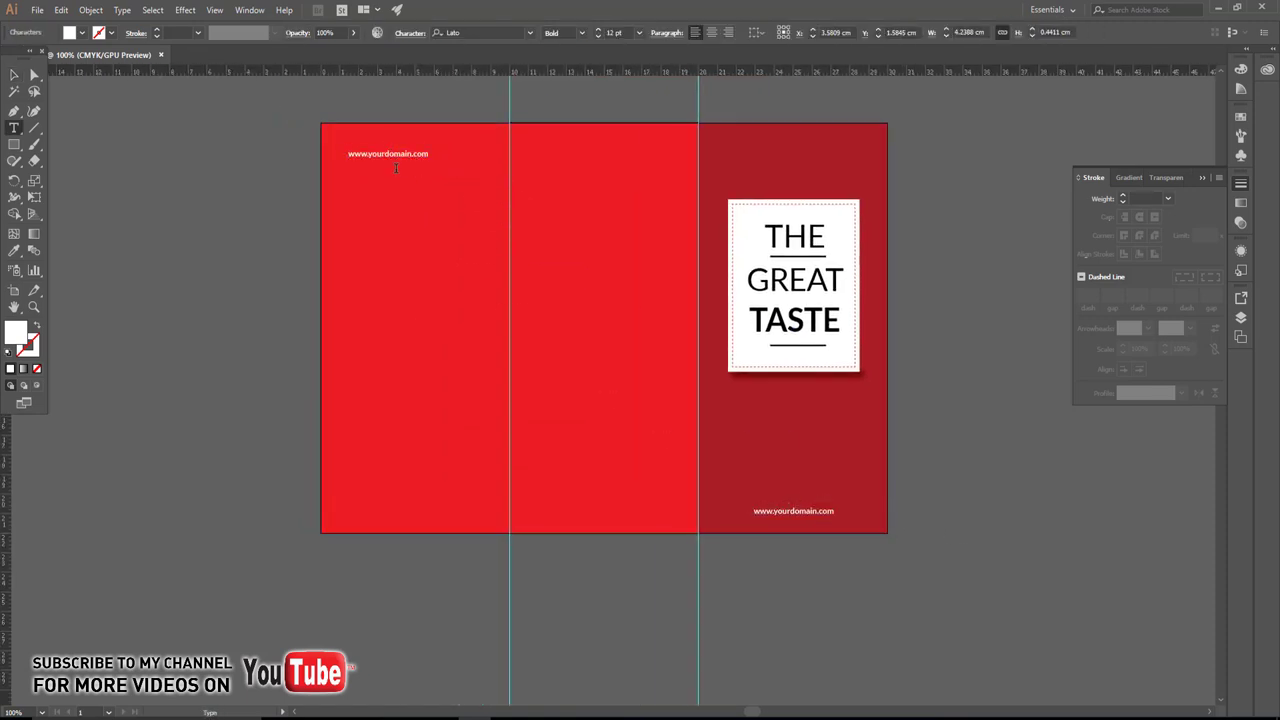
pyautogui.hotkey('ctrl', 'a')
pyautogui.click(472, 33)
pyautogui.write('p')
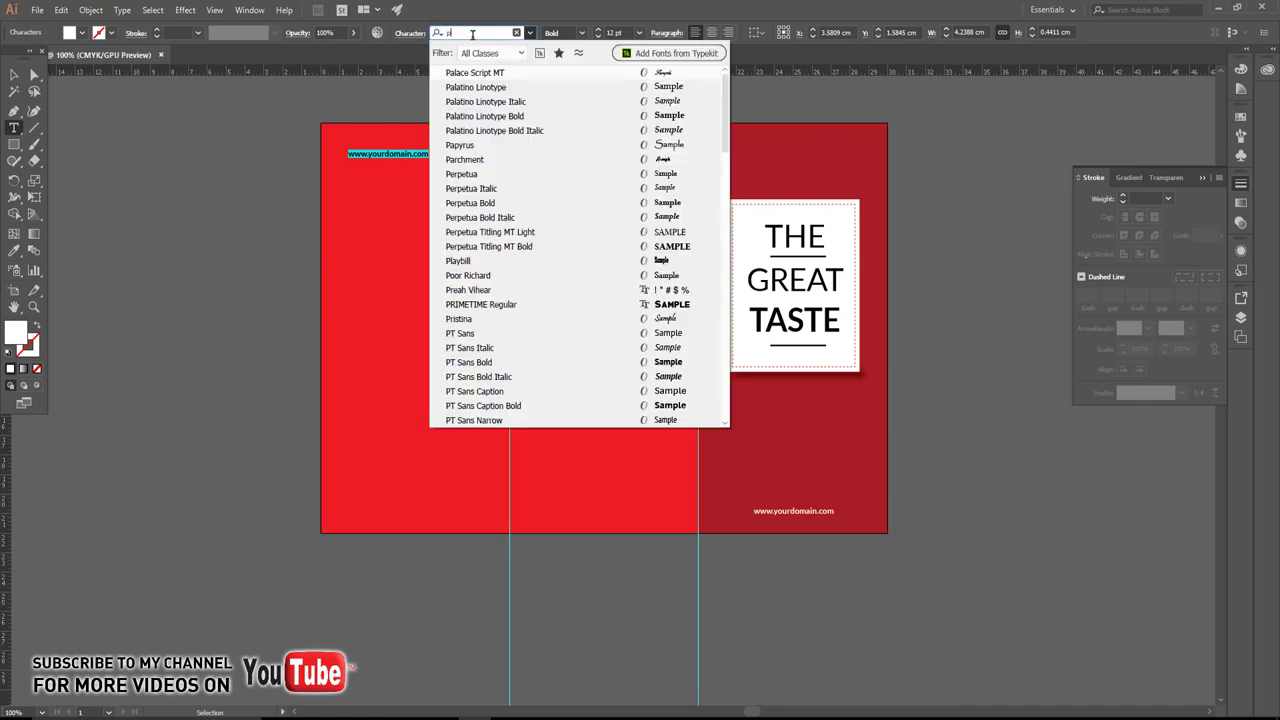
pyautogui.write('ela')
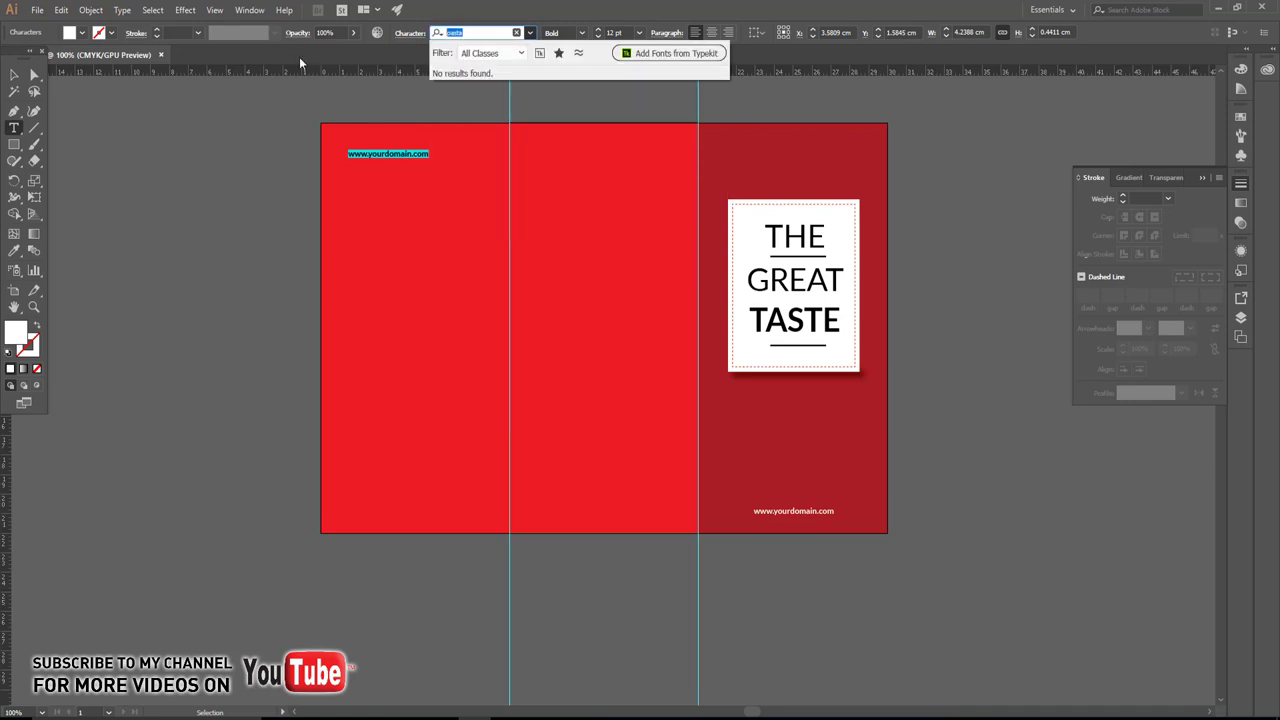
pyautogui.write('rea')
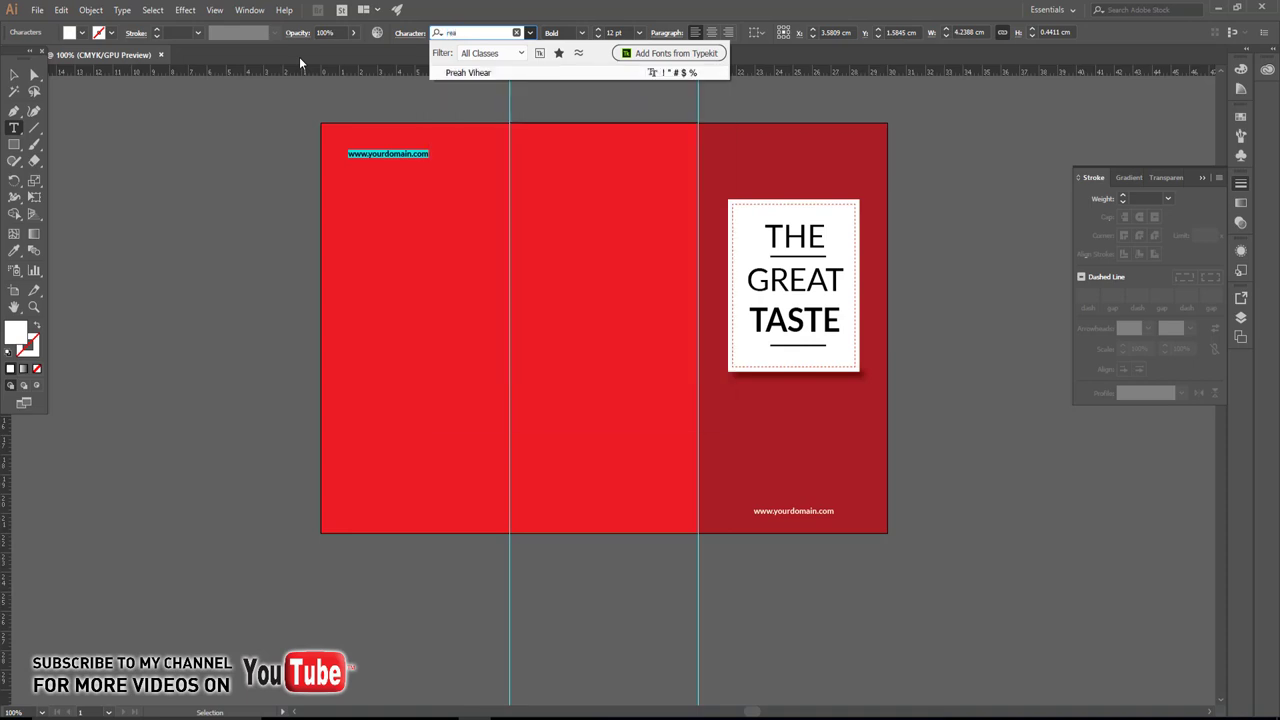
pyautogui.press('BackSpace')
pyautogui.press('BackSpace')
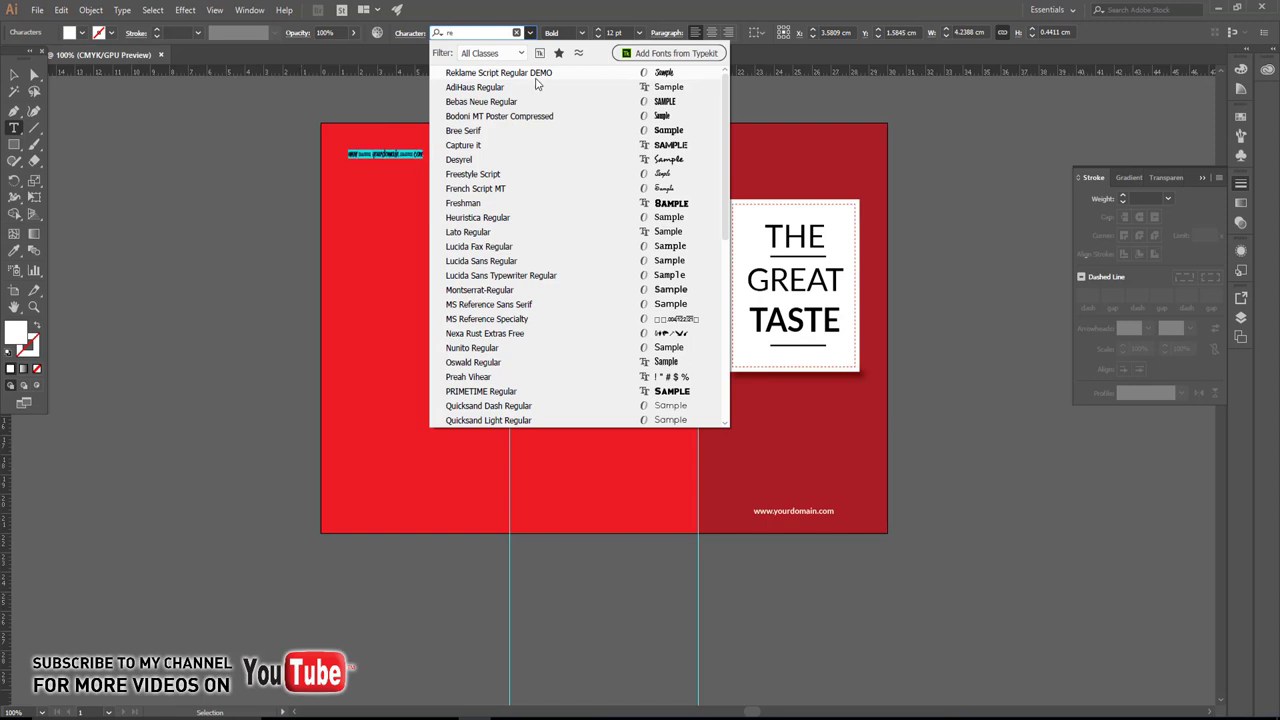
pyautogui.click(535, 72)
# Type the Pasta heading and scale it up with the corner handle.
pyautogui.write('R')
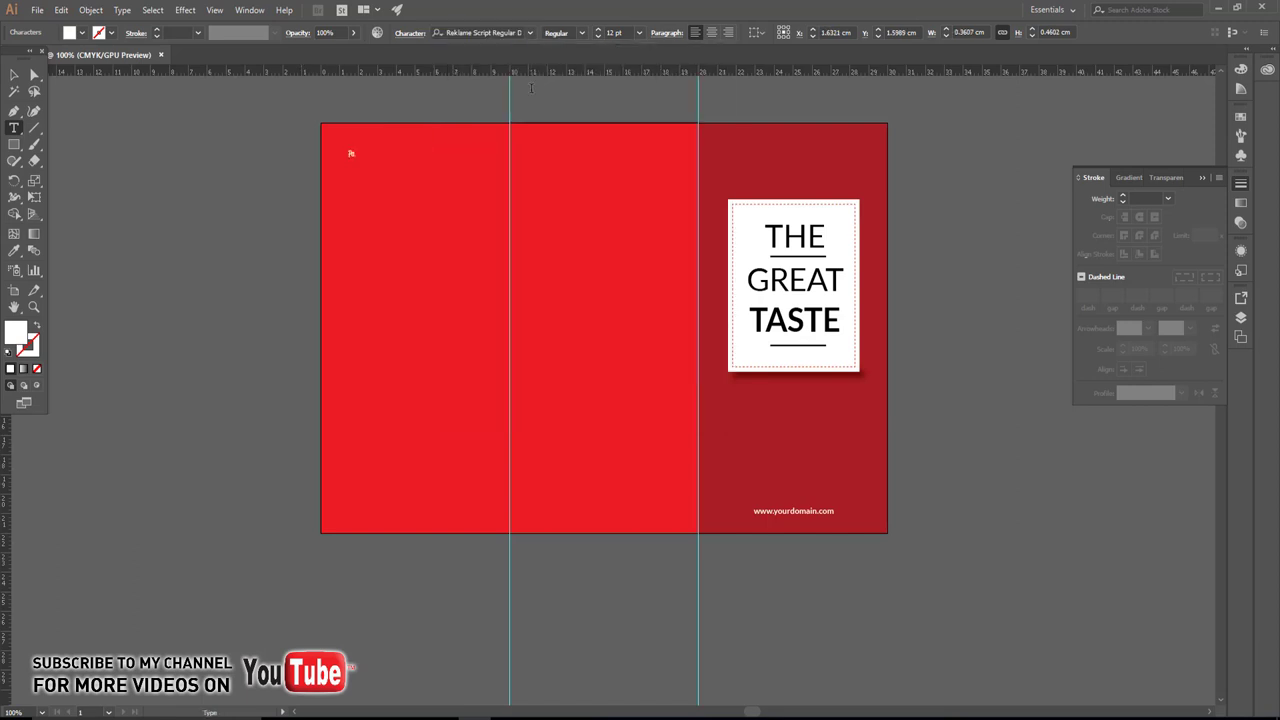
pyautogui.click(15, 74)
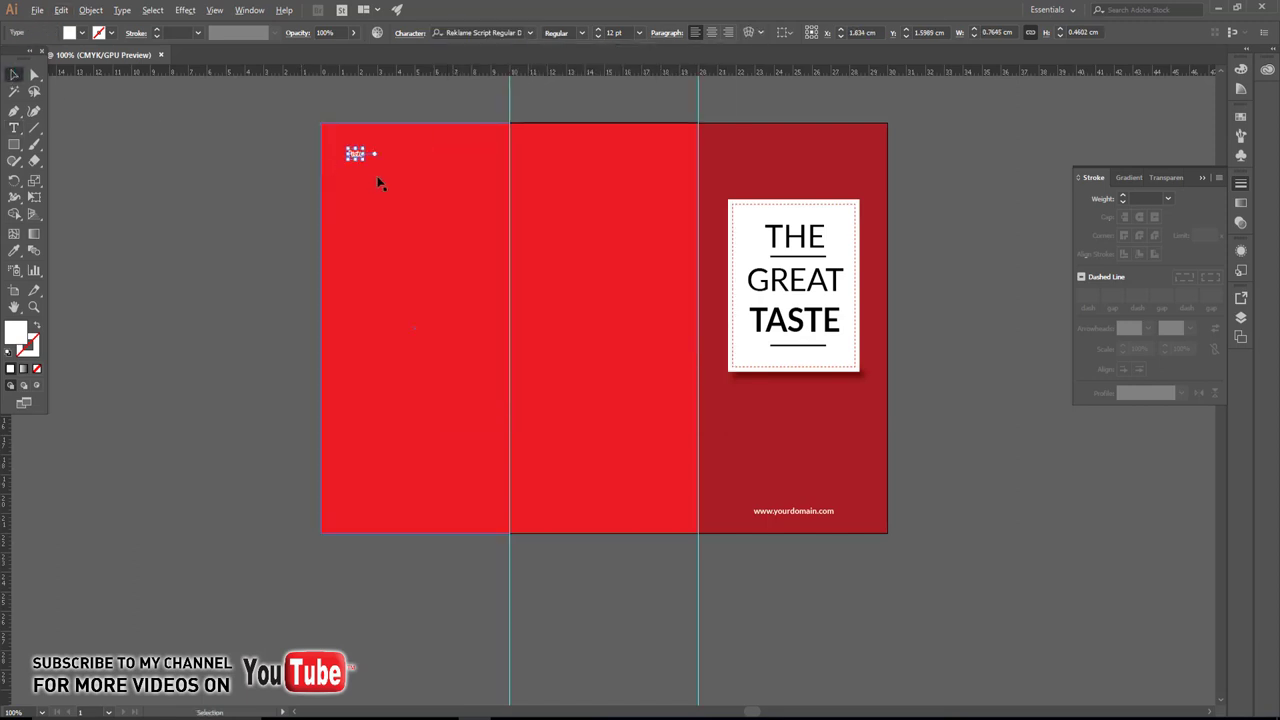
pyautogui.scroll(3, 377, 180)
pyautogui.moveTo(335, 118); pyautogui.dragTo(446, 198)
# Delete the left panel's red background rectangle.
pyautogui.click(196, 188)
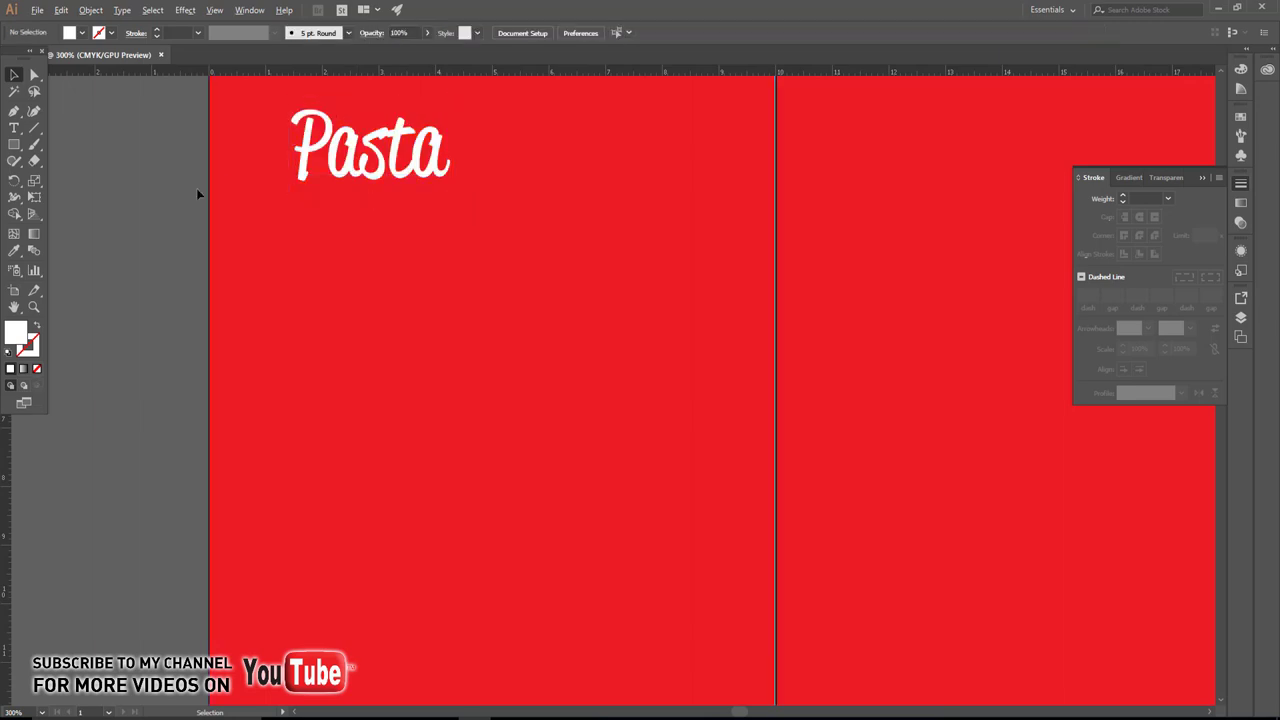
pyautogui.scroll(-2, 446, 317)
pyautogui.click(450, 280)
pyautogui.click(466, 220)
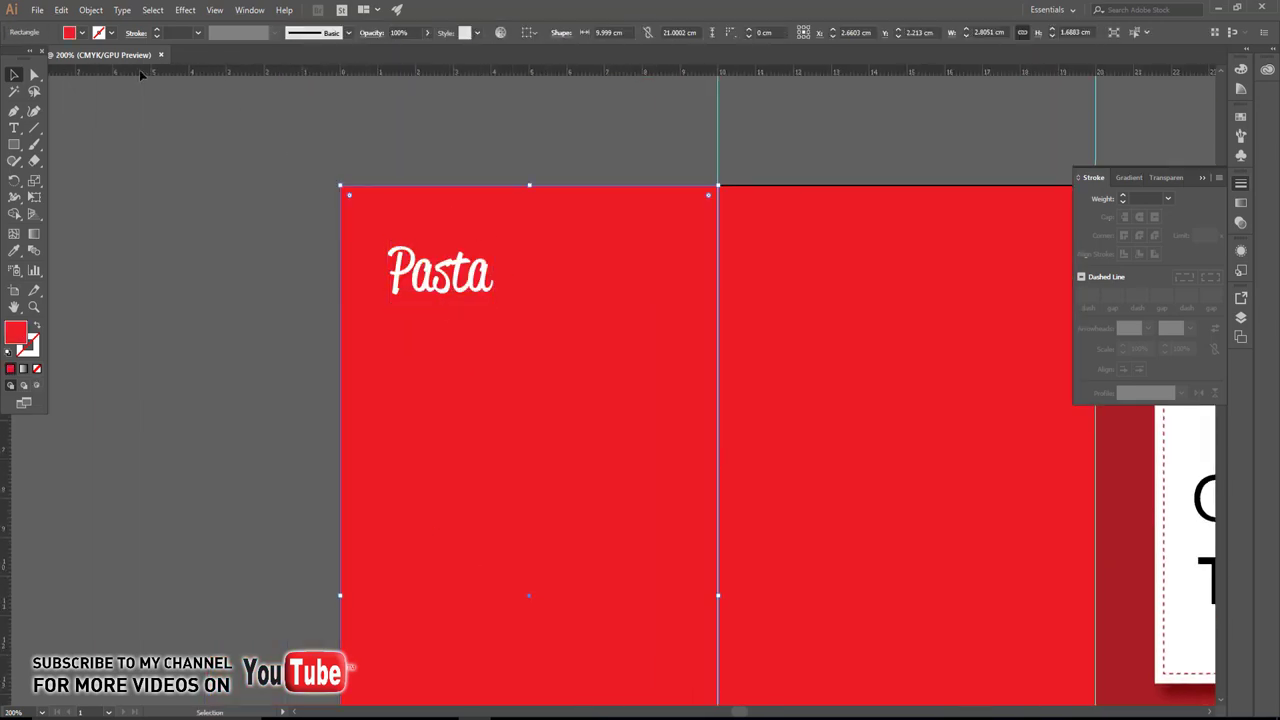
pyautogui.press('Delete')
# Make the Pasta heading red with no stroke and move it lower.
pyautogui.moveTo(331, 220); pyautogui.dragTo(520, 325)
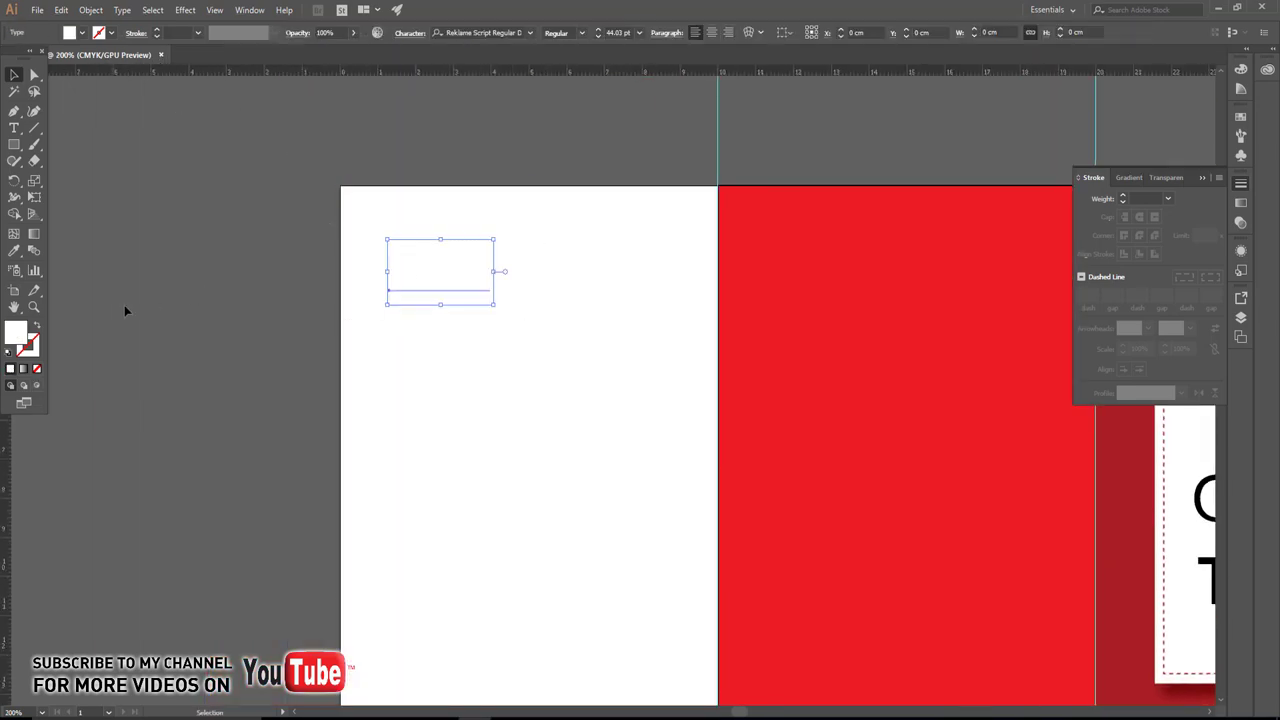
pyautogui.click(14, 250)
pyautogui.click(776, 318)
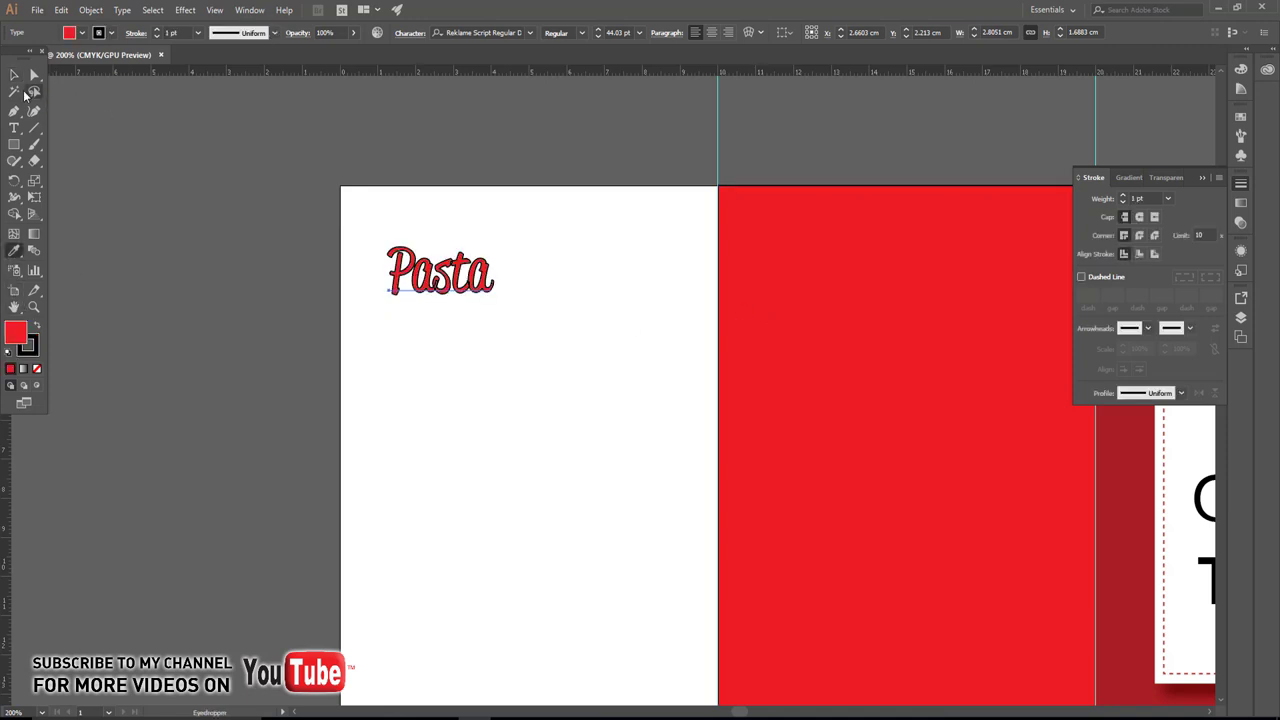
pyautogui.click(14, 74)
pyautogui.click(111, 33)
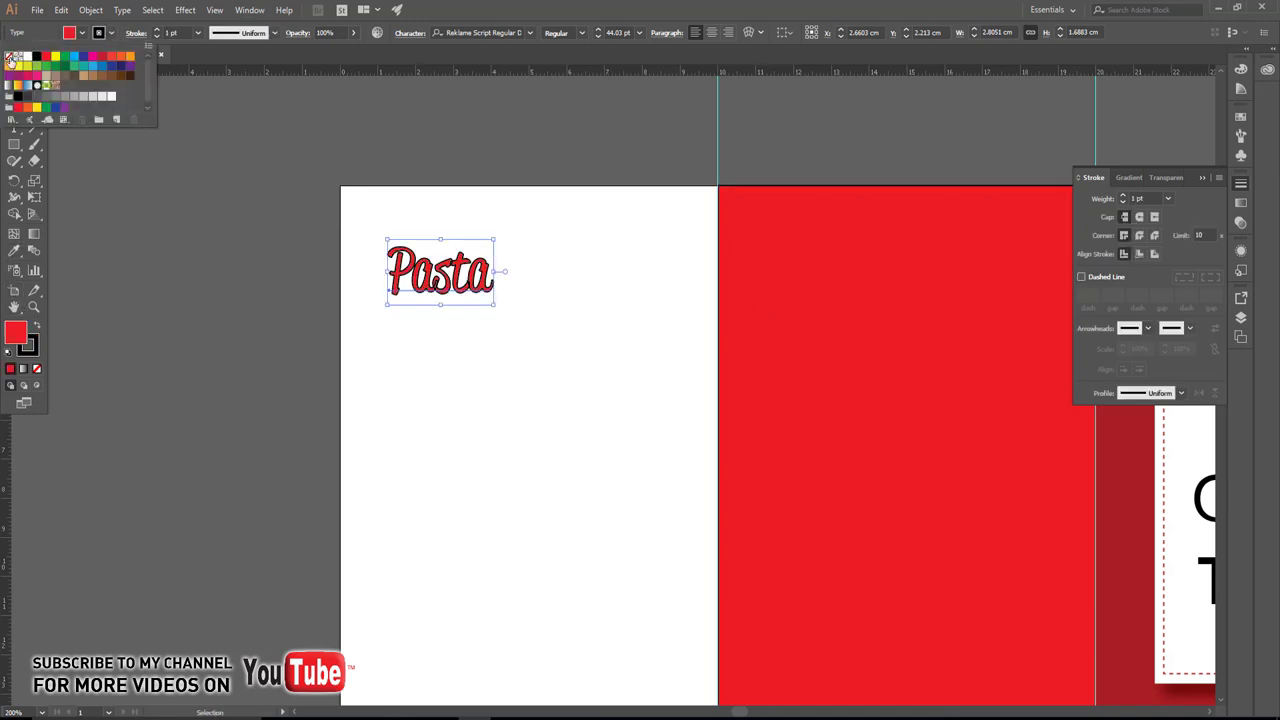
pyautogui.click(10, 58)
pyautogui.click(200, 268)
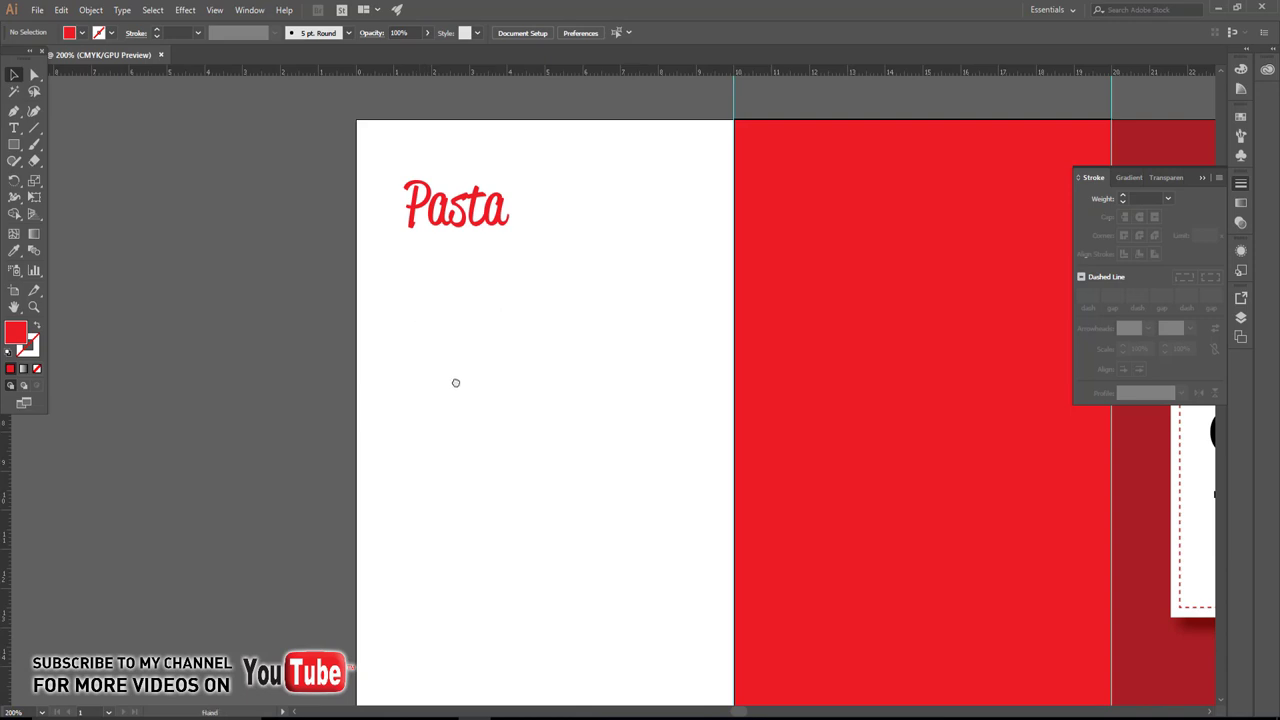
pyautogui.moveTo(471, 220); pyautogui.dragTo(466, 437)
# Draw a rectangle across the top of the left panel.
pyautogui.click(206, 297)
pyautogui.click(14, 145)
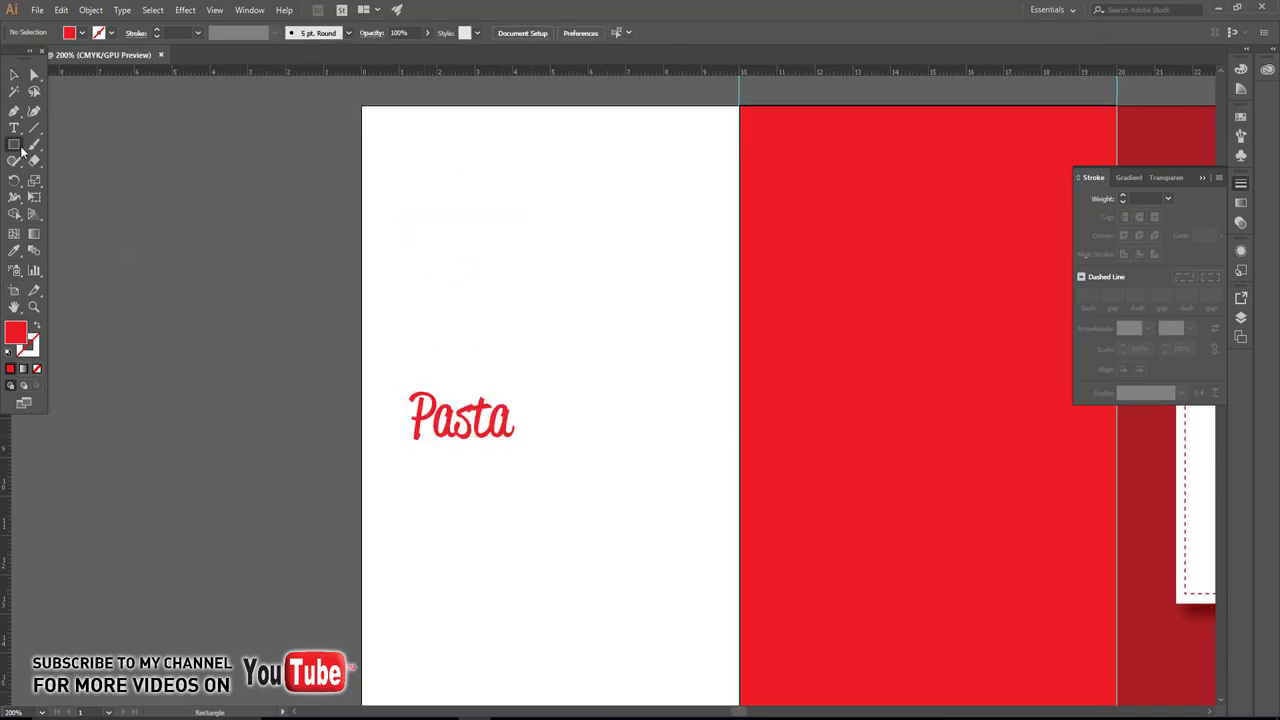
pyautogui.moveTo(362, 104); pyautogui.dragTo(740, 333)
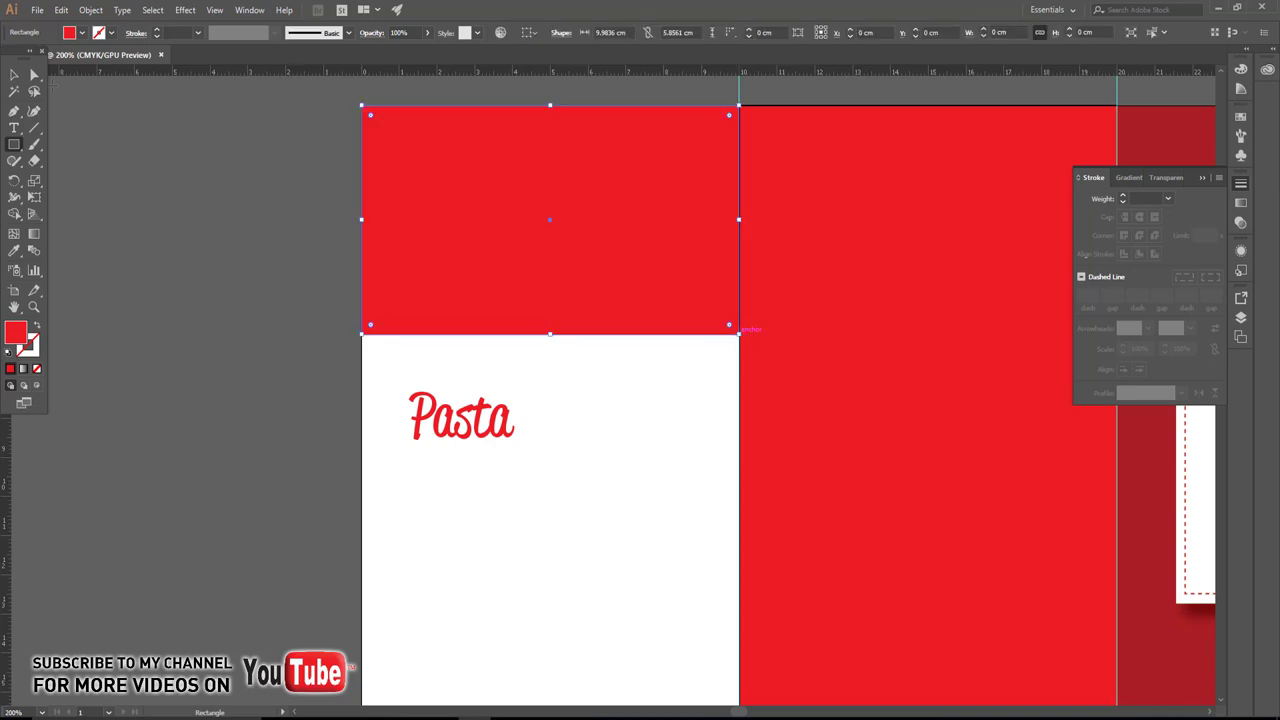
pyautogui.click(14, 75)
# Place the kebabs photo onto the artboard and scale it down.
pyautogui.click(36, 9)
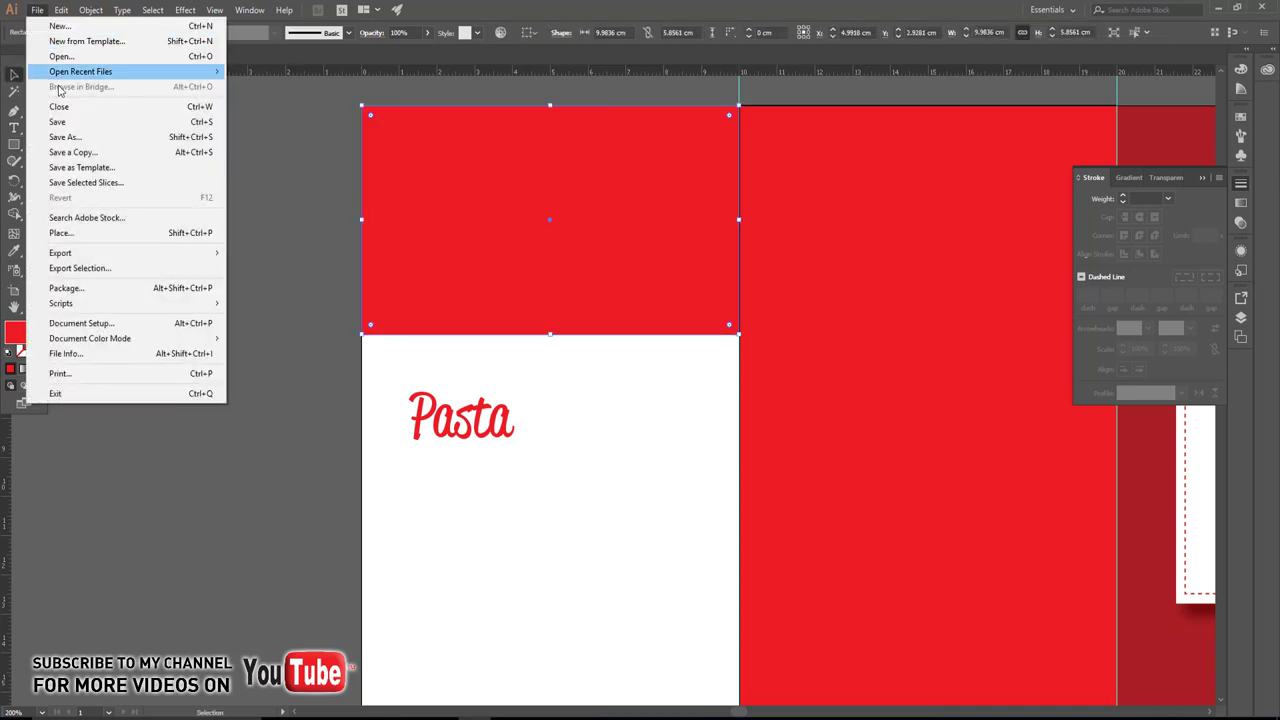
pyautogui.click(60, 232)
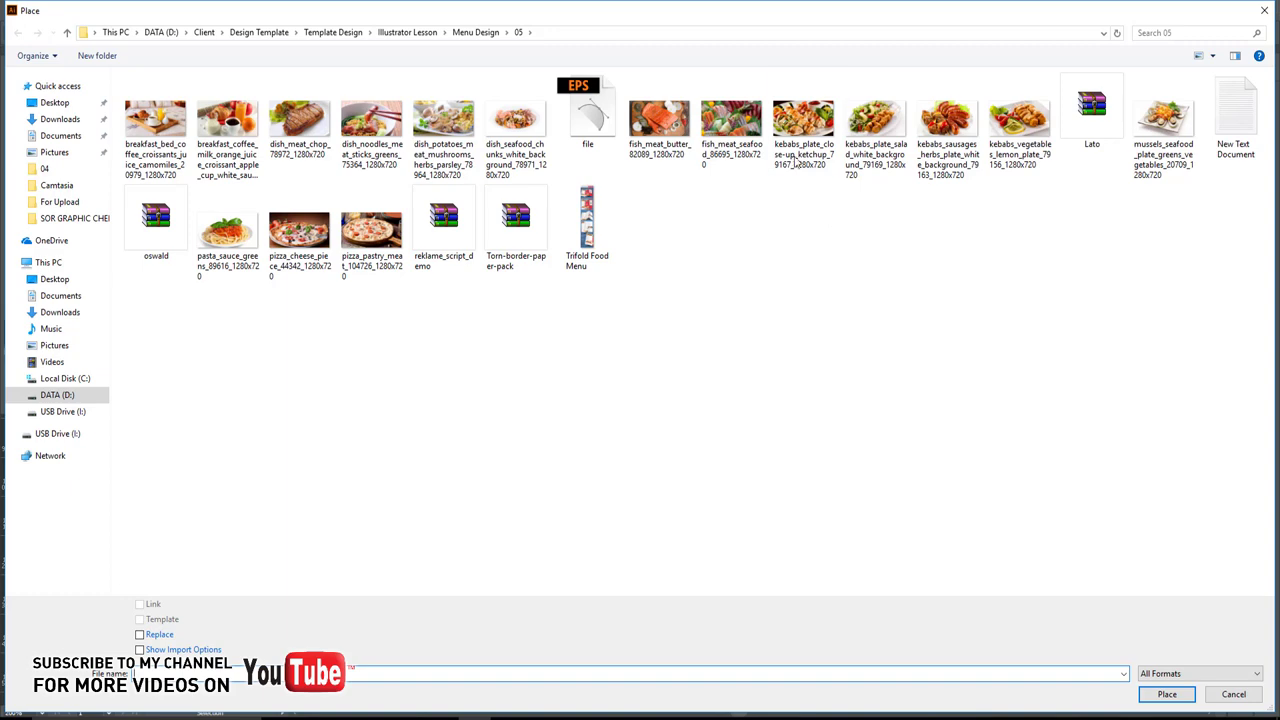
pyautogui.doubleClick(797, 160)
pyautogui.click(541, 148)
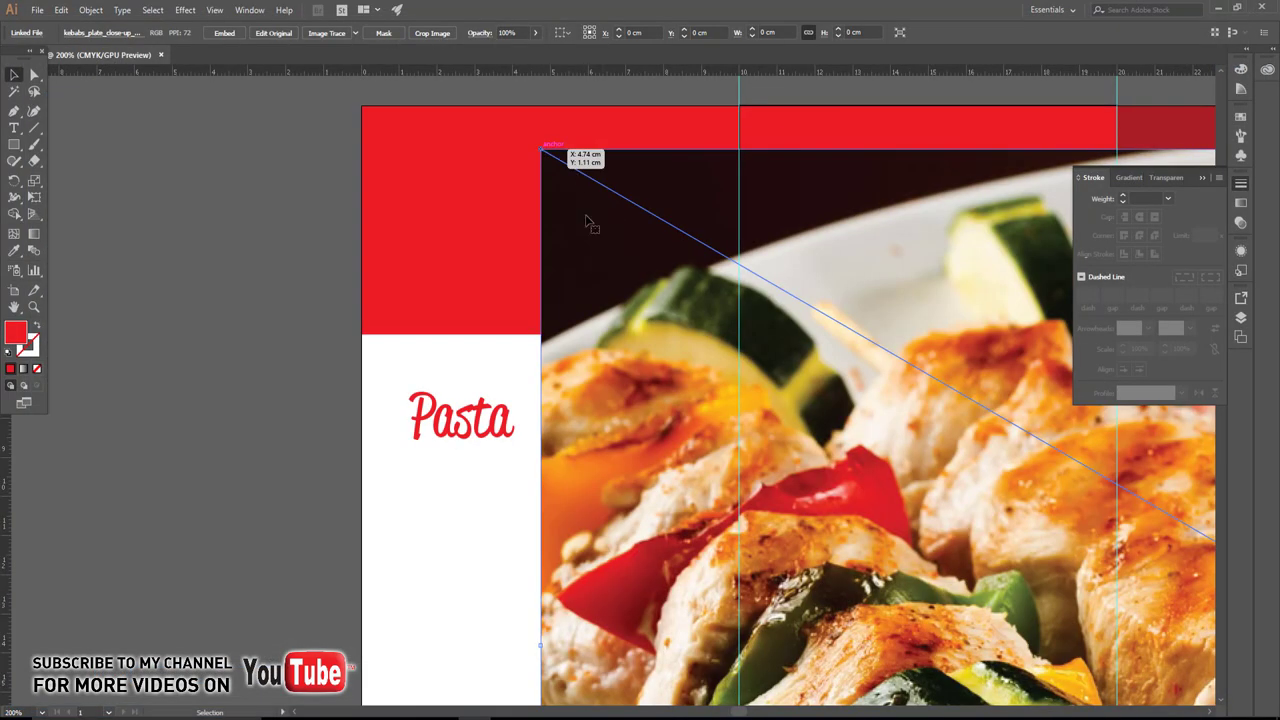
pyautogui.moveTo(541, 148); pyautogui.dragTo(1043, 441)
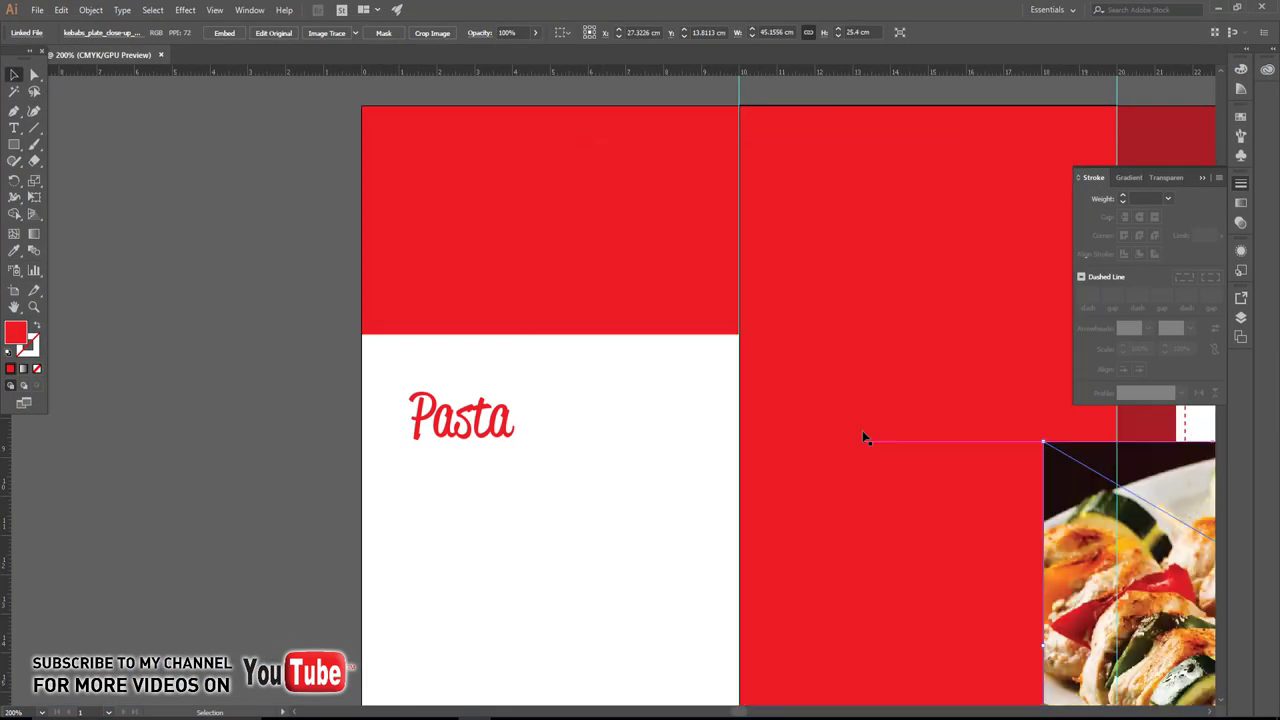
# Align the photo to the artboard's left and top edges, fit it, and send it behind the rectangle.
pyautogui.click(564, 33)
pyautogui.click(600, 80)
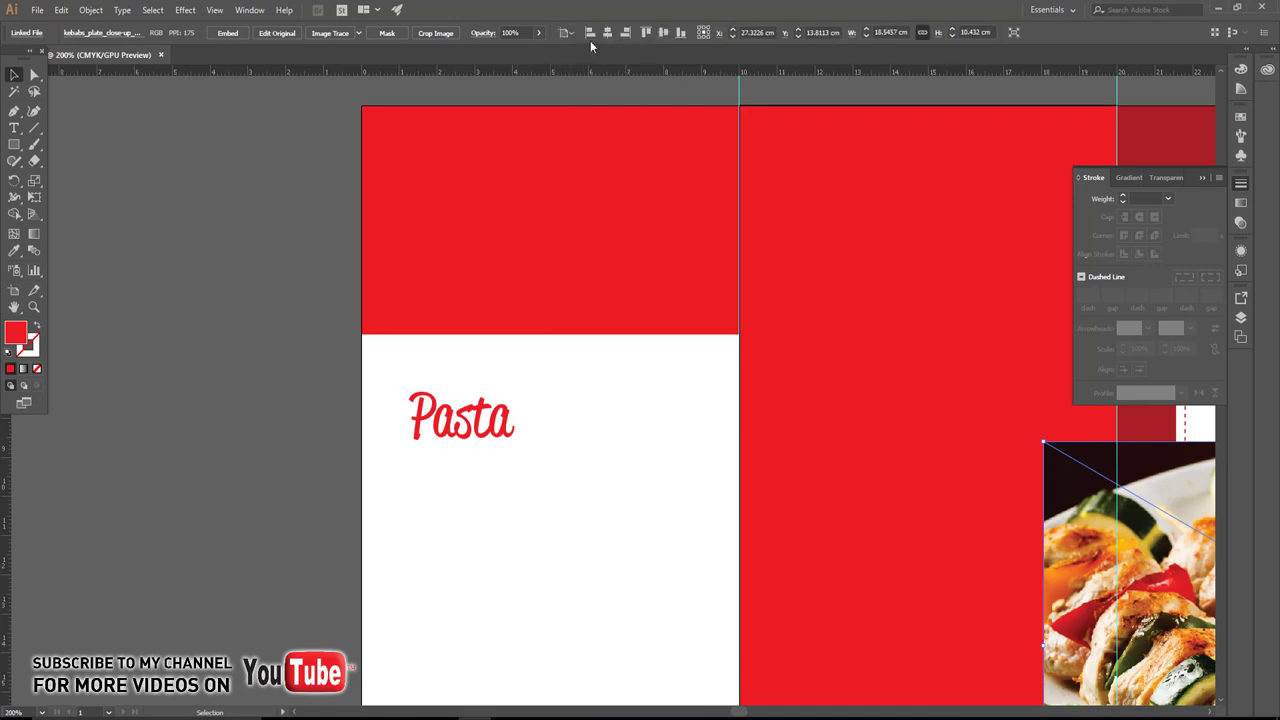
pyautogui.click(590, 33)
pyautogui.click(643, 33)
pyautogui.hotkey('ctrl', '-')
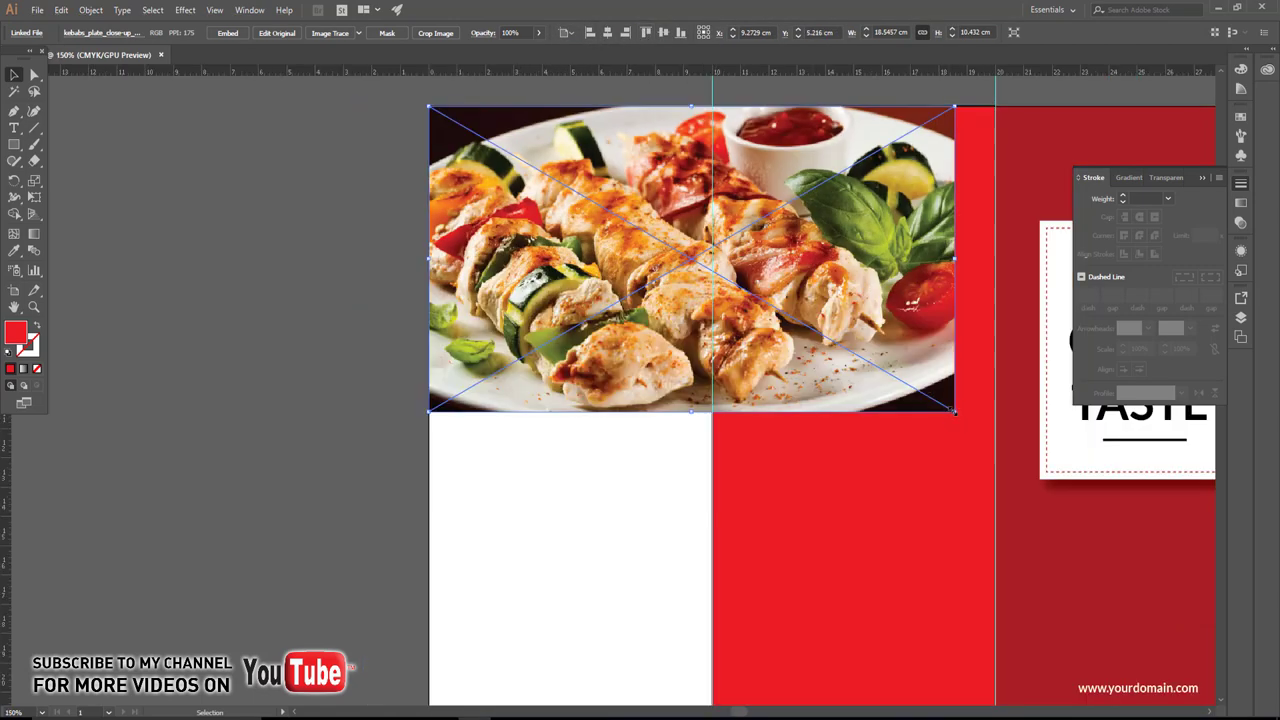
pyautogui.moveTo(955, 410); pyautogui.dragTo(720, 350)
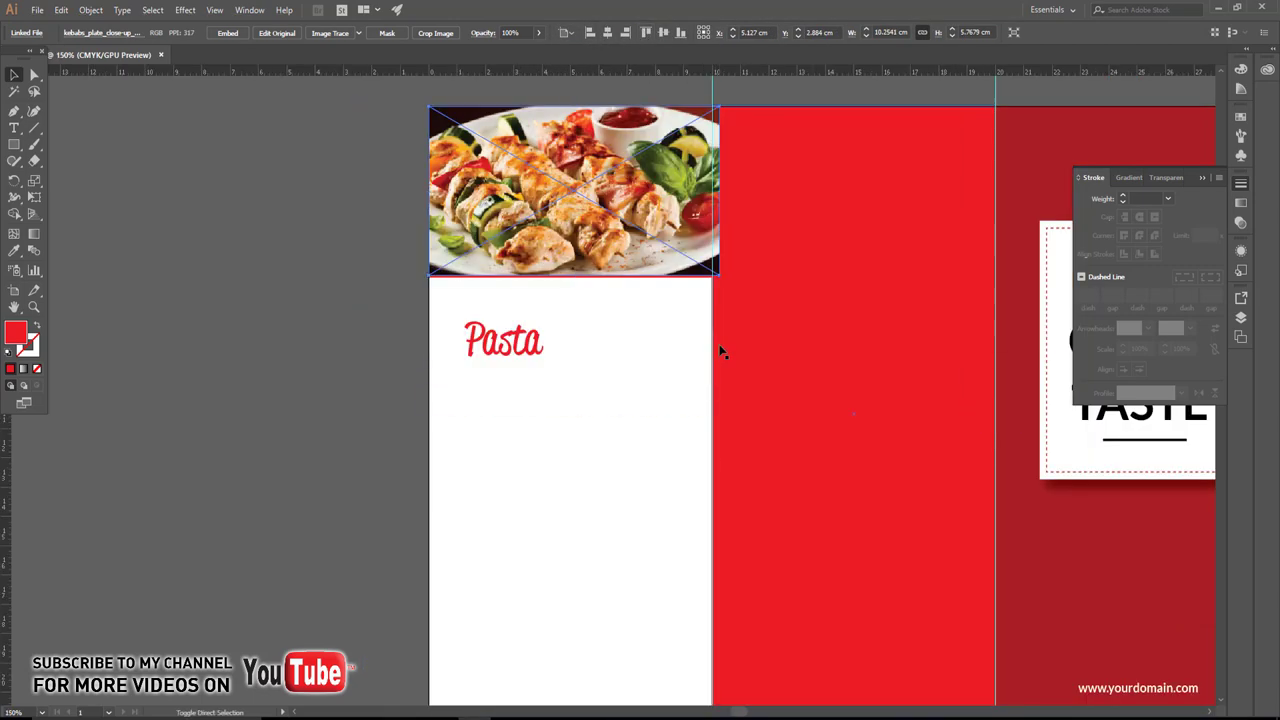
pyautogui.hotkey('ctrl', 'shift', '[')
pyautogui.moveTo(718, 274); pyautogui.dragTo(738, 285)
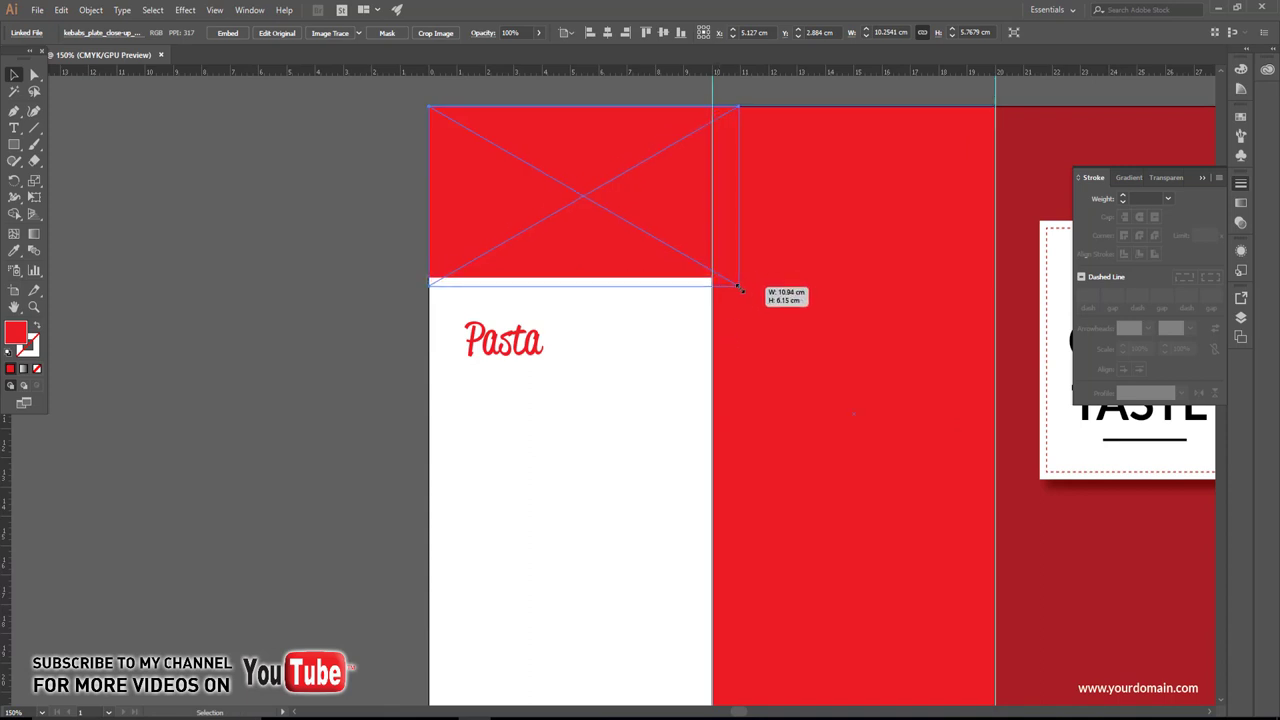
# Clip the kebab photo to the rectangle and move Pasta up beneath it.
pyautogui.keyDown('shift'); pyautogui.click(533, 185); pyautogui.keyUp('shift')
pyautogui.rightClick(531, 183)
pyautogui.click(586, 275)
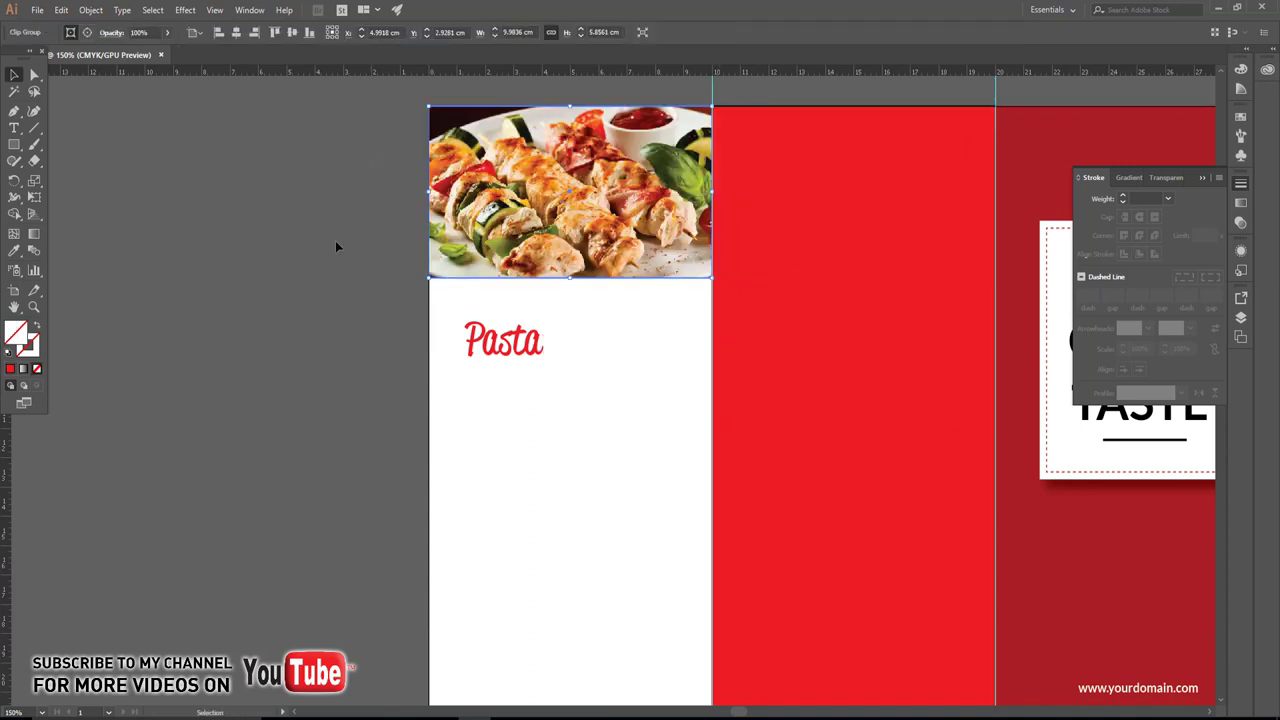
pyautogui.click(337, 243)
pyautogui.moveTo(536, 360)
pyautogui.mouseDown()
pyautogui.moveTo(536, 340)
pyautogui.moveTo(471, 334)
pyautogui.mouseUp()
pyautogui.click(573, 368)
pyautogui.hotkey('ctrl', '-')
pyautogui.scroll(2, 512, 330)
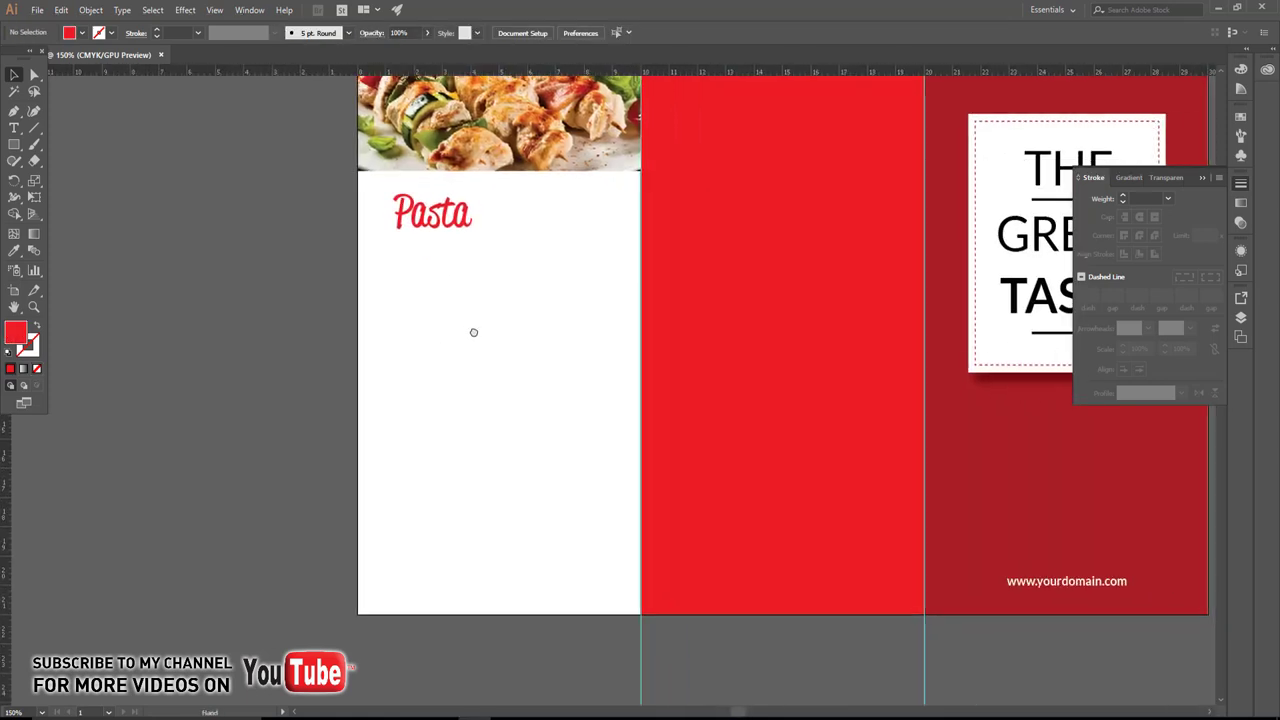
# Place a copy of the website text under Pasta, coloured red with no outline.
pyautogui.moveTo(1006, 582); pyautogui.dragTo(390, 253)
pyautogui.click(14, 250)
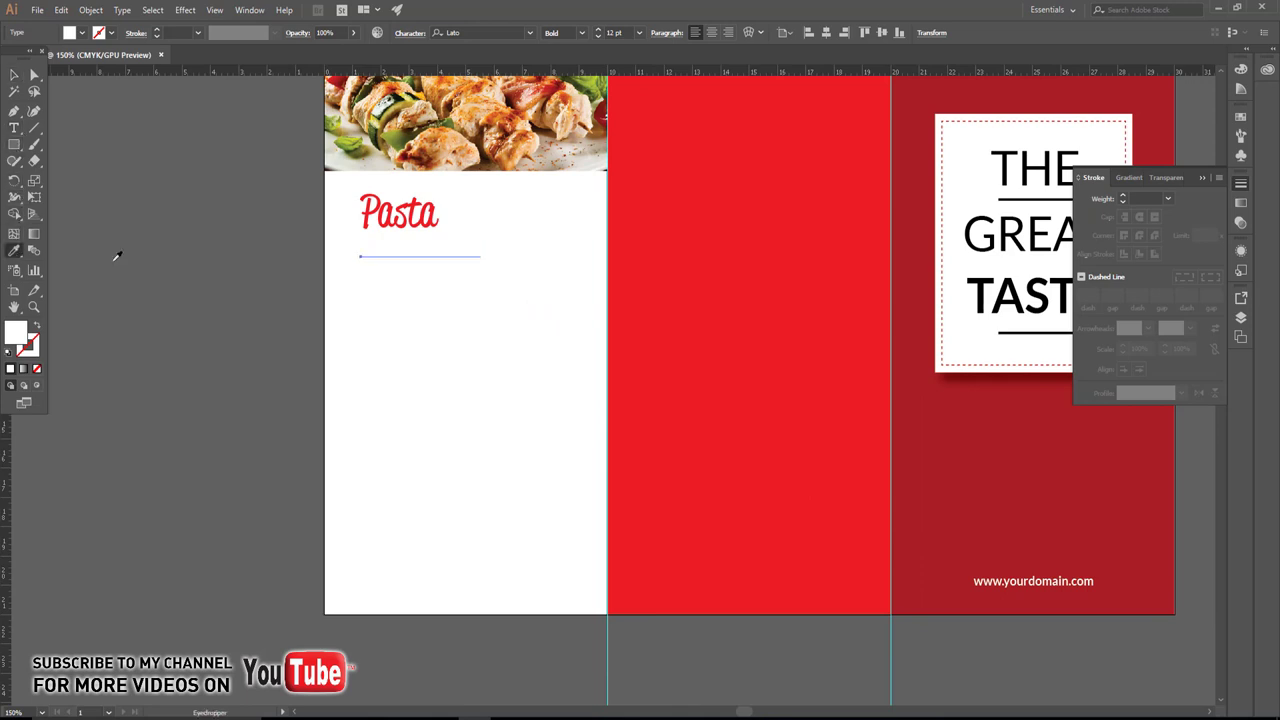
pyautogui.click(691, 306)
pyautogui.click(14, 74)
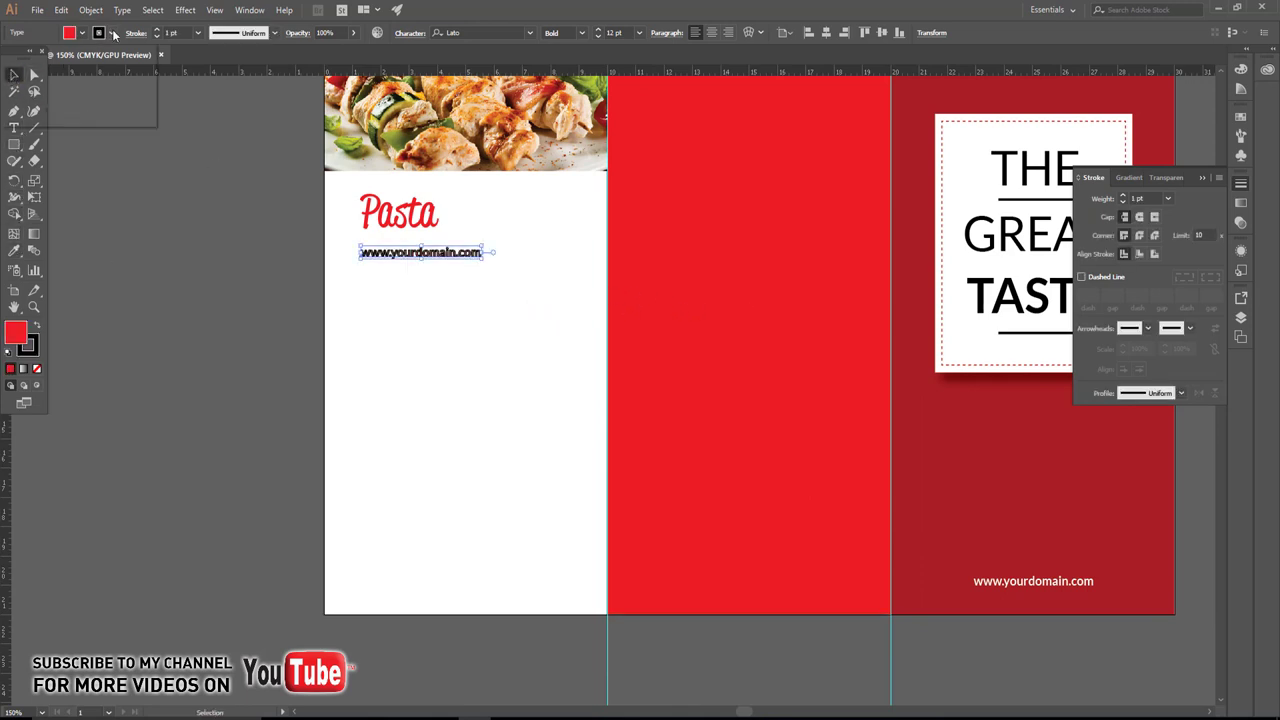
pyautogui.click(110, 32)
pyautogui.click(11, 62)
pyautogui.click(157, 212)
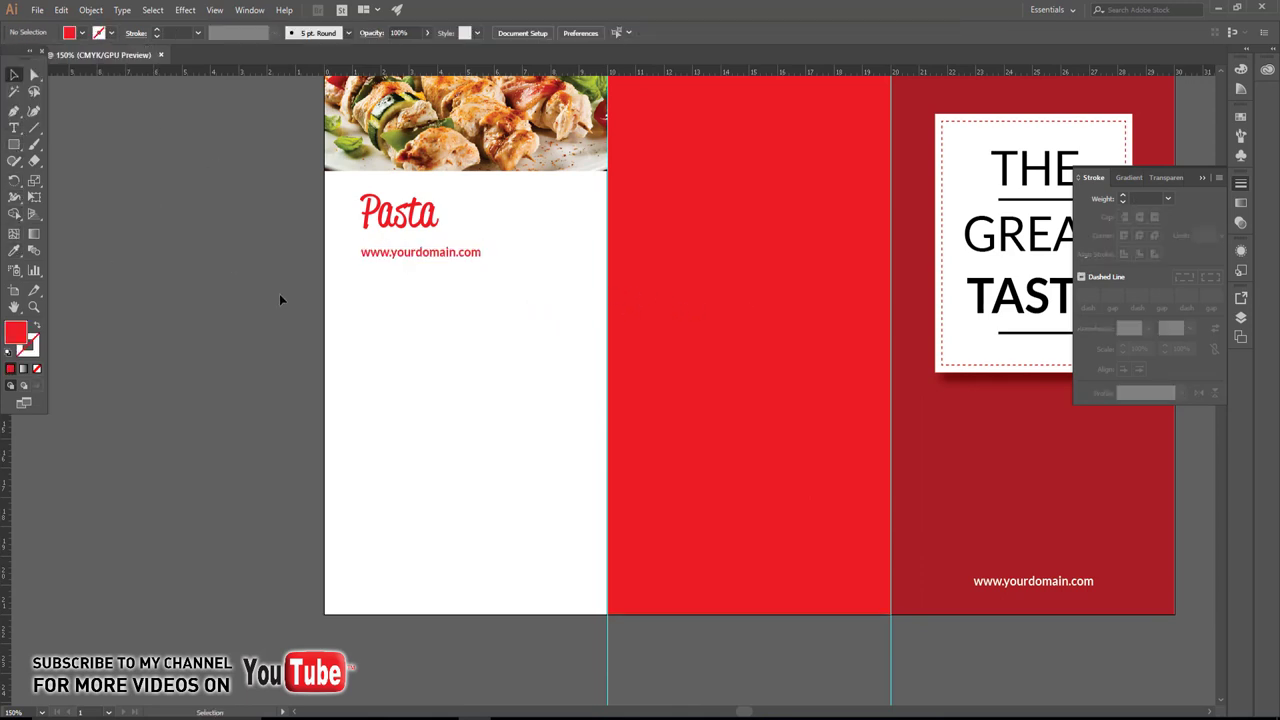
# Delete that copy and create a placeholder text area below the Pasta heading.
pyautogui.scroll(2, 279, 293)
pyautogui.click(465, 263)
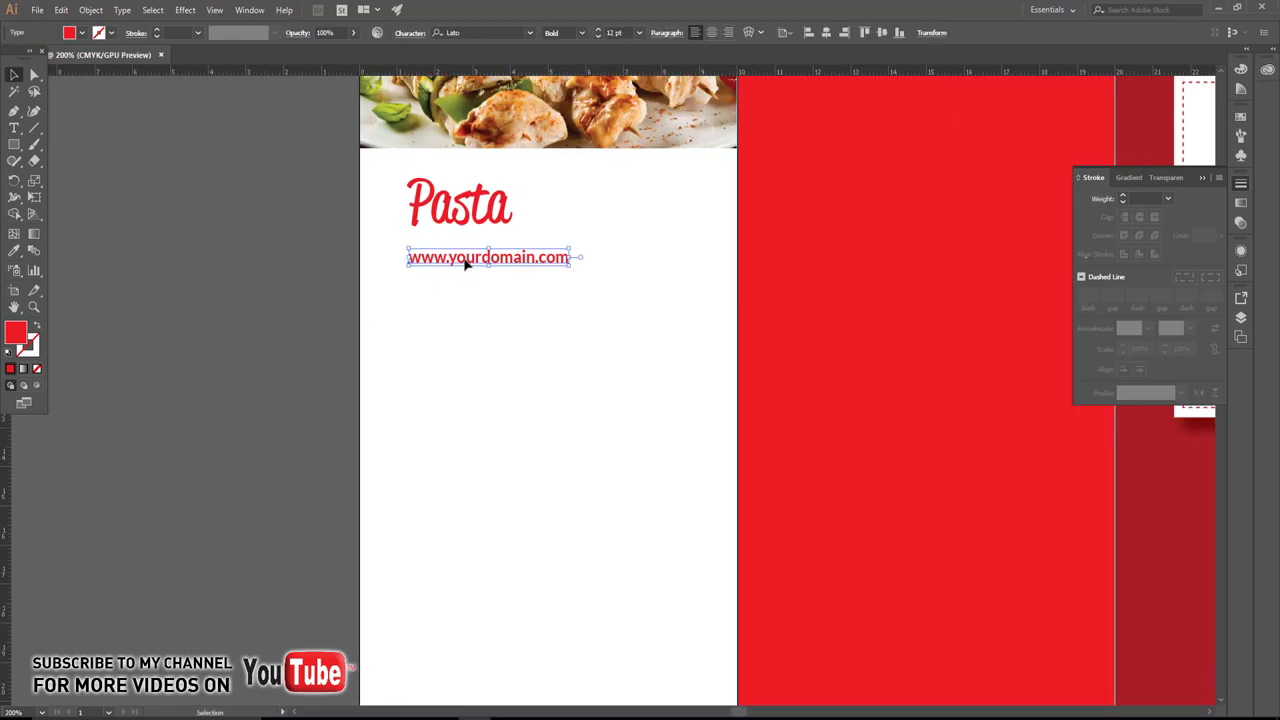
pyautogui.press('Delete')
pyautogui.press('t')
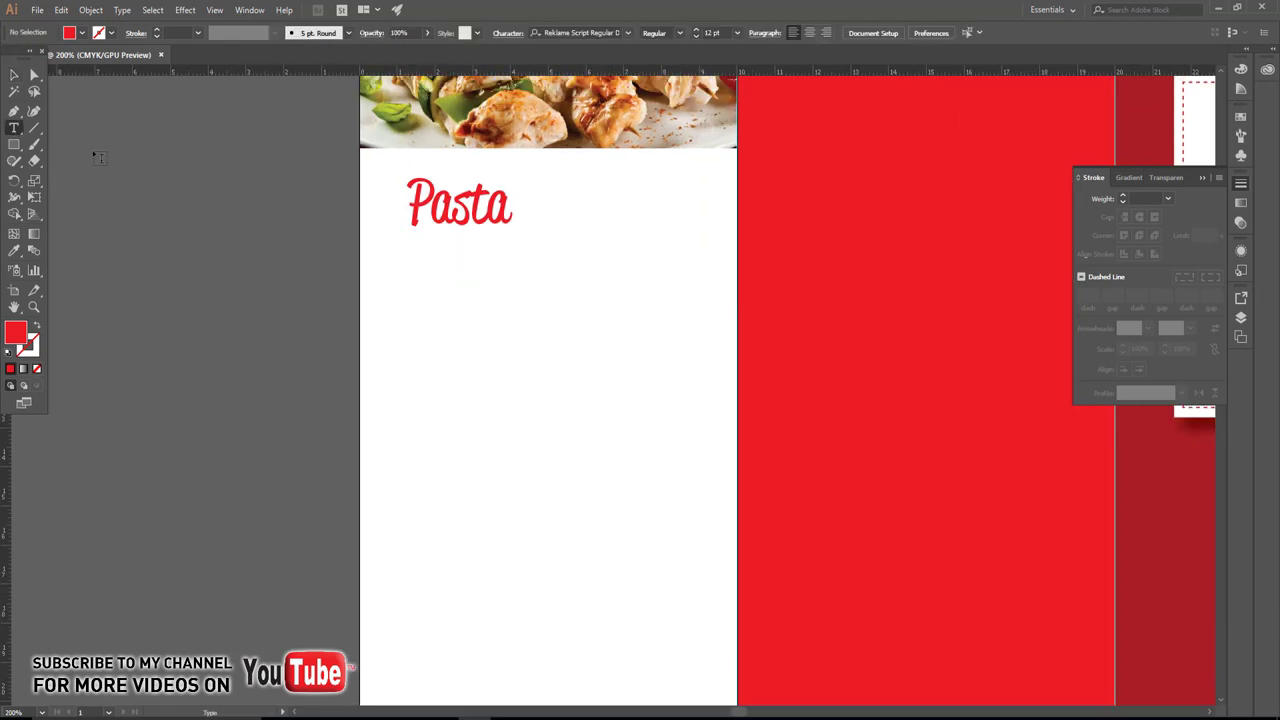
pyautogui.moveTo(409, 239)
pyautogui.mouseDown()
pyautogui.moveTo(689, 278)
pyautogui.moveTo(697, 267)
pyautogui.mouseUp()
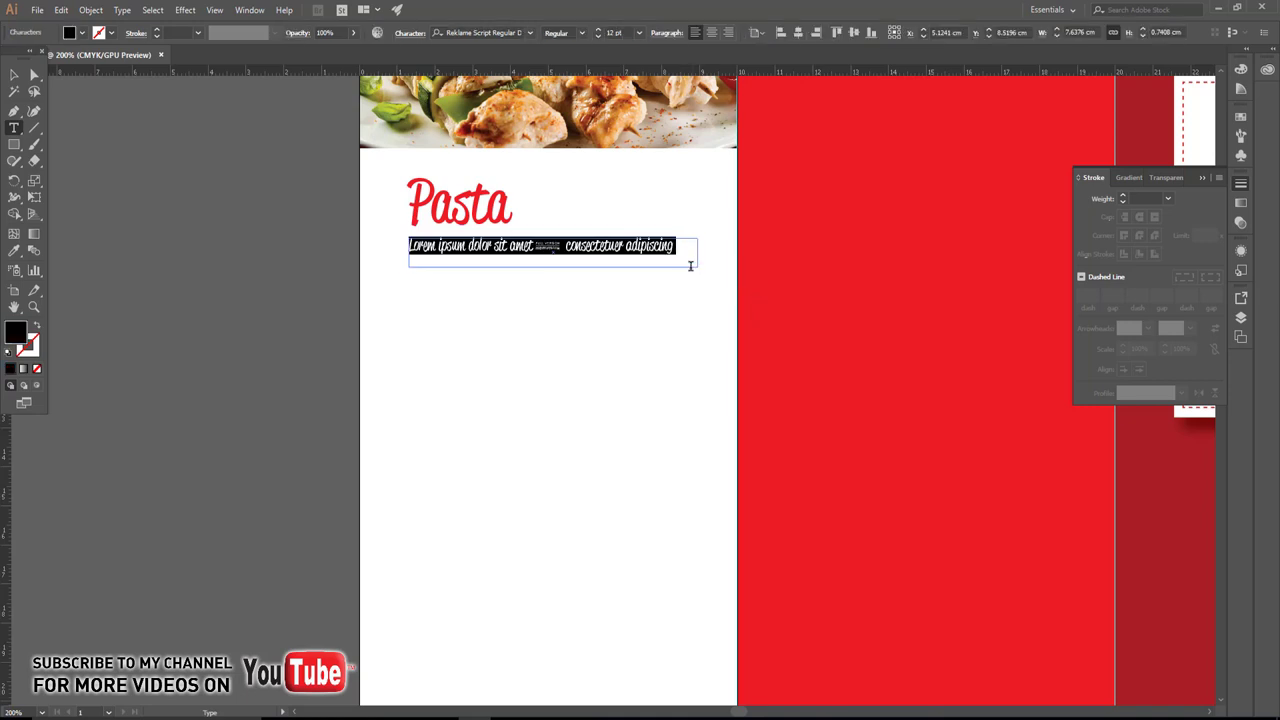
pyautogui.click(14, 77)
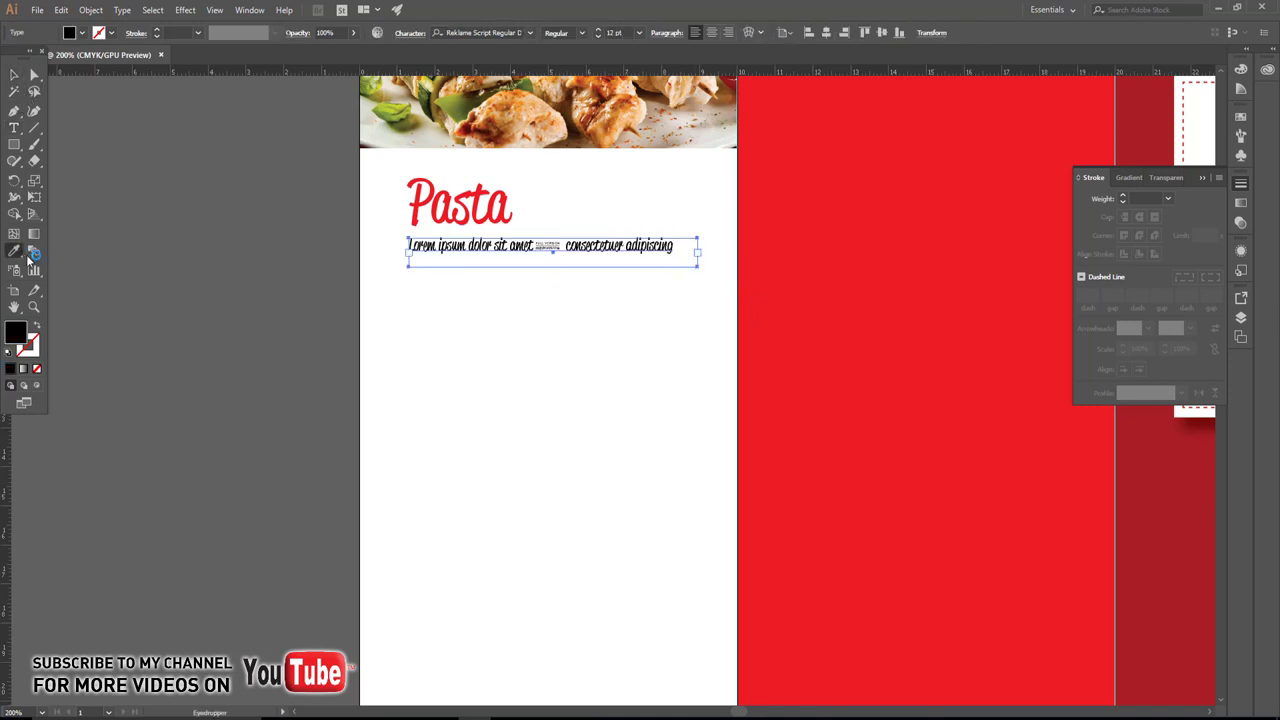
pyautogui.hotkey('ctrl', '-')
# Apply the website line's style to the Lorem text and make it black.
pyautogui.click(906, 508)
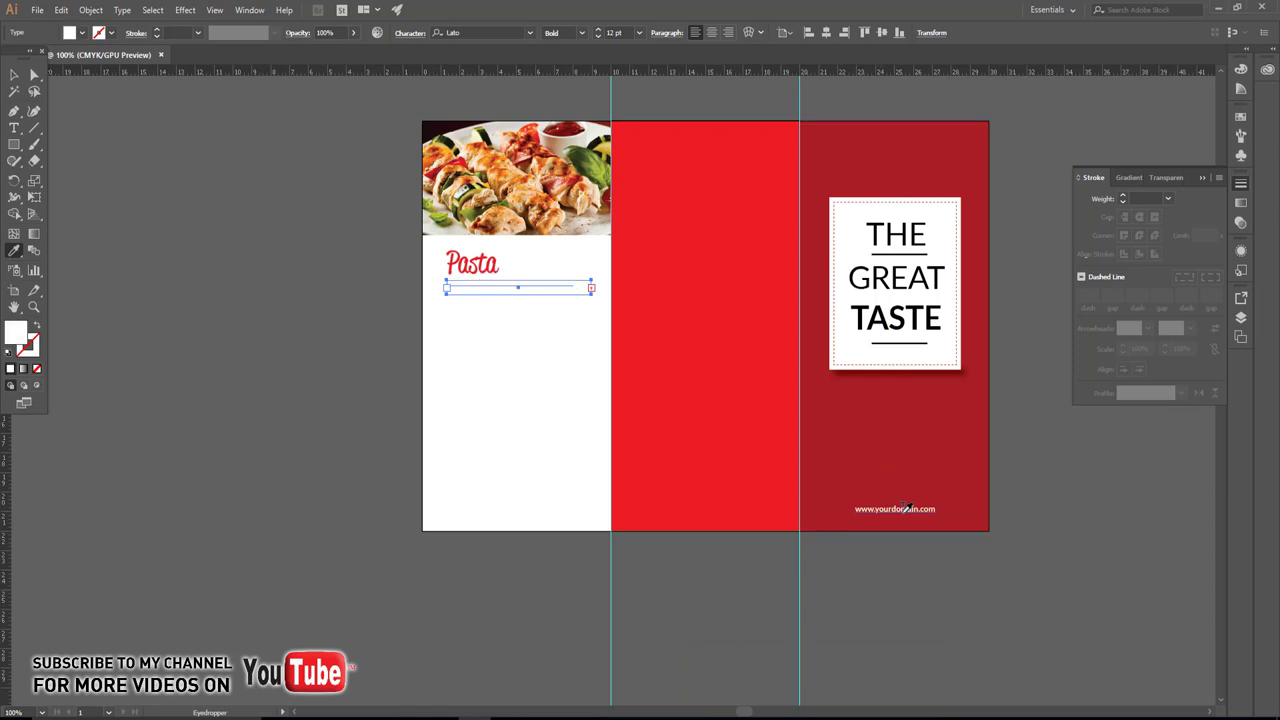
pyautogui.click(82, 32)
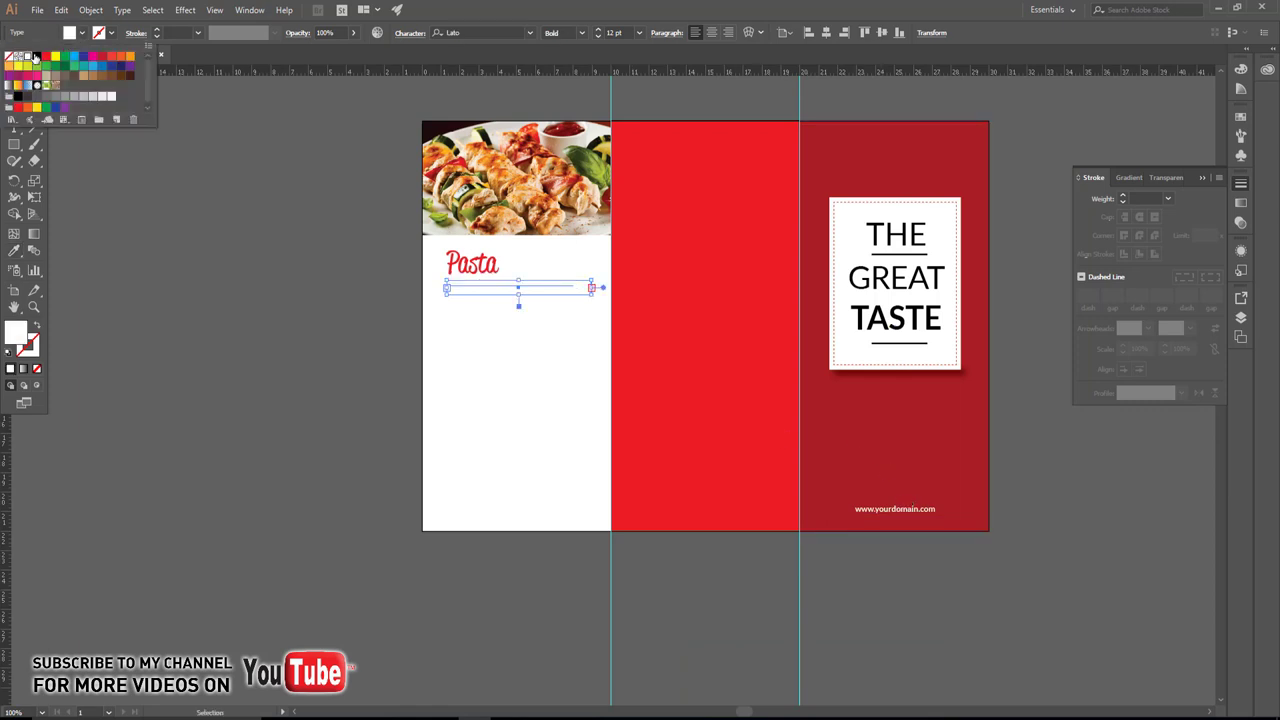
pyautogui.click(36, 56)
pyautogui.click(245, 238)
pyautogui.scroll(2, 491, 268)
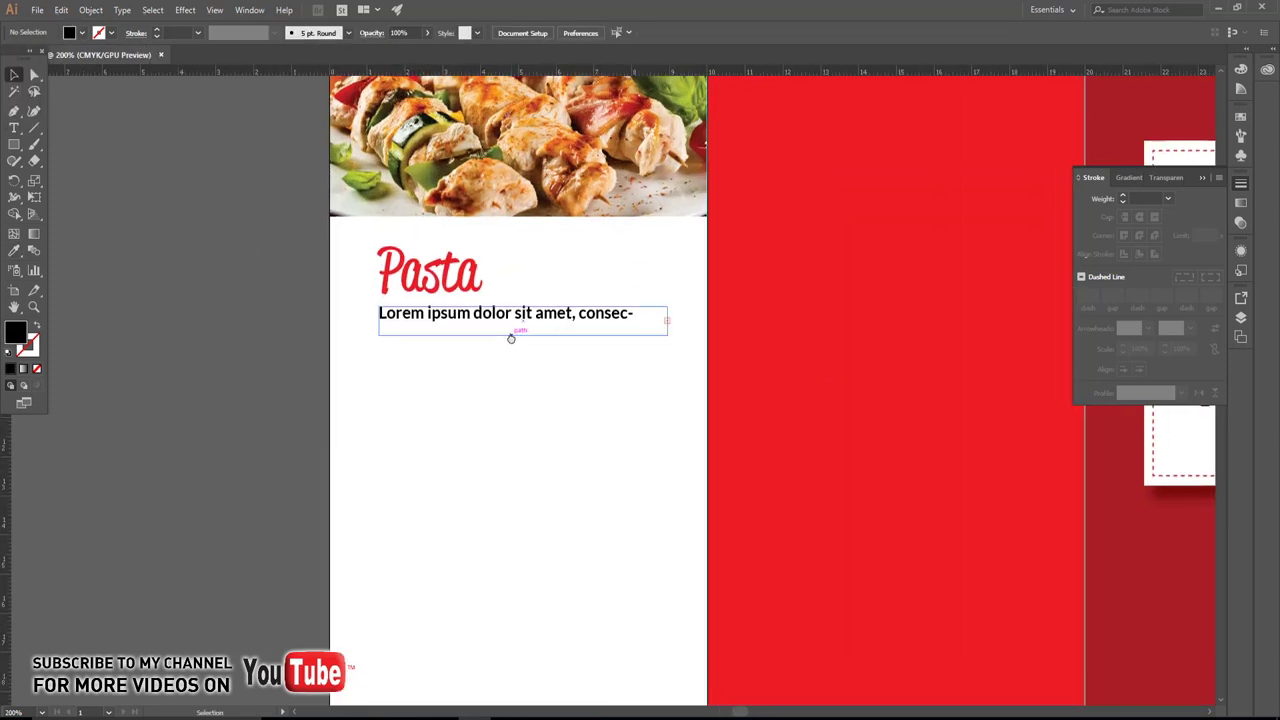
# Replace the words after 'Lorem ipsum' with a dotted leader and the $9.00 price.
pyautogui.doubleClick(467, 313)
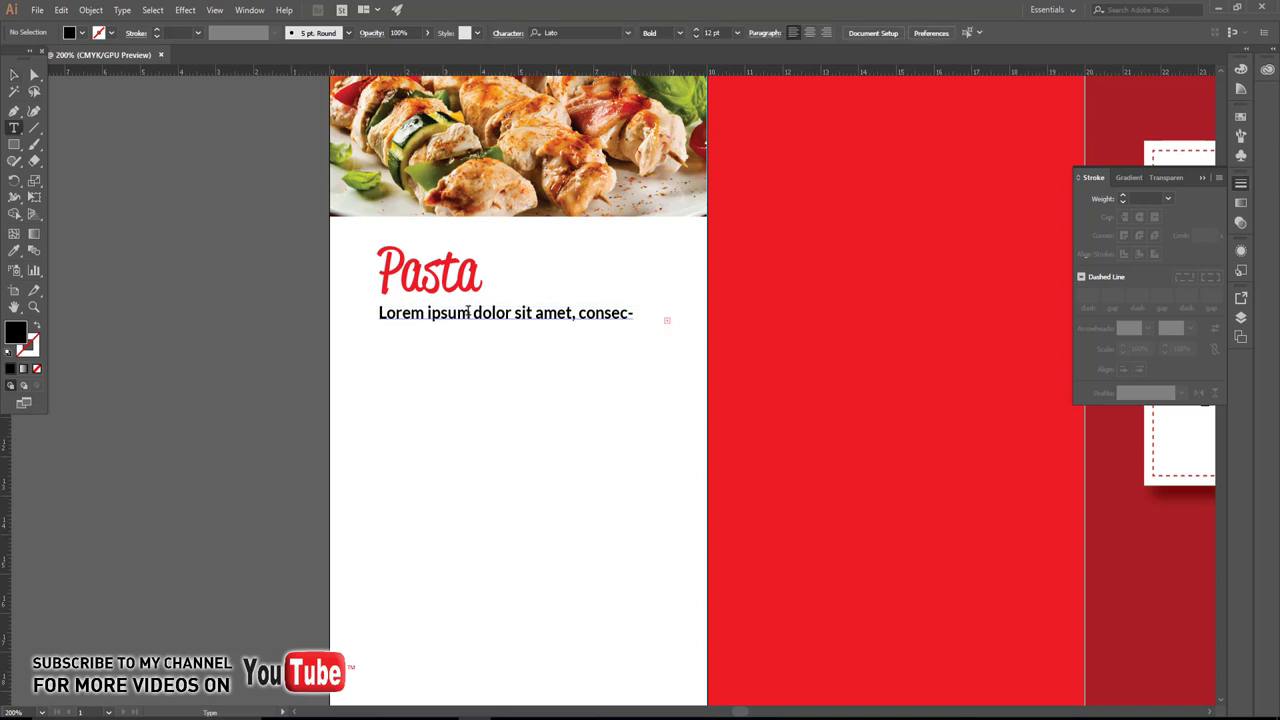
pyautogui.moveTo(472, 313); pyautogui.dragTo(617, 298)
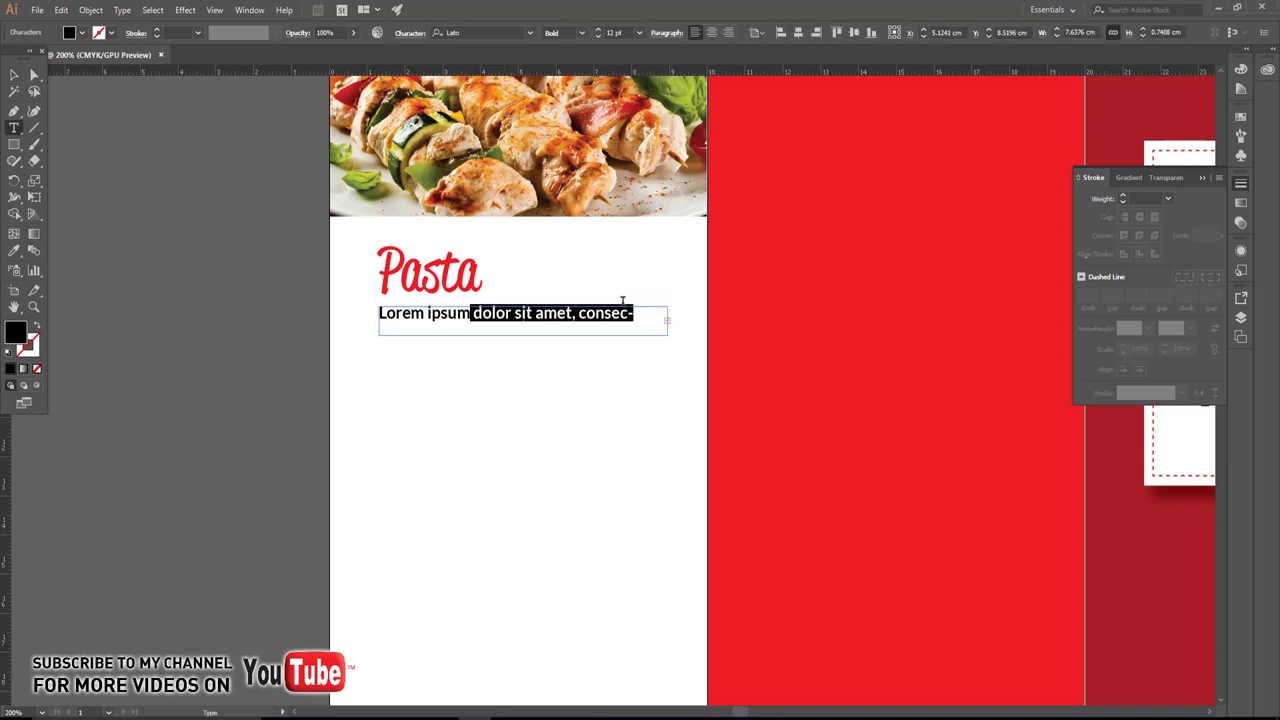
pyautogui.press('BackSpace')
pyautogui.write('......')
pyautogui.press('Delete')
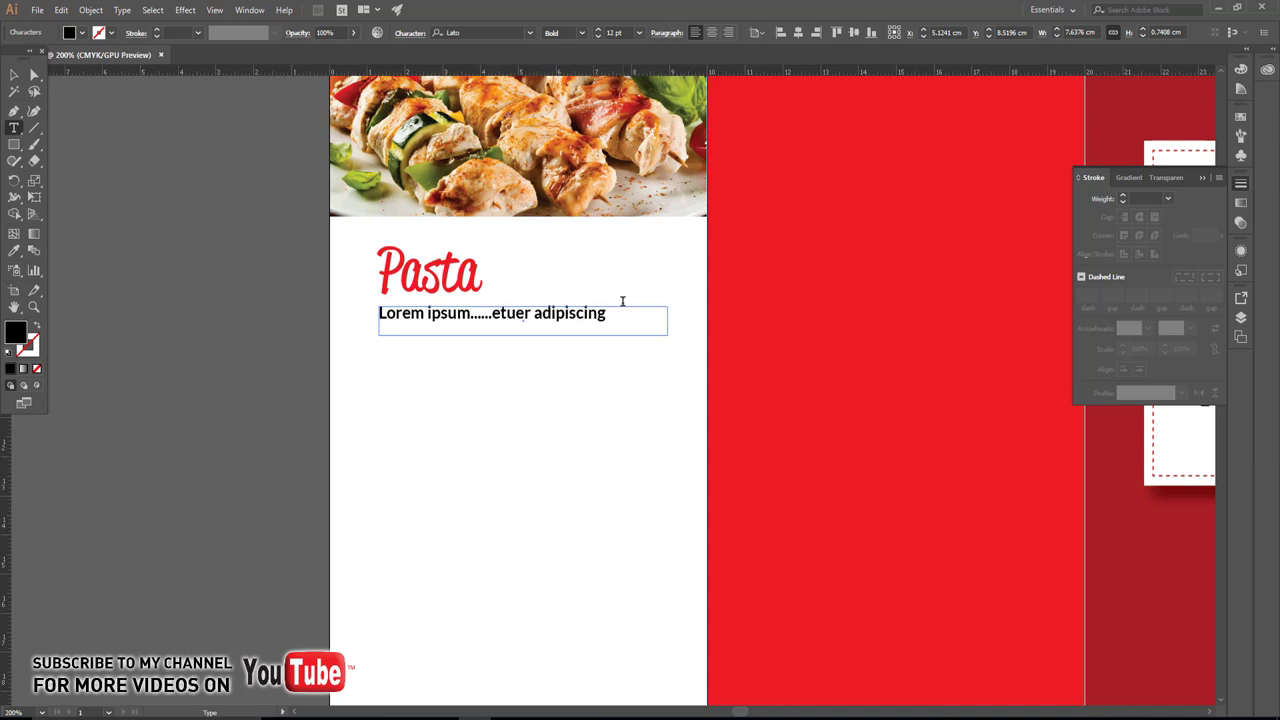
pyautogui.press('Delete')
pyautogui.press('Delete')
pyautogui.press('Delete')
pyautogui.press('Delete')
pyautogui.press('Delete')
pyautogui.press('Delete')
pyautogui.write('..................................$9.')
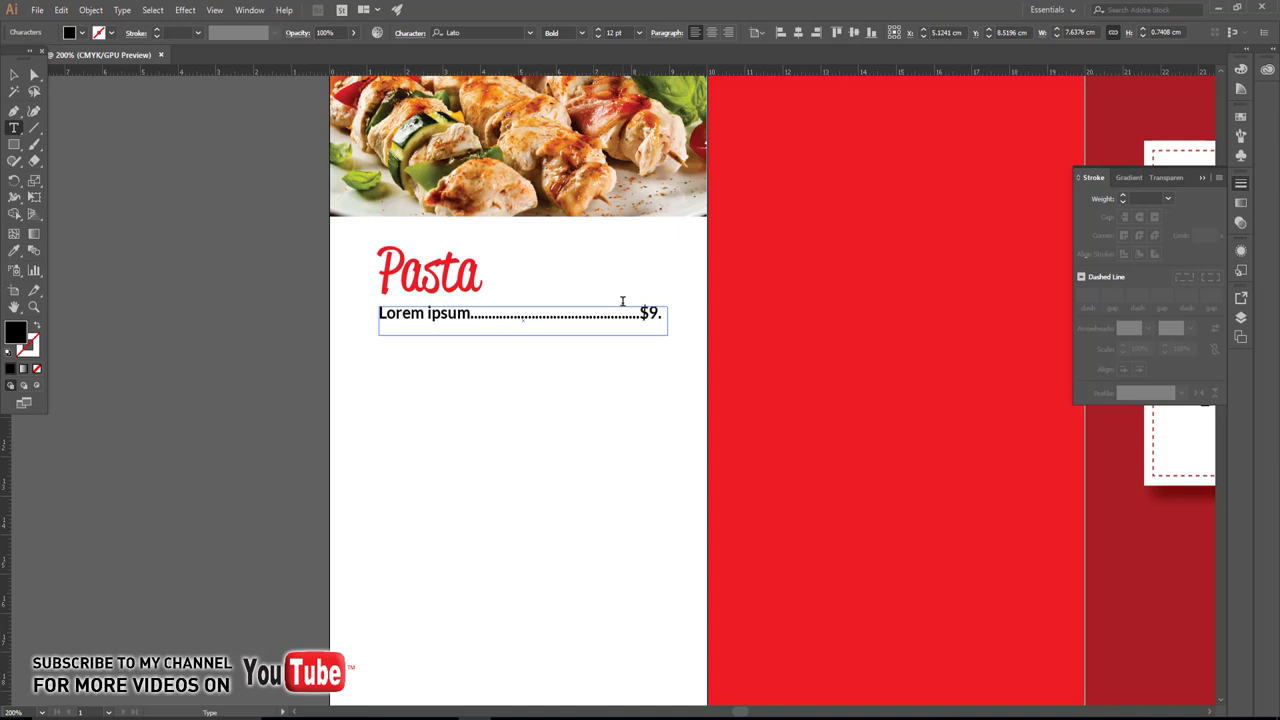
pyautogui.hotkey('shift', 'End')
pyautogui.press('Delete')
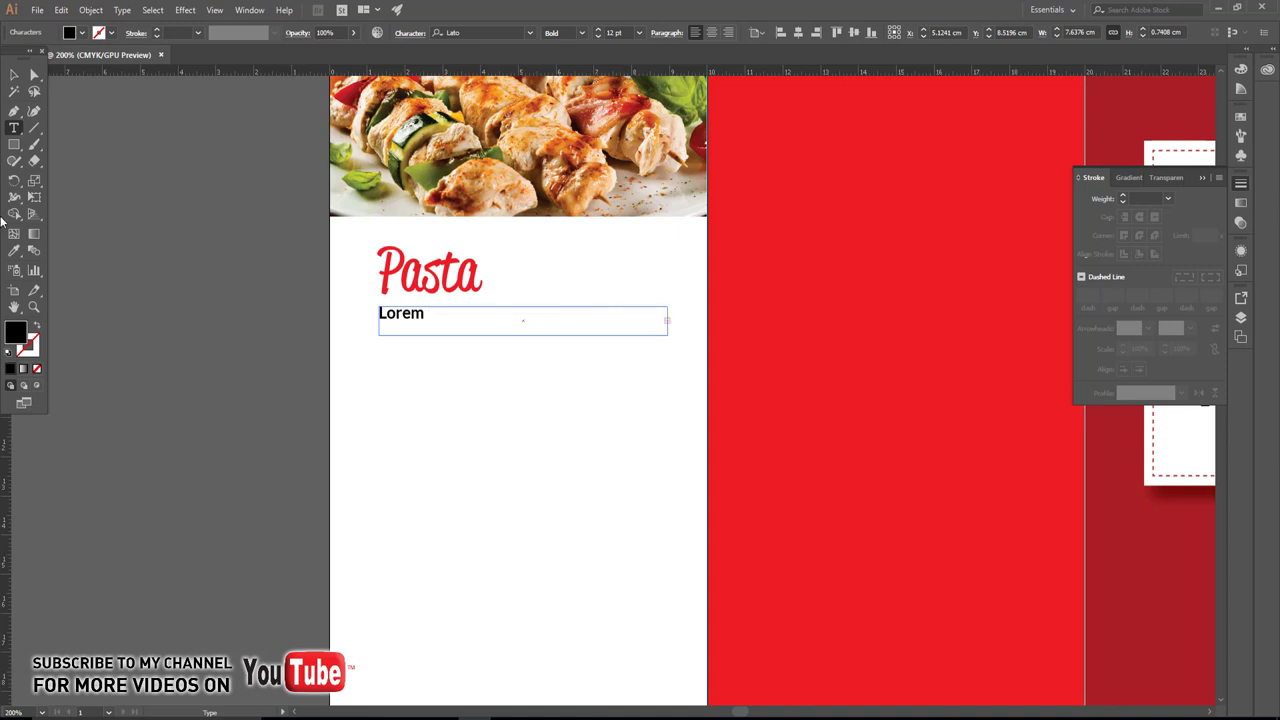
# Widen the text frame and make the $9.00 price red with no outline.
pyautogui.click(14, 74)
pyautogui.moveTo(668, 320); pyautogui.dragTo(682, 313)
pyautogui.press('t')
pyautogui.click(14, 251)
pyautogui.click(1050, 318)
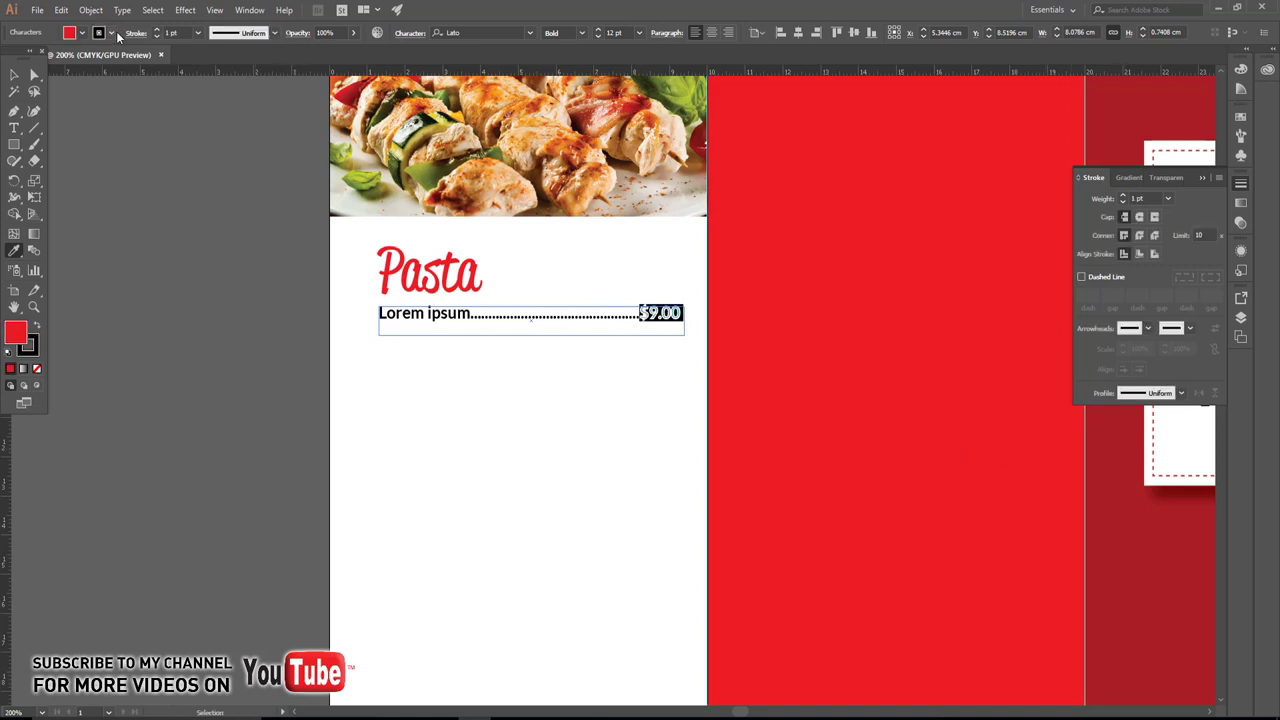
pyautogui.click(111, 33)
pyautogui.click(9, 57)
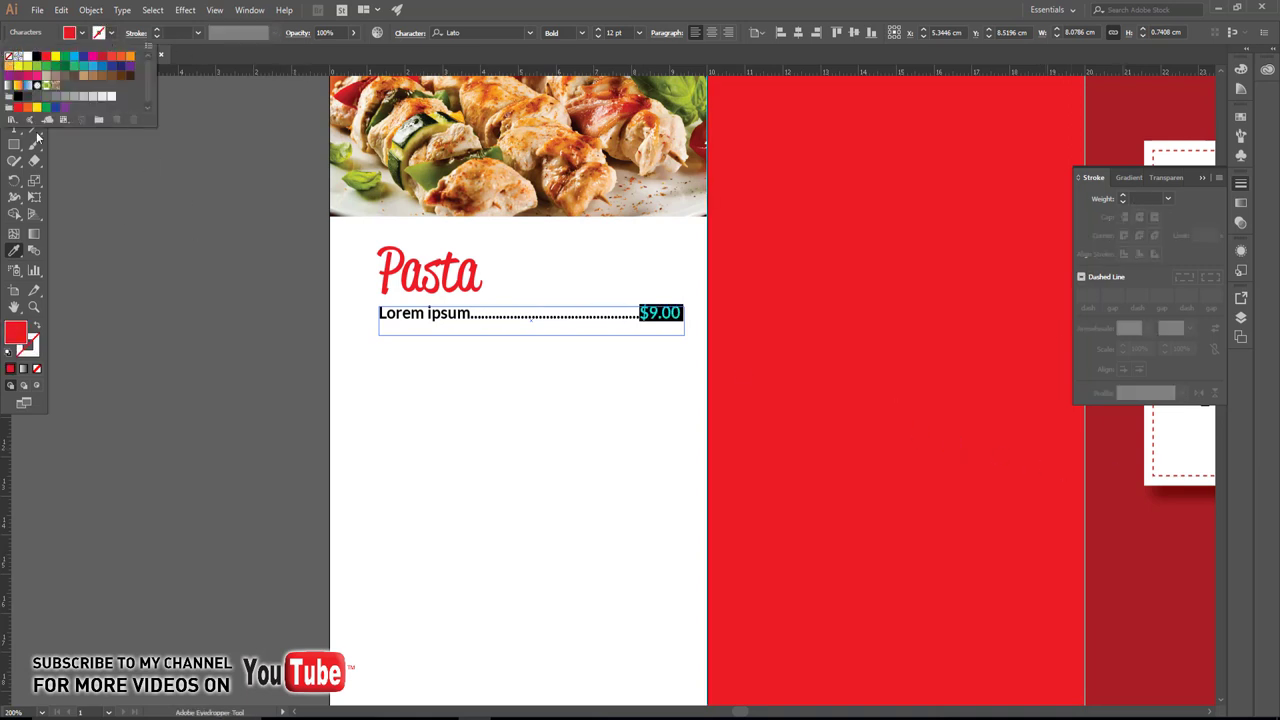
pyautogui.press('Escape')
pyautogui.press('Escape')
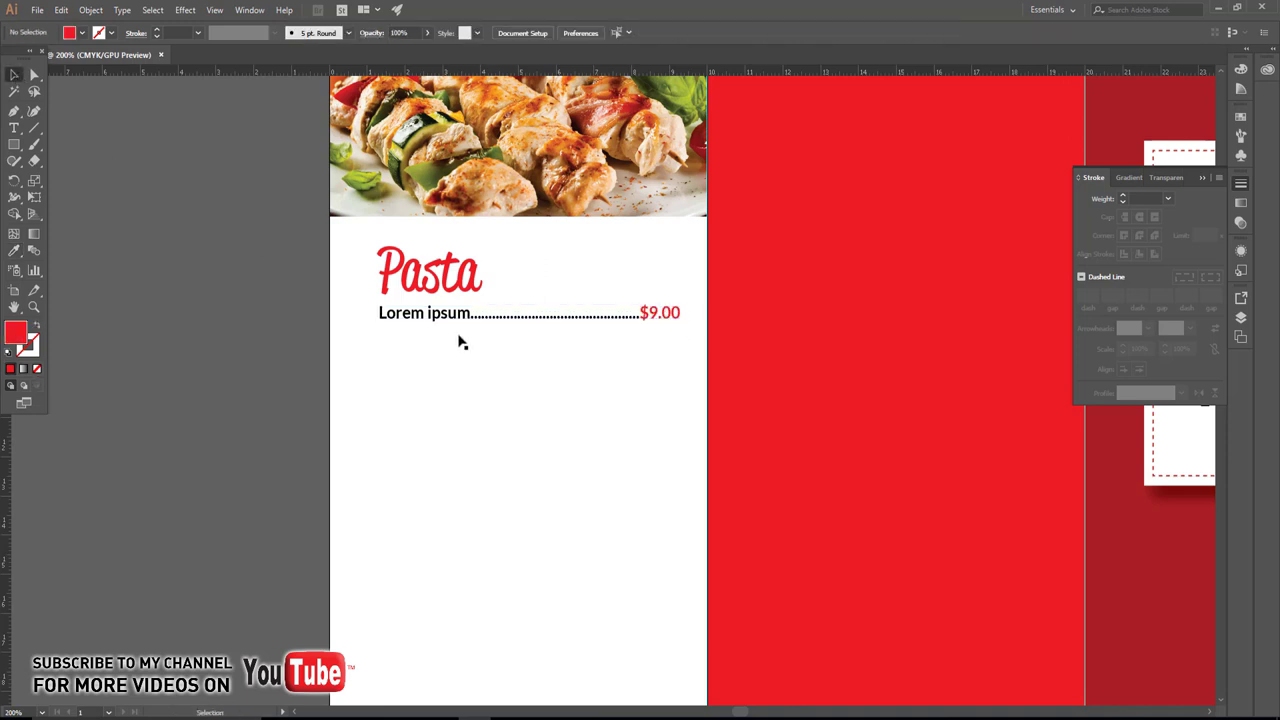
pyautogui.click(357, 340)
pyautogui.press('t')
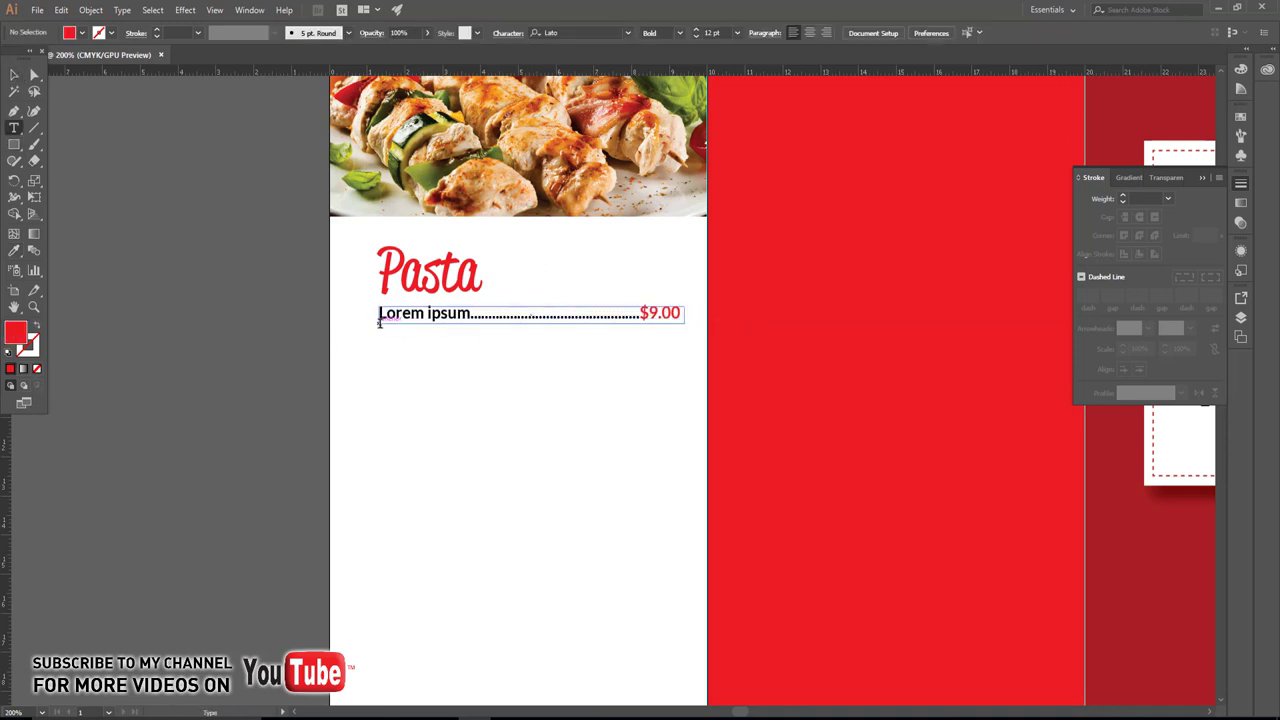
# Add a one-line Lorem placeholder description under the Pasta $9.00 menu line.
pyautogui.moveTo(381, 331); pyautogui.dragTo(677, 392)
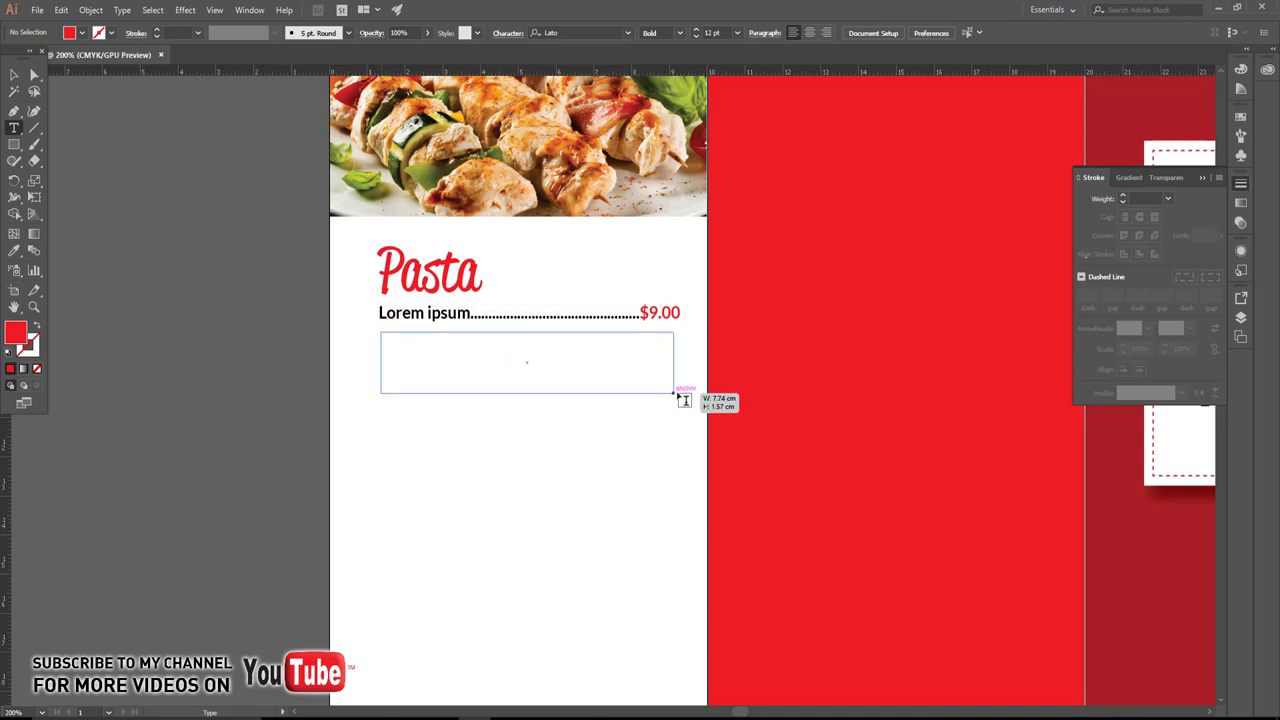
pyautogui.click(12, 80)
pyautogui.click(146, 200)
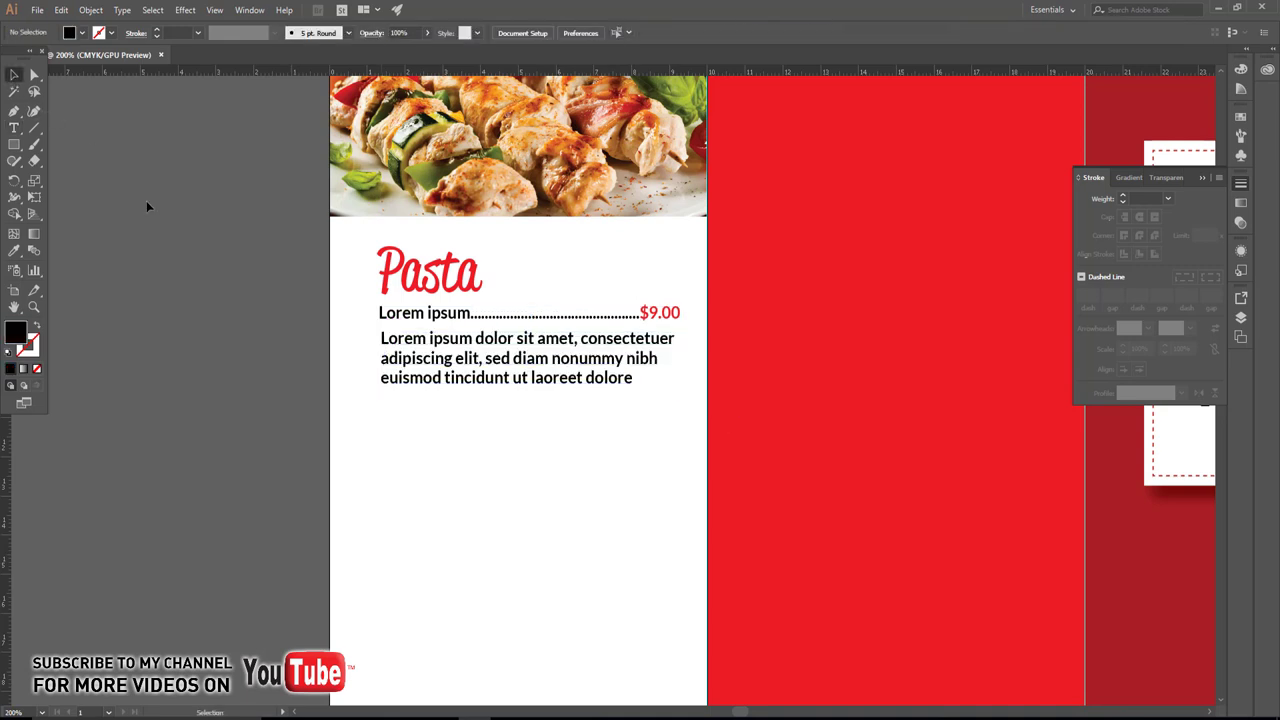
pyautogui.click(523, 380)
pyautogui.doubleClick(532, 370)
pyautogui.press('Escape')
pyautogui.moveTo(530, 378); pyautogui.dragTo(440, 358)
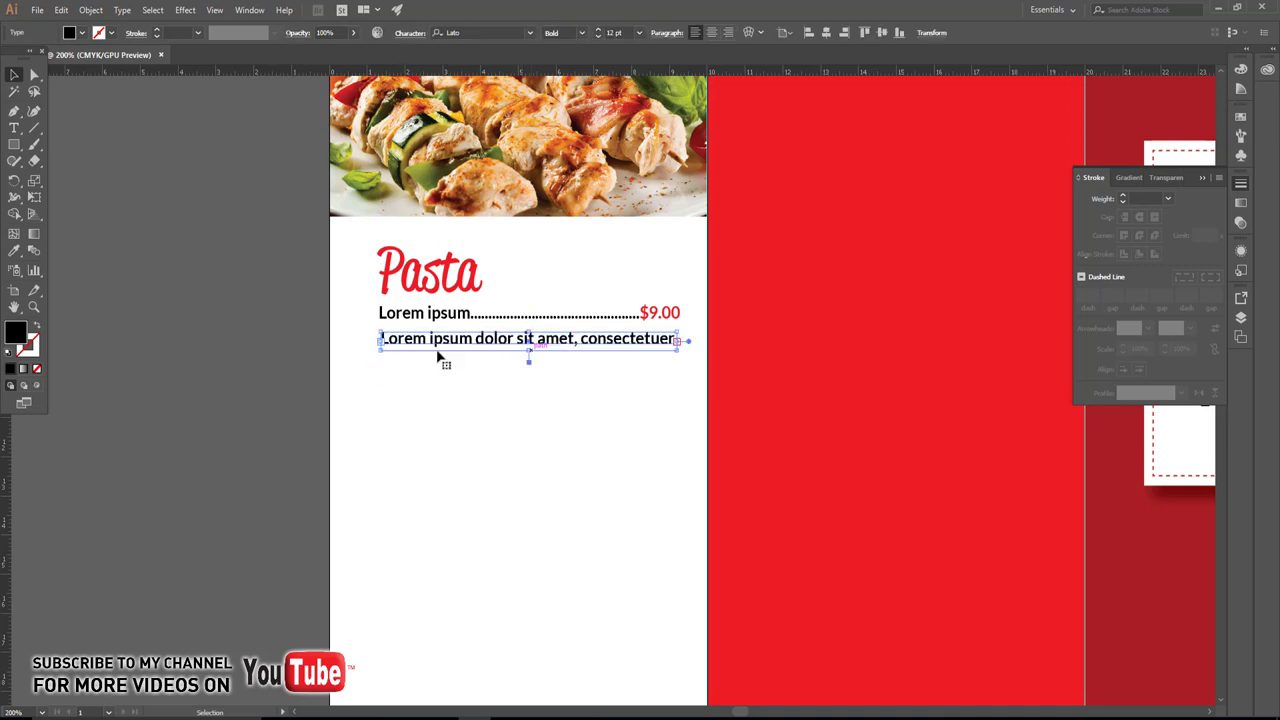
pyautogui.click(526, 360)
# Copy the menu line and description downward, repeating for four stacked entries.
pyautogui.click(536, 347)
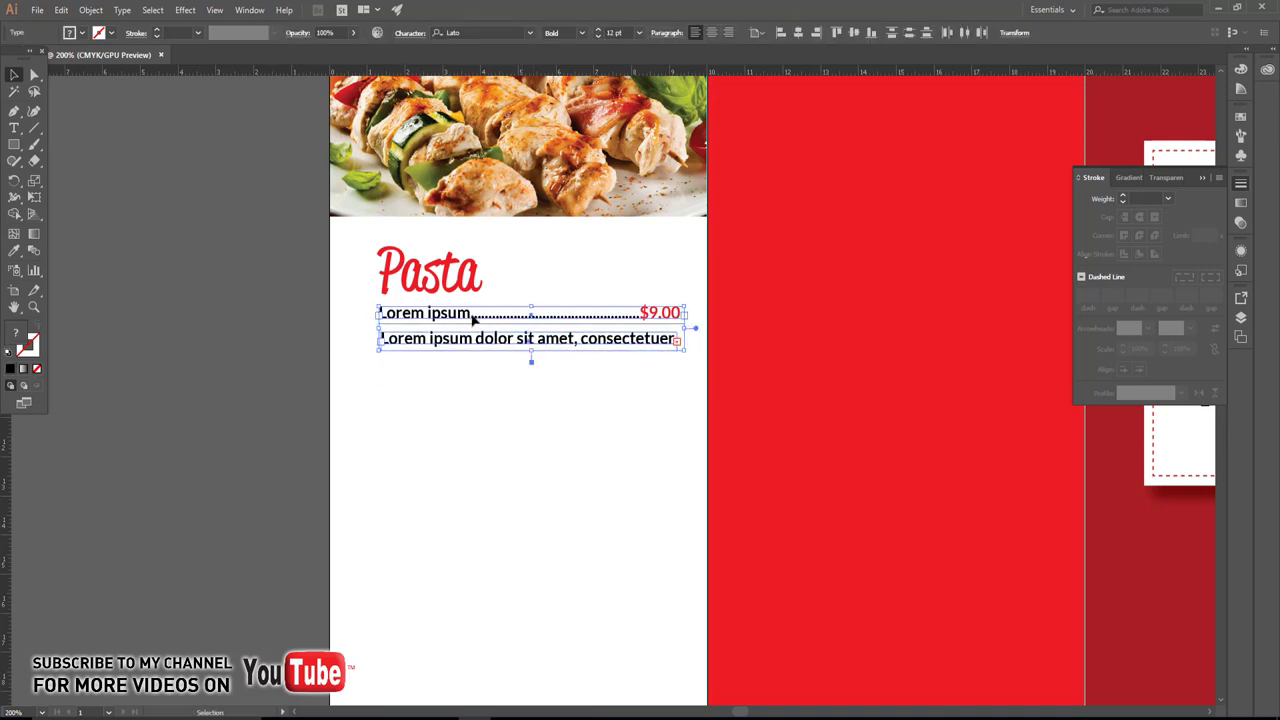
pyautogui.click(292, 310)
pyautogui.moveTo(409, 399); pyautogui.dragTo(406, 334)
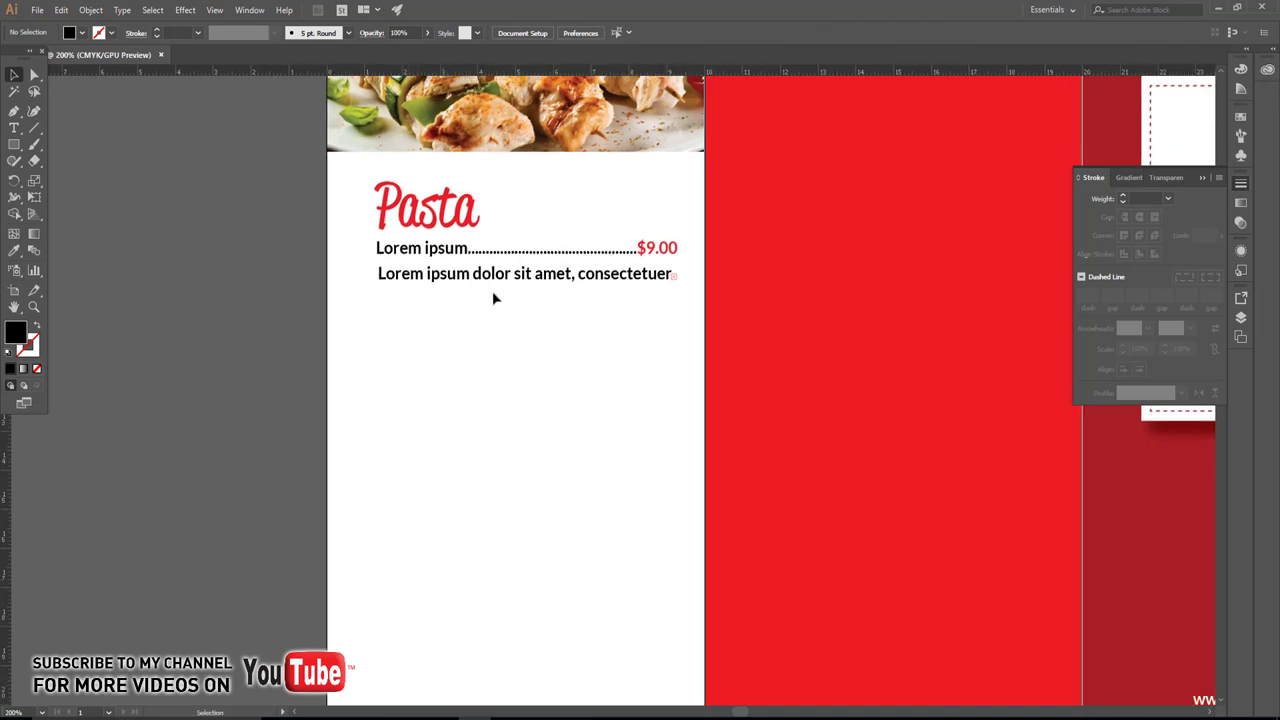
pyautogui.moveTo(492, 298)
pyautogui.mouseDown()
pyautogui.moveTo(494, 286)
pyautogui.moveTo(440, 313)
pyautogui.moveTo(444, 371)
pyautogui.mouseUp()
pyautogui.hotkey('ctrl', 'd')
pyautogui.hotkey('ctrl', 'd')
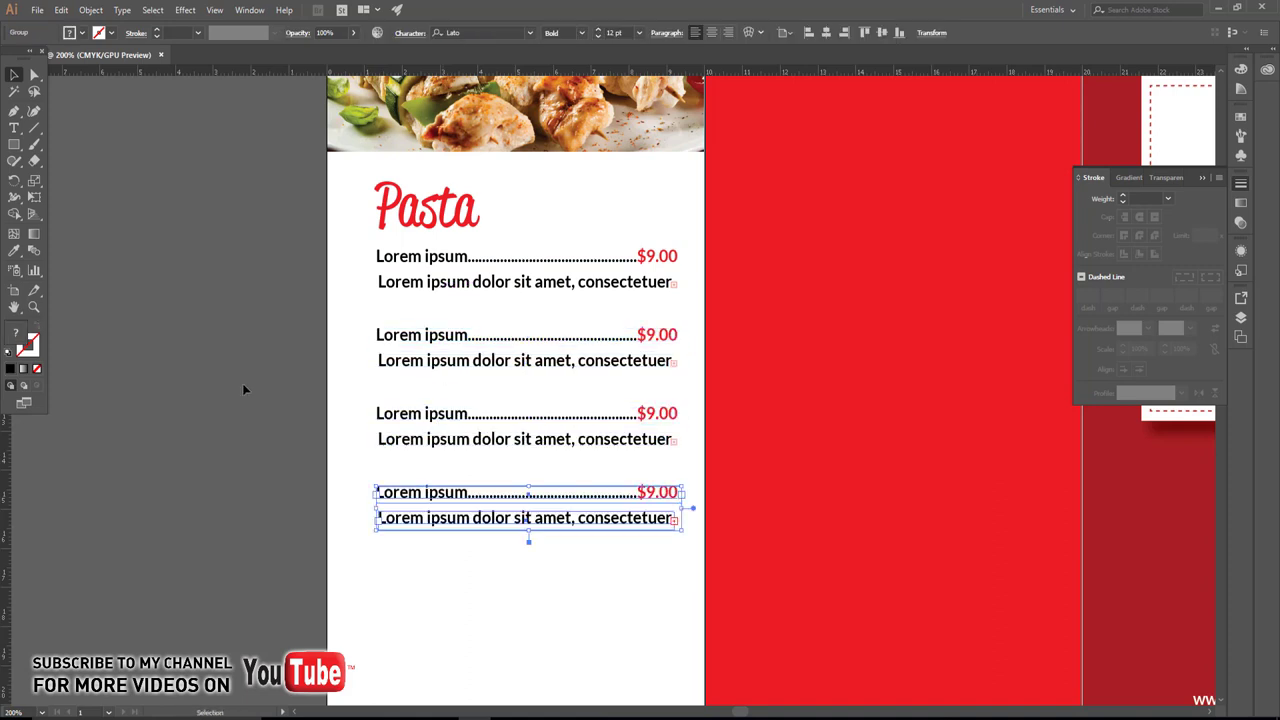
pyautogui.click(243, 389)
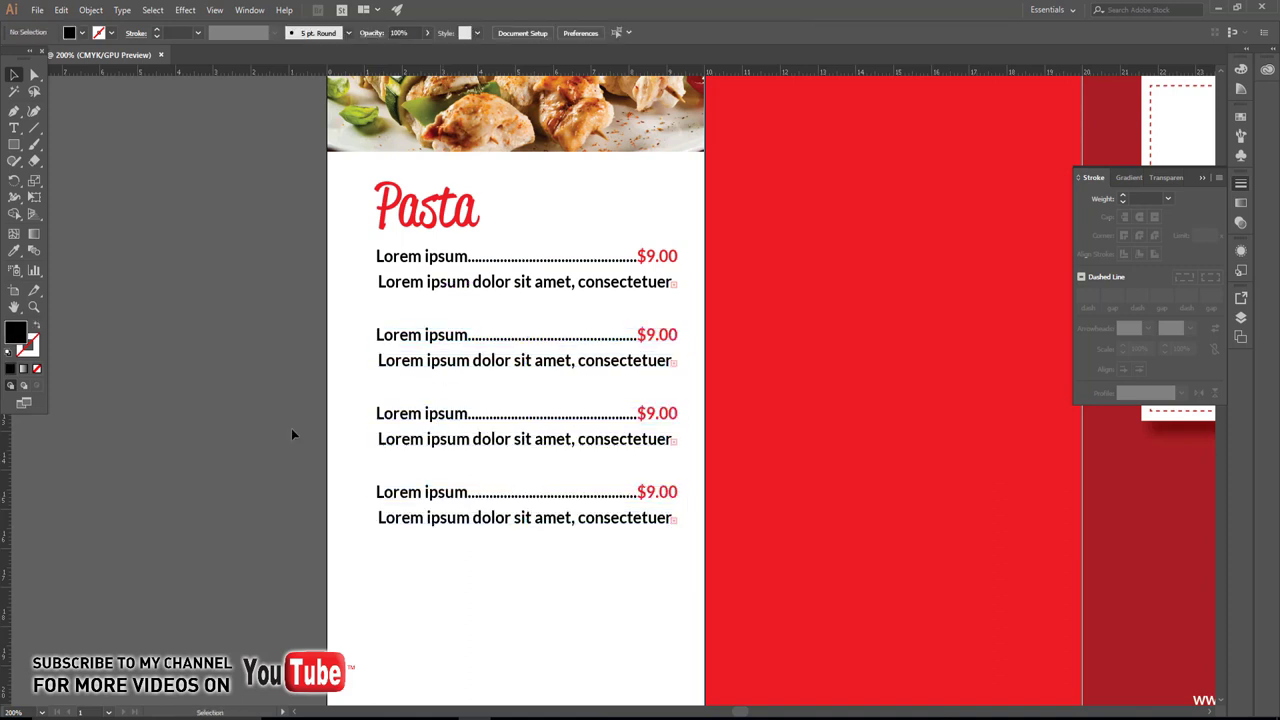
# Copy the Pasta heading below the last entry, retype it 'Special Offer', and shrink it.
pyautogui.scroll(-3, 420, 423)
pyautogui.moveTo(470, 103); pyautogui.dragTo(481, 459)
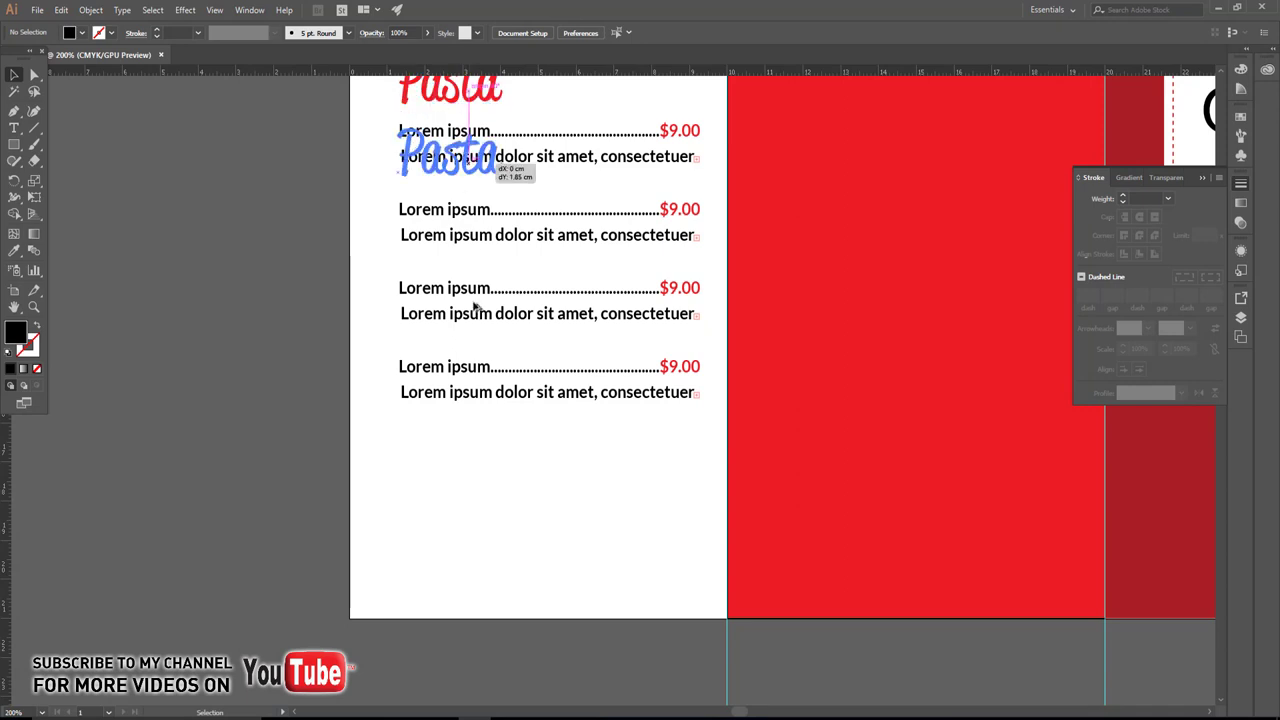
pyautogui.doubleClick(478, 456)
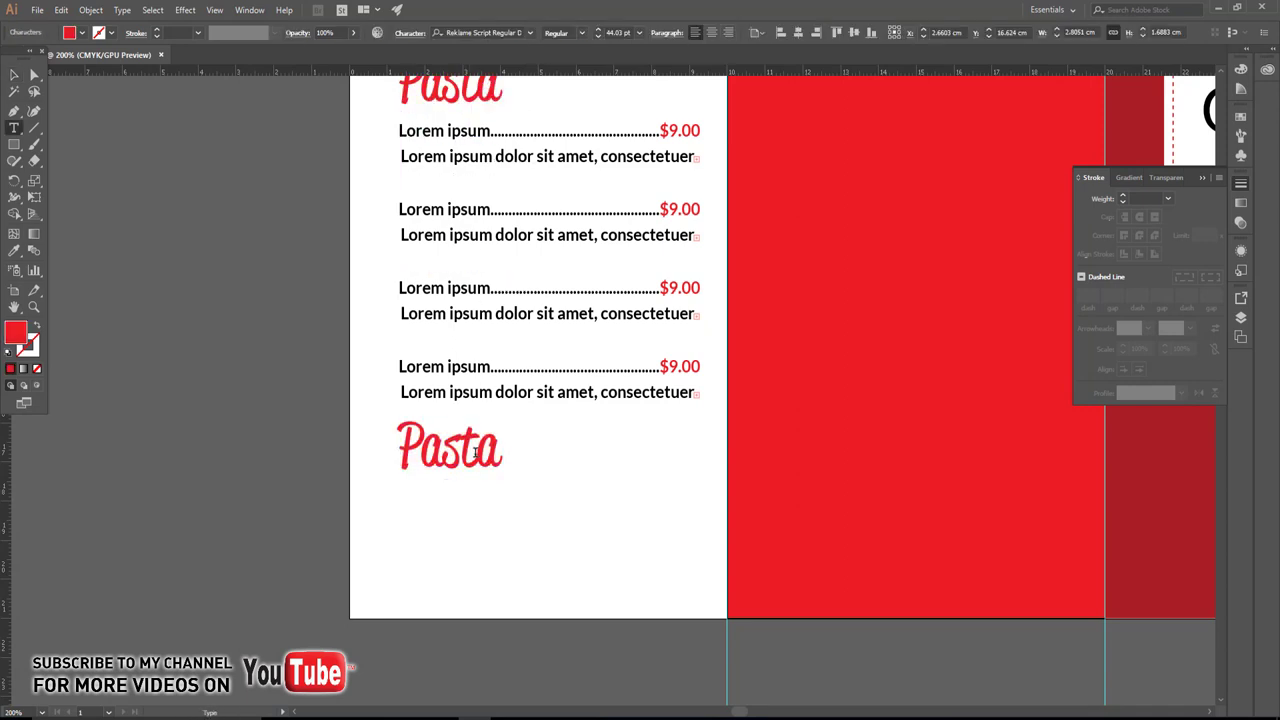
pyautogui.write('Spe')
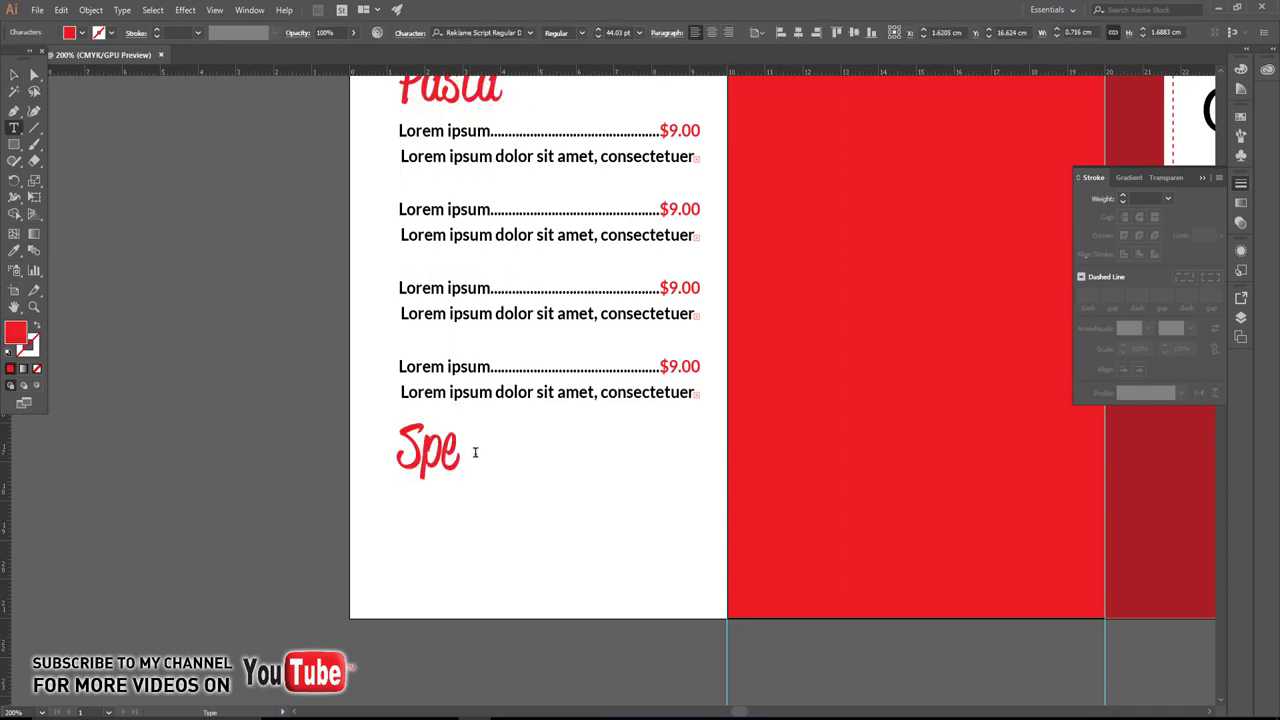
pyautogui.write('cial O')
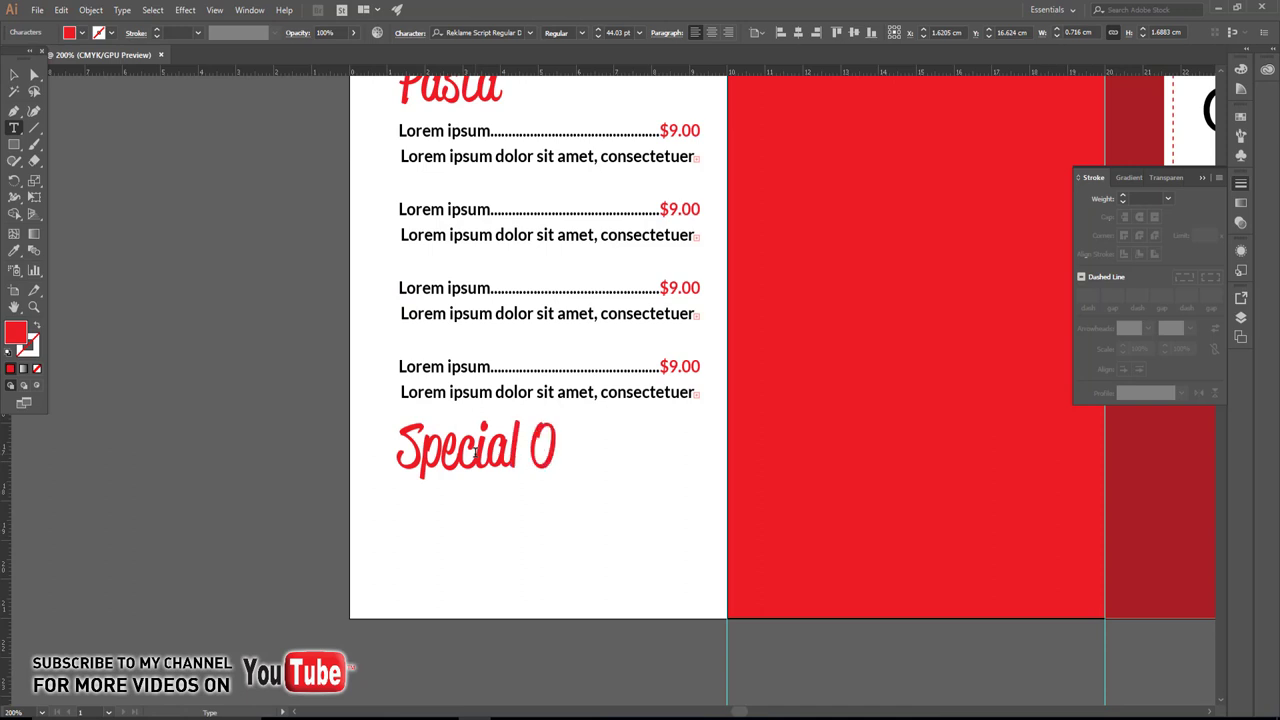
pyautogui.write('ffer')
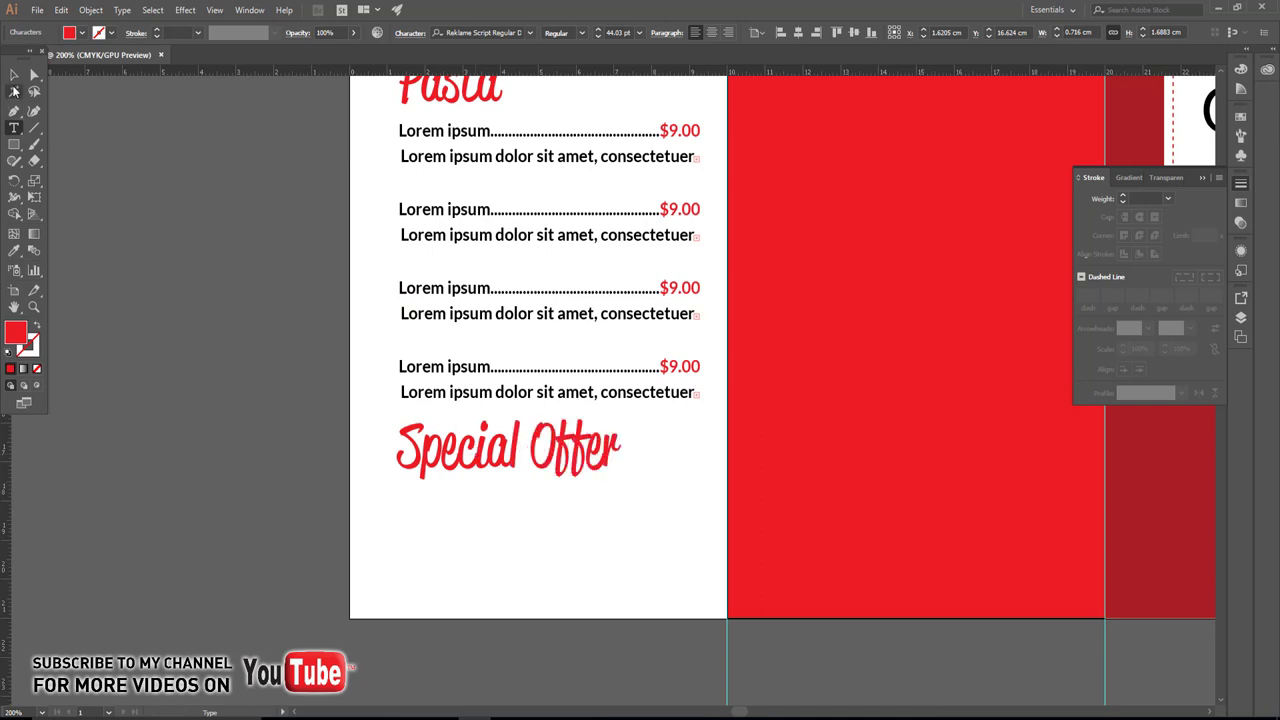
pyautogui.click(14, 77)
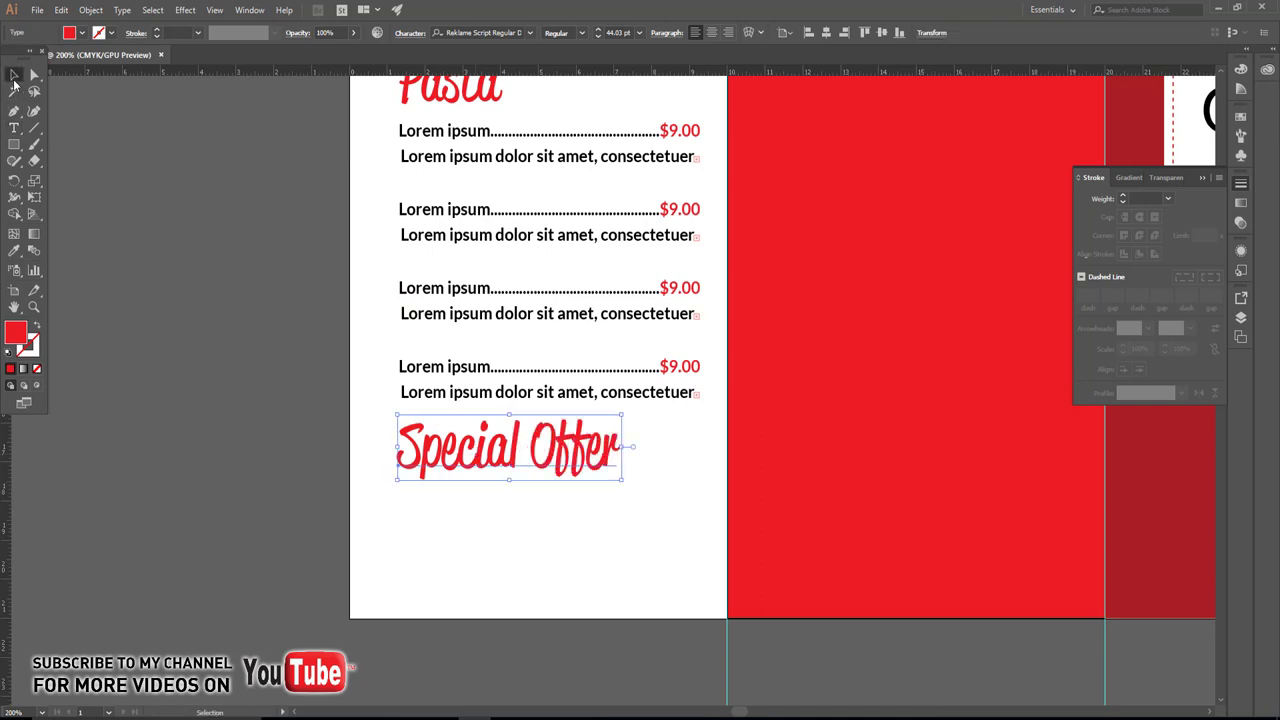
pyautogui.click(268, 324)
pyautogui.click(590, 455)
pyautogui.moveTo(627, 484); pyautogui.dragTo(530, 450)
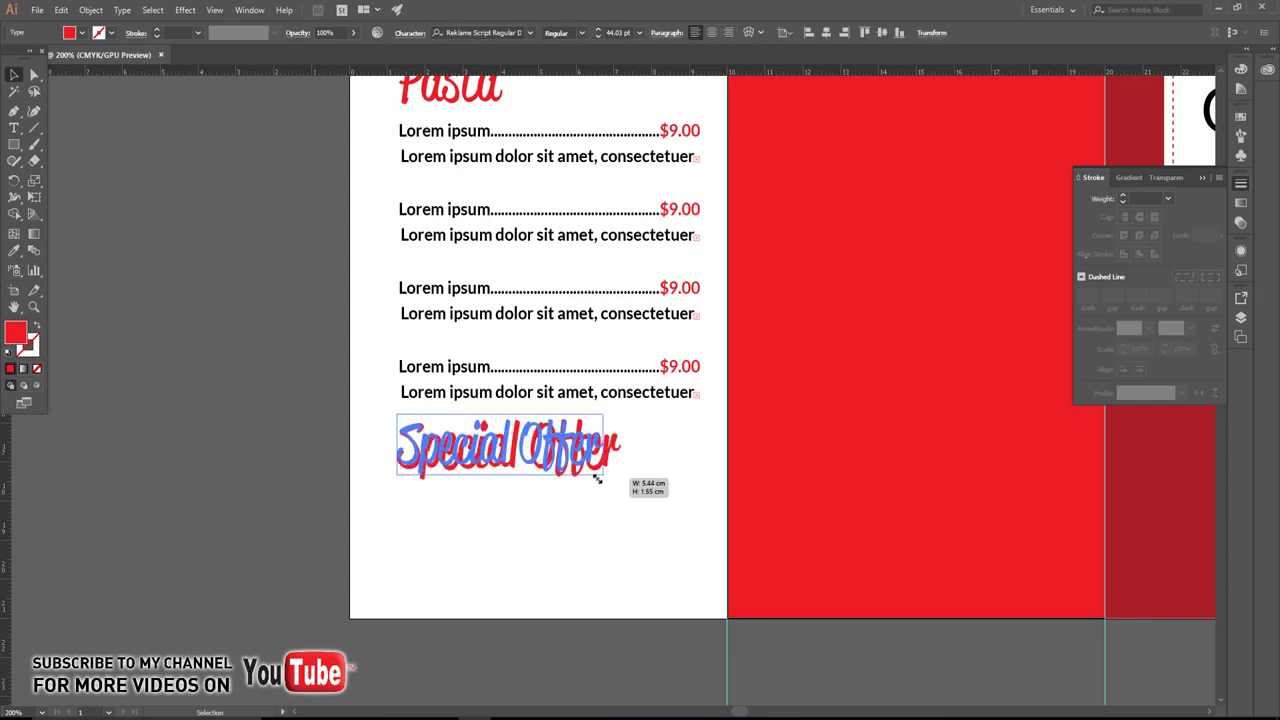
pyautogui.scroll(3, 473, 263)
# Match the Pasta heading's size to the Special Offer heading.
pyautogui.click(473, 263)
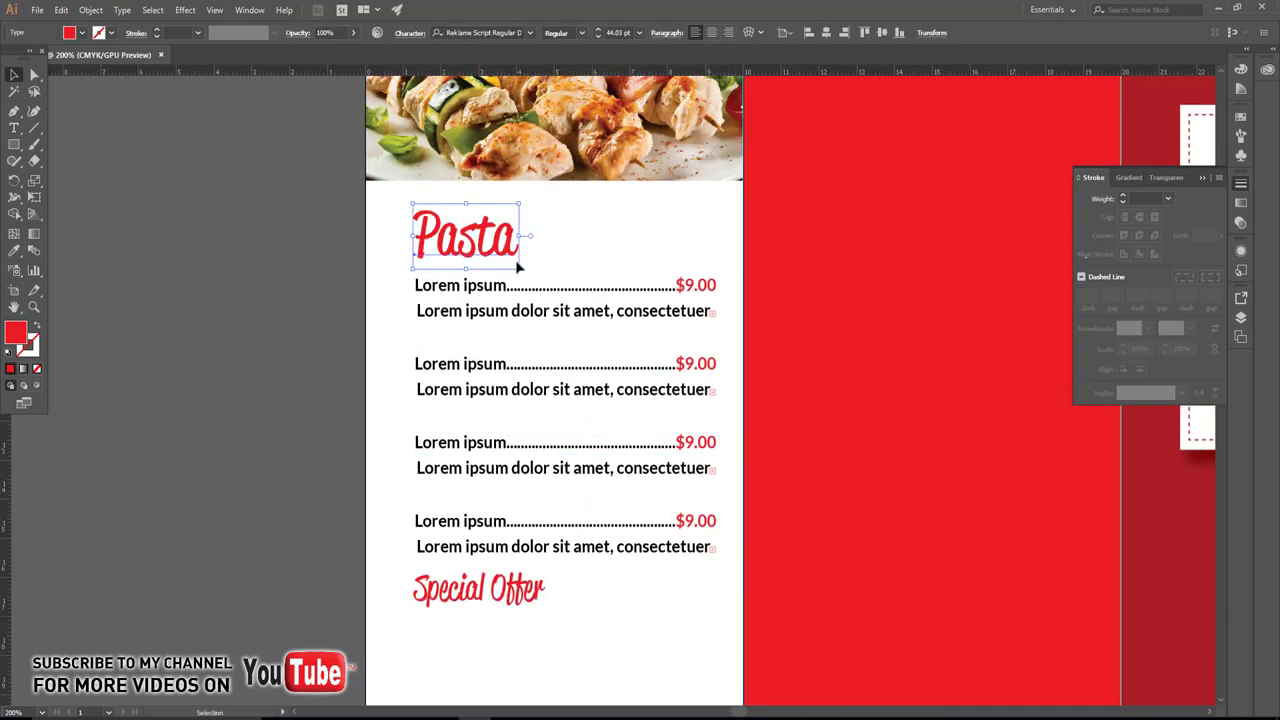
pyautogui.press('i')
pyautogui.click(500, 577)
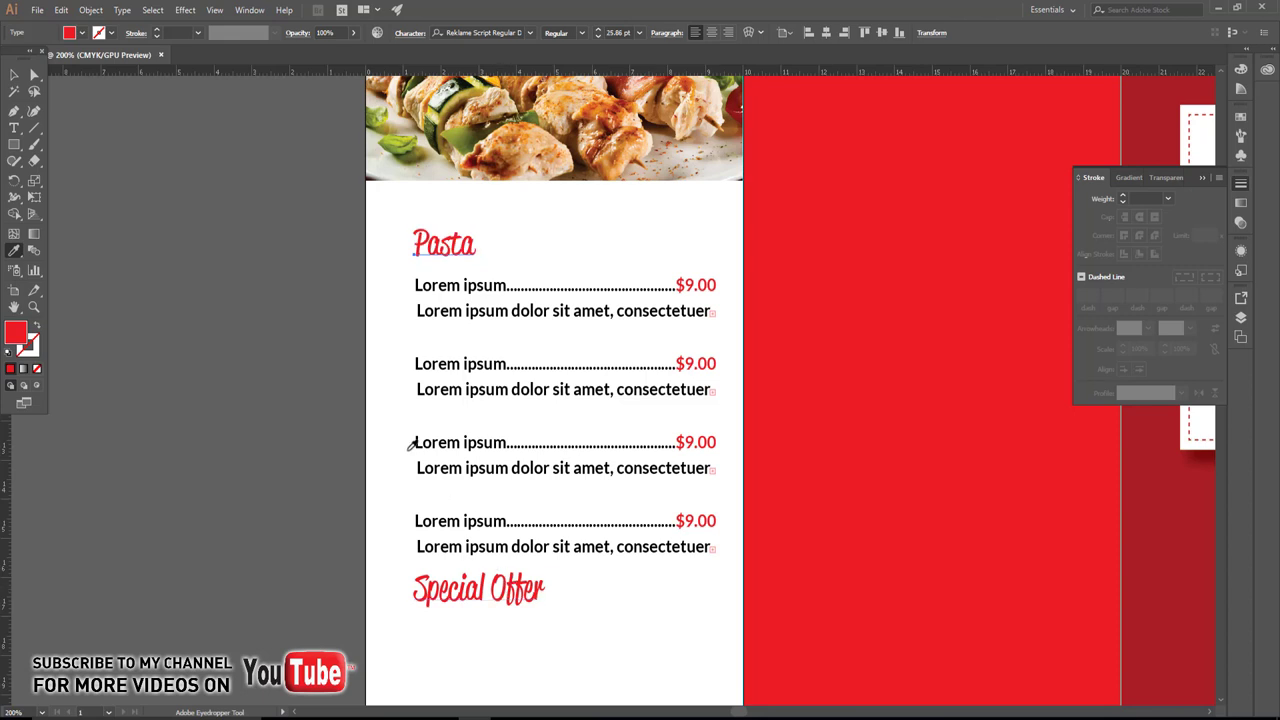
pyautogui.press('v')
# Delete the fourth menu item and move Special Offer up under the third item.
pyautogui.click(428, 521)
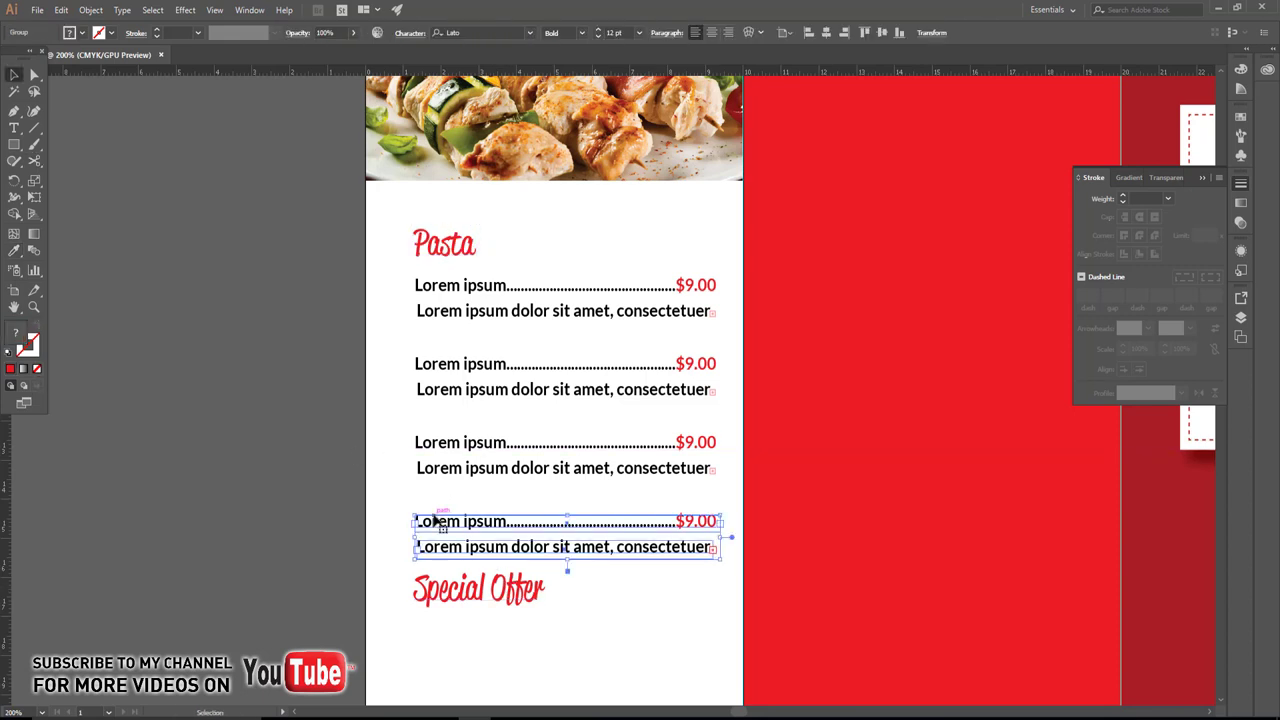
pyautogui.press('Delete')
pyautogui.moveTo(484, 590); pyautogui.dragTo(484, 517)
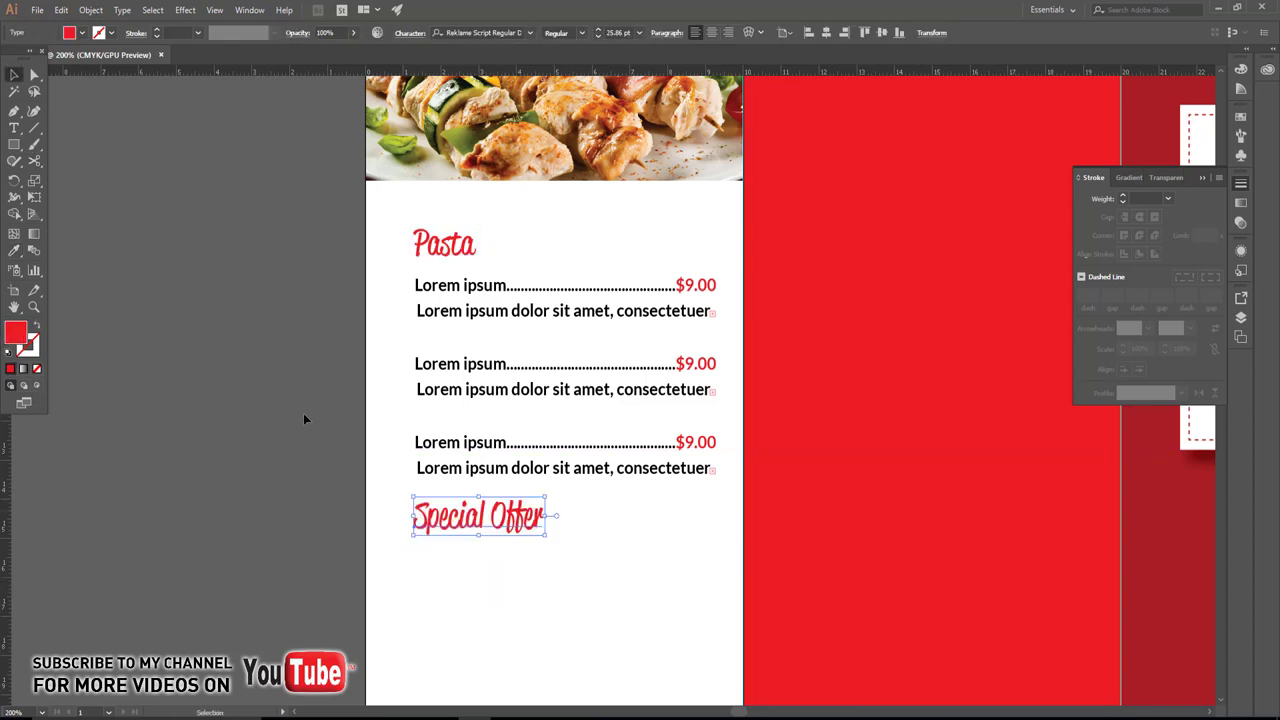
pyautogui.moveTo(395, 231)
pyautogui.mouseDown()
pyautogui.moveTo(556, 497)
pyautogui.moveTo(523, 466)
pyautogui.mouseUp()
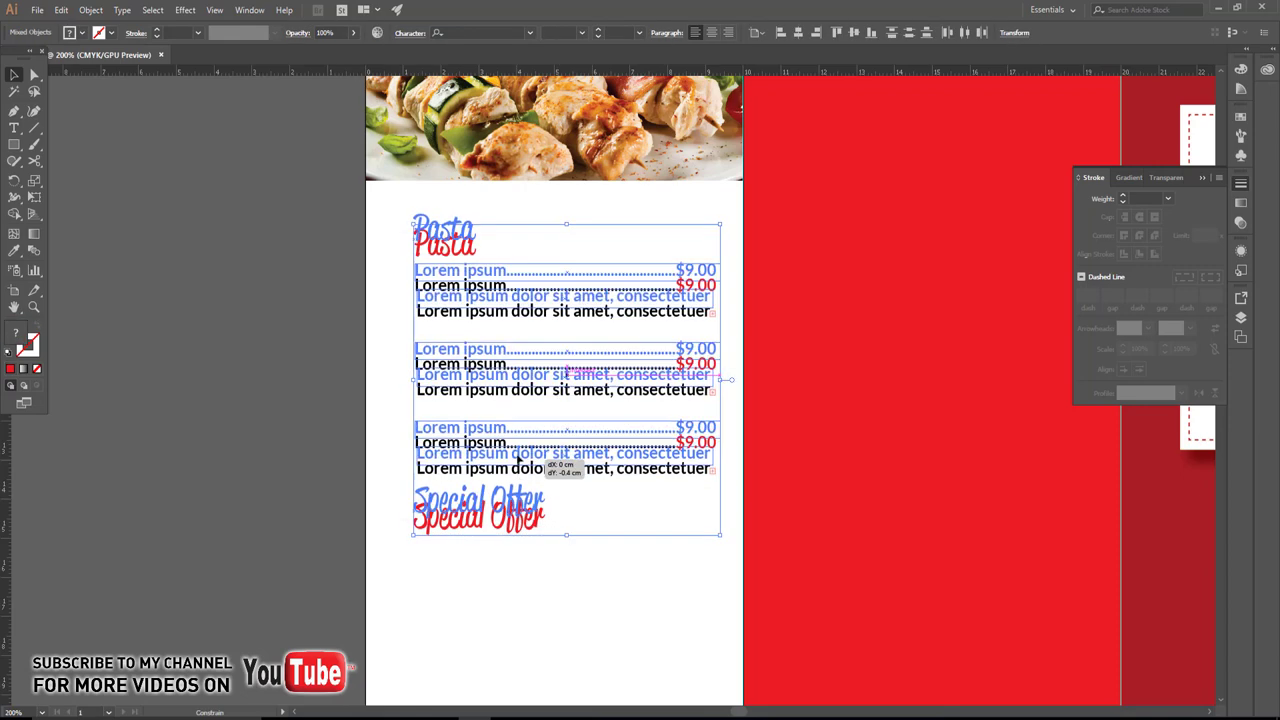
pyautogui.click(276, 447)
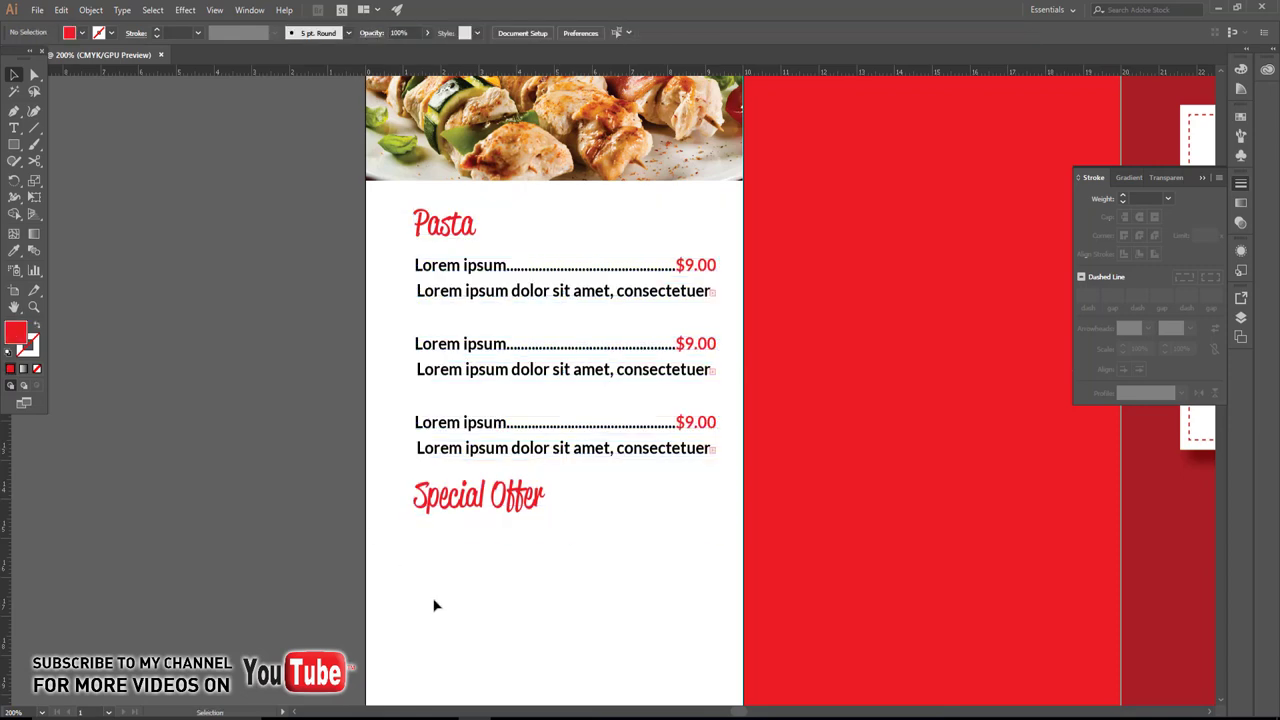
# Reposition the menu item and Special Offer heading within the left panel.
pyautogui.scroll(-5, 435, 605)
pyautogui.scroll(2, 457, 291)
pyautogui.moveTo(468, 266); pyautogui.dragTo(486, 546)
pyautogui.click(268, 546)
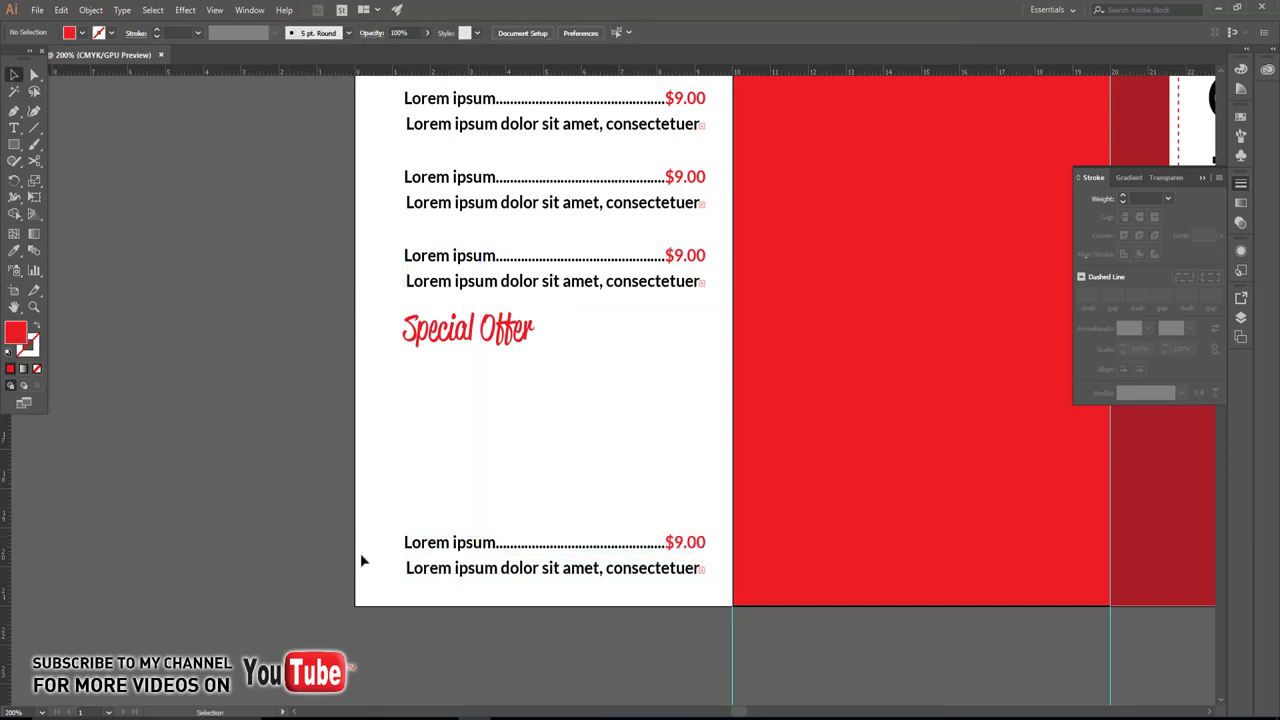
pyautogui.scroll(-2, 362, 560)
pyautogui.scroll(1, 406, 509)
pyautogui.scroll(-1, 443, 417)
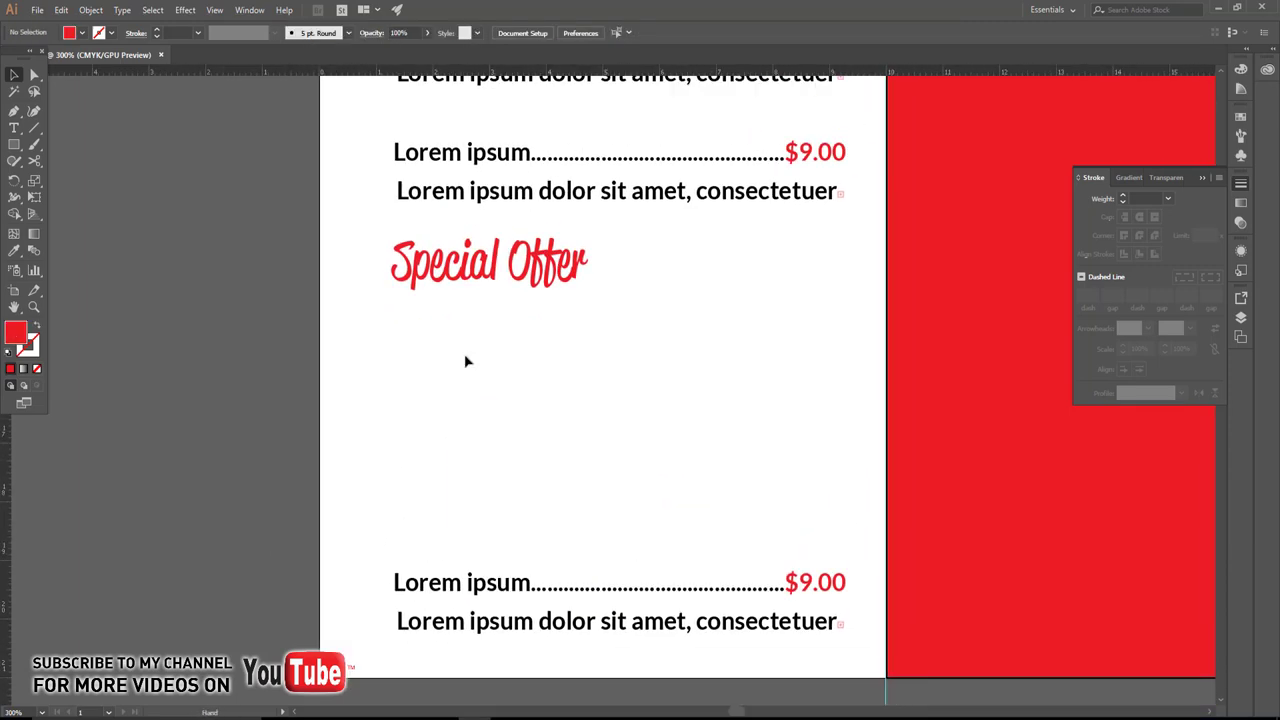
pyautogui.moveTo(462, 276); pyautogui.dragTo(463, 265)
pyautogui.click(503, 317)
pyautogui.scroll(3, 503, 317)
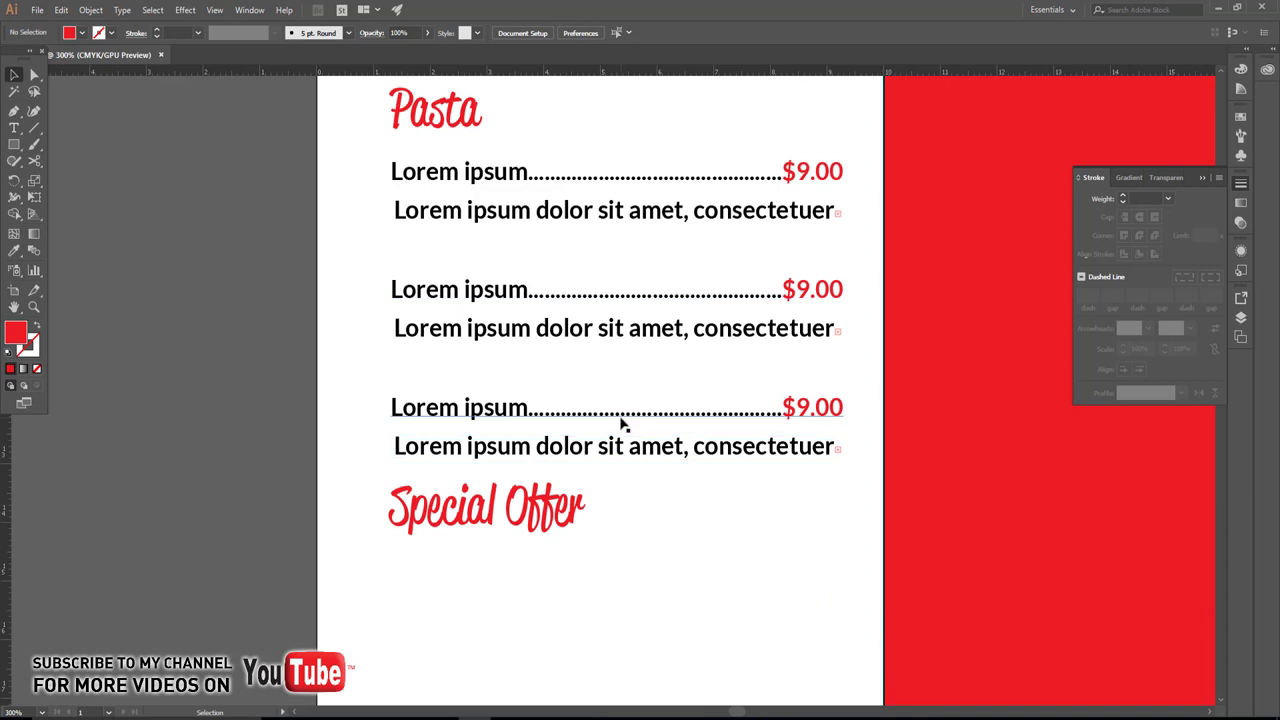
# Raise the third item and vertically distribute the three Pasta items, aligned to selection.
pyautogui.moveTo(620, 425); pyautogui.dragTo(620, 405)
pyautogui.moveTo(515, 412); pyautogui.dragTo(663, 114)
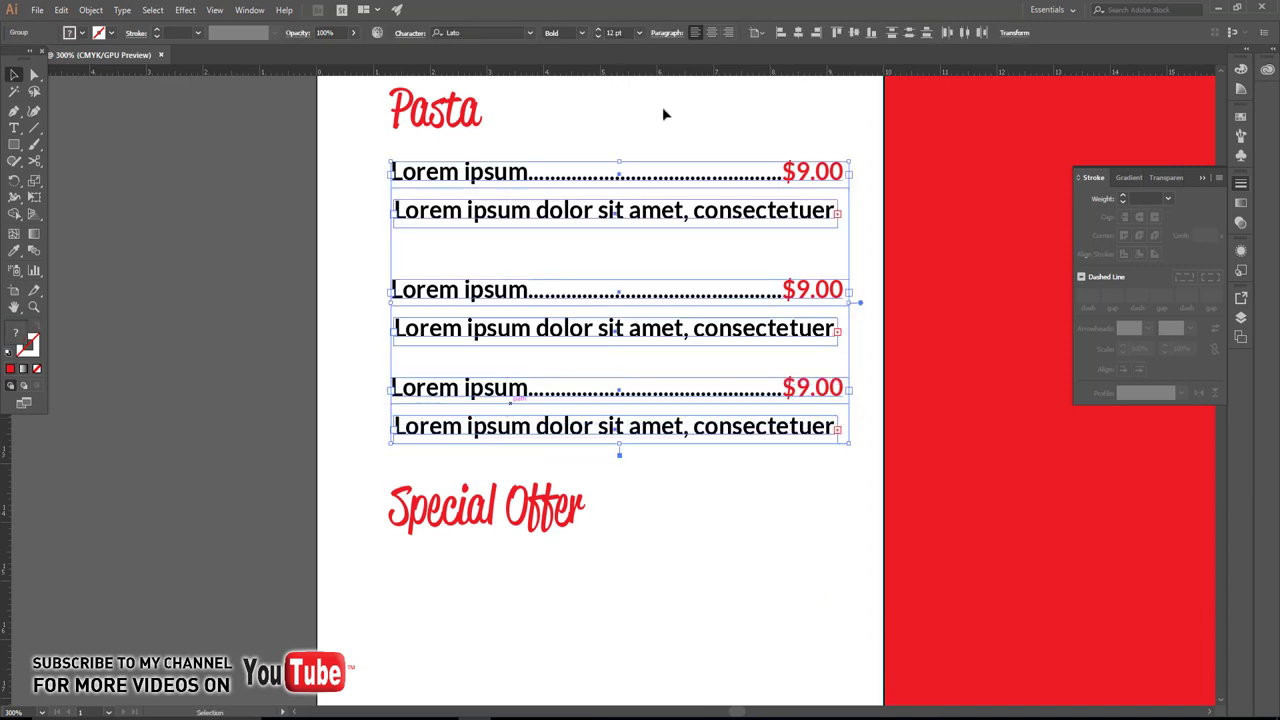
pyautogui.click(760, 34)
pyautogui.click(909, 32)
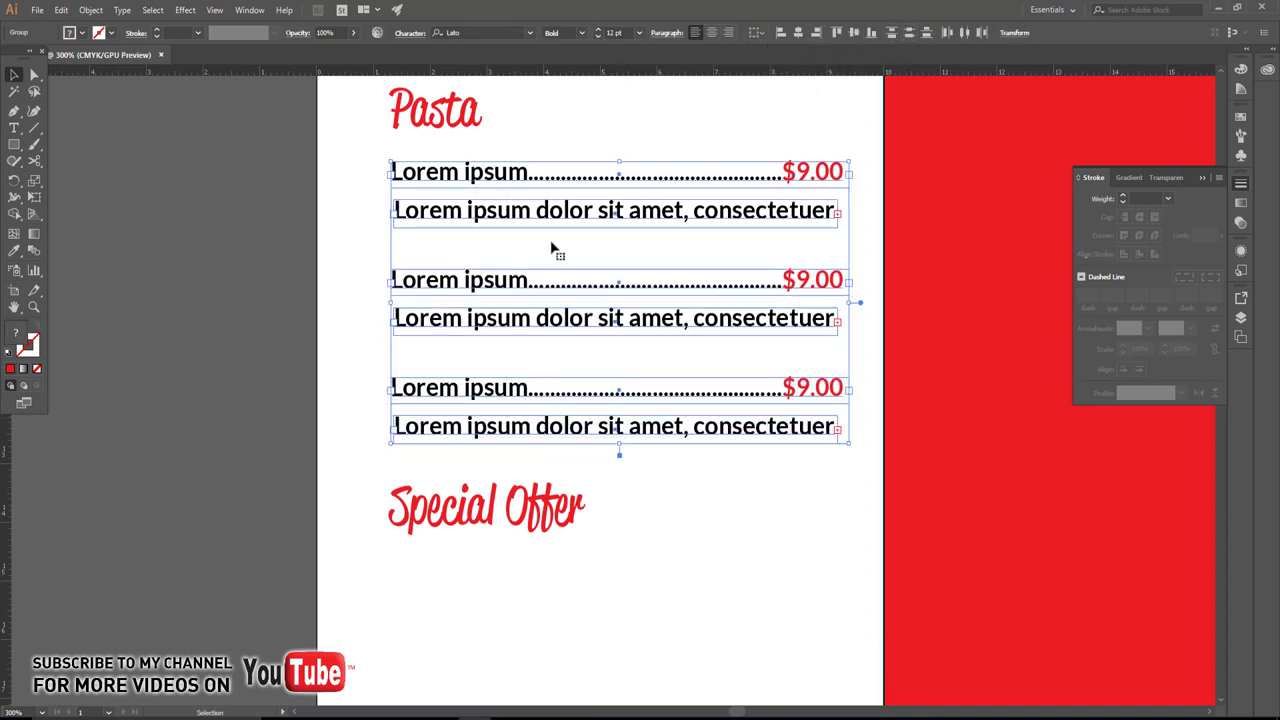
pyautogui.click(553, 252)
pyautogui.scroll(-2, 540, 420)
pyautogui.scroll(-1, 497, 289)
# Copy the food photo below Special Offer and shrink it to fit.
pyautogui.scroll(-3, 497, 289)
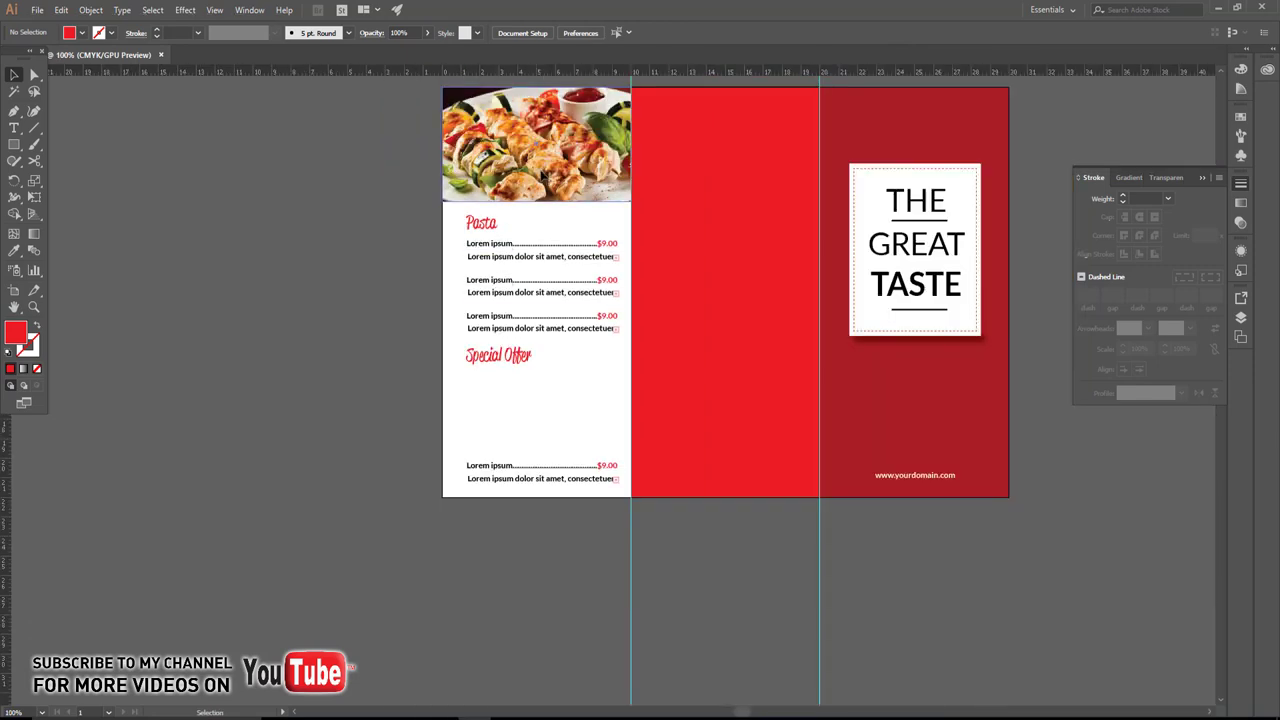
pyautogui.moveTo(588, 191); pyautogui.dragTo(590, 452)
pyautogui.scroll(2, 591, 457)
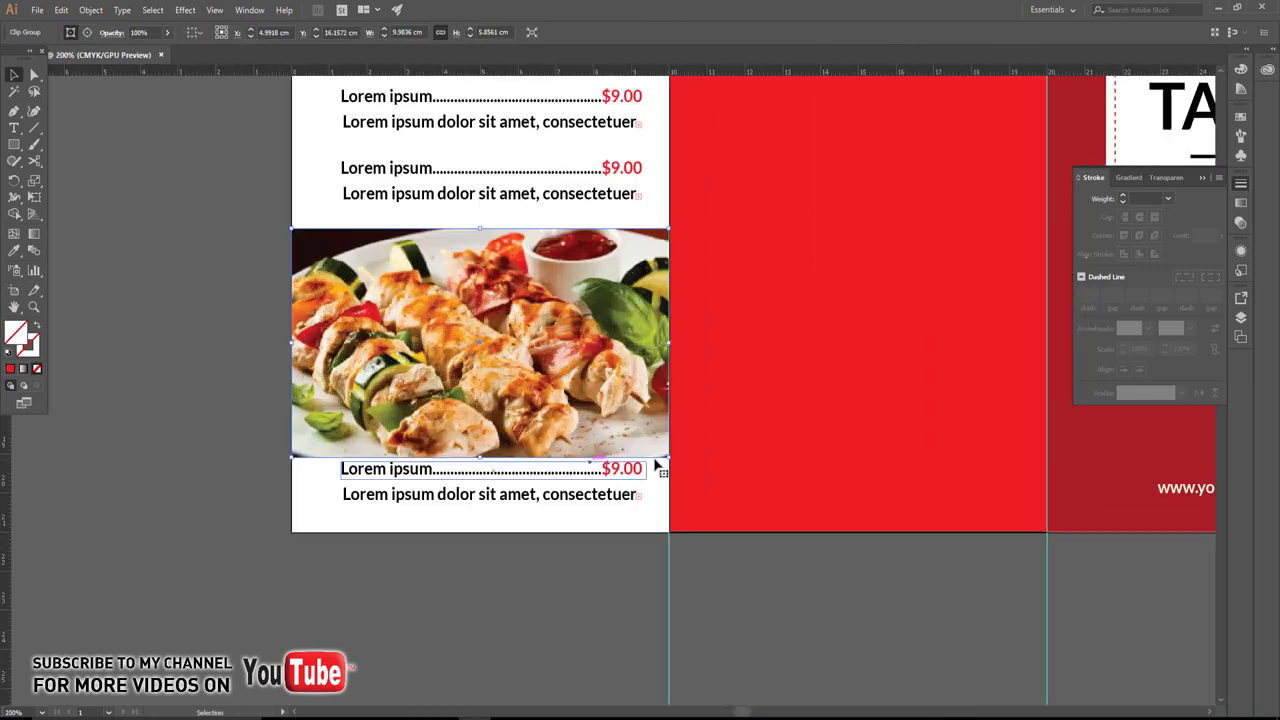
pyautogui.moveTo(668, 458); pyautogui.dragTo(629, 434)
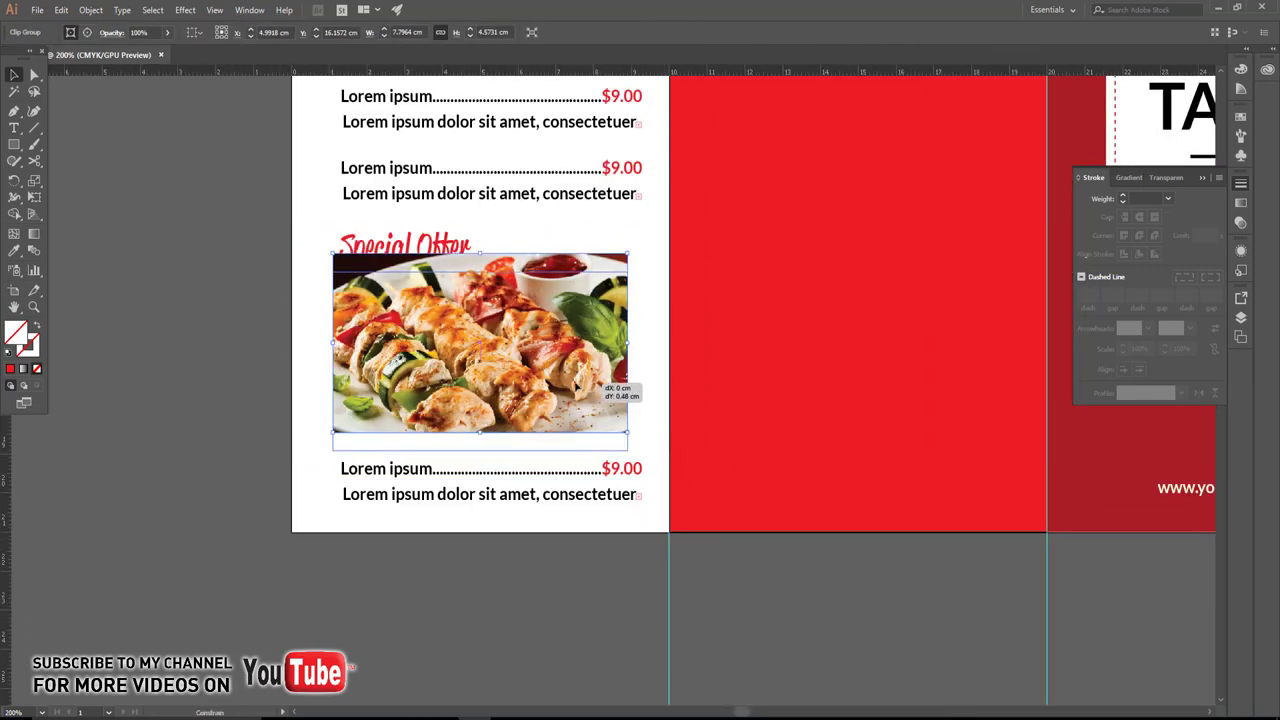
pyautogui.moveTo(631, 347); pyautogui.dragTo(638, 364)
# Adjust the photo's clipping frame, lowering its top edge.
pyautogui.doubleClick(630, 355)
pyautogui.click(628, 364)
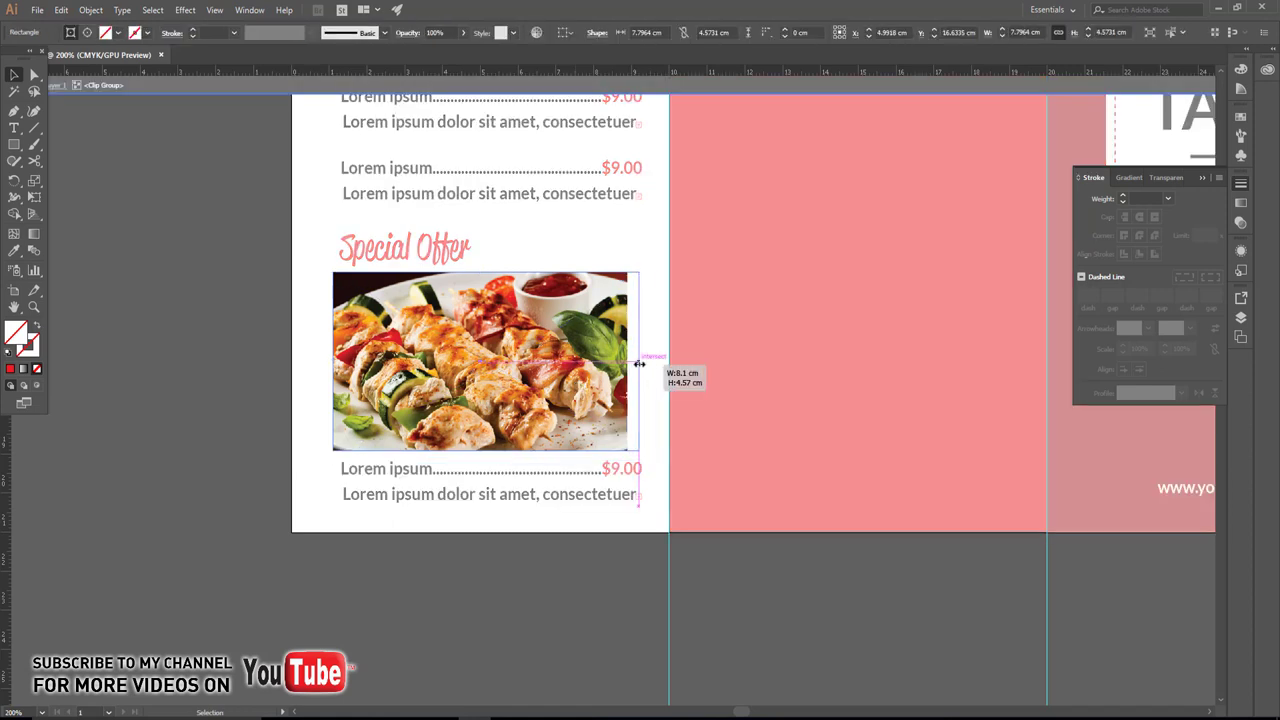
pyautogui.doubleClick(239, 350)
pyautogui.doubleClick(505, 273)
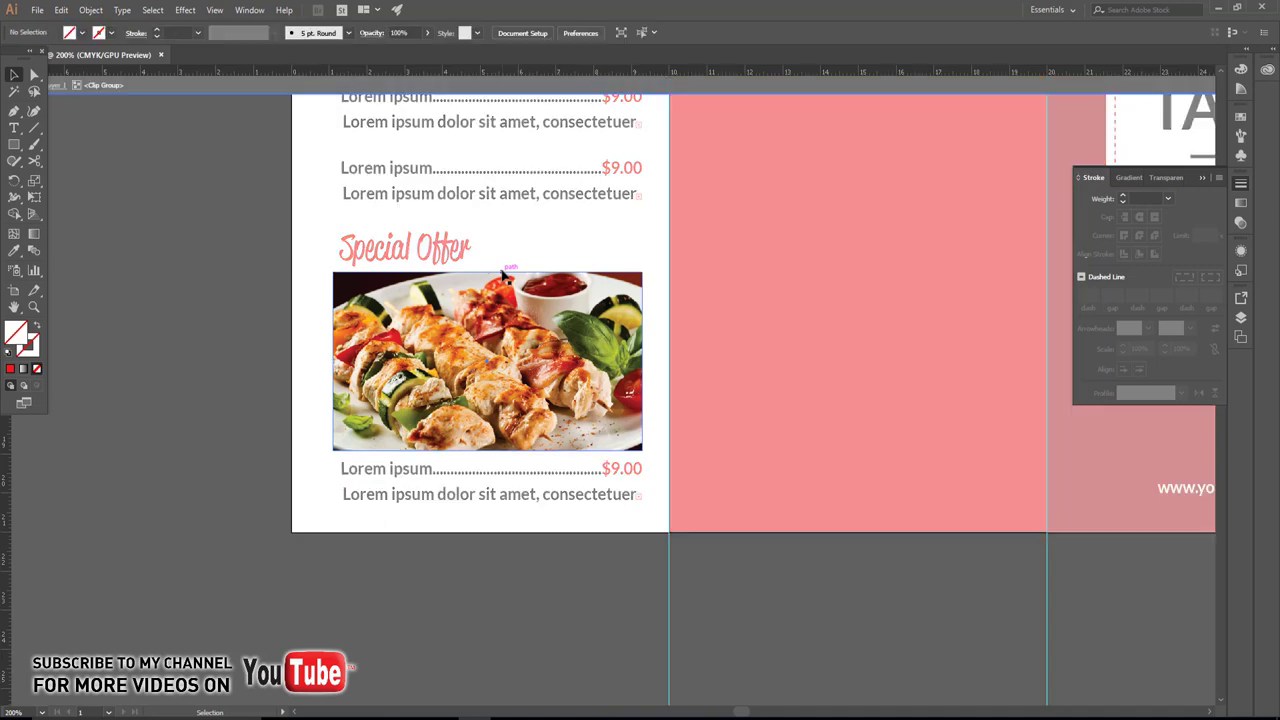
pyautogui.moveTo(490, 273); pyautogui.dragTo(487, 290)
pyautogui.doubleClick(228, 309)
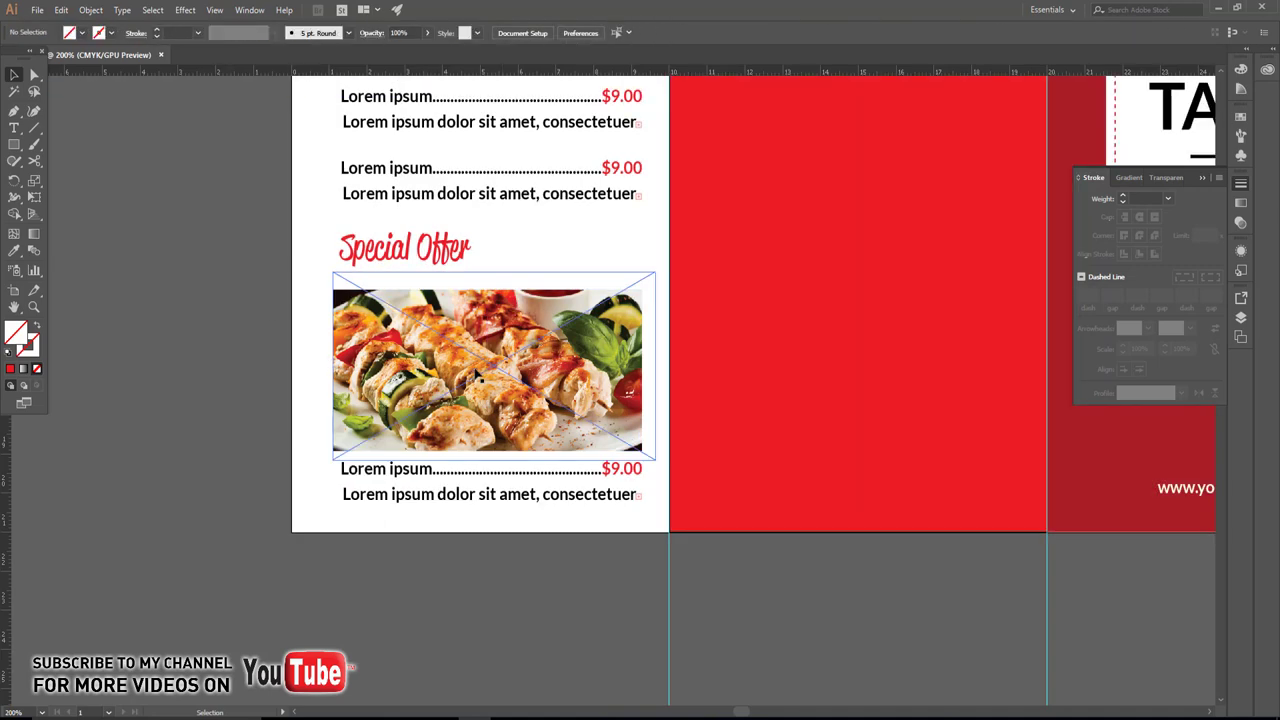
# Left-align the panel text to the photo, then adjust the photo's width and nudge it up.
pyautogui.scroll(-1, 405, 516)
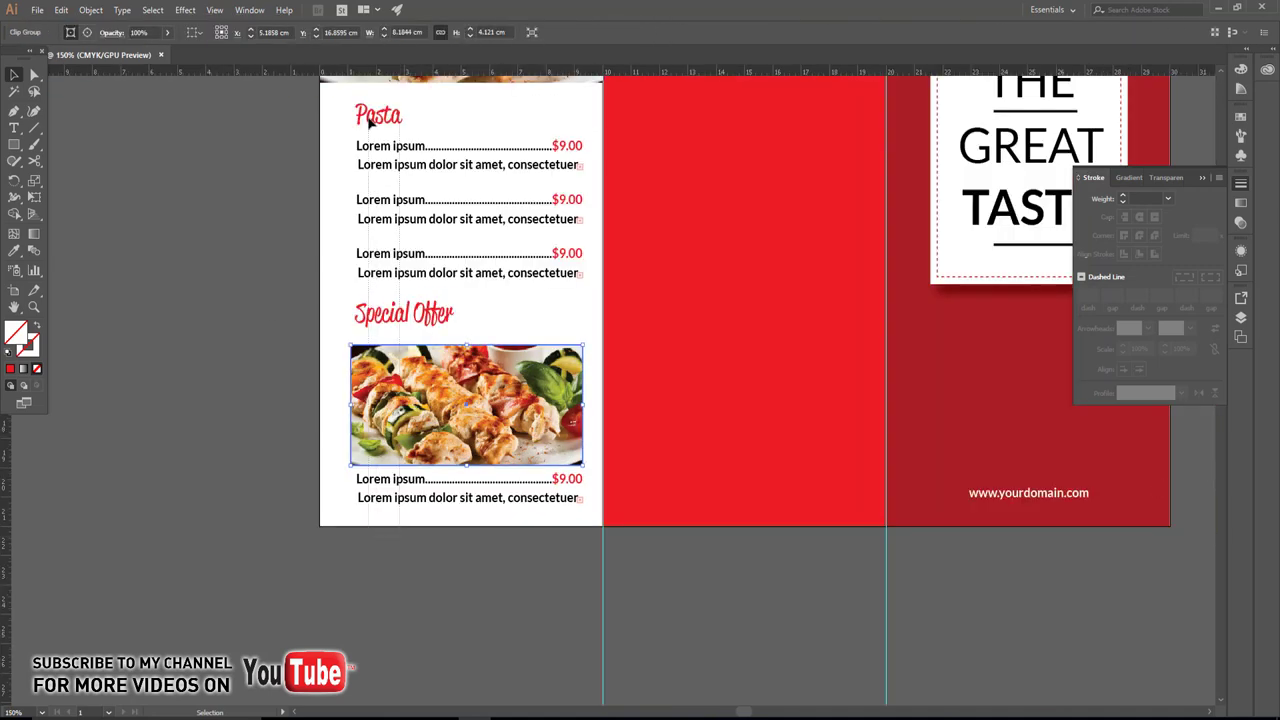
pyautogui.moveTo(368, 120); pyautogui.dragTo(590, 510)
pyautogui.click(200, 33)
pyautogui.click(192, 136)
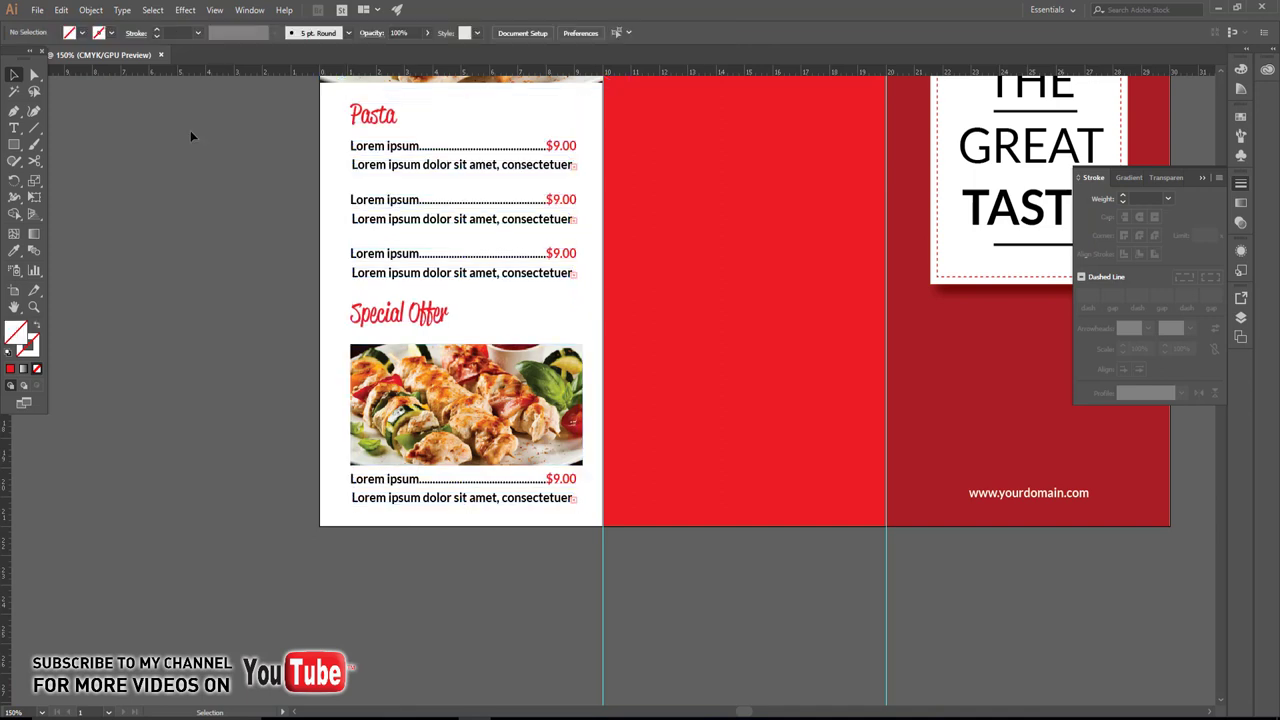
pyautogui.click(420, 390)
pyautogui.hscroll(-2, 494, 312)
pyautogui.moveTo(623, 403); pyautogui.dragTo(615, 410)
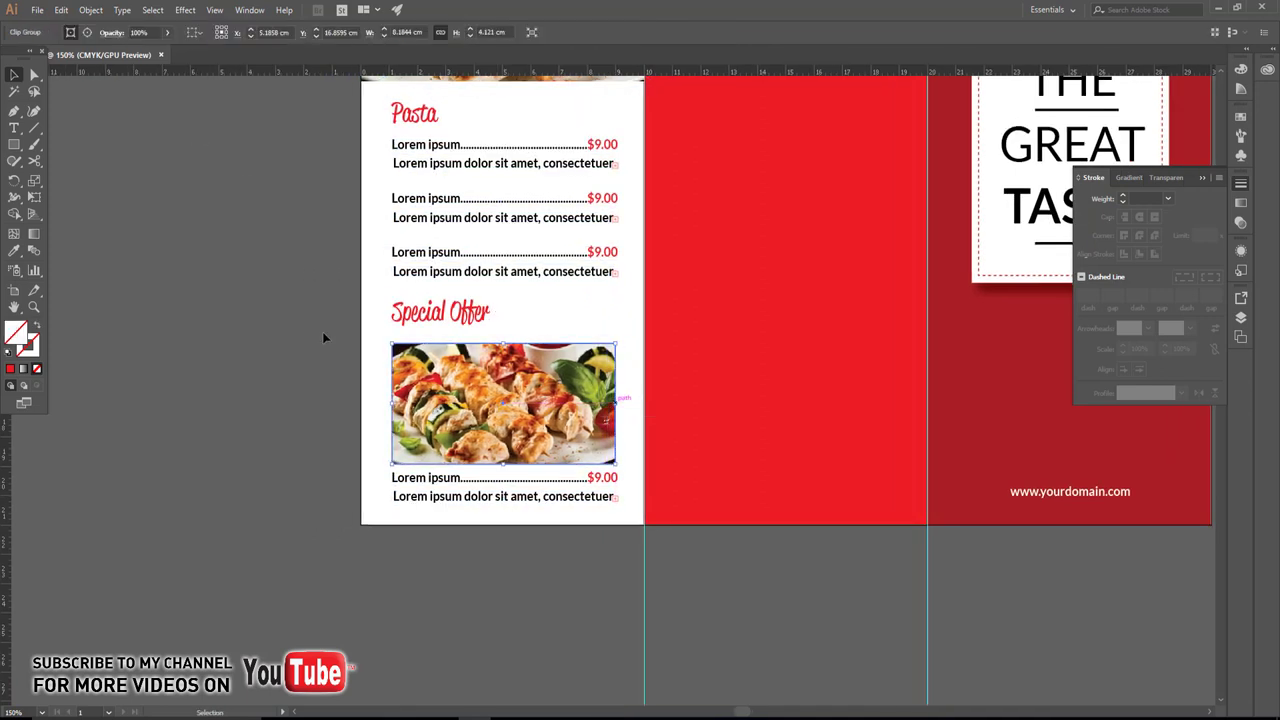
pyautogui.press('Up')
pyautogui.press('Up')
pyautogui.press('Up')
pyautogui.press('Up')
pyautogui.press('Up')
pyautogui.doubleClick(497, 393)
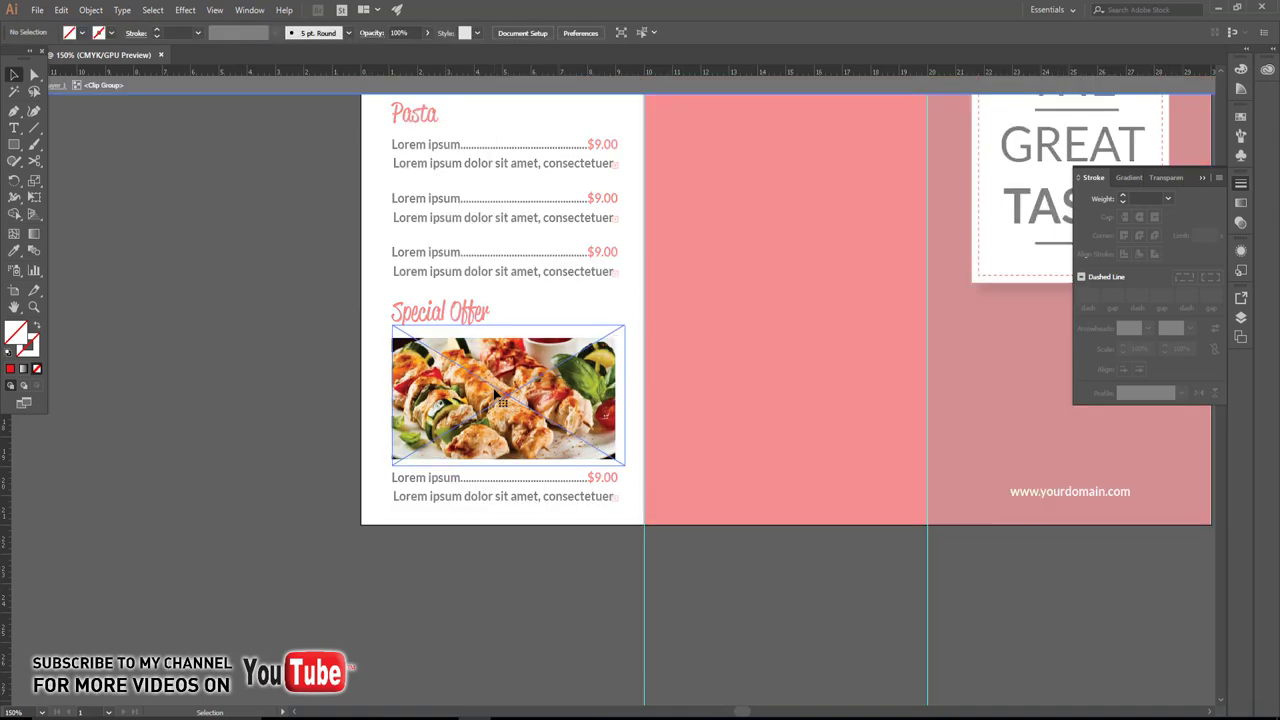
# Relink the Special Offer image to the kebabs_plate_salad photo.
pyautogui.click(137, 33)
pyautogui.click(130, 62)
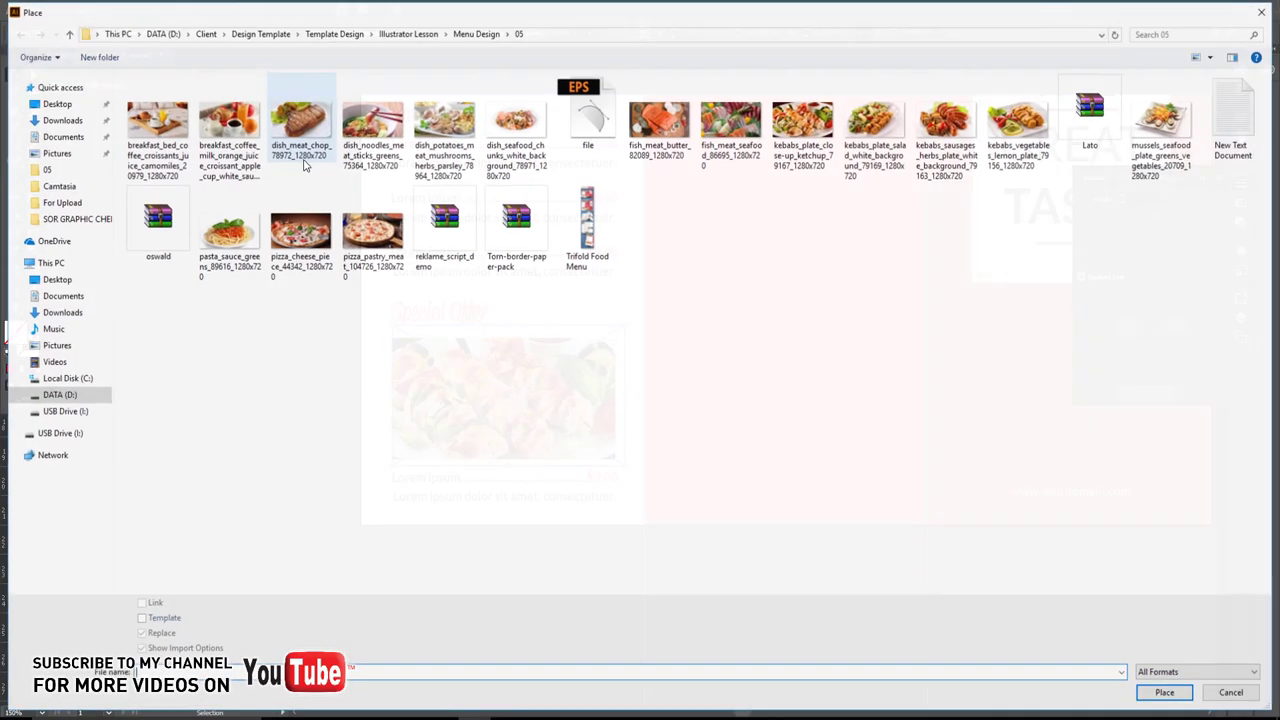
pyautogui.click(805, 125)
pyautogui.doubleClick(875, 125)
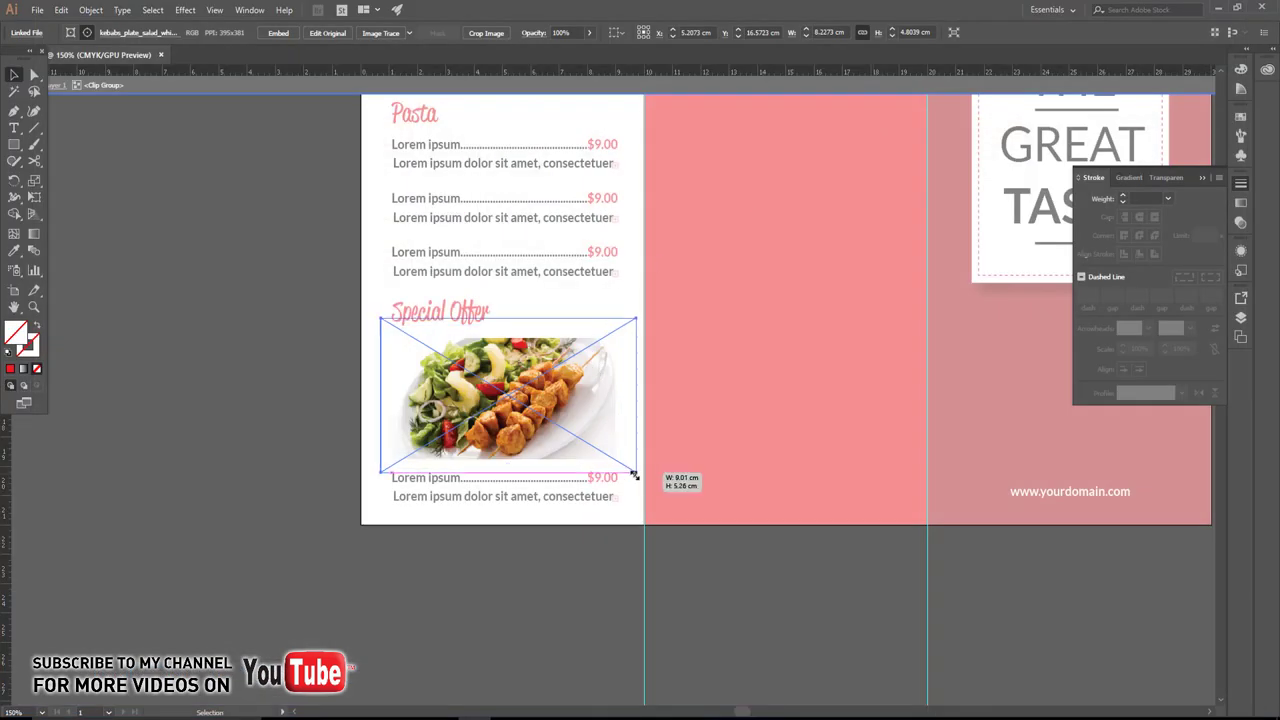
# Draw a small 2.17 cm circle to the left of the page.
pyautogui.doubleClick(276, 381)
pyautogui.moveTo(491, 333); pyautogui.dragTo(481, 367)
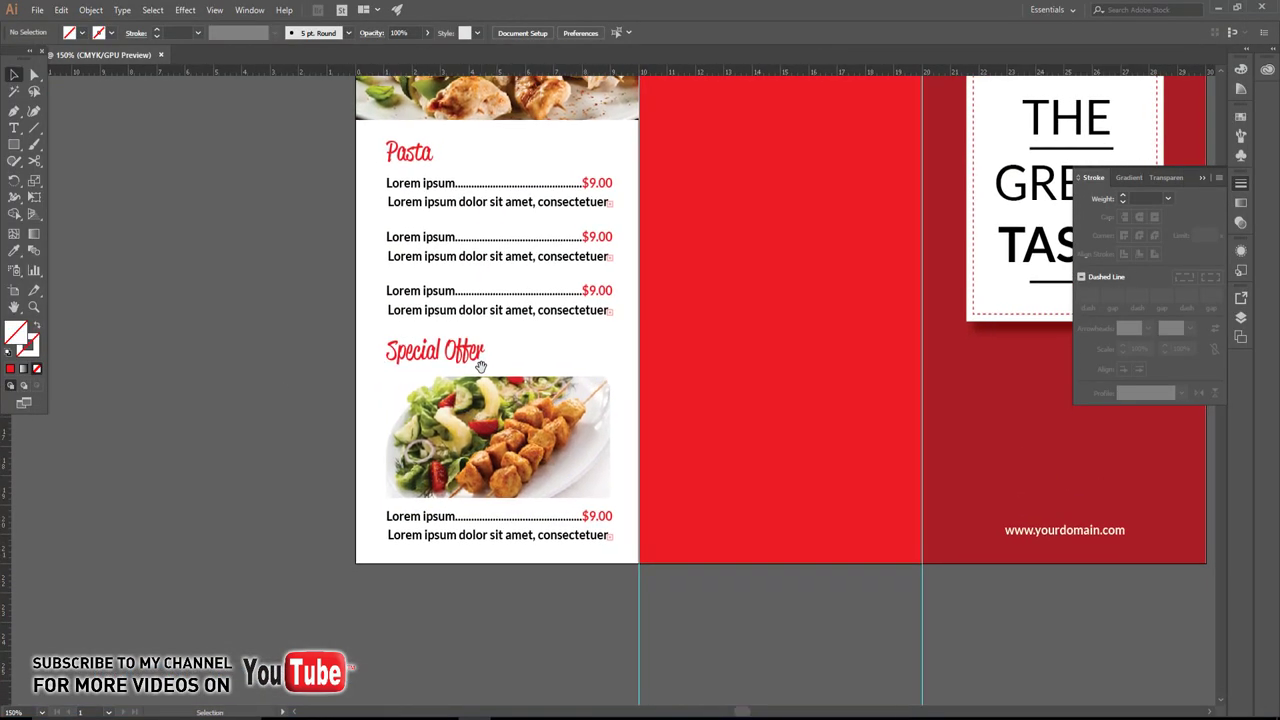
pyautogui.moveTo(14, 144); pyautogui.dragTo(86, 177)
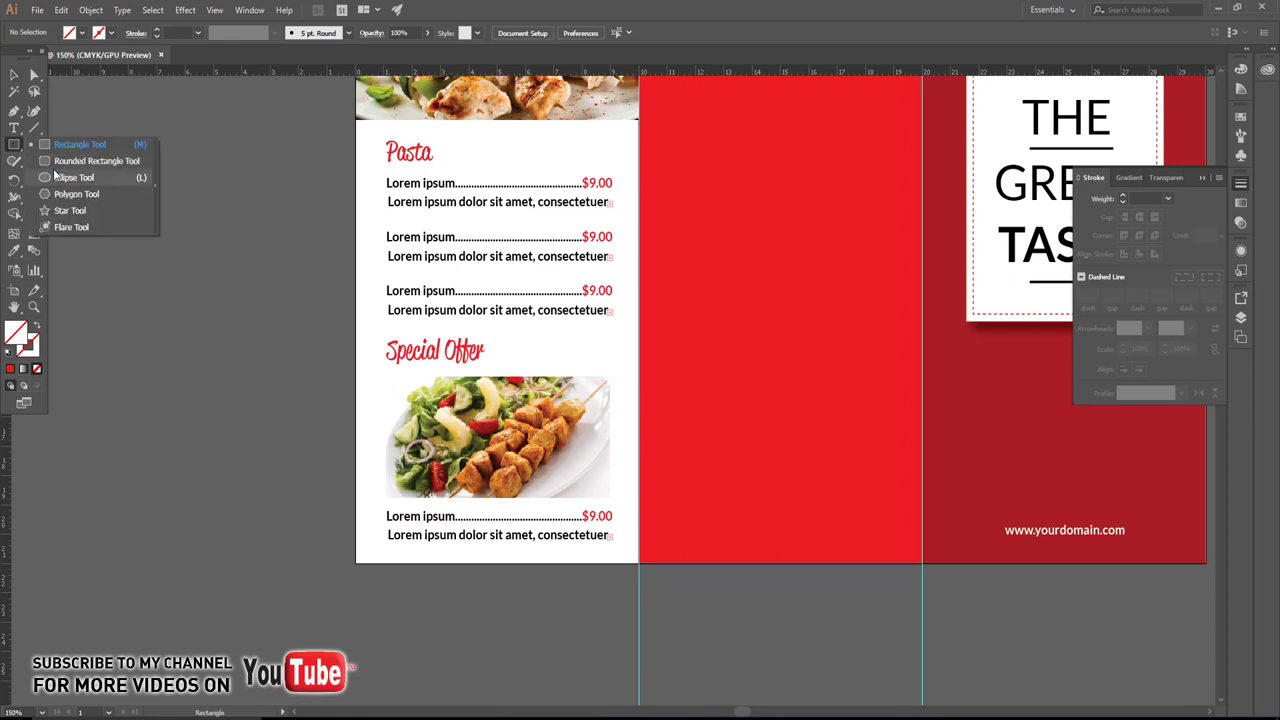
pyautogui.moveTo(238, 298); pyautogui.dragTo(300, 362)
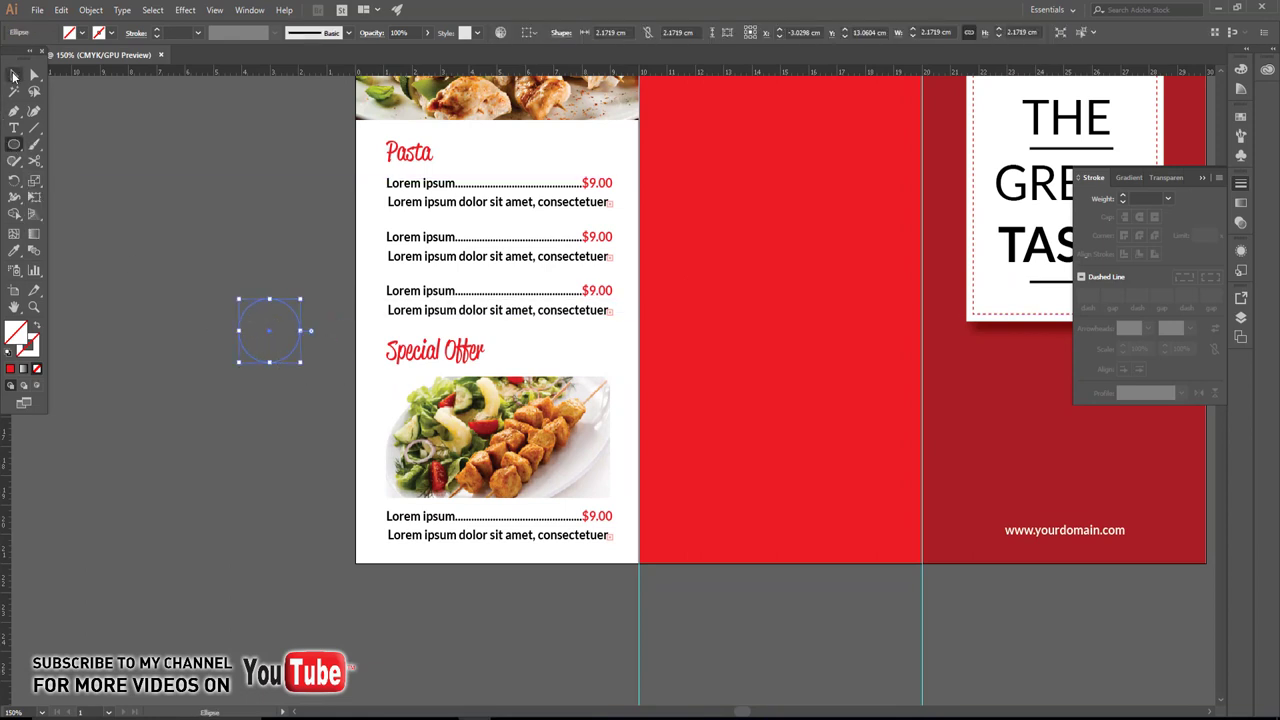
# Fill the circle with the brochure's red and give it a 5 pt light grey outline.
pyautogui.click(14, 251)
pyautogui.click(759, 266)
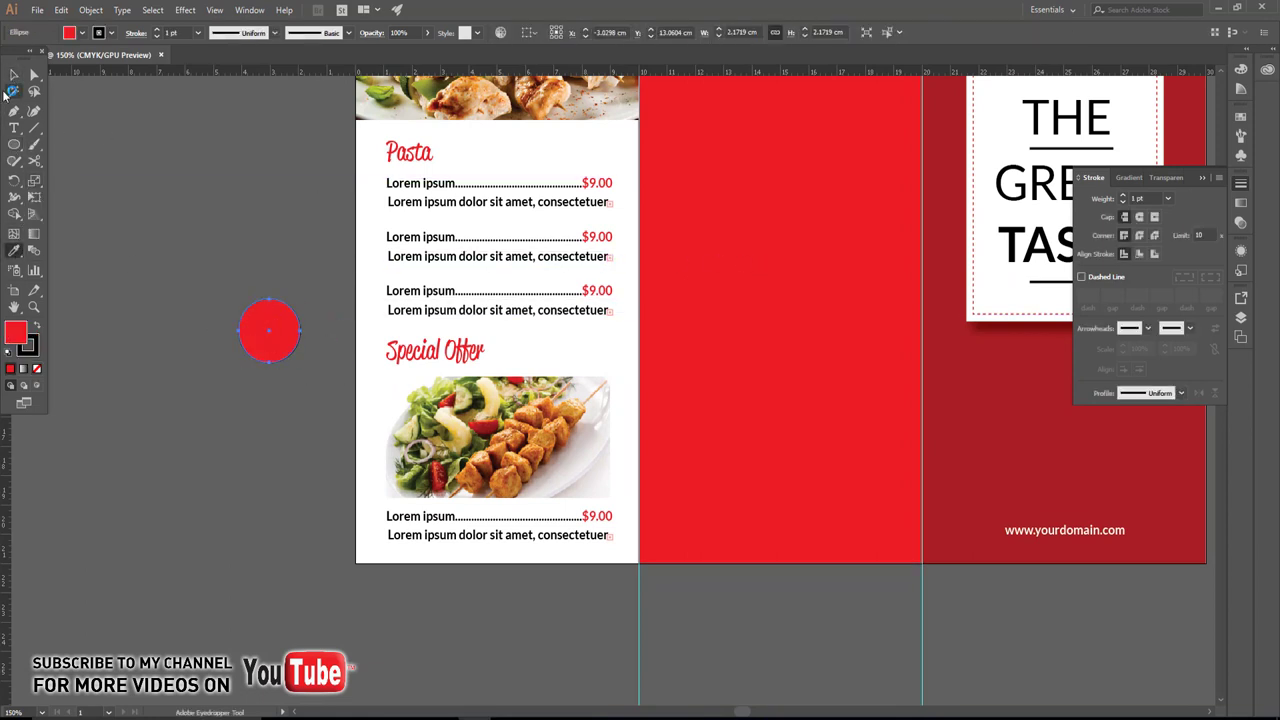
pyautogui.click(14, 75)
pyautogui.click(112, 33)
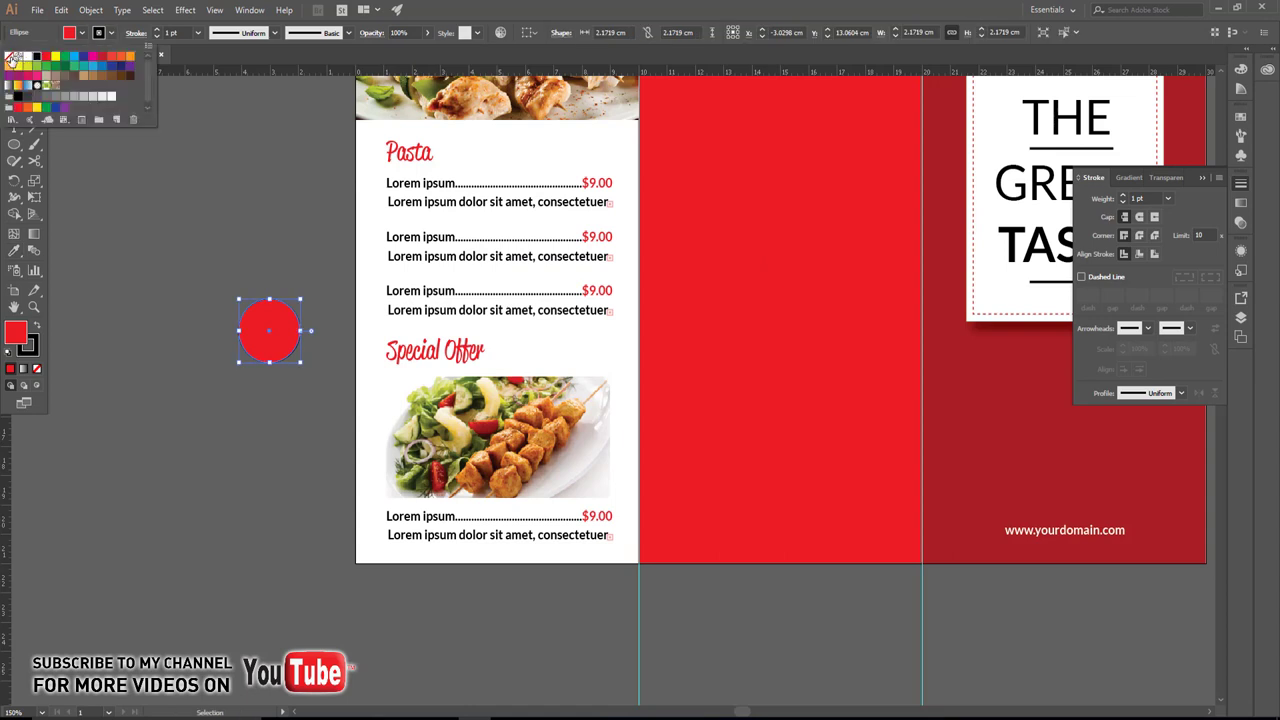
pyautogui.click(26, 58)
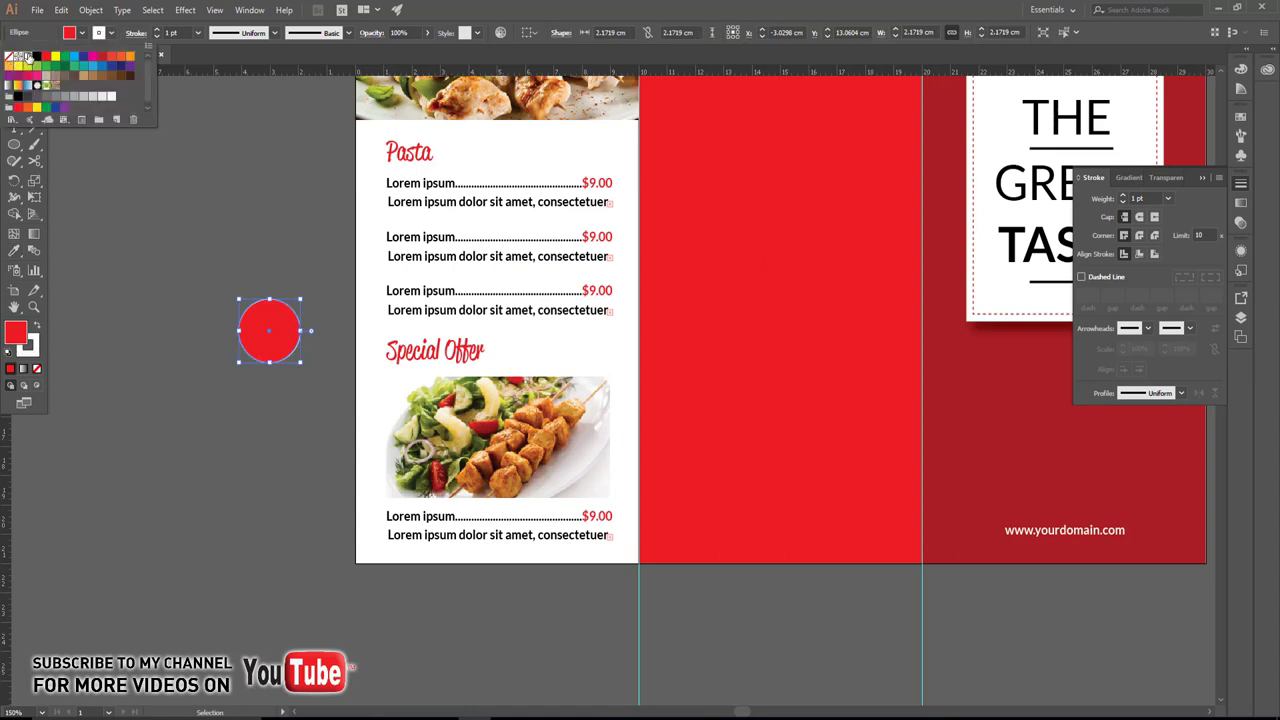
pyautogui.click(83, 97)
pyautogui.click(157, 31)
pyautogui.click(157, 31)
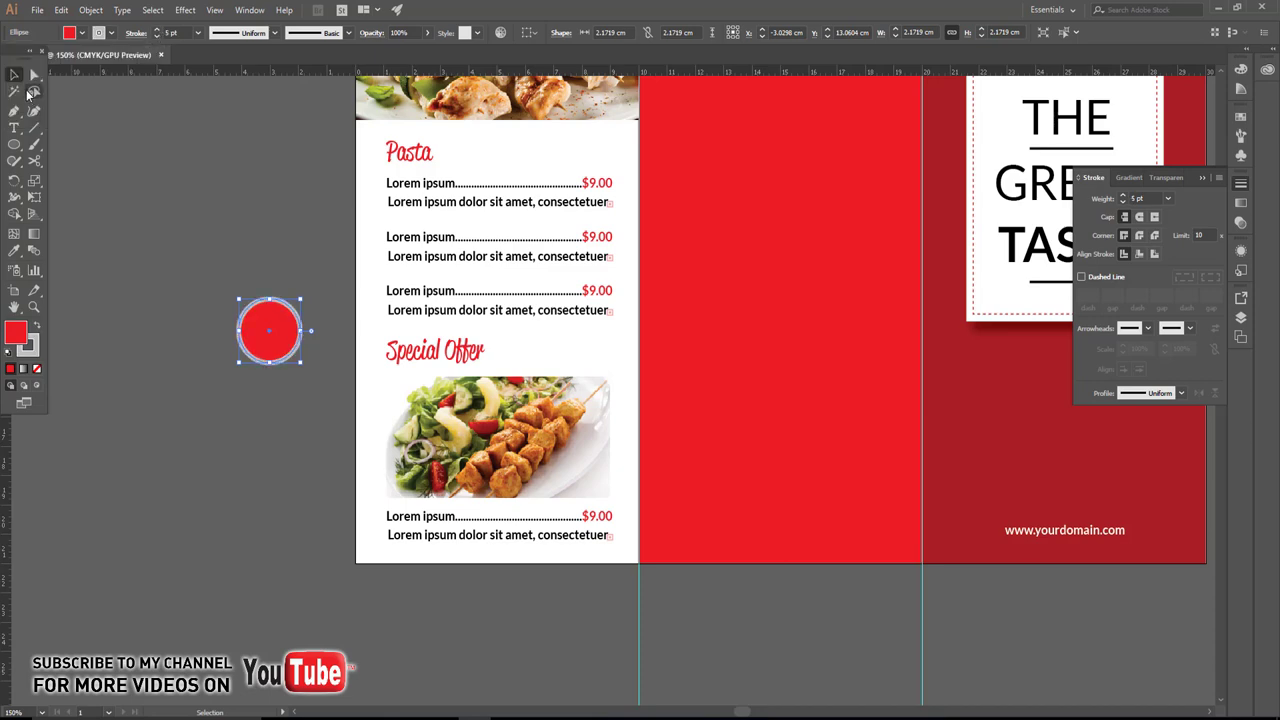
pyautogui.click(256, 280)
# Create '$10' text in the menu's Lato Bold style and place it on the circle.
pyautogui.hotkey('ctrl', '+')
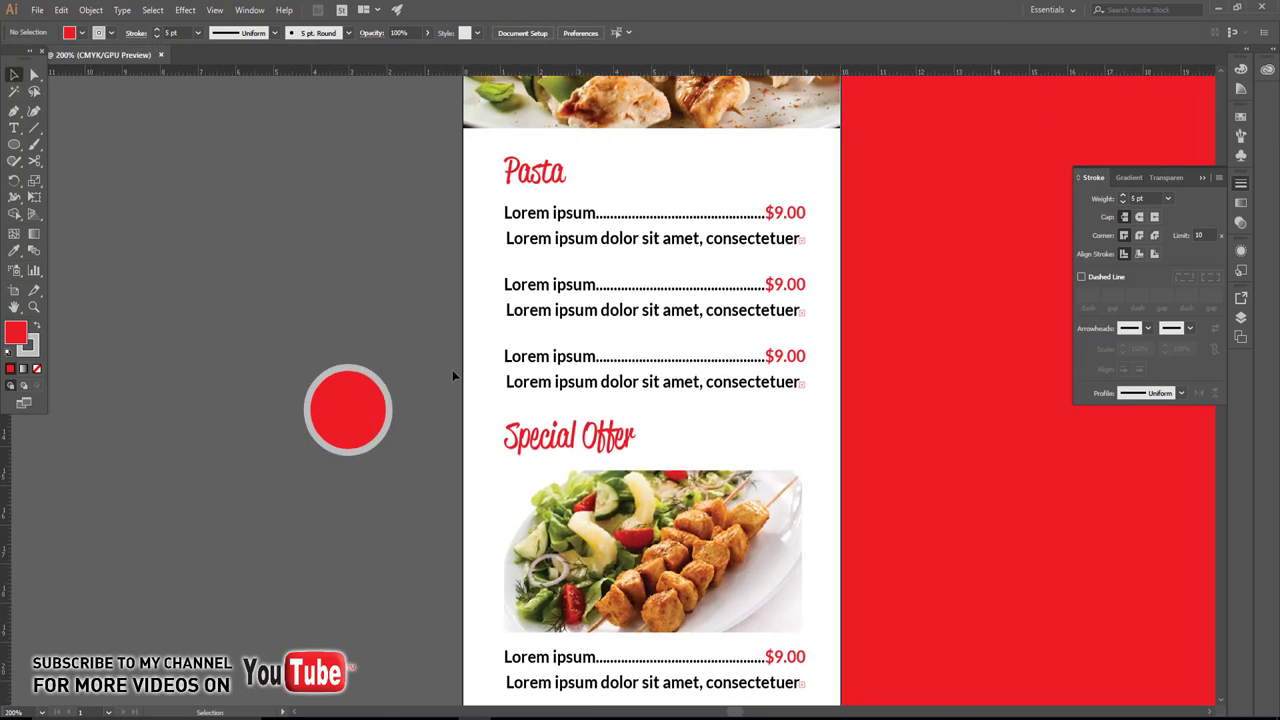
pyautogui.press('t')
pyautogui.click(295, 260)
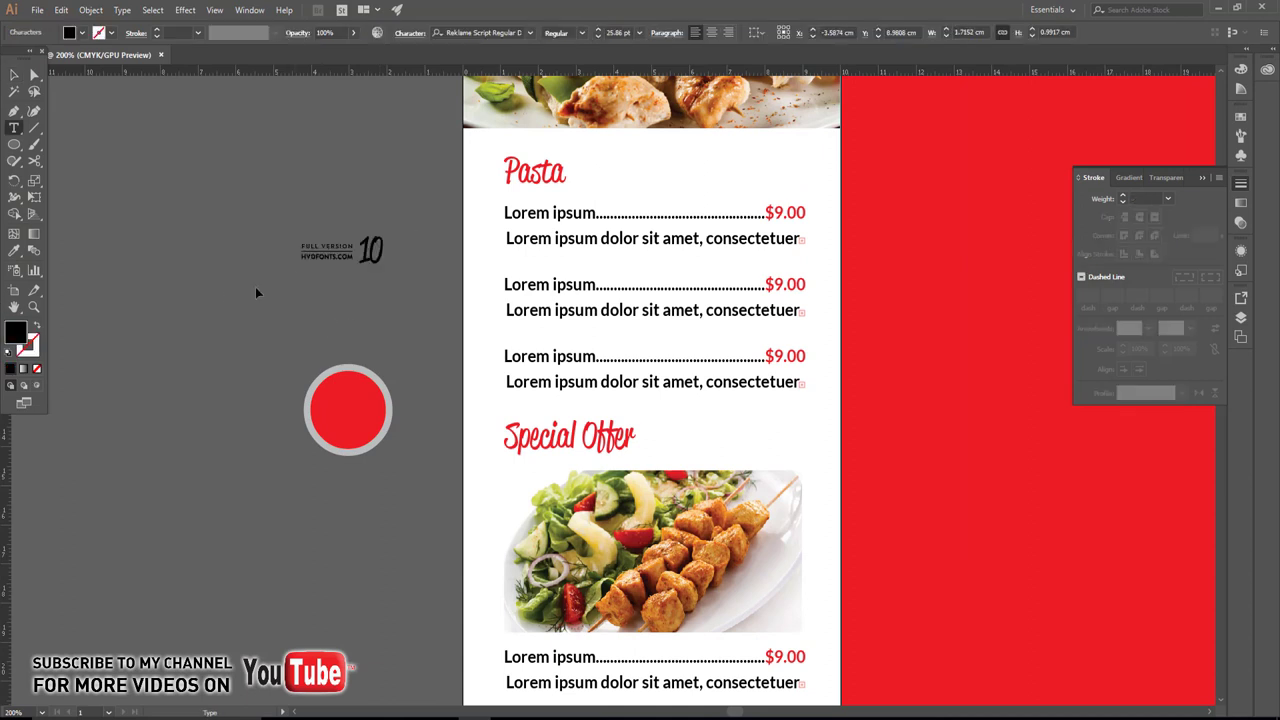
pyautogui.hotkey('ctrl', 'a')
pyautogui.click(14, 250)
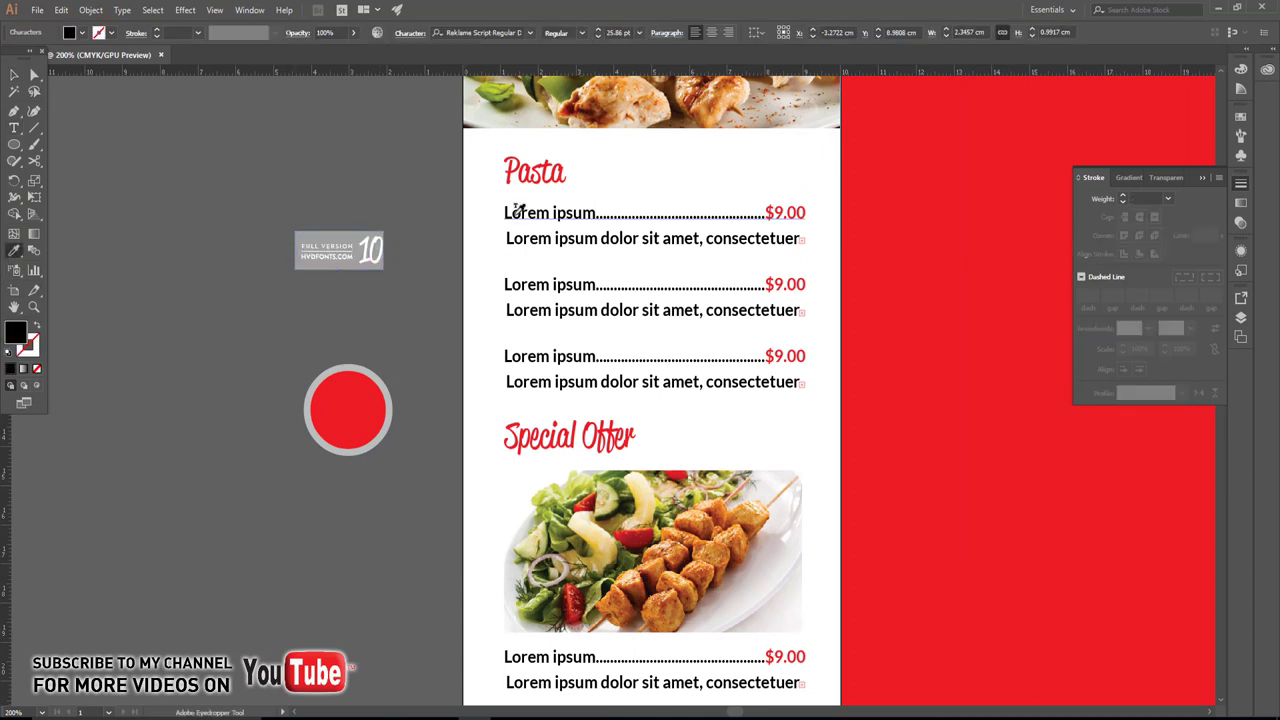
pyautogui.click(517, 210)
pyautogui.click(14, 74)
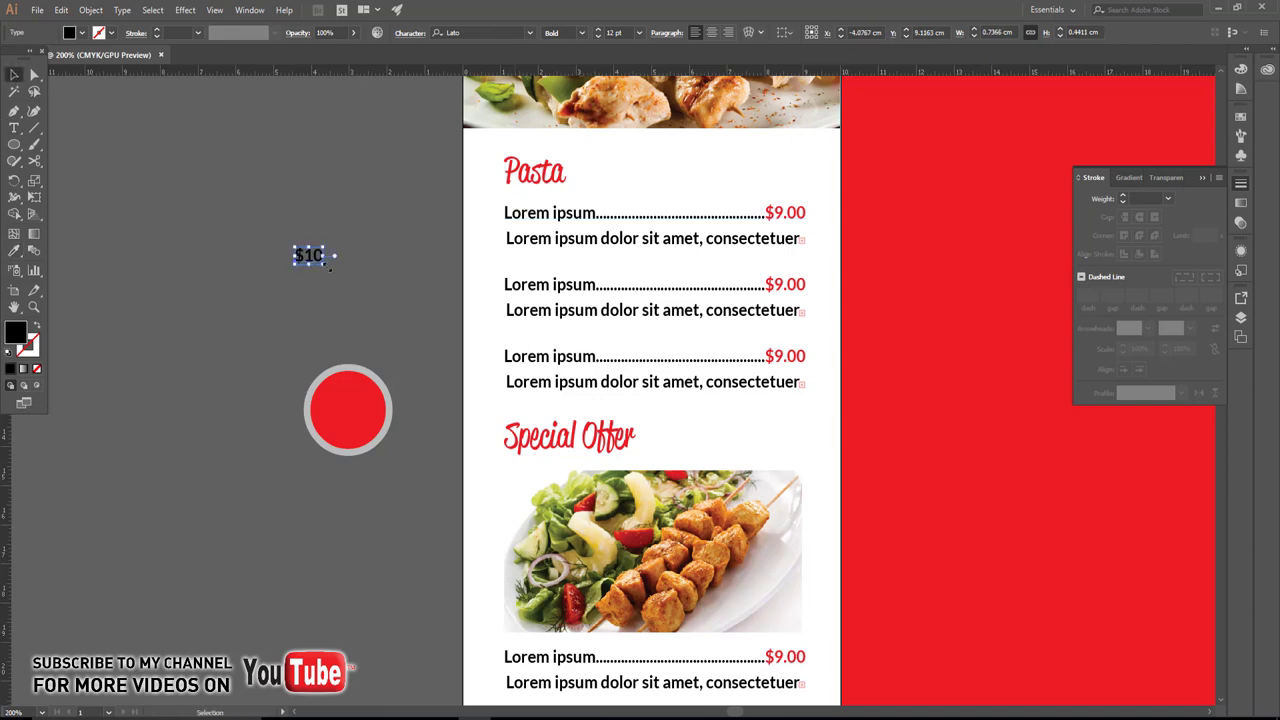
pyautogui.moveTo(330, 268)
pyautogui.mouseDown()
pyautogui.moveTo(369, 416)
pyautogui.moveTo(344, 413)
pyautogui.mouseUp()
# Make the $10 text white and select it together with the circle.
pyautogui.scroll(3, 378, 428)
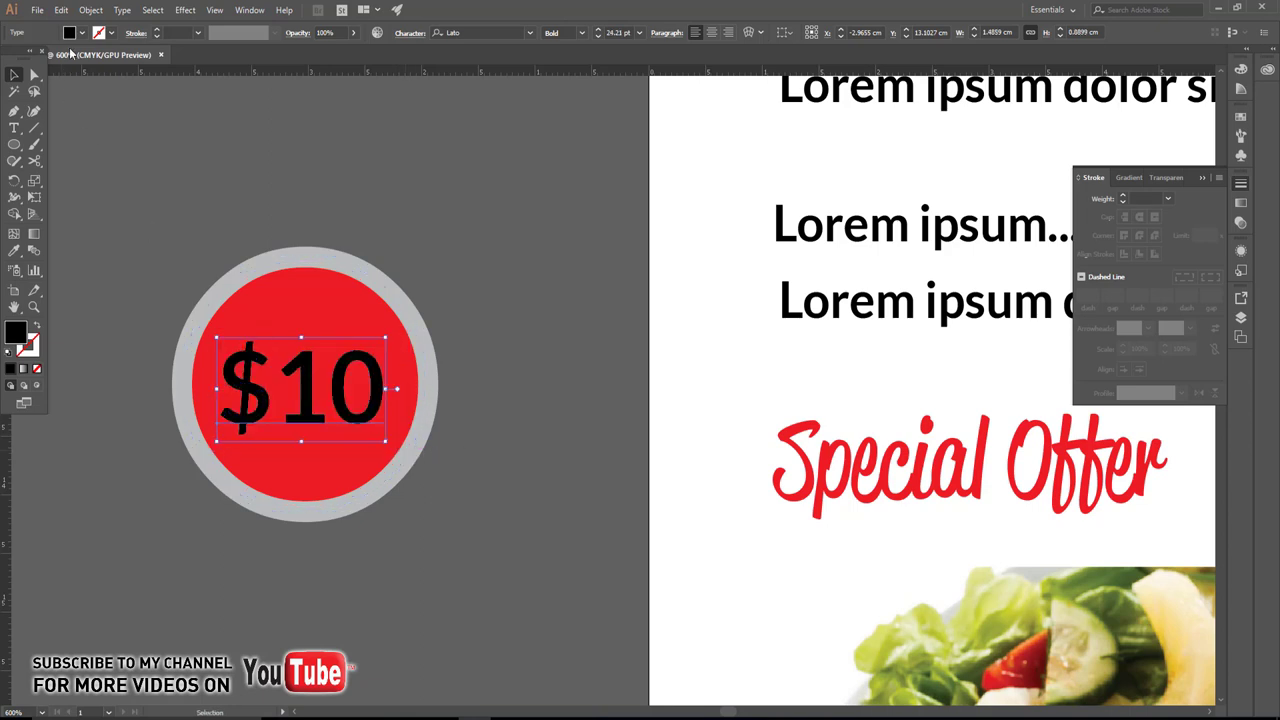
pyautogui.click(82, 33)
pyautogui.click(28, 58)
pyautogui.click(170, 150)
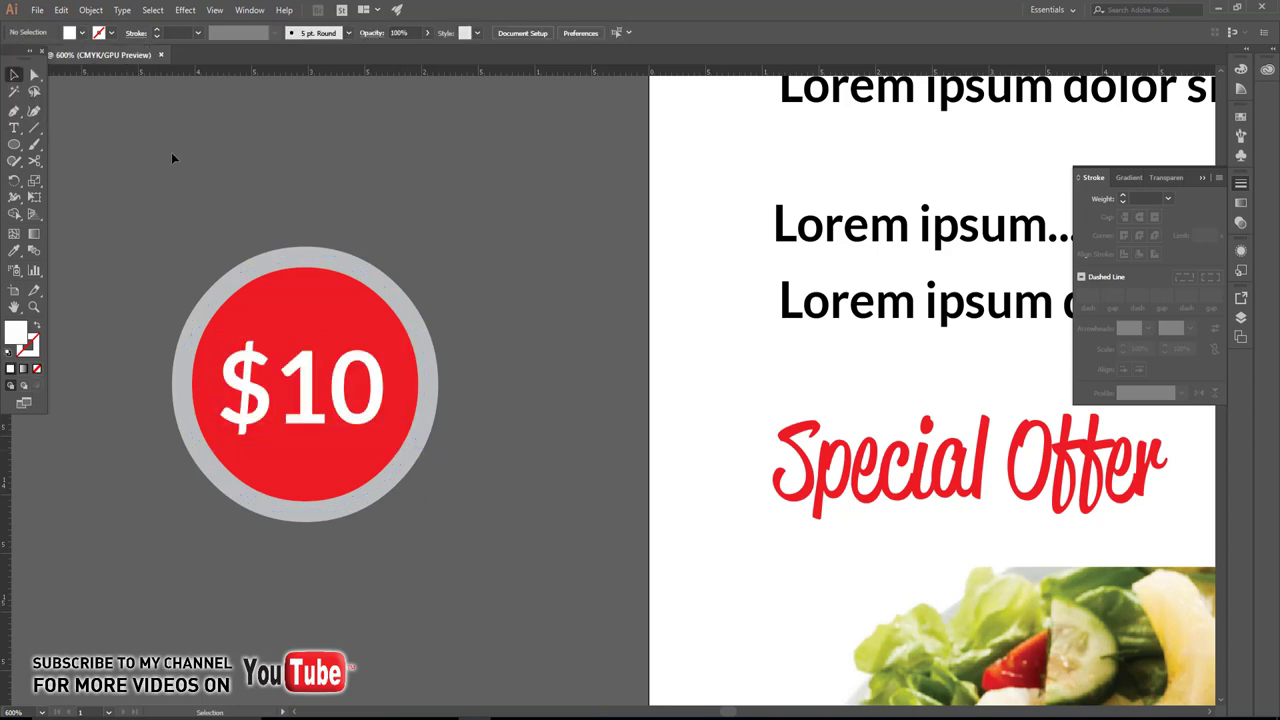
pyautogui.click(410, 473)
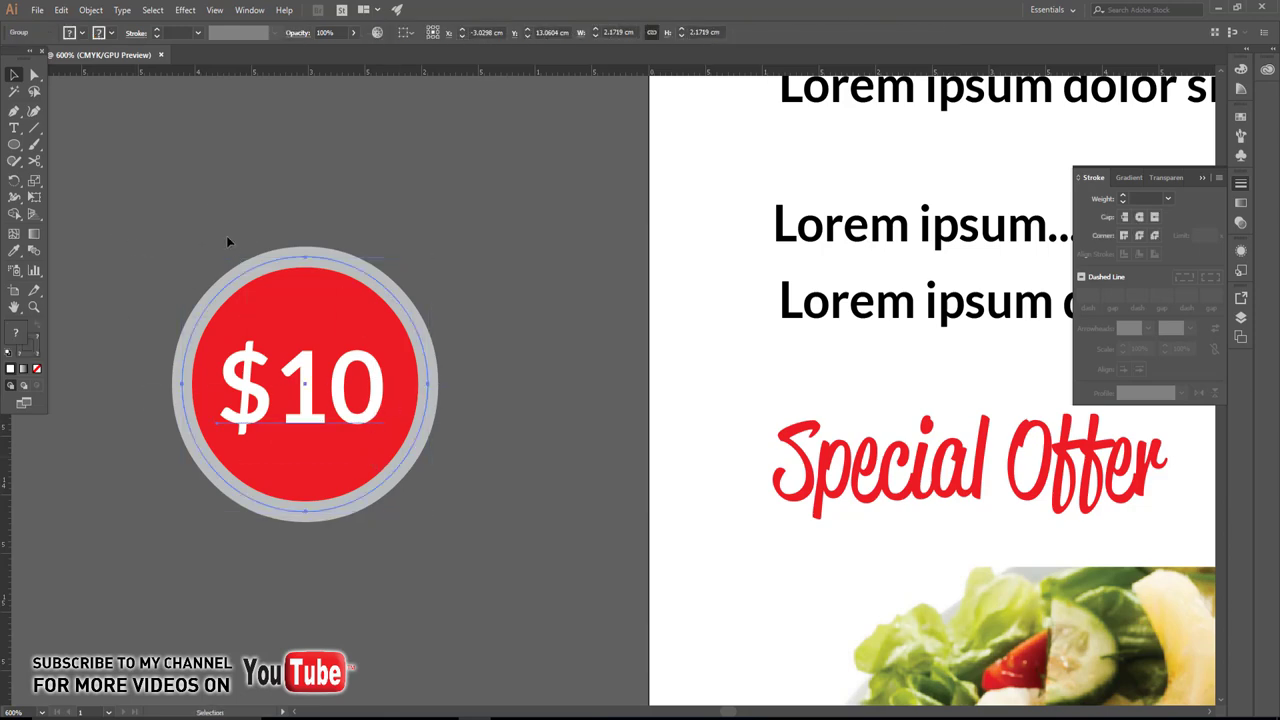
pyautogui.hotkey('ctrl', '-')
pyautogui.hotkey('ctrl', '-')
pyautogui.hotkey('ctrl', '-')
pyautogui.hotkey('ctrl', '-')
# Shrink the $10 badge and place it on the photo's top-right corner.
pyautogui.moveTo(358, 389)
pyautogui.mouseDown()
pyautogui.moveTo(290, 362)
pyautogui.moveTo(573, 408)
pyautogui.mouseUp()
pyautogui.hotkey('ctrl', '+')
pyautogui.hotkey('ctrl', '+')
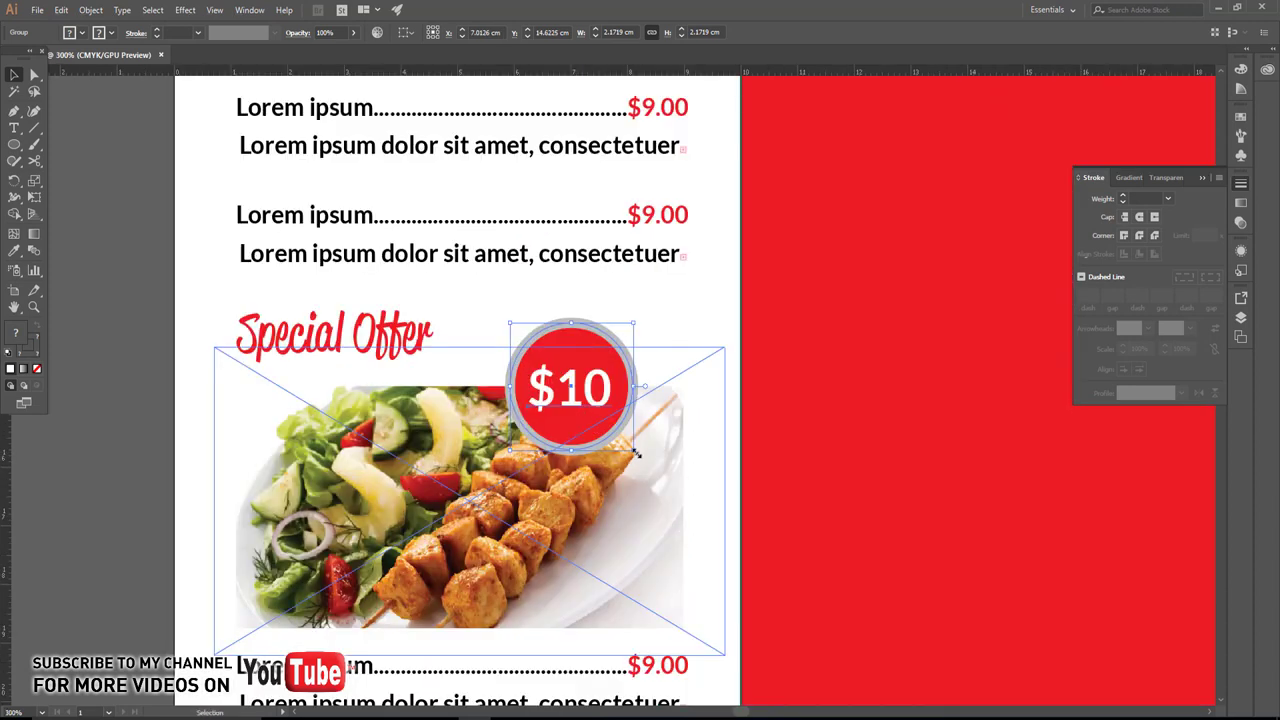
pyautogui.moveTo(637, 455); pyautogui.dragTo(618, 433)
pyautogui.moveTo(572, 387); pyautogui.dragTo(621, 387)
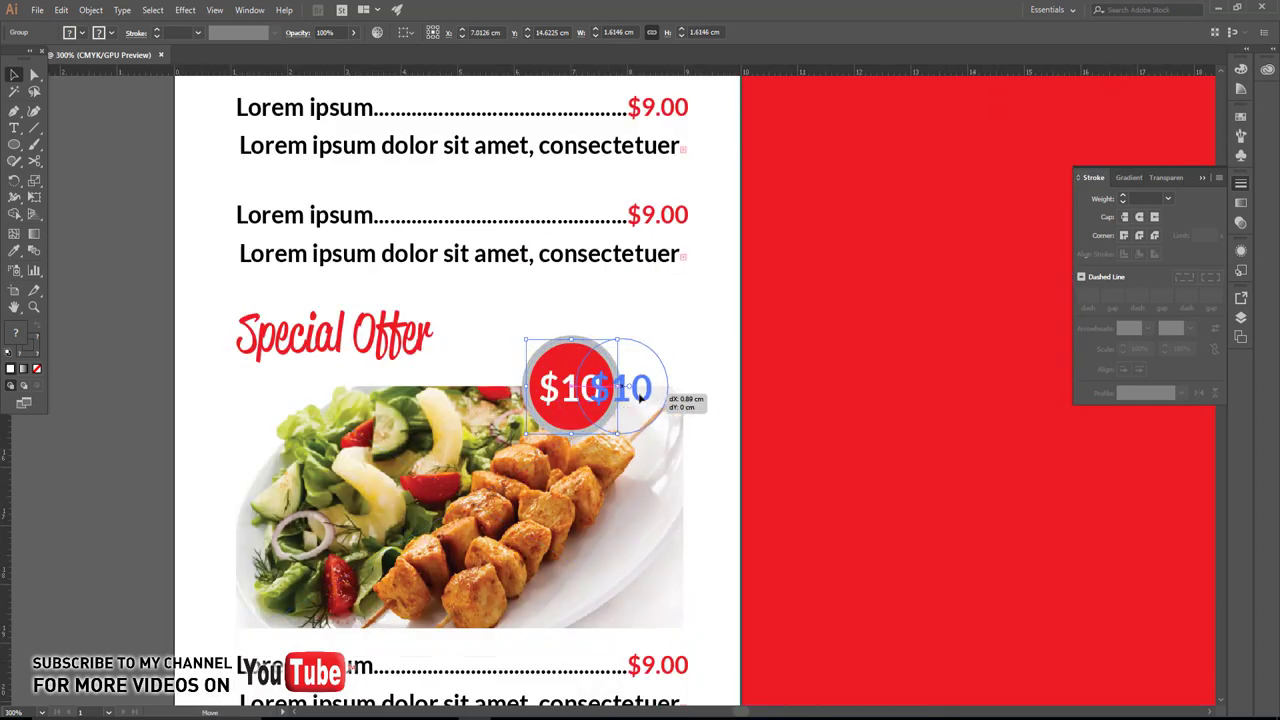
pyautogui.click(152, 308)
pyautogui.moveTo(14, 144); pyautogui.dragTo(52, 226)
pyautogui.moveTo(14, 146); pyautogui.dragTo(60, 210)
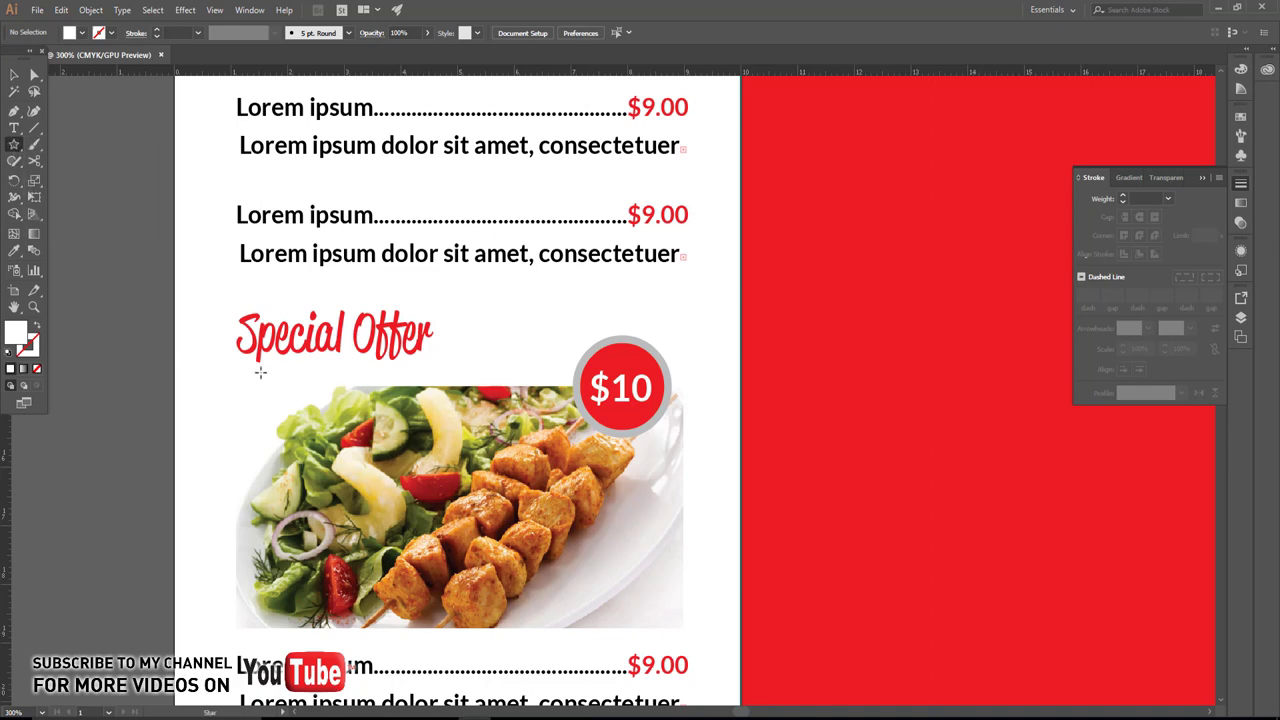
# Draw a star after Special Offer and fill it with the heading's red.
pyautogui.scroll(3, 260, 372)
pyautogui.moveTo(621, 287); pyautogui.dragTo(641, 316)
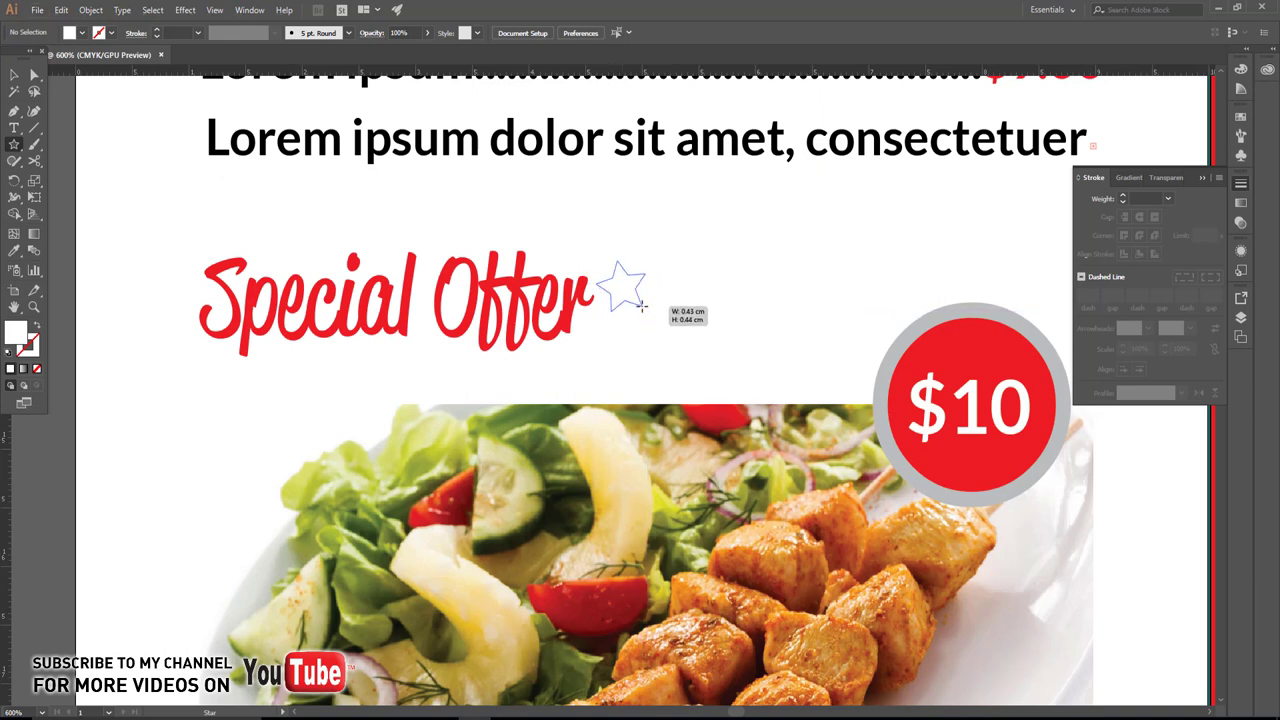
pyautogui.click(14, 74)
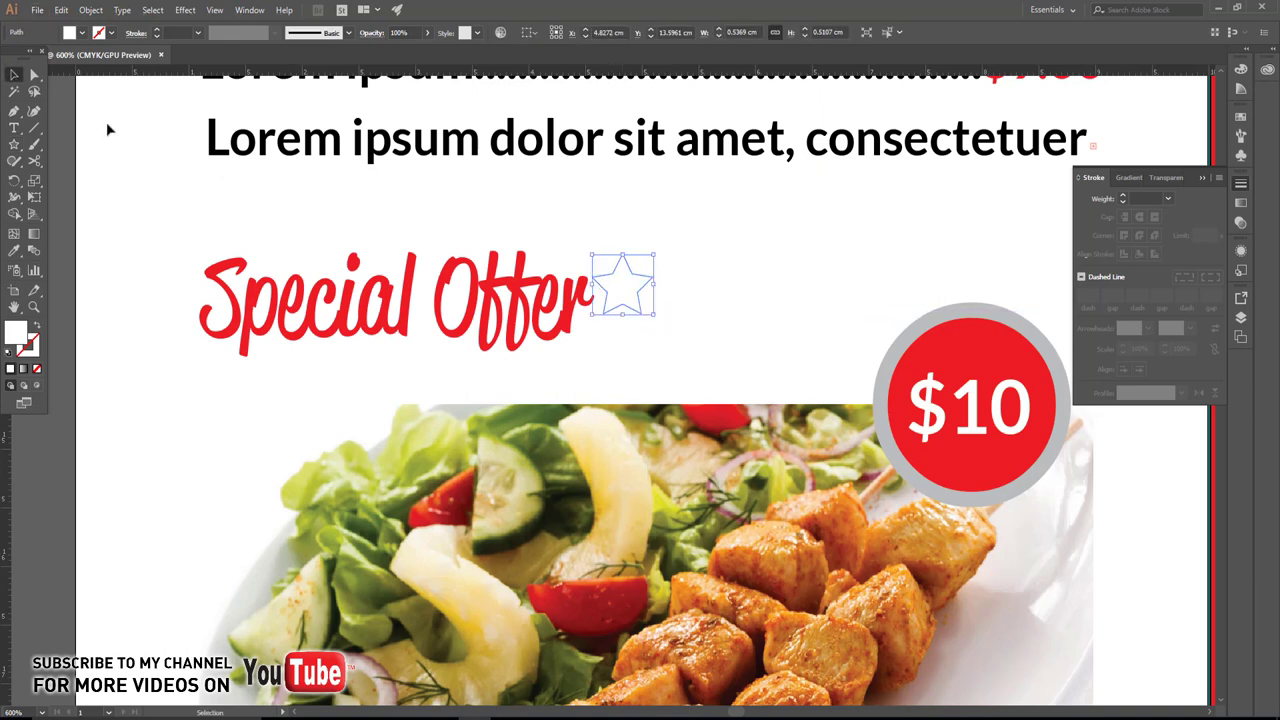
pyautogui.click(16, 254)
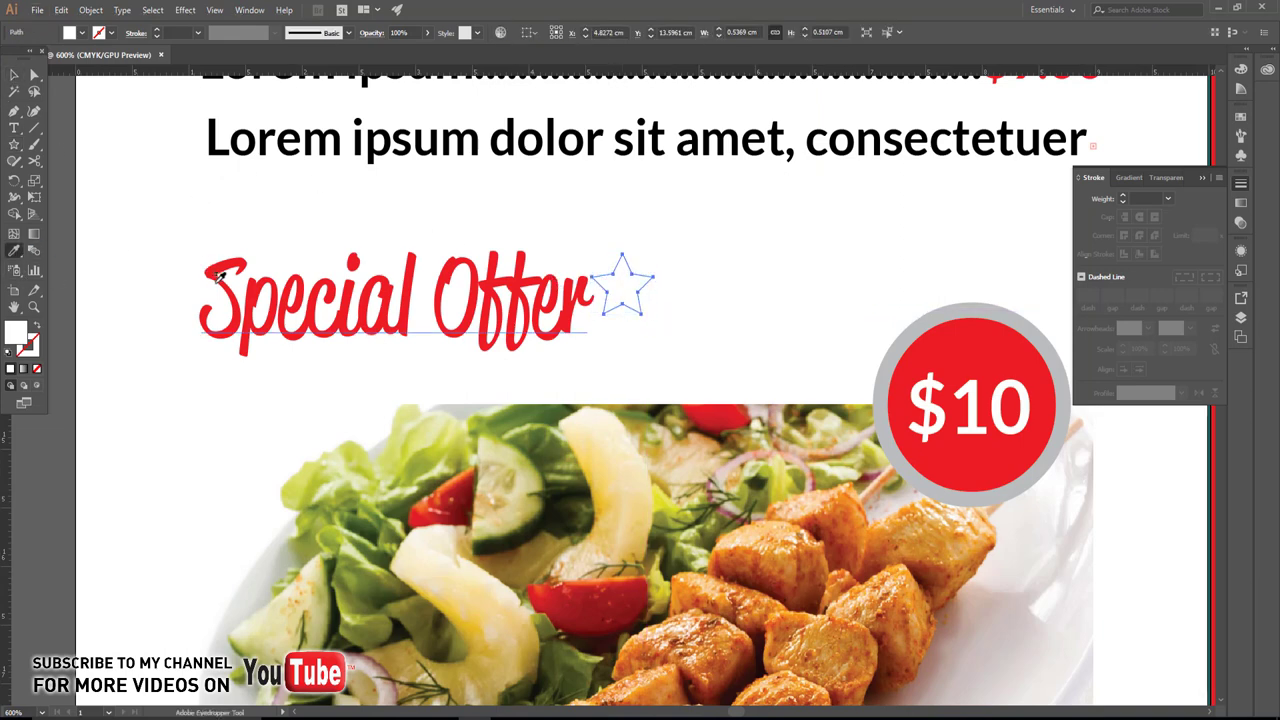
pyautogui.click(213, 275)
pyautogui.press('v')
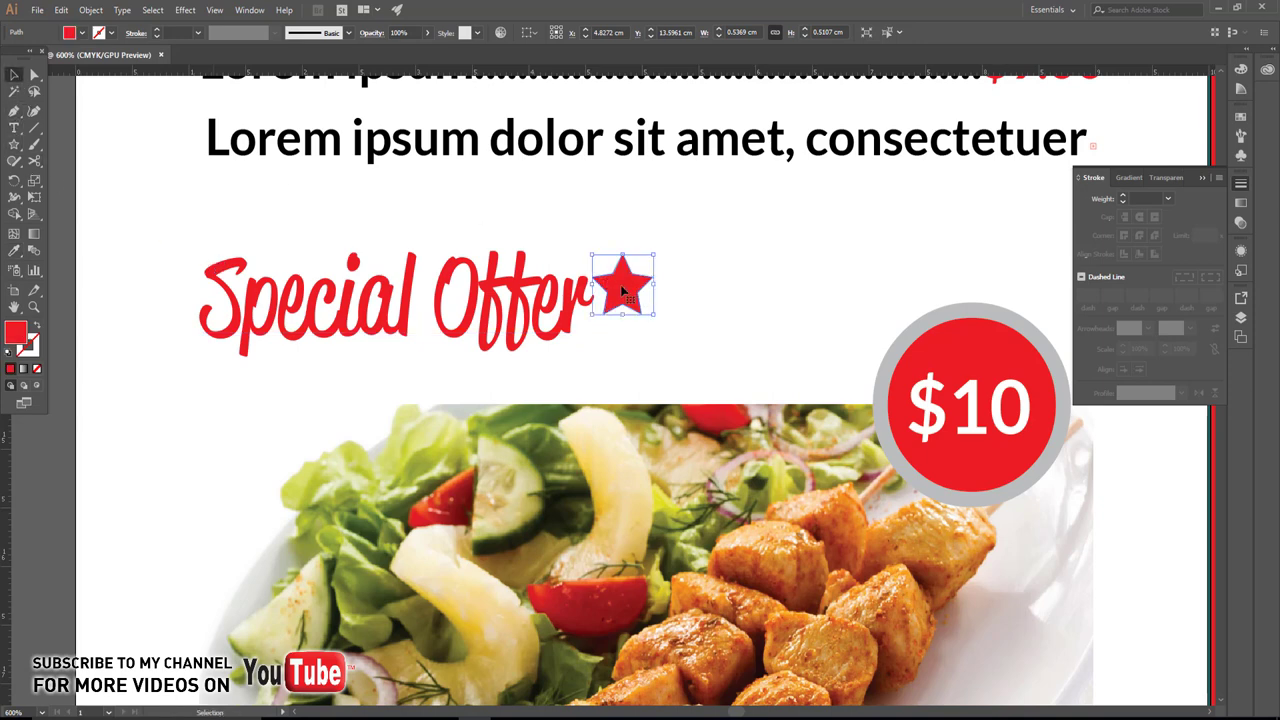
pyautogui.moveTo(622, 290); pyautogui.dragTo(714, 313)
# Repeat the star into four evenly spaced copies, group them, and scale the row down.
pyautogui.hotkey('ctrl', 'd')
pyautogui.hotkey('ctrl', 'd')
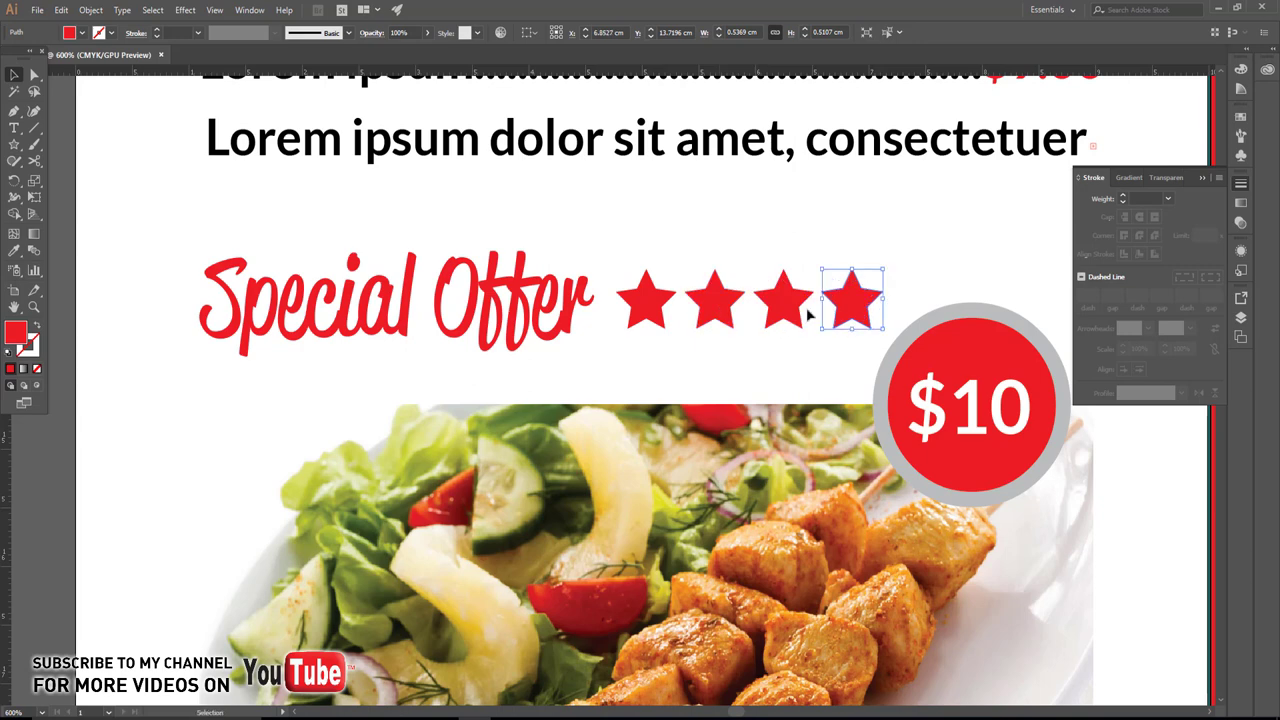
pyautogui.keyDown('shift'); pyautogui.click(775, 305); pyautogui.keyUp('shift')
pyautogui.keyDown('shift'); pyautogui.click(714, 305); pyautogui.keyUp('shift')
pyautogui.keyDown('shift'); pyautogui.click(650, 310); pyautogui.keyUp('shift')
pyautogui.hotkey('ctrl', 'g')
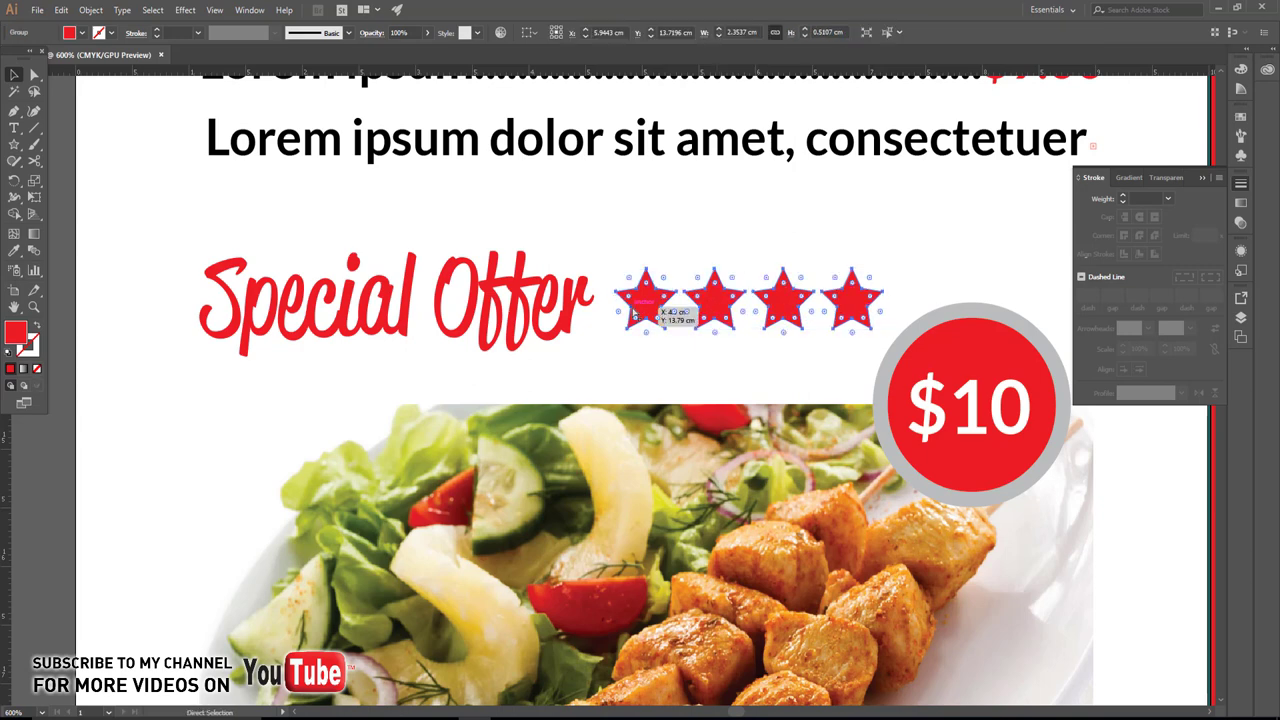
pyautogui.press('v')
pyautogui.moveTo(886, 333); pyautogui.dragTo(813, 313)
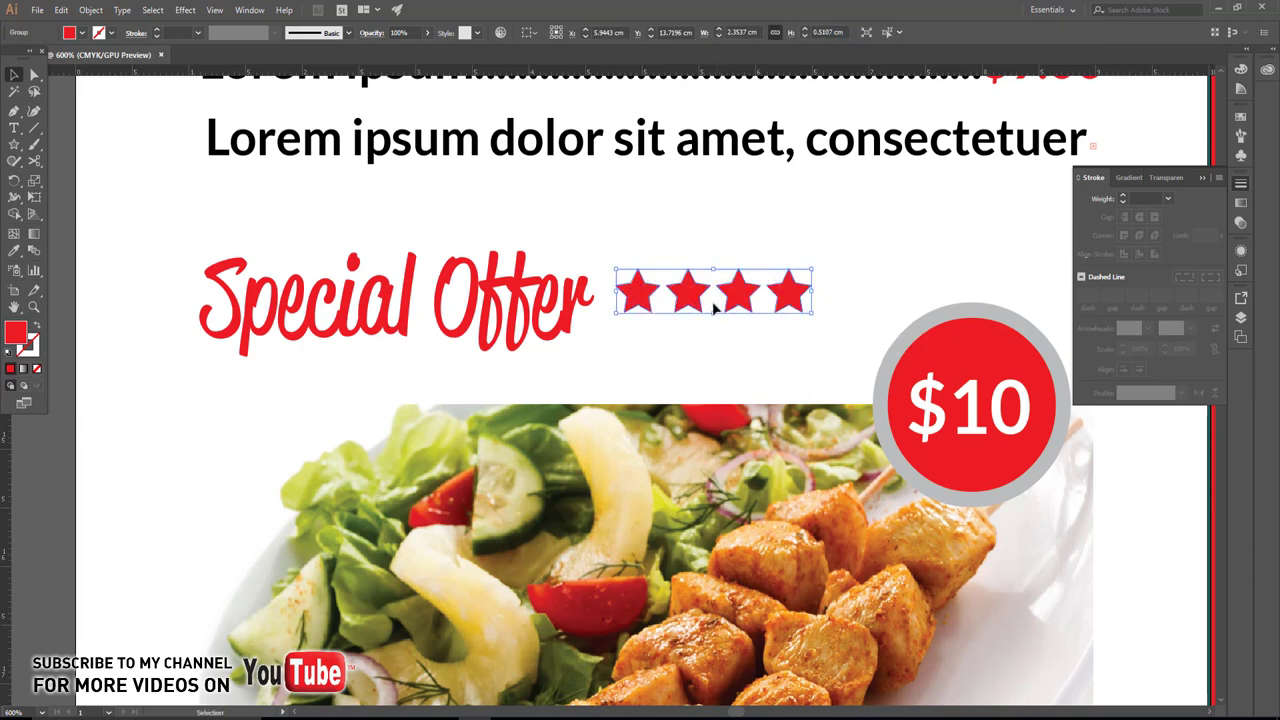
pyautogui.moveTo(714, 313); pyautogui.dragTo(714, 301)
pyautogui.hotkey('ctrl', '-')
pyautogui.hotkey('ctrl', '-')
pyautogui.hotkey('ctrl', '-')
pyautogui.hotkey('ctrl', '-')
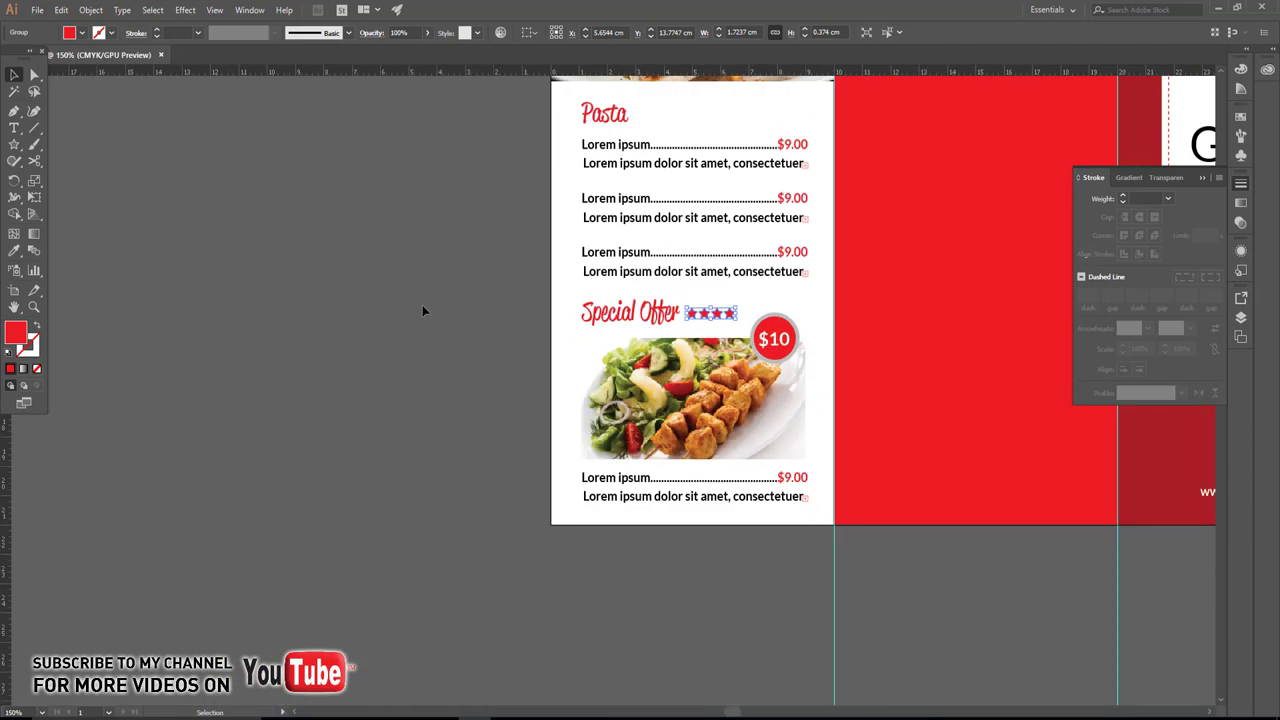
pyautogui.click(423, 311)
# Copy the Pasta heading onto the red middle panel and make it white.
pyautogui.moveTo(423, 311); pyautogui.dragTo(311, 341)
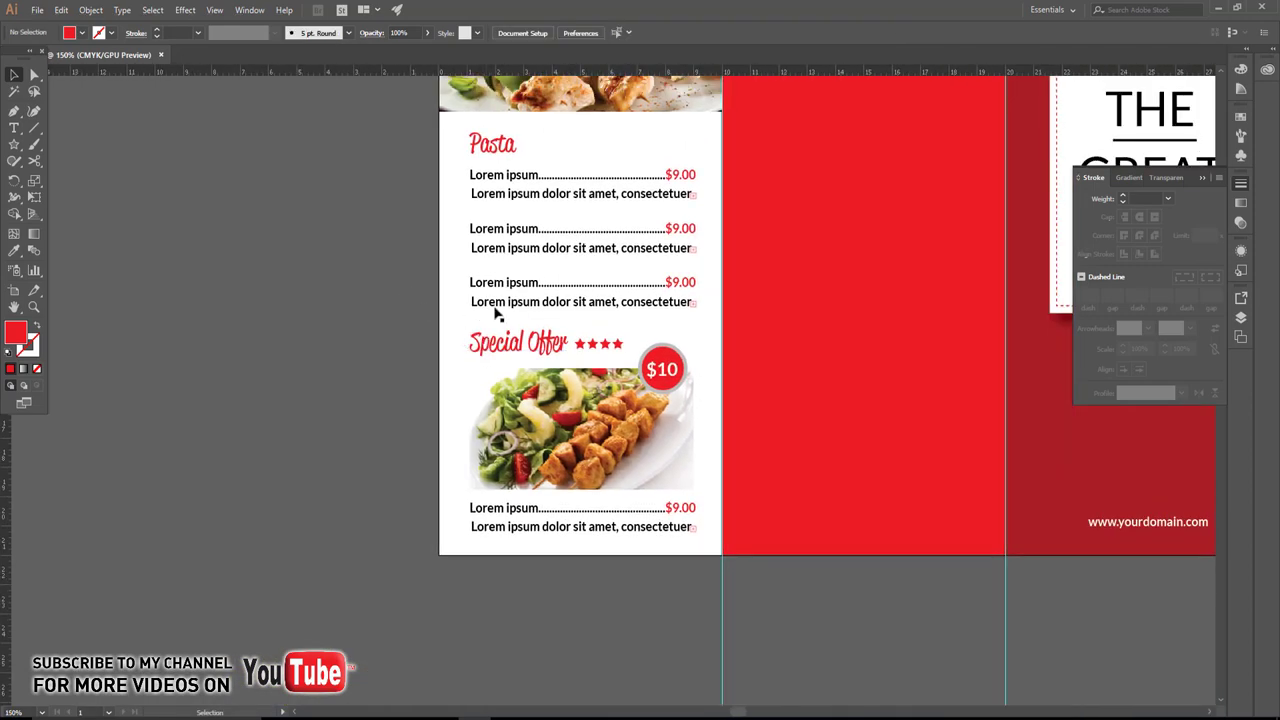
pyautogui.moveTo(857, 224); pyautogui.dragTo(768, 240)
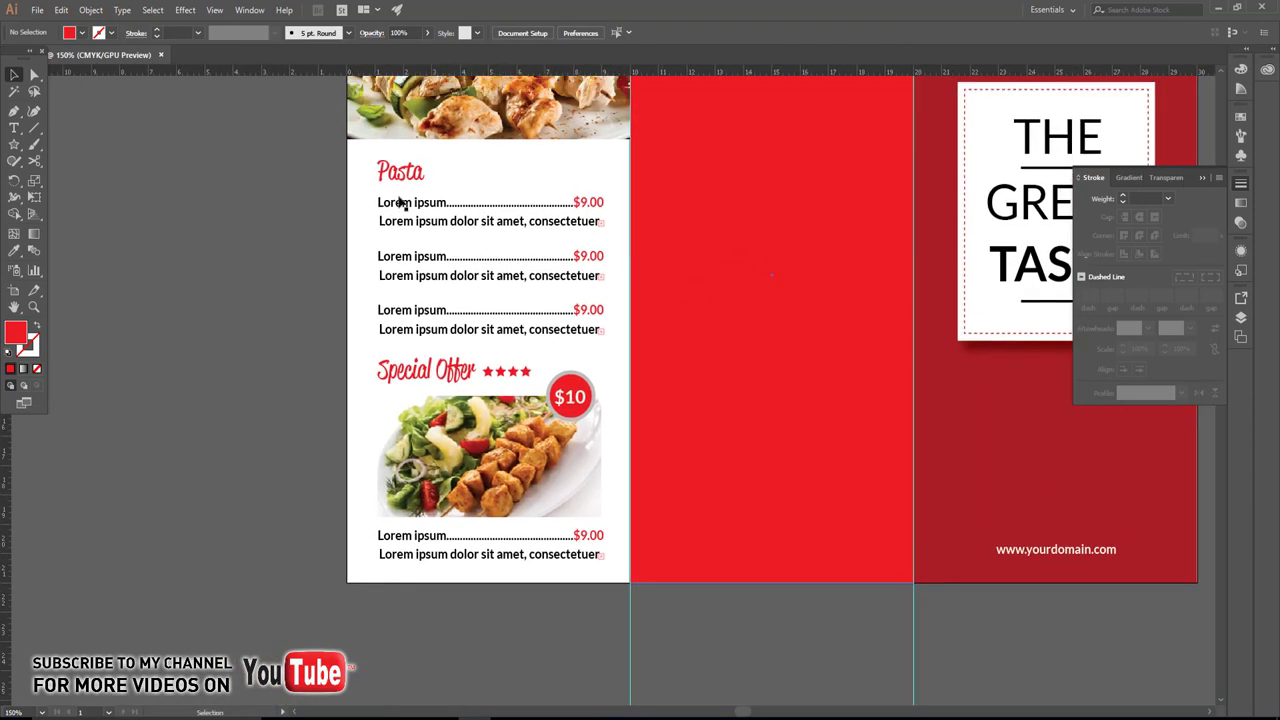
pyautogui.keyDown('alt'); pyautogui.moveTo(400, 171); pyautogui.dragTo(703, 216); pyautogui.keyUp('alt')
pyautogui.click(80, 33)
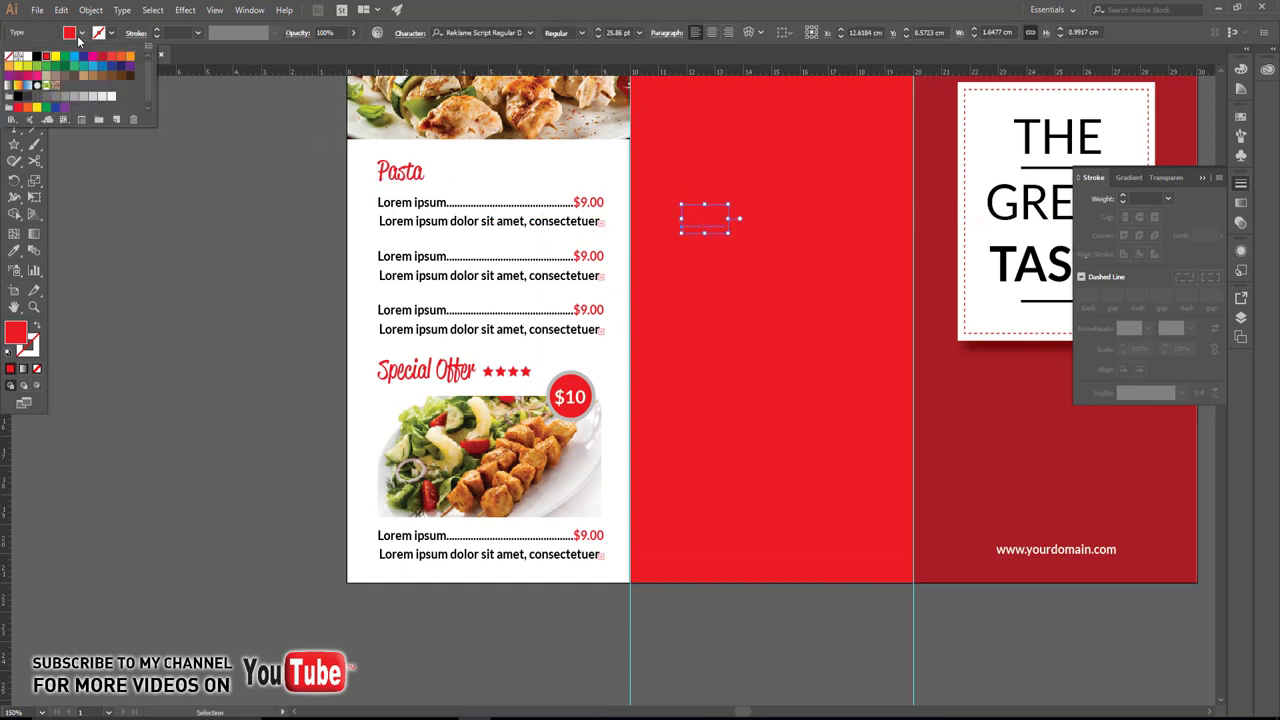
pyautogui.click(20, 57)
# Retype it as 'Visit Us', enlarge and tilt it, and copy the website line beneath.
pyautogui.doubleClick(704, 219)
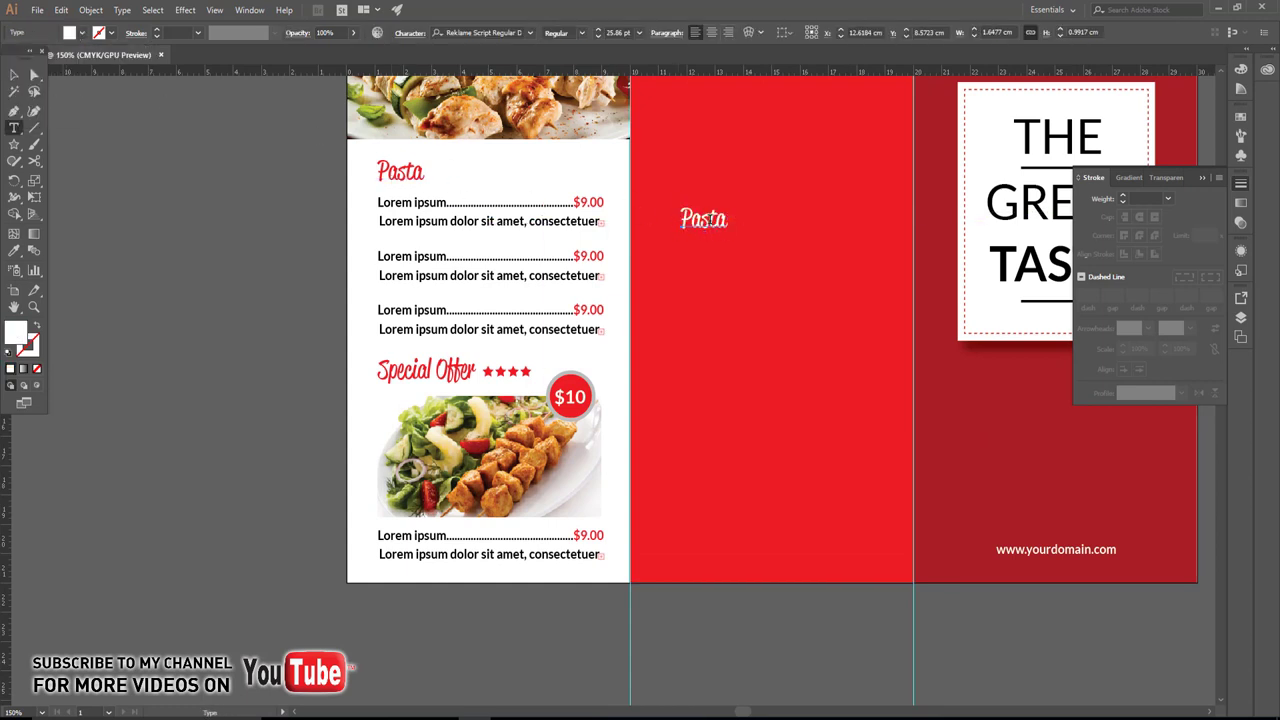
pyautogui.write('VI')
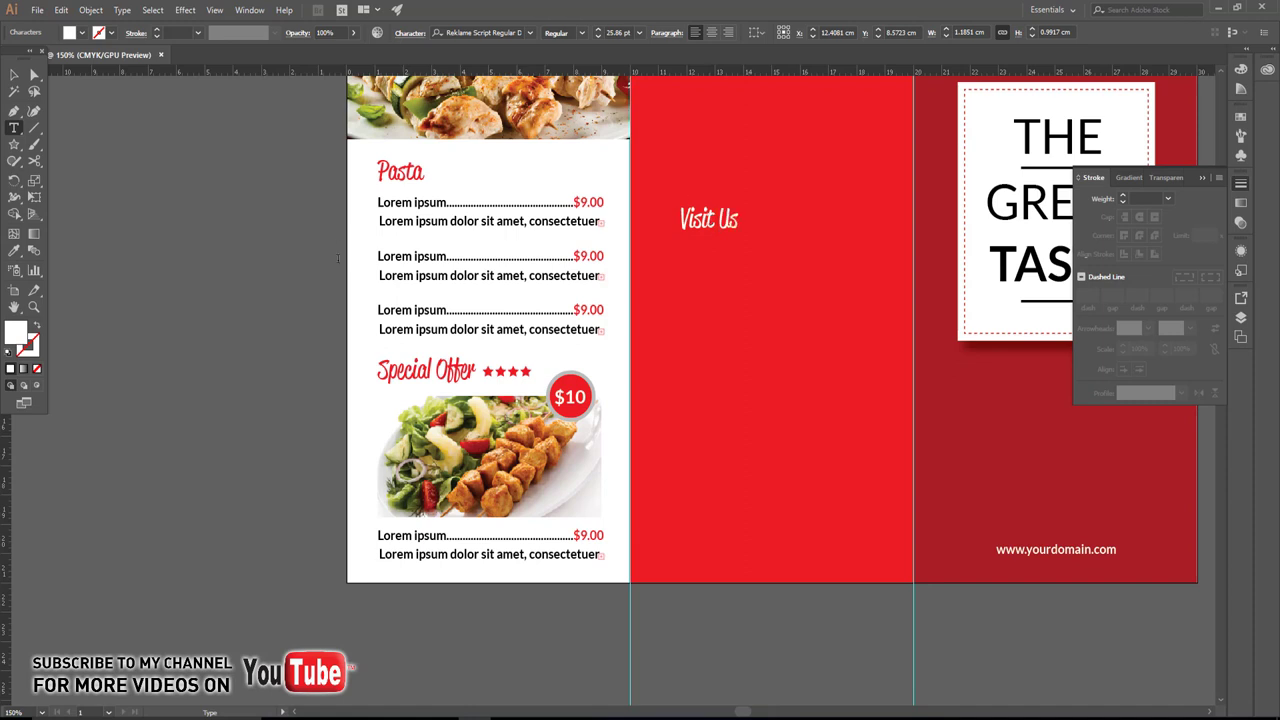
pyautogui.click(13, 71)
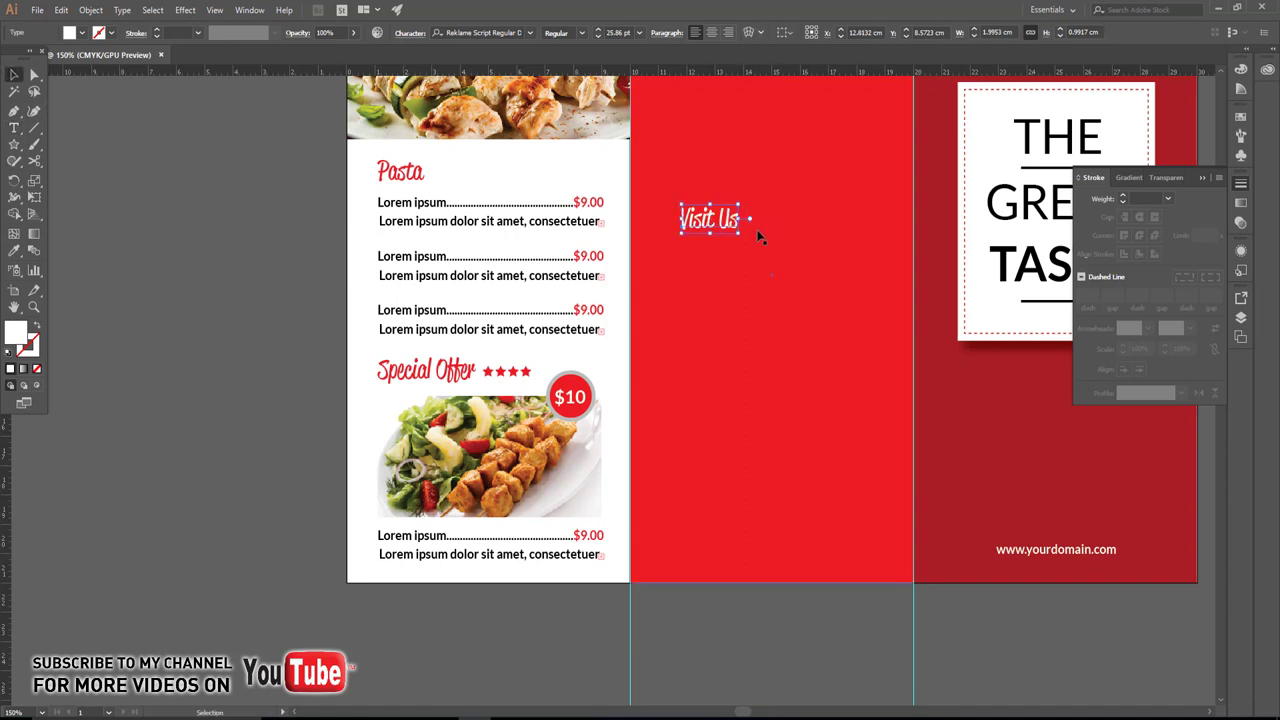
pyautogui.moveTo(738, 235)
pyautogui.mouseDown()
pyautogui.moveTo(788, 255)
pyautogui.moveTo(815, 246)
pyautogui.mouseUp()
pyautogui.click(221, 264)
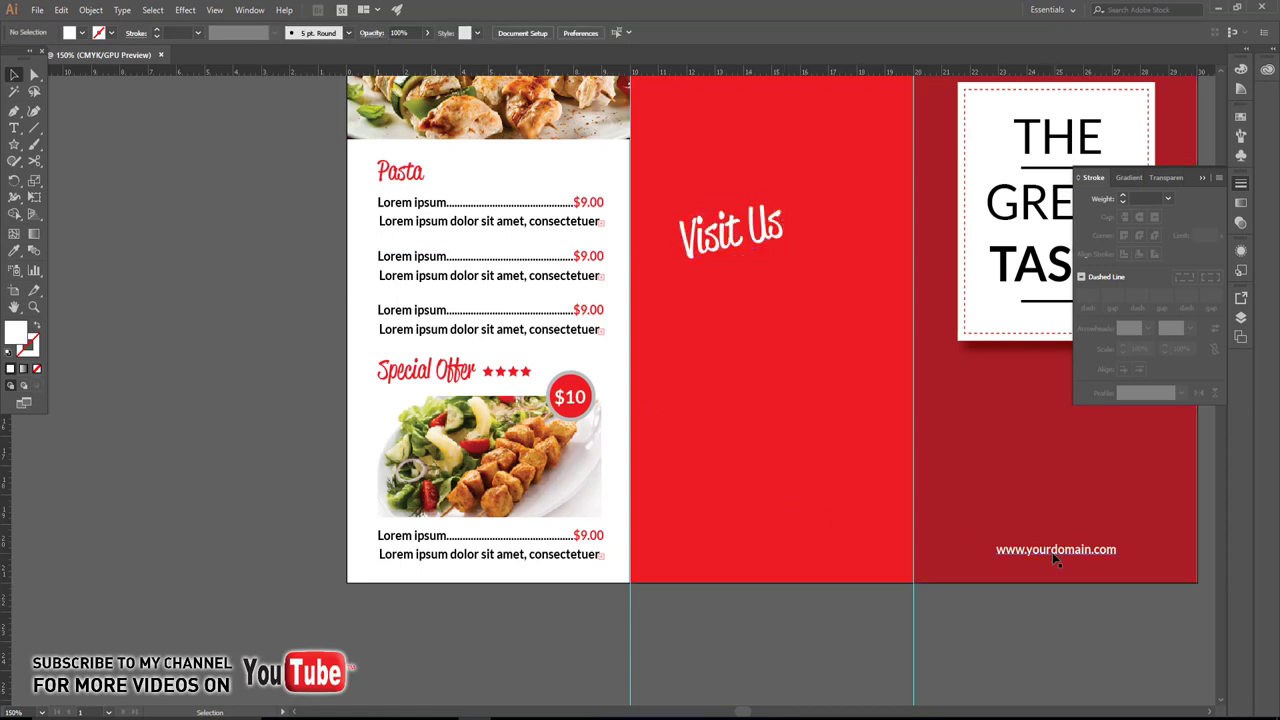
pyautogui.moveTo(1056, 552); pyautogui.dragTo(733, 310)
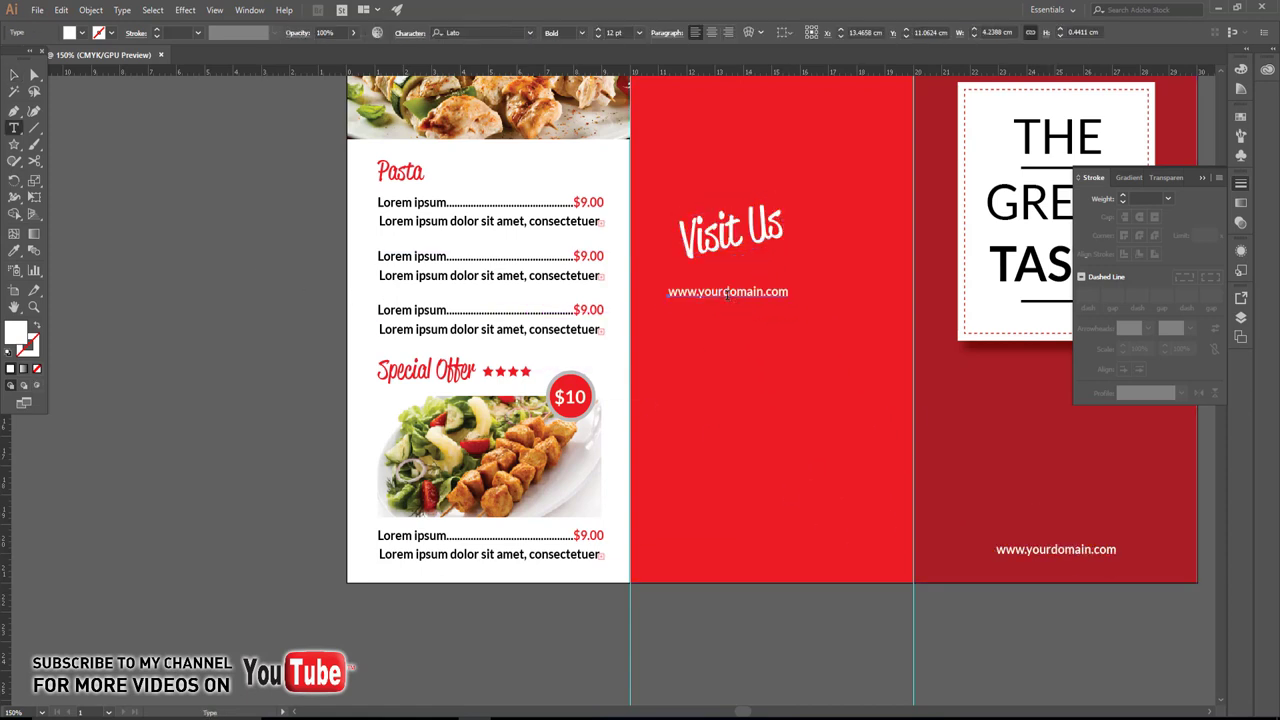
# Restore the website copy under Visit Us and tilt it to match the heading.
pyautogui.tripleClick(727, 292)
pyautogui.write('www.')
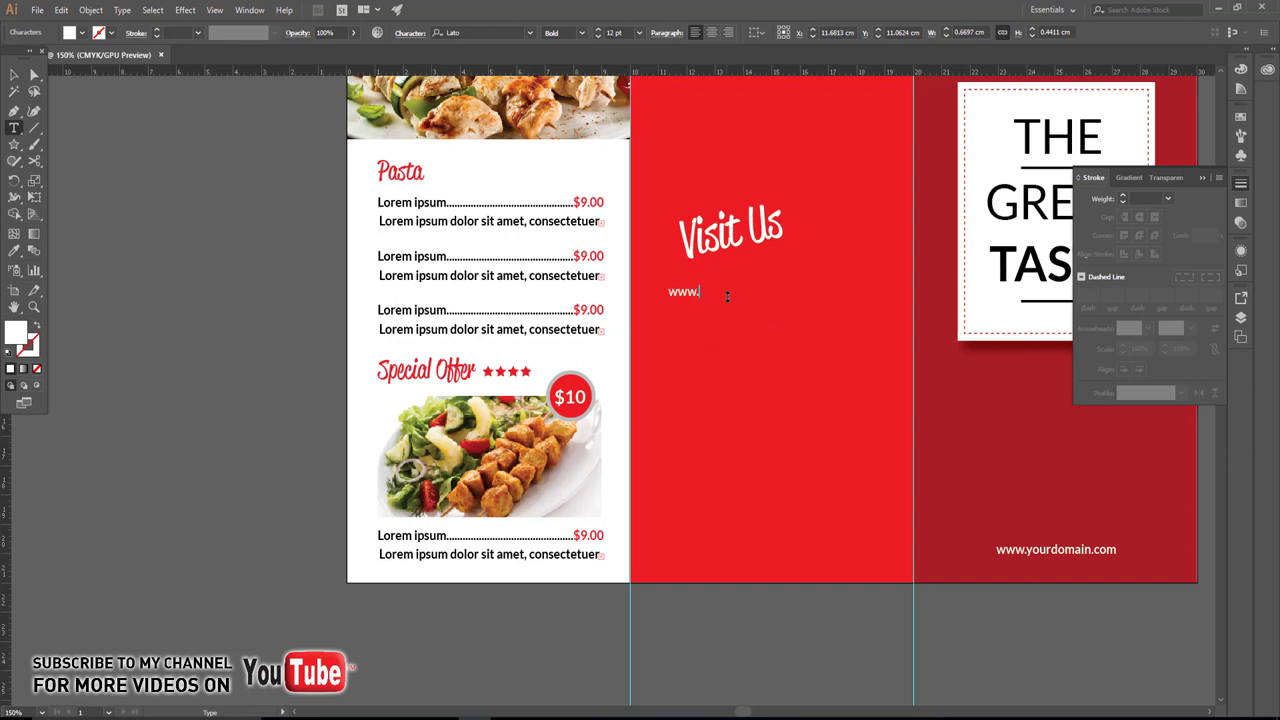
pyautogui.press('Escape')
pyautogui.hotkey('ctrl', 'z')
pyautogui.hotkey('ctrl', 'z')
pyautogui.hotkey('ctrl', 'shift', 'z')
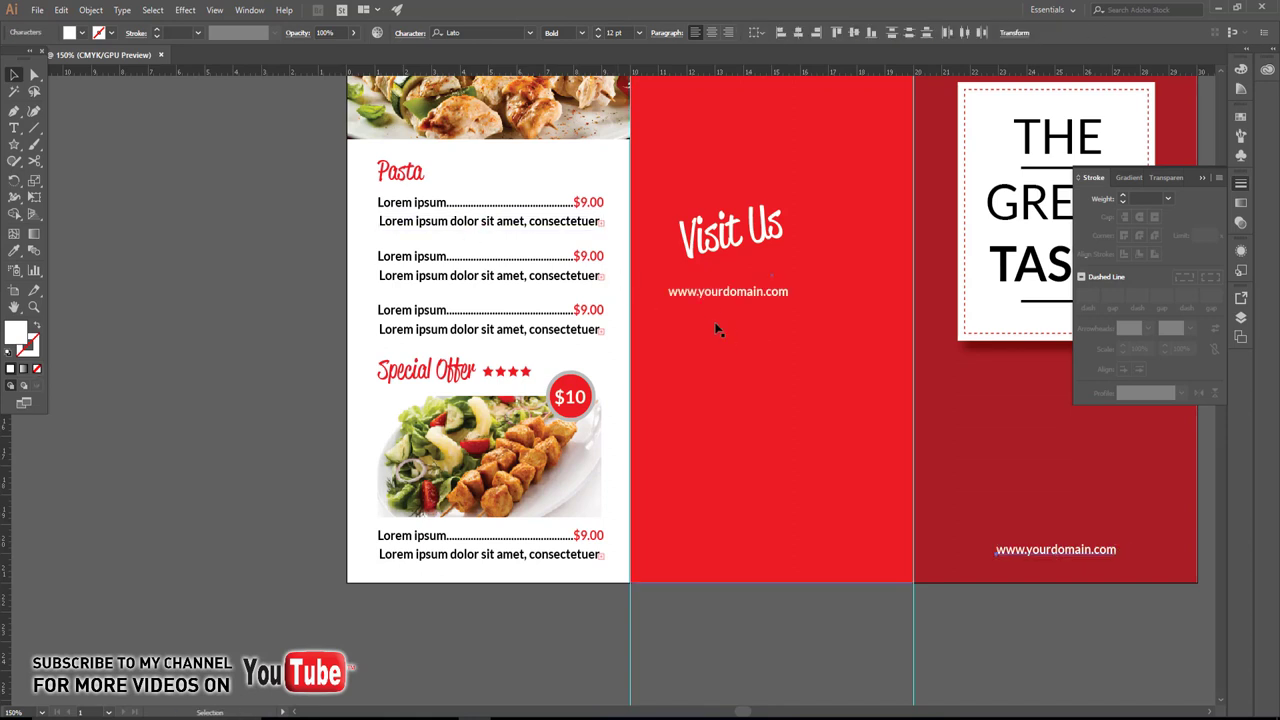
pyautogui.click(786, 281)
pyautogui.click(772, 295)
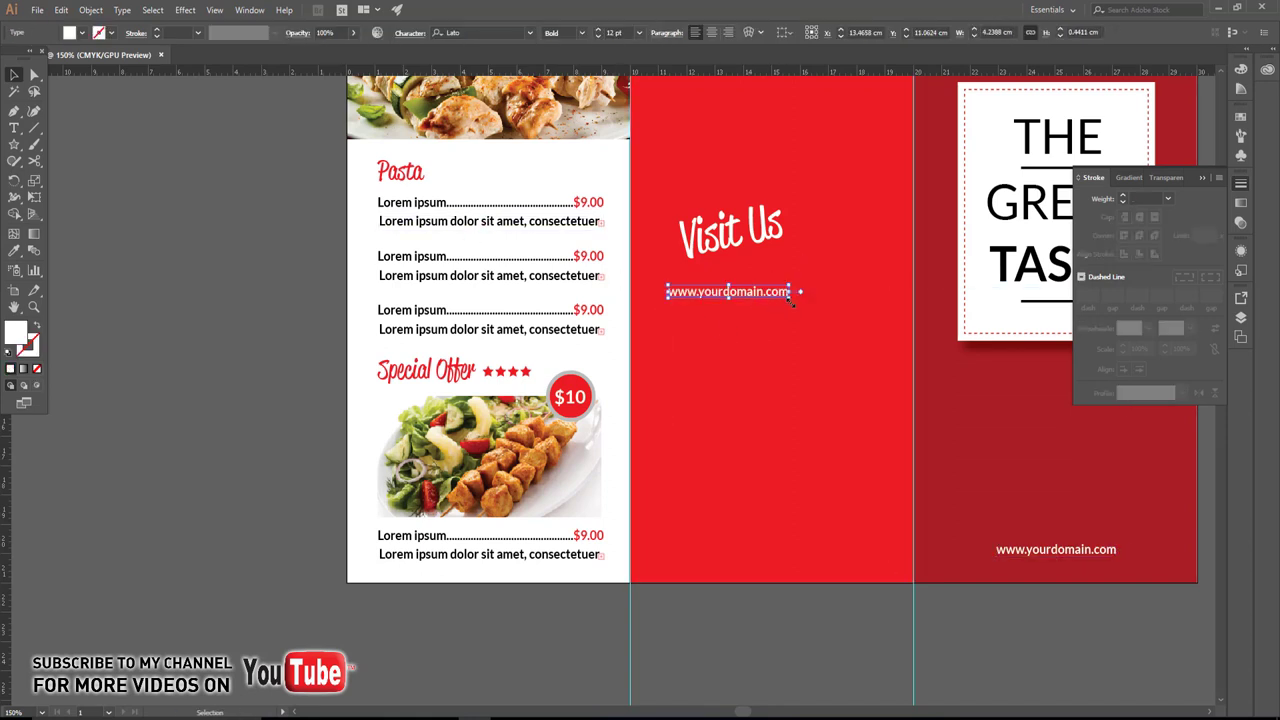
pyautogui.moveTo(795, 303)
pyautogui.mouseDown()
pyautogui.moveTo(808, 262)
pyautogui.moveTo(770, 272)
pyautogui.moveTo(783, 318)
pyautogui.mouseUp()
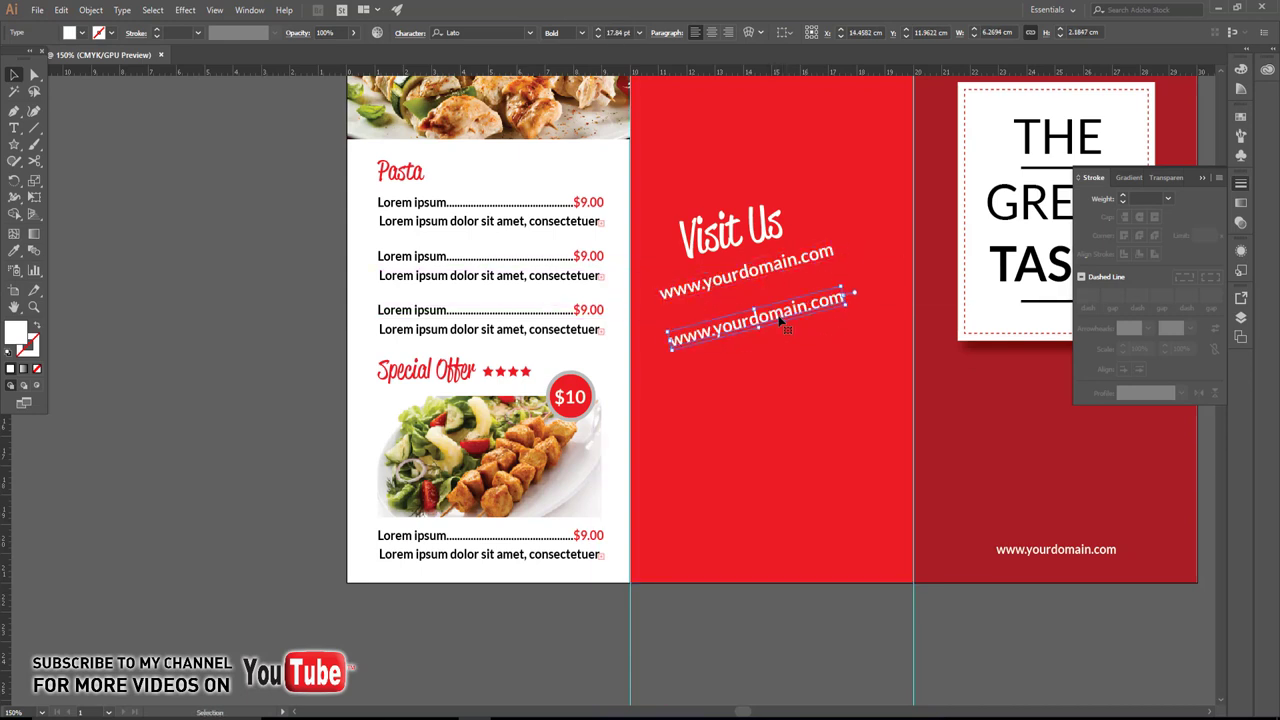
# Turn a duplicate of the website text into a large phone number, 554897.
pyautogui.press('t')
pyautogui.tripleClick(777, 322)
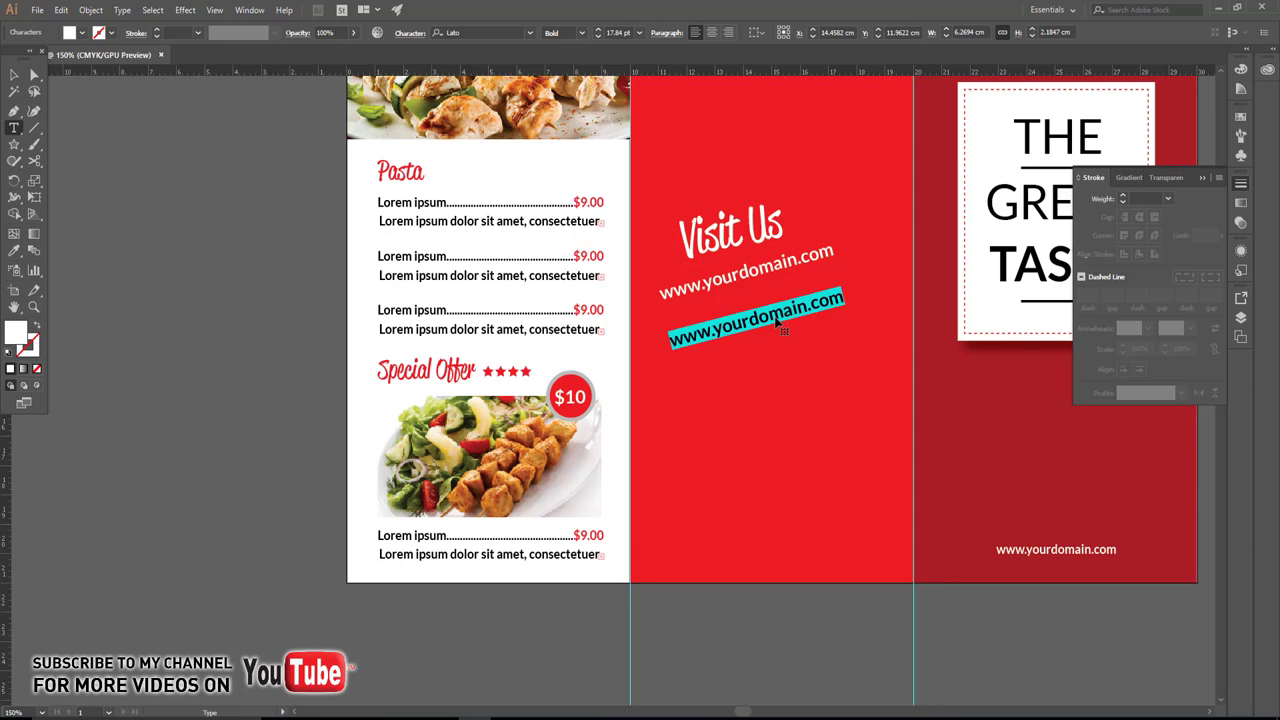
pyautogui.write('554897')
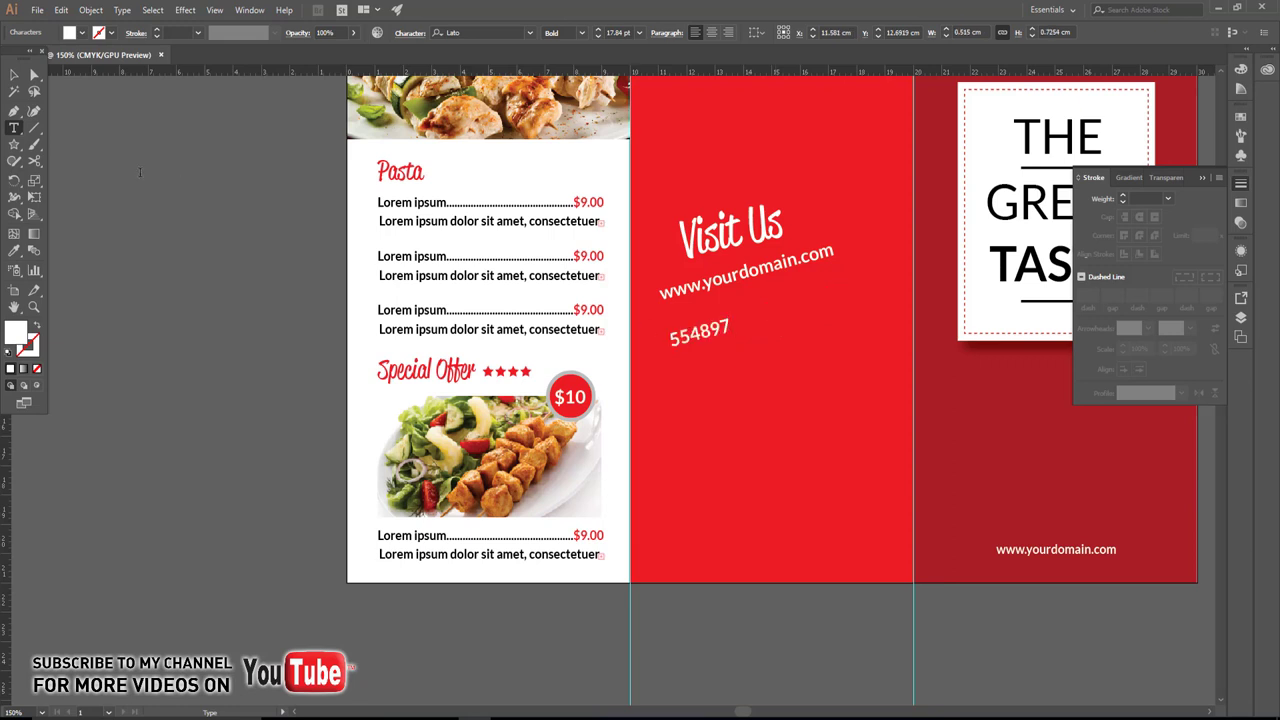
pyautogui.click(14, 75)
pyautogui.moveTo(734, 338)
pyautogui.mouseDown()
pyautogui.moveTo(836, 340)
pyautogui.moveTo(795, 305)
pyautogui.mouseUp()
pyautogui.scroll(-2, 433, 378)
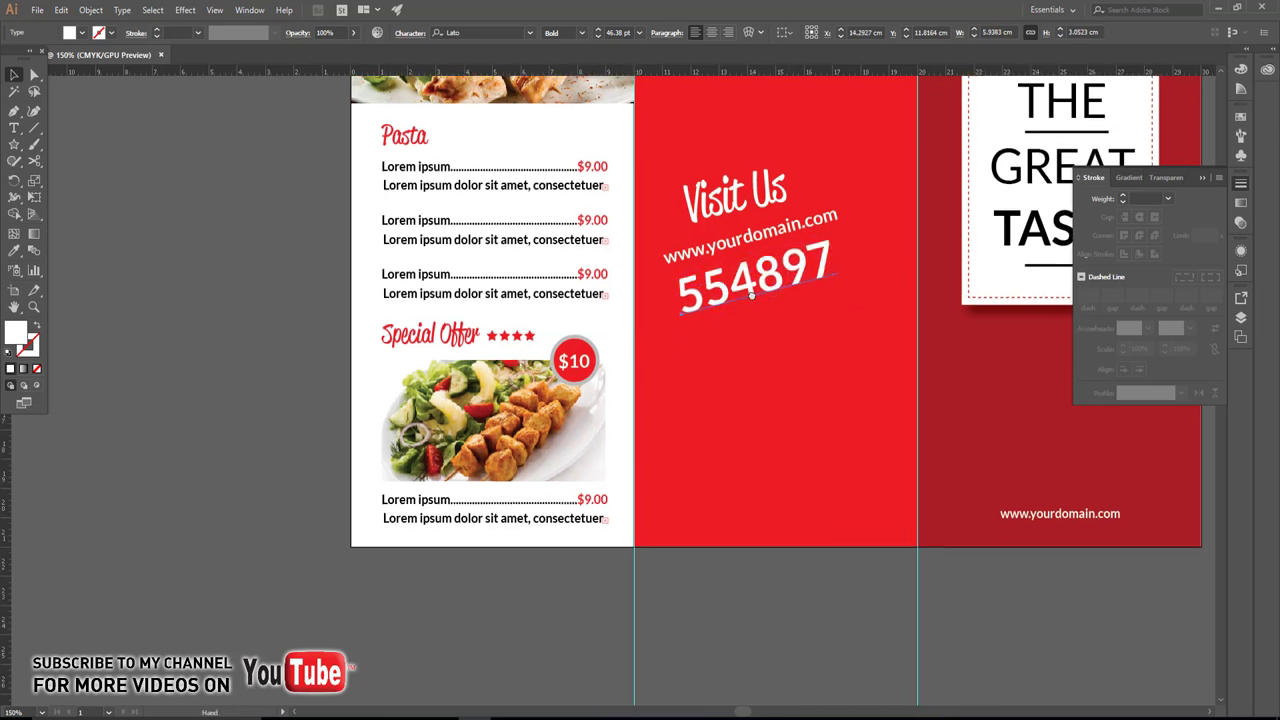
pyautogui.click(297, 345)
pyautogui.moveTo(629, 384); pyautogui.dragTo(613, 358)
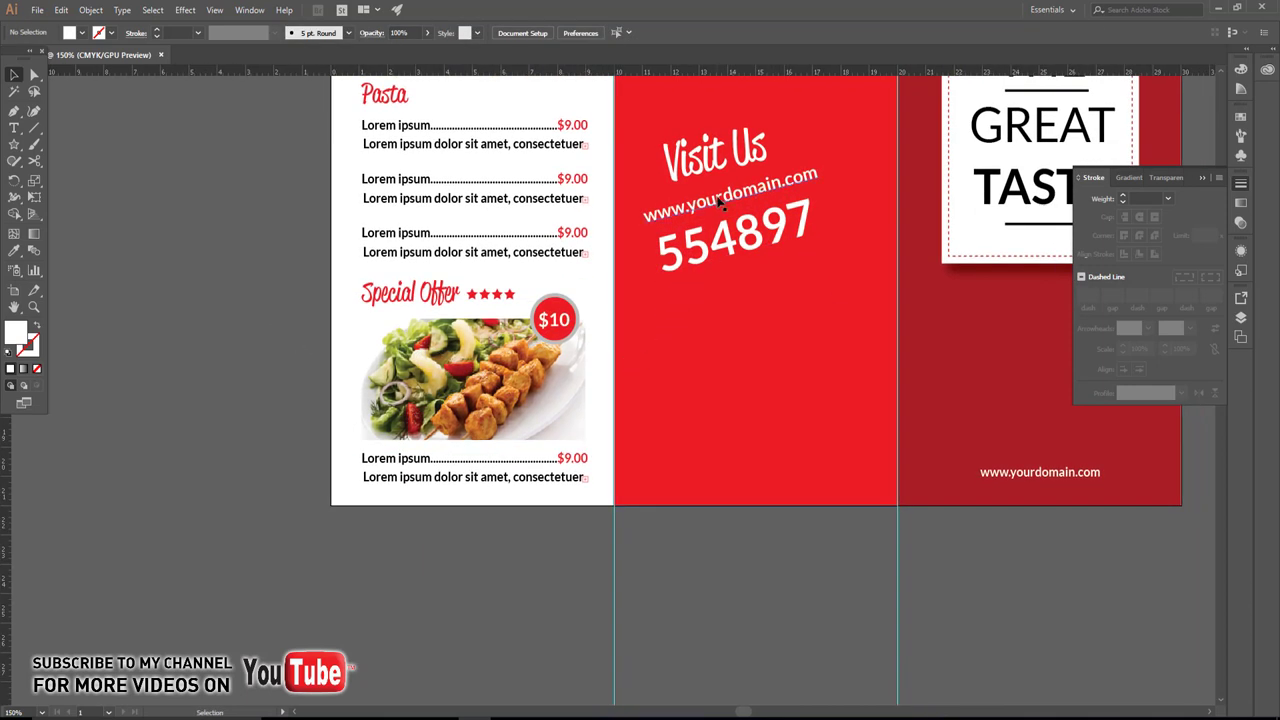
# Copy the website text below the phone number and start retyping it as the address line.
pyautogui.moveTo(720, 203); pyautogui.dragTo(741, 282)
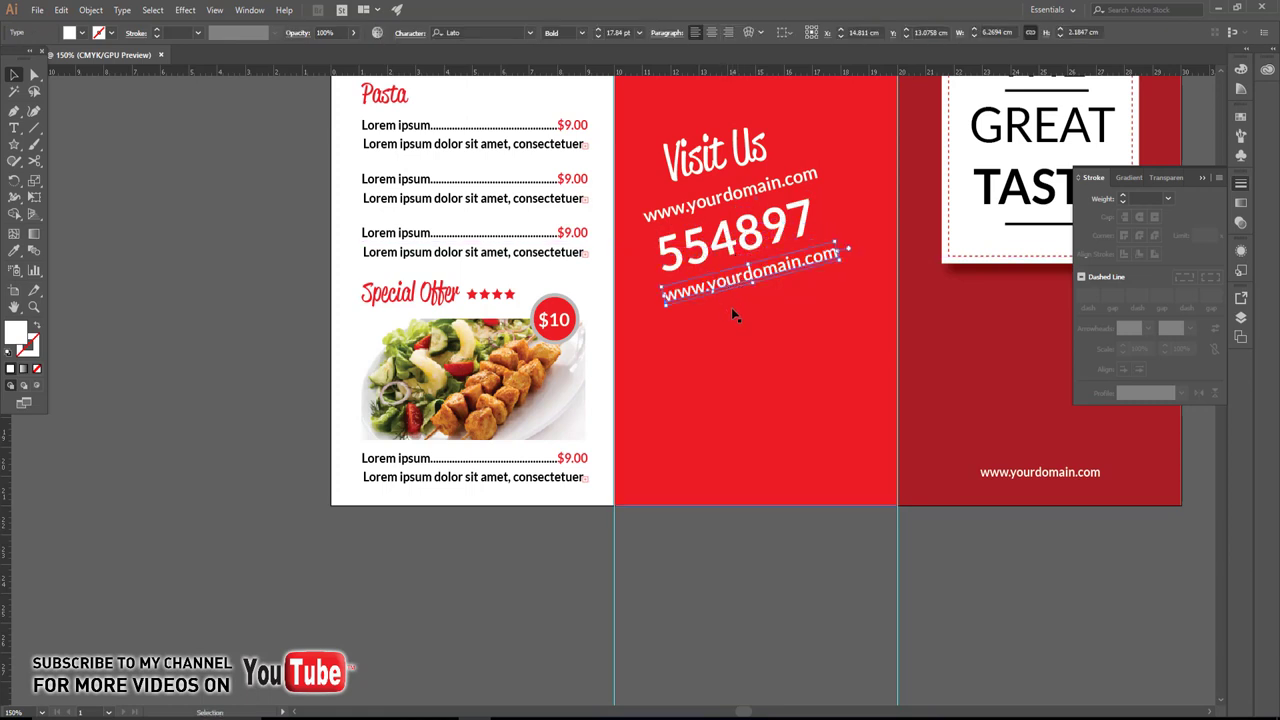
pyautogui.press('y')
pyautogui.press('t')
pyautogui.tripleClick(720, 283)
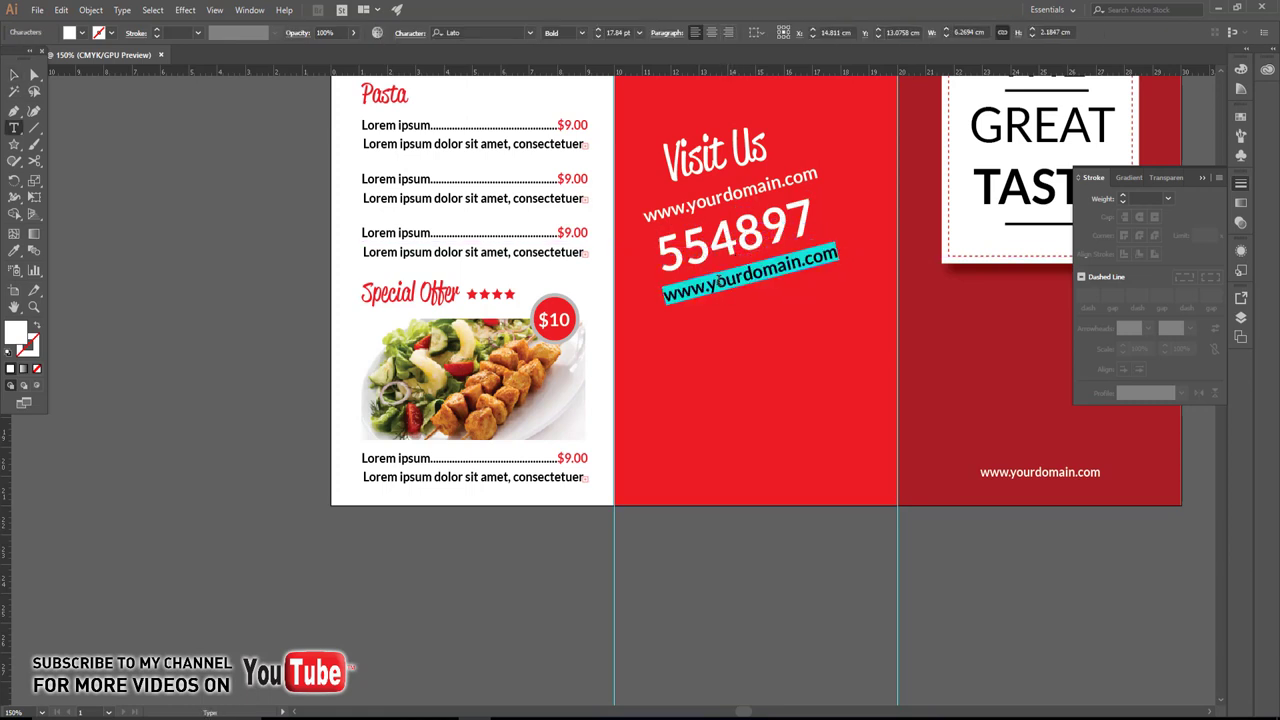
pyautogui.write('youraddresshere, town,city')
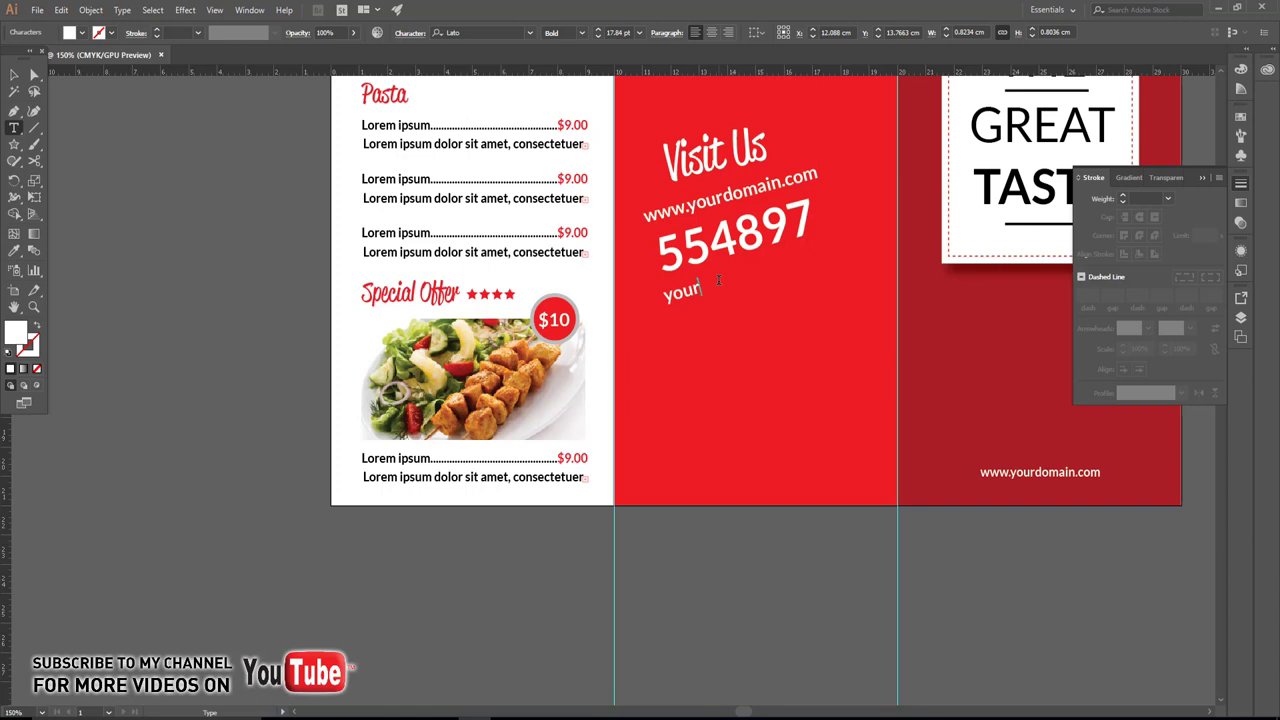
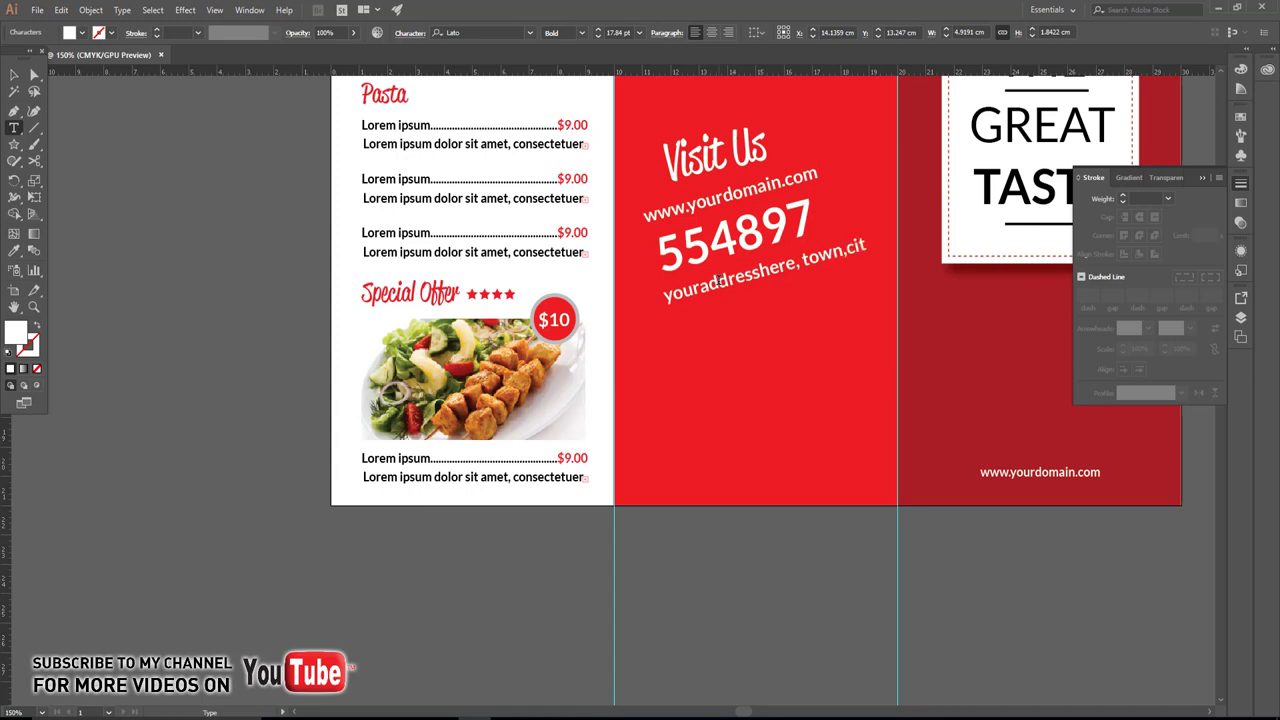
# Nudge the 'youraddresshere, town,city' line under the 554897 number, then zoom out.
pyautogui.click(19, 75)
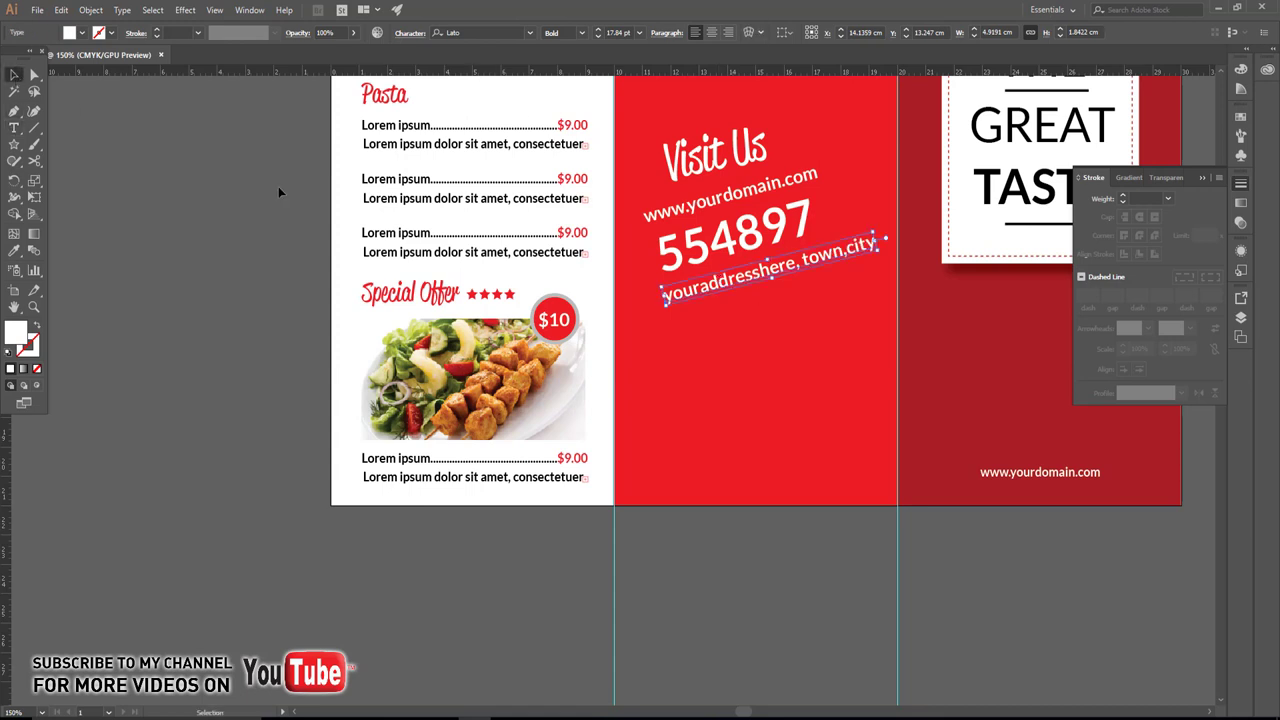
pyautogui.moveTo(768, 283); pyautogui.dragTo(750, 283)
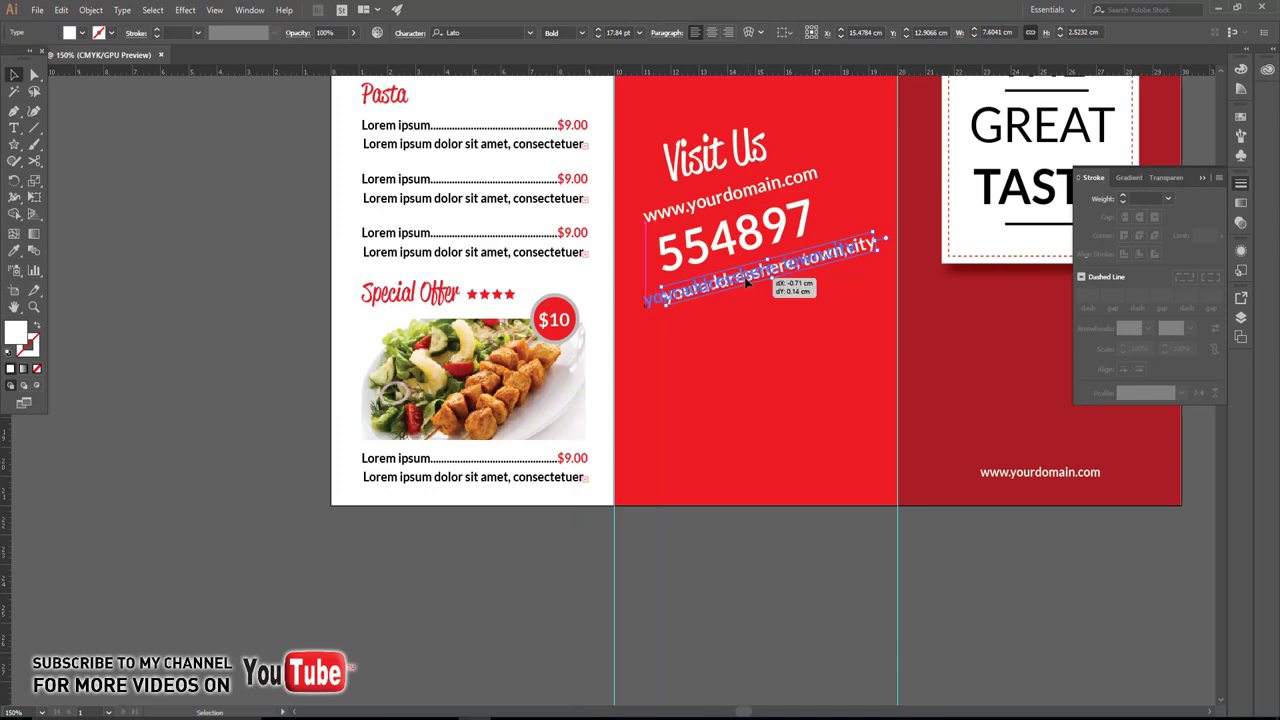
pyautogui.click(271, 234)
pyautogui.hotkey('ctrl', '-')
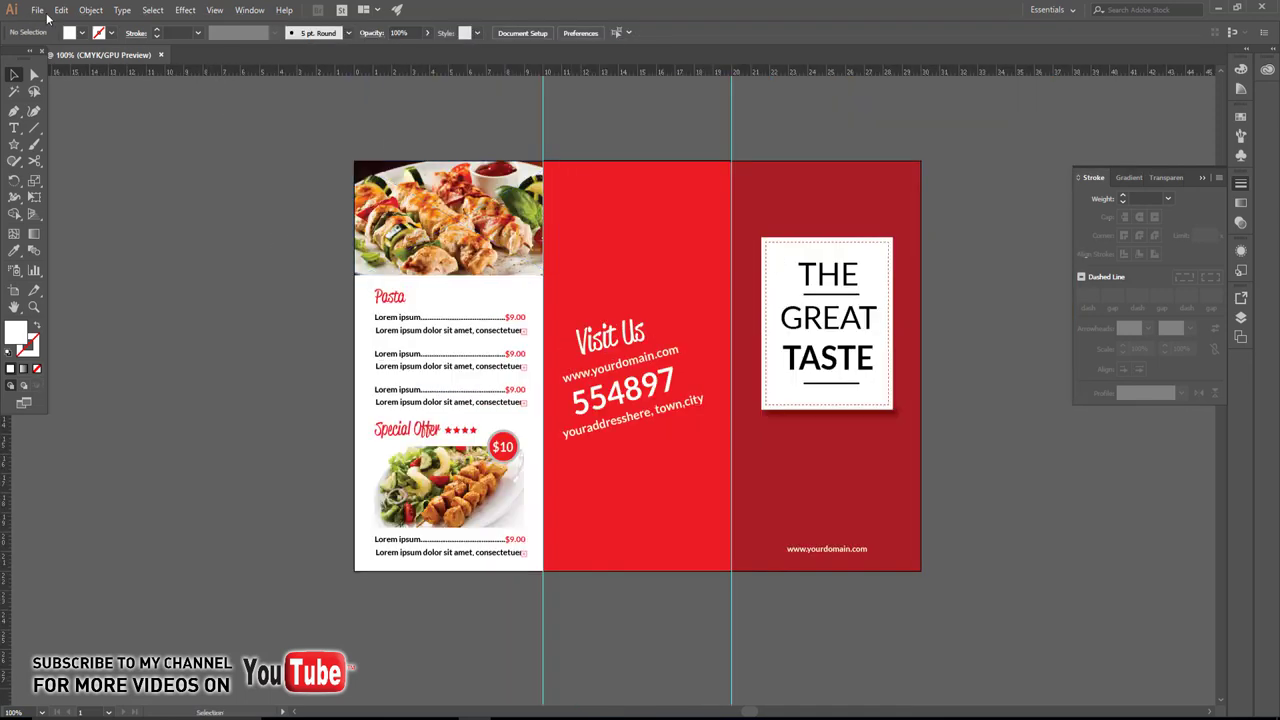
# Open the Torn-border-paper EPS file.
pyautogui.click(37, 10)
pyautogui.click(45, 59)
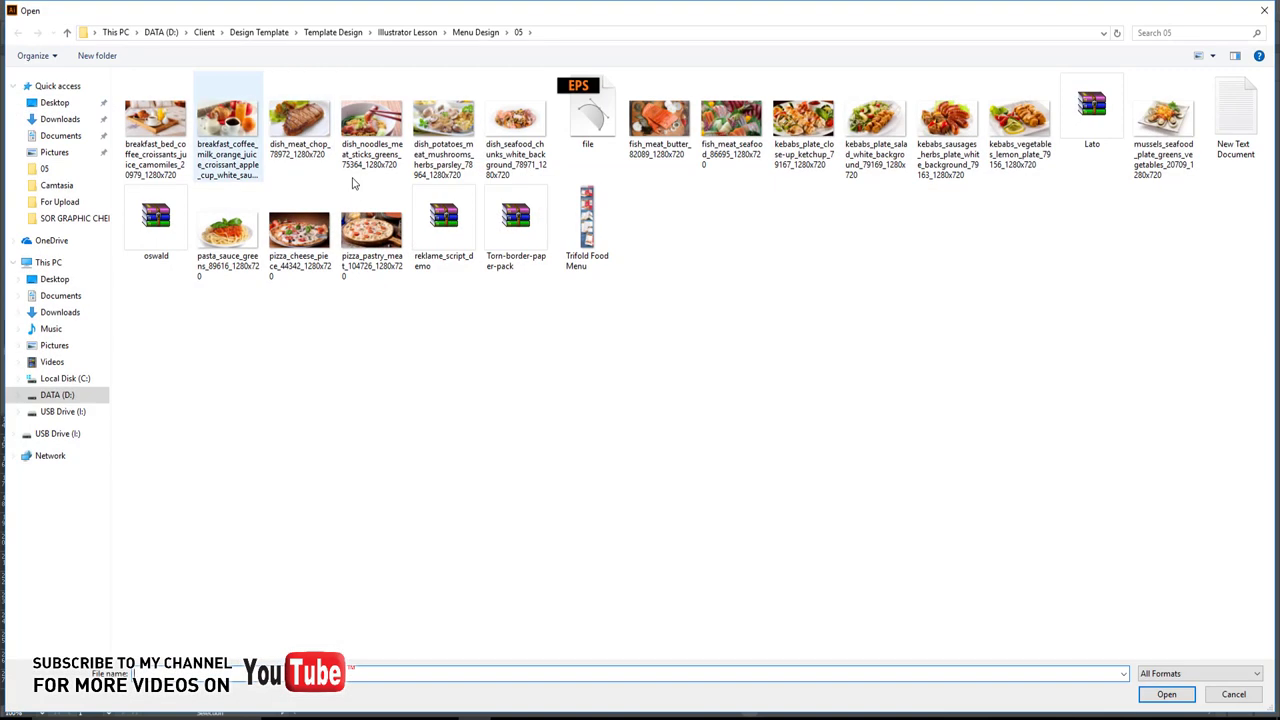
pyautogui.doubleClick(590, 130)
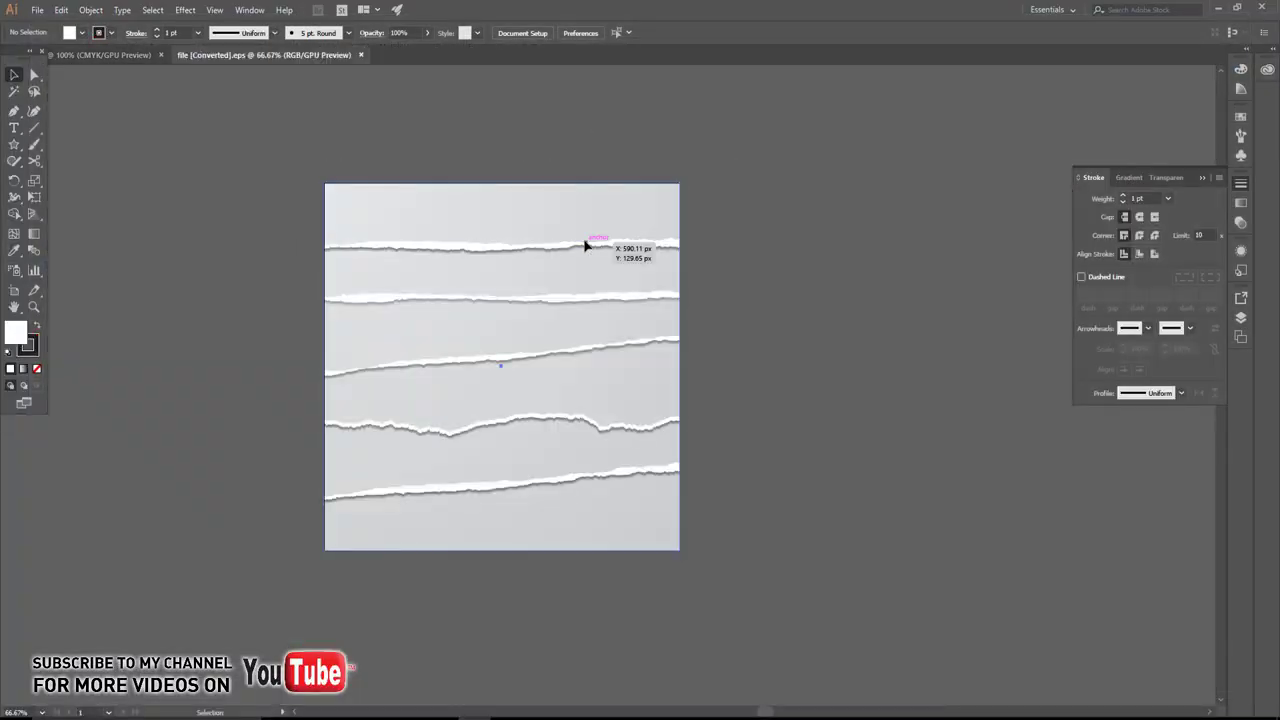
# Select the top torn-paper strip and drag it toward the menu document's tab.
pyautogui.click(589, 243)
pyautogui.rightClick(624, 214)
pyautogui.click(800, 266)
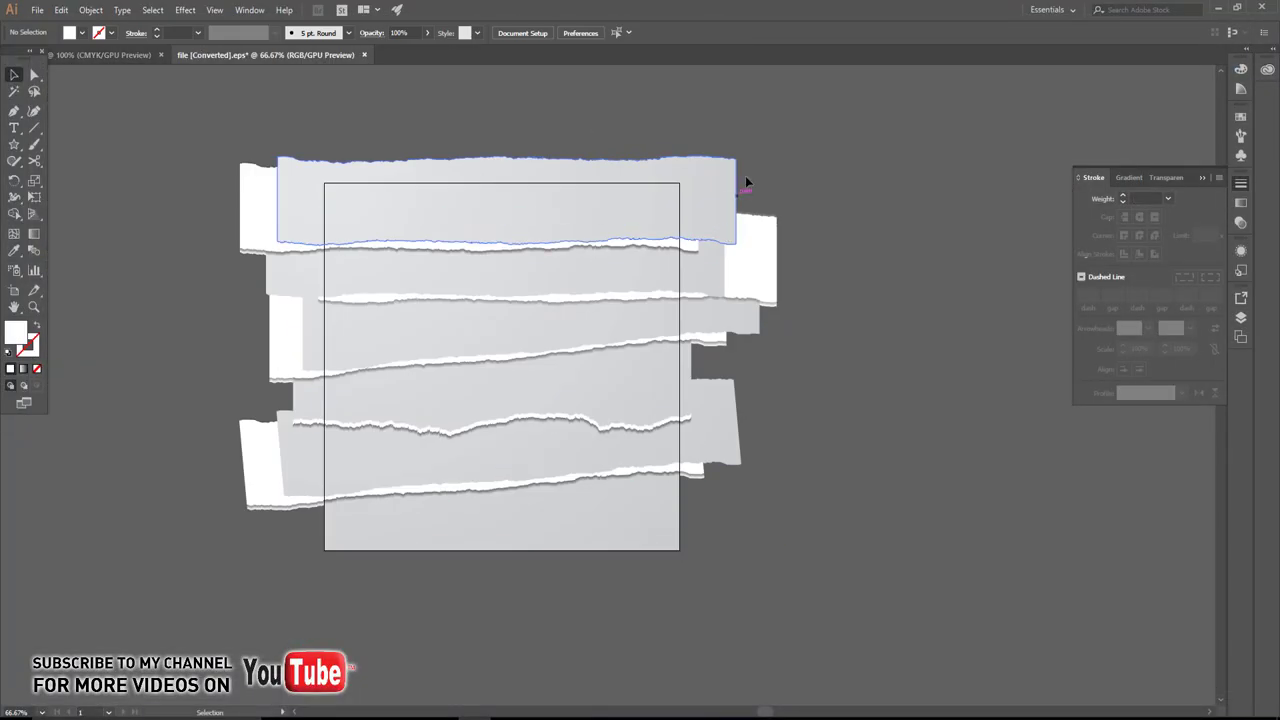
pyautogui.moveTo(298, 207); pyautogui.dragTo(140, 42)
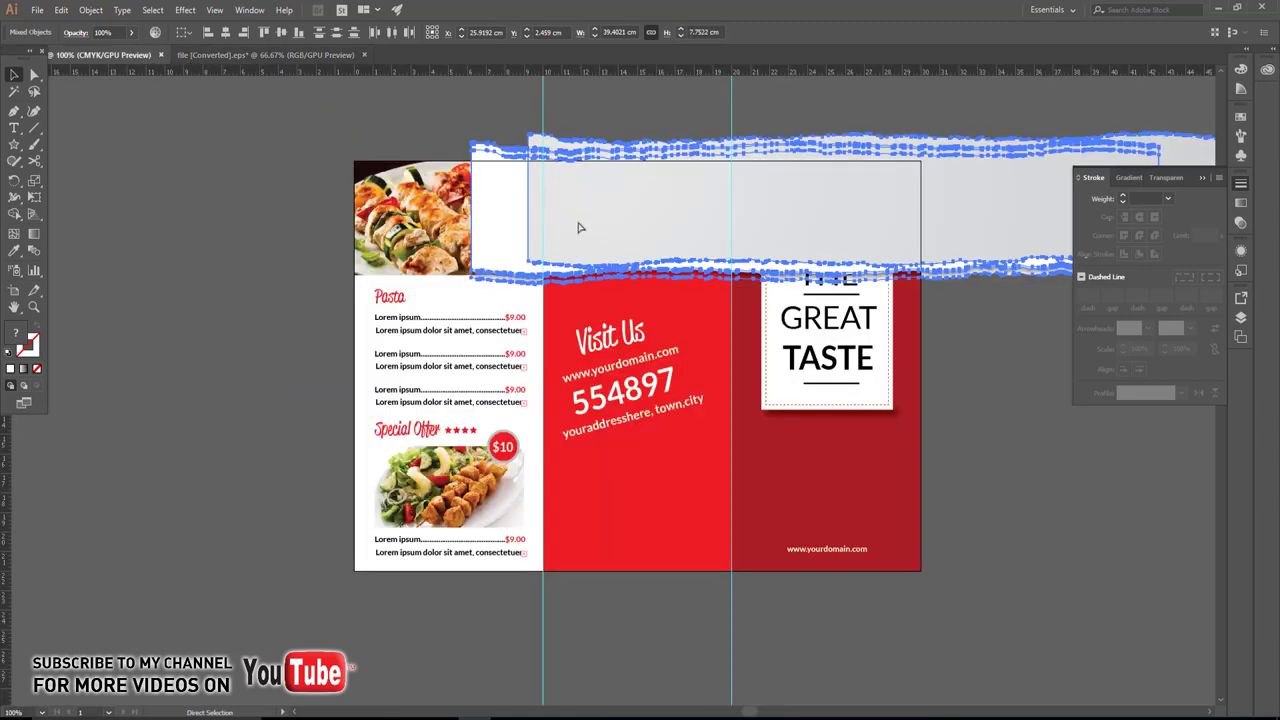
# Drop the torn strip into the menu and rotate it diagonally over the sushi photo.
pyautogui.moveTo(146, 56); pyautogui.dragTo(574, 250)
pyautogui.scroll(-2, 574, 250)
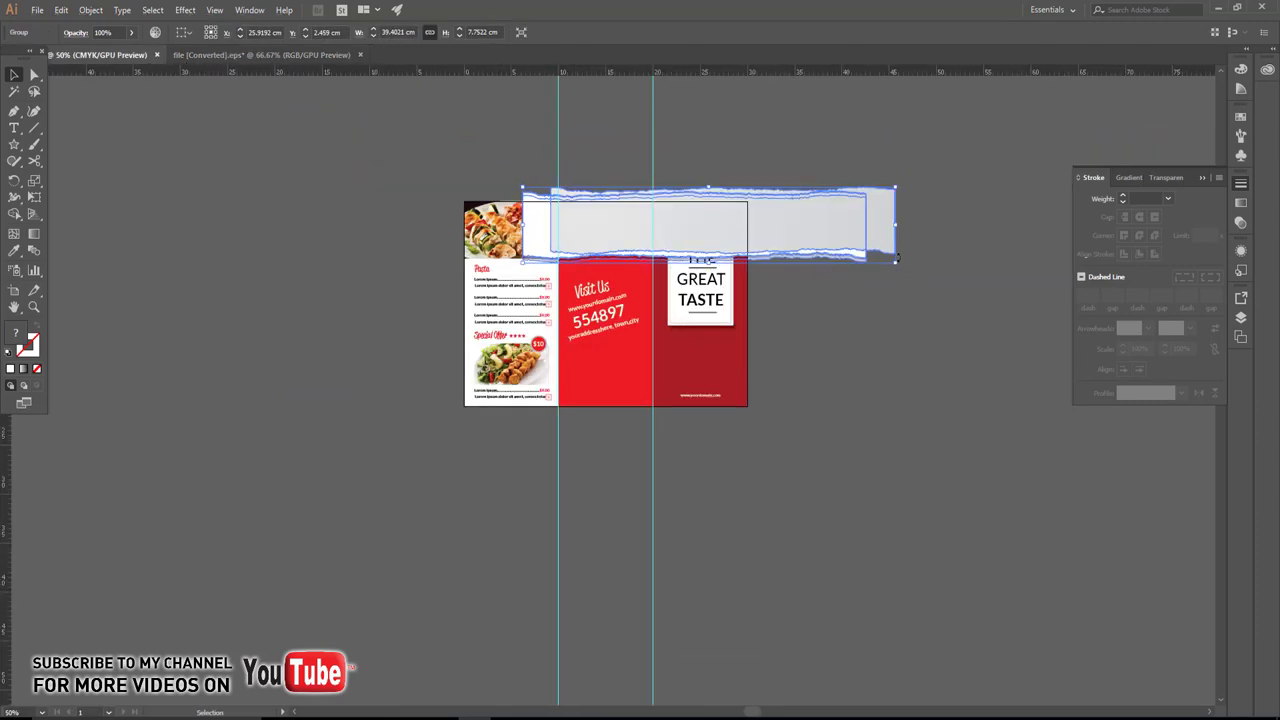
pyautogui.moveTo(897, 258); pyautogui.dragTo(870, 197)
pyautogui.moveTo(700, 215)
pyautogui.mouseDown()
pyautogui.moveTo(571, 143)
pyautogui.moveTo(609, 266)
pyautogui.mouseUp()
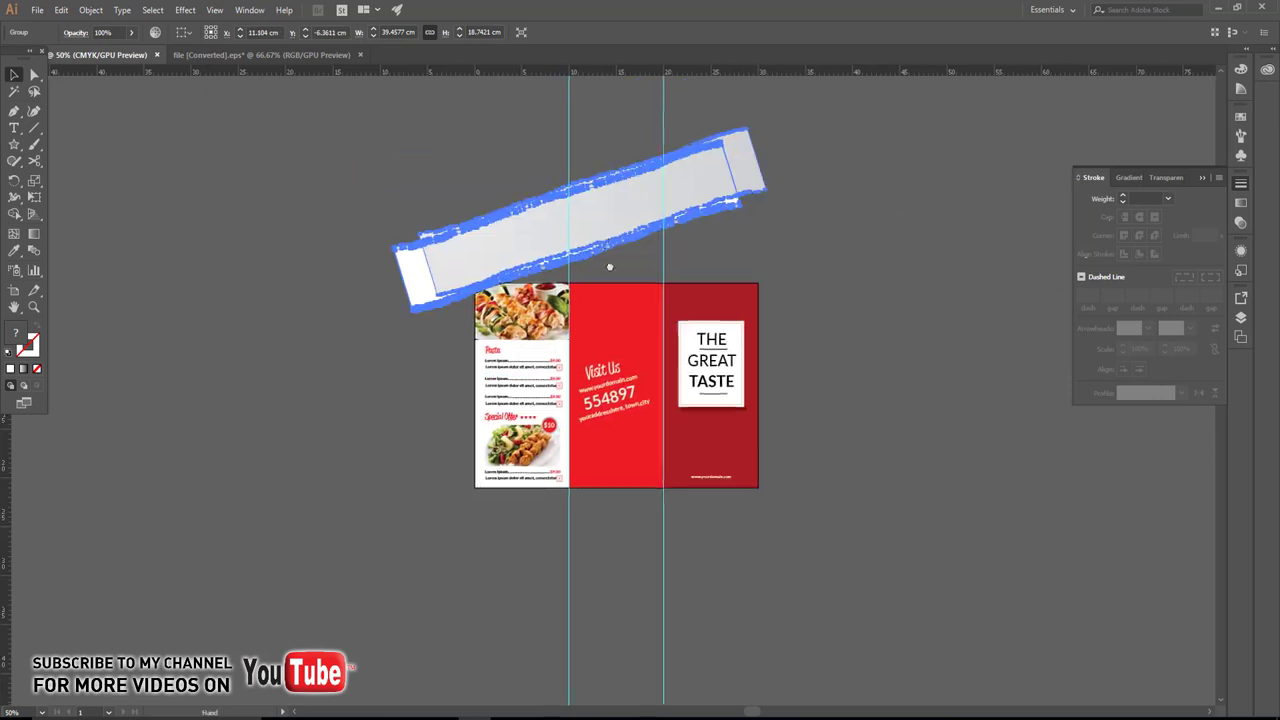
pyautogui.scroll(2, 609, 266)
# Try twice to clip the sushi photo with the strip, declining the complex-mask warning.
pyautogui.click(777, 361)
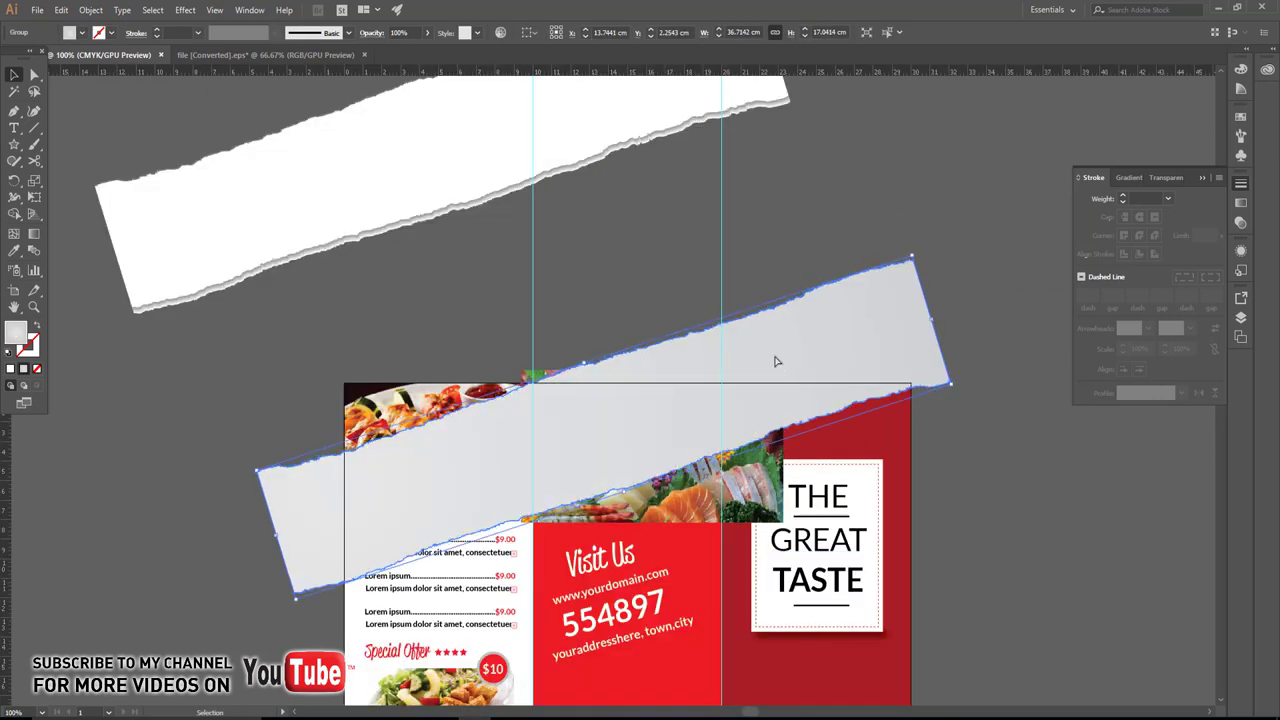
pyautogui.keyDown('shift'); pyautogui.click(620, 485); pyautogui.keyUp('shift')
pyautogui.rightClick(643, 394)
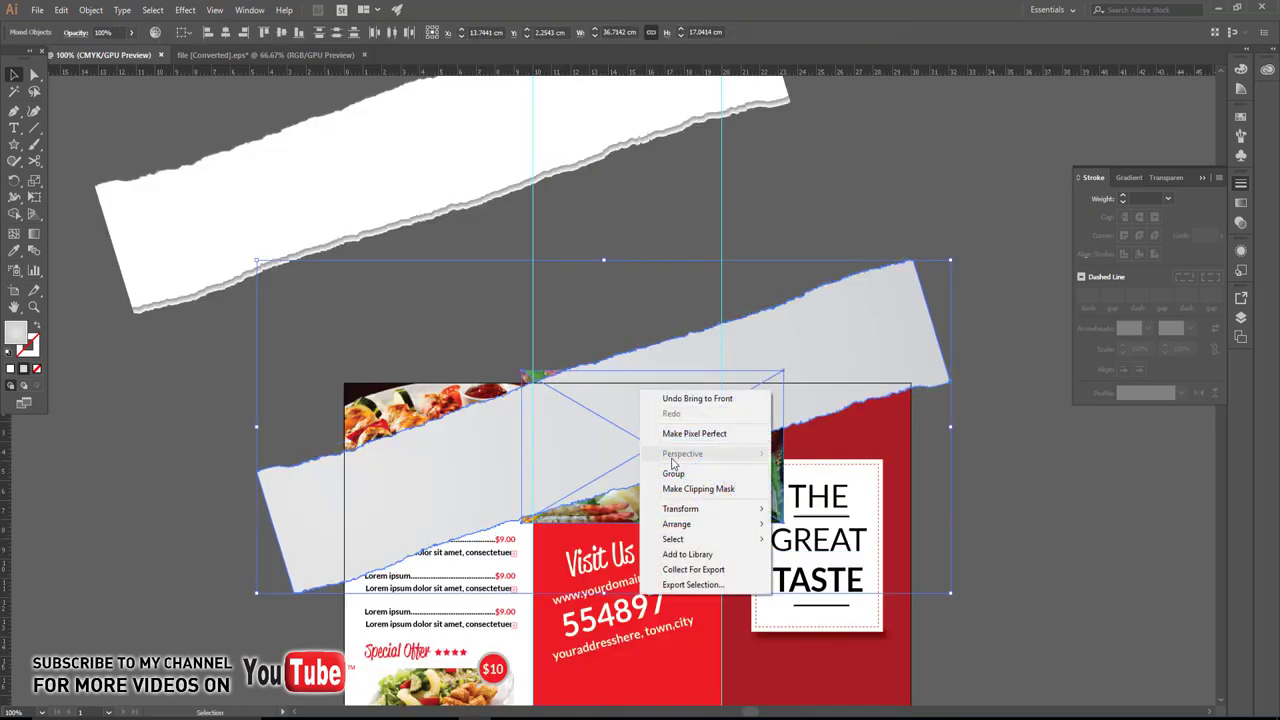
pyautogui.click(679, 490)
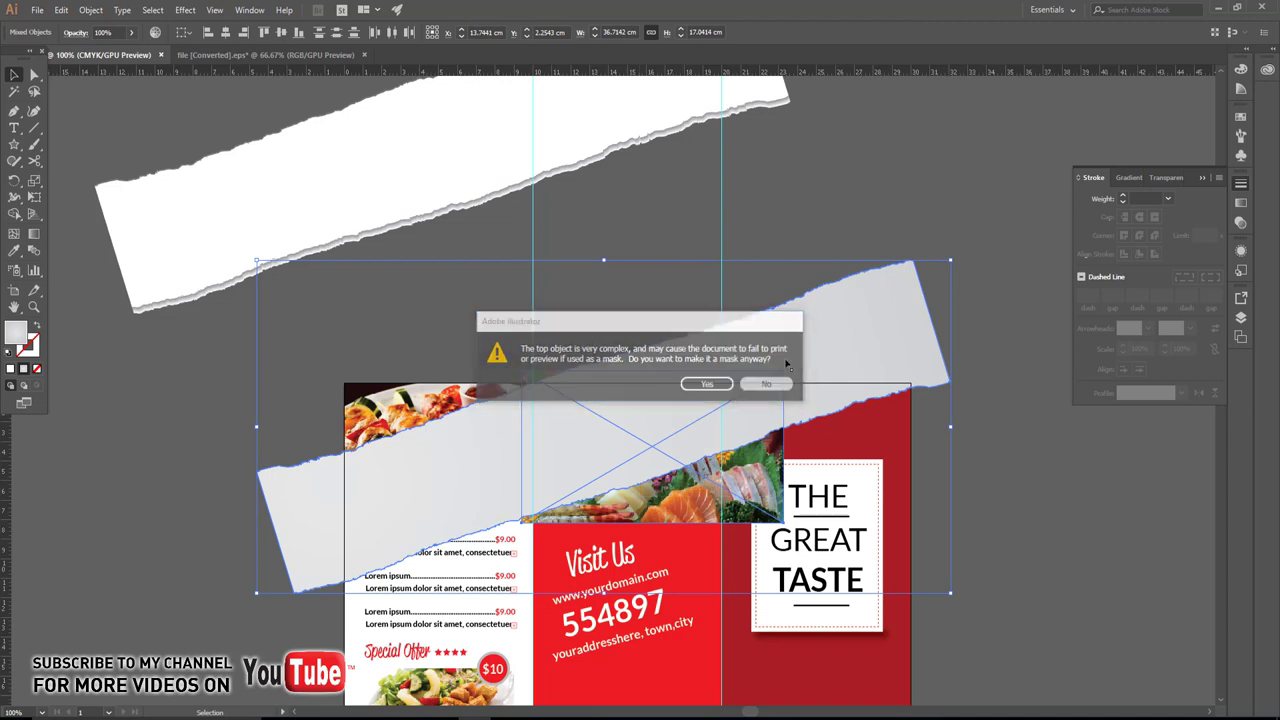
pyautogui.click(767, 385)
pyautogui.keyDown('shift'); pyautogui.click(699, 490); pyautogui.keyUp('shift')
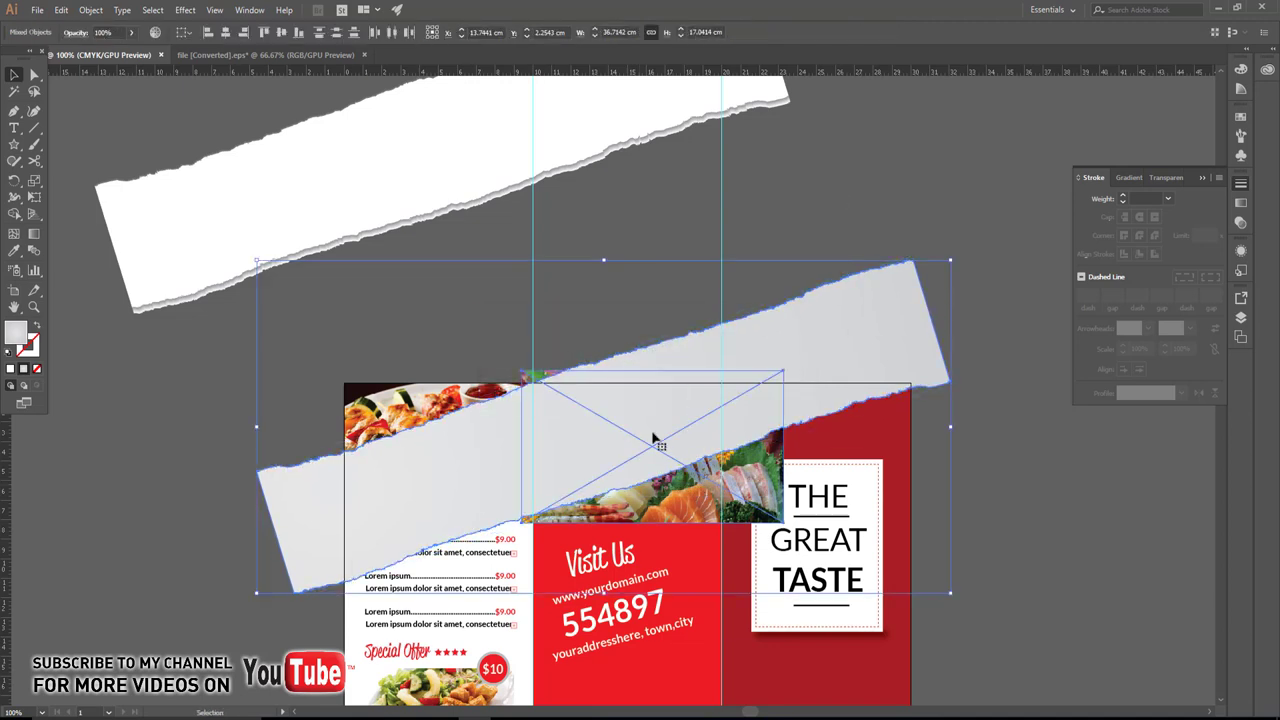
pyautogui.rightClick(656, 433)
pyautogui.click(680, 528)
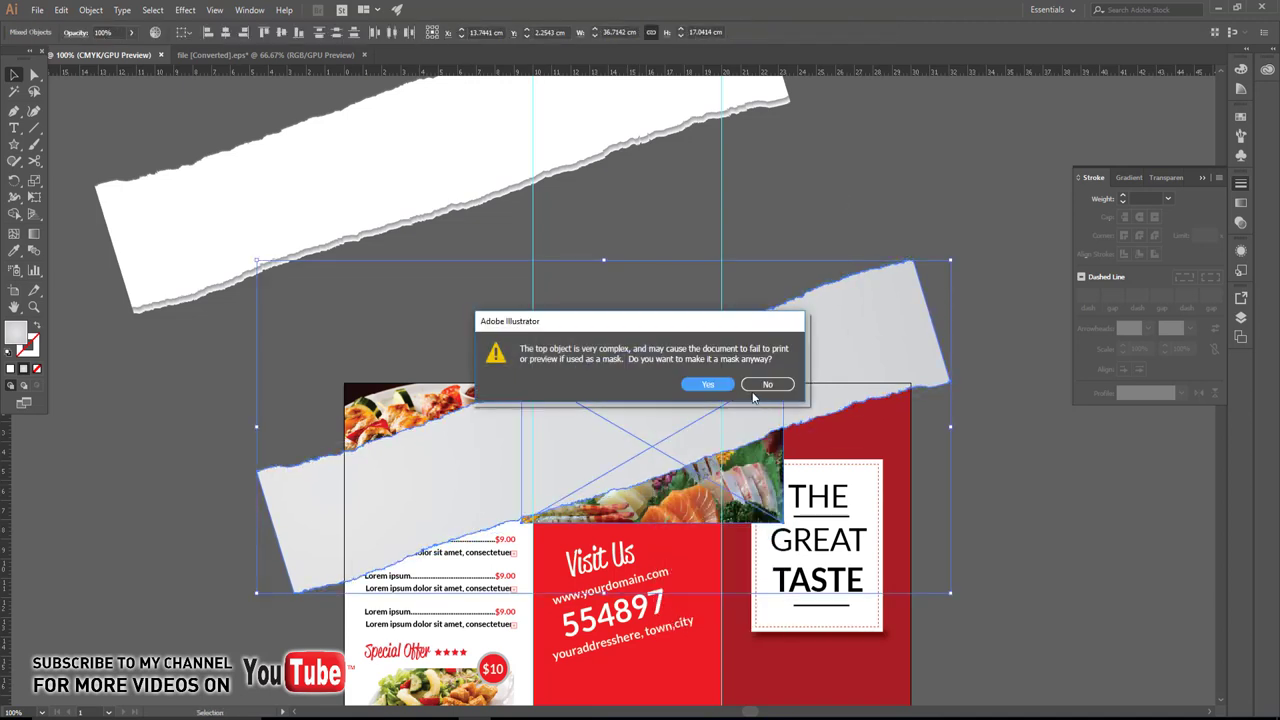
pyautogui.click(756, 388)
pyautogui.click(1017, 502)
# Enlarge the torn strip and ungroup it into a single path.
pyautogui.click(757, 371)
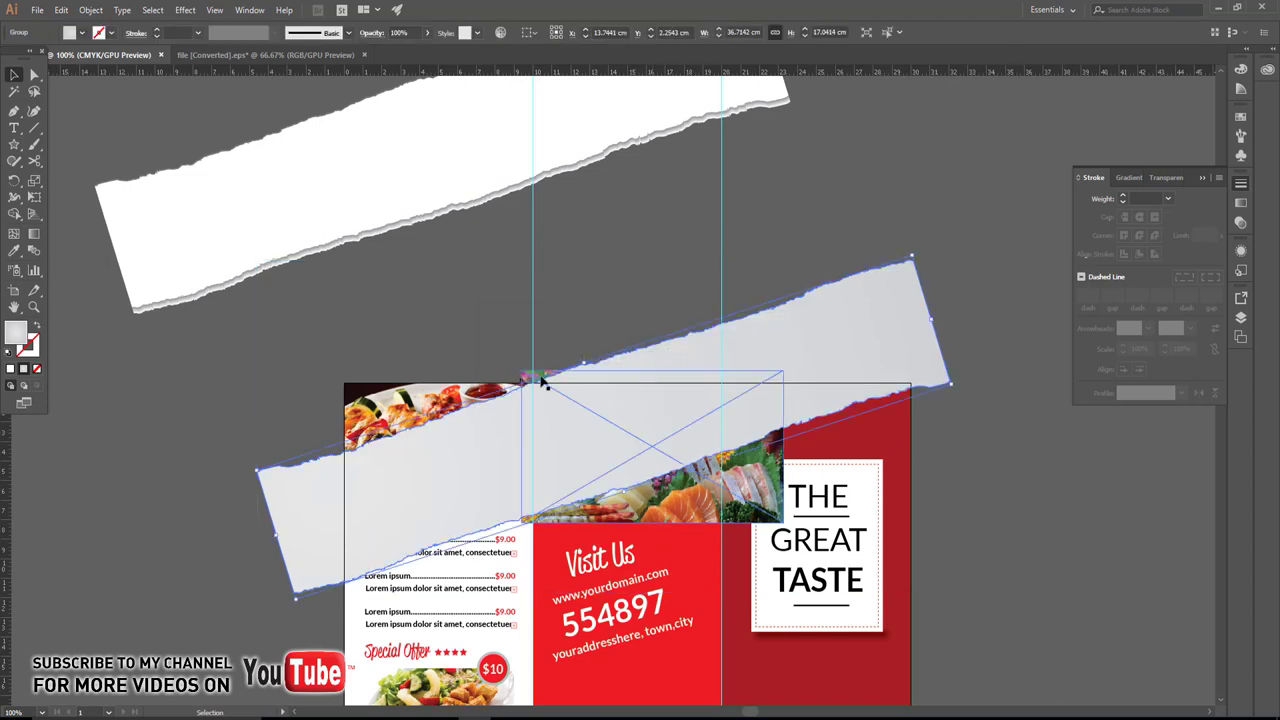
pyautogui.moveTo(595, 372); pyautogui.dragTo(588, 378)
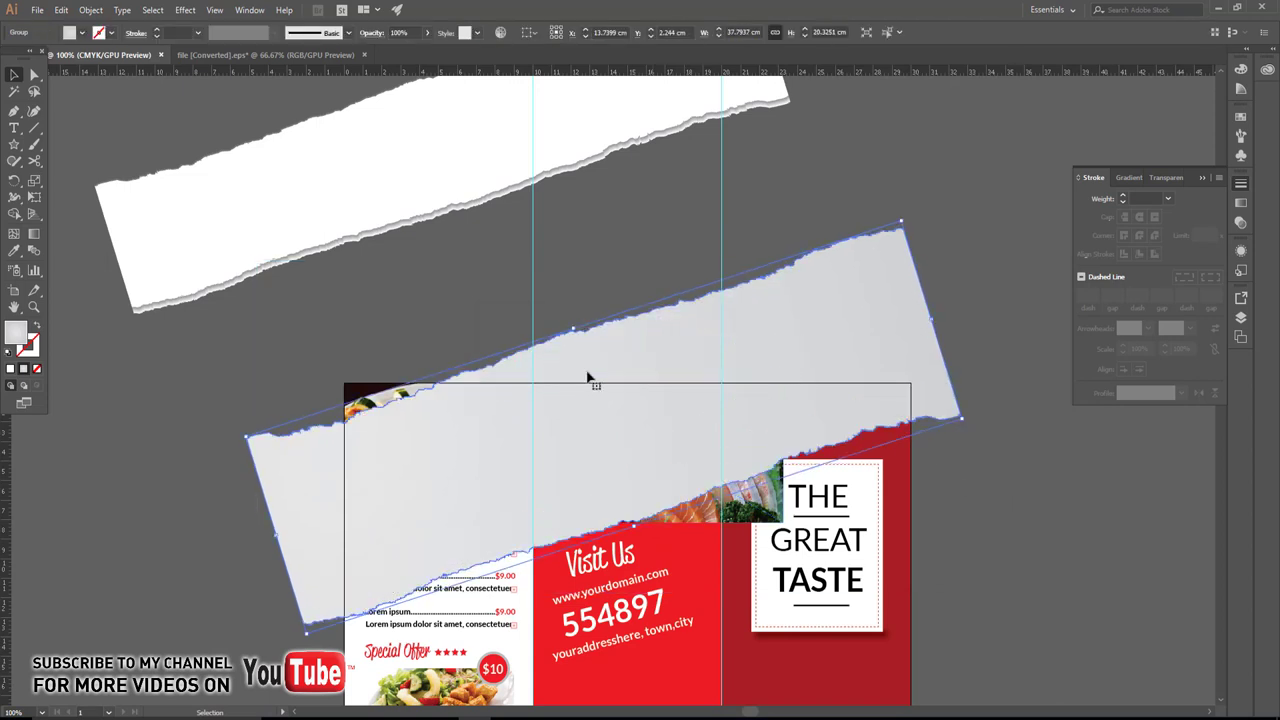
pyautogui.rightClick(588, 378)
pyautogui.click(620, 486)
pyautogui.click(530, 320)
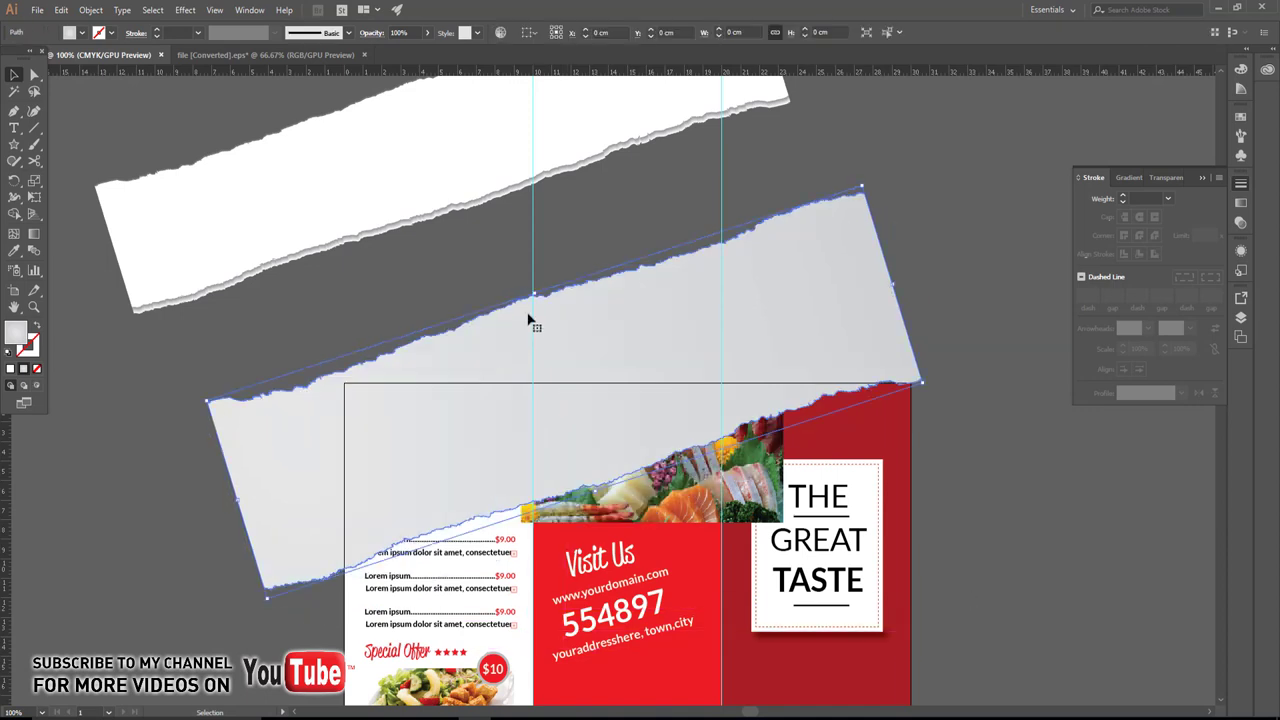
pyautogui.rightClick(585, 345)
pyautogui.click(610, 358)
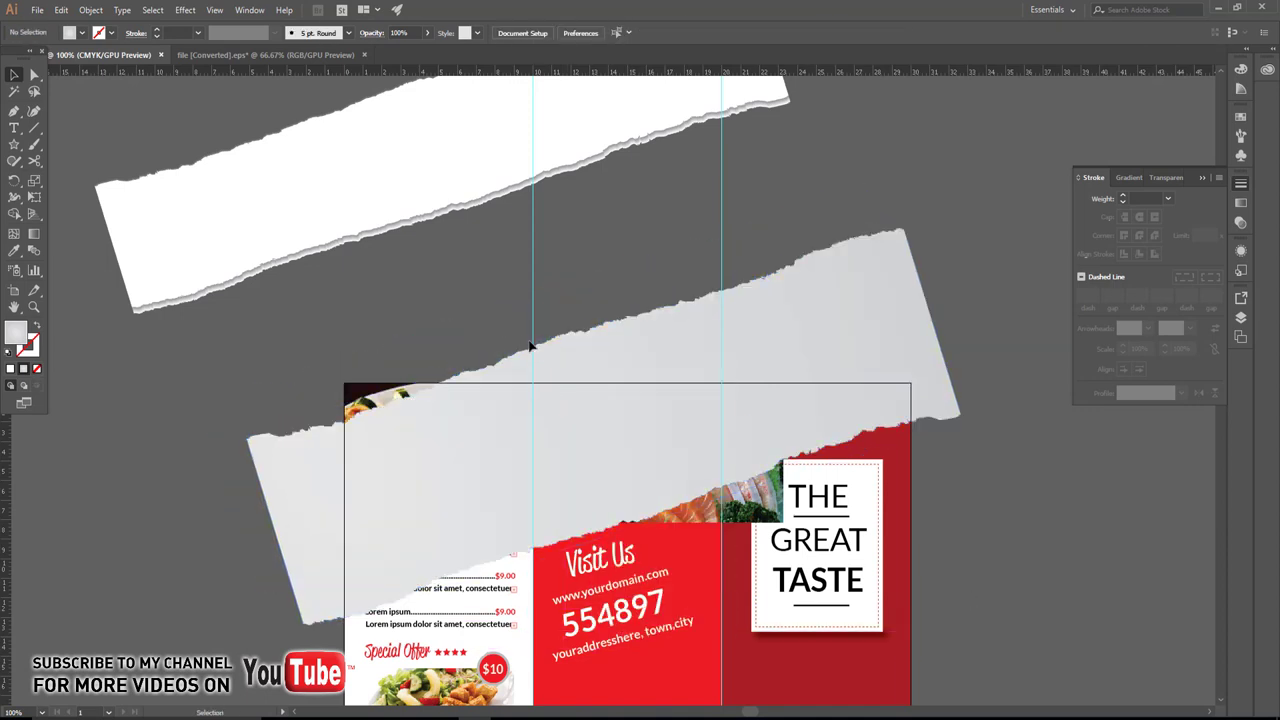
# Make the torn strip a clipping mask for the sushi photo, accepting the complex-mask warning.
pyautogui.click(532, 355)
pyautogui.keyDown('shift'); pyautogui.click(680, 450); pyautogui.keyUp('shift')
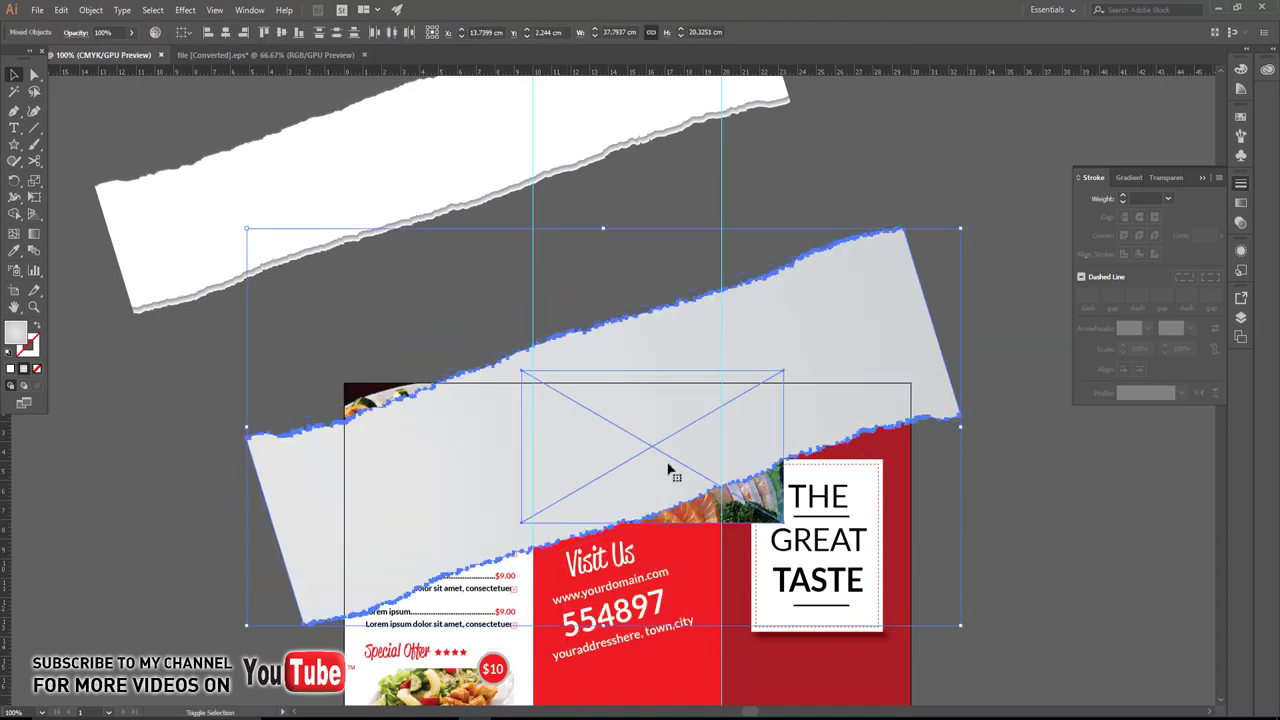
pyautogui.rightClick(670, 470)
pyautogui.click(686, 540)
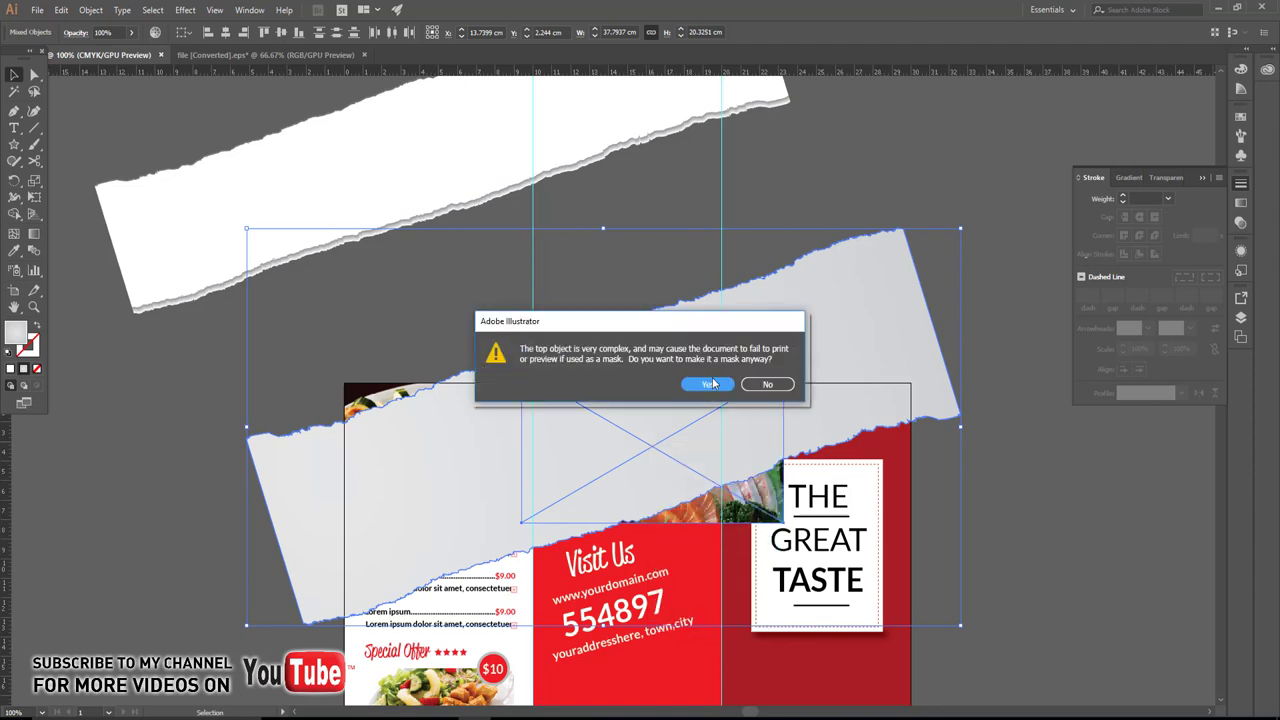
pyautogui.click(708, 384)
pyautogui.click(990, 490)
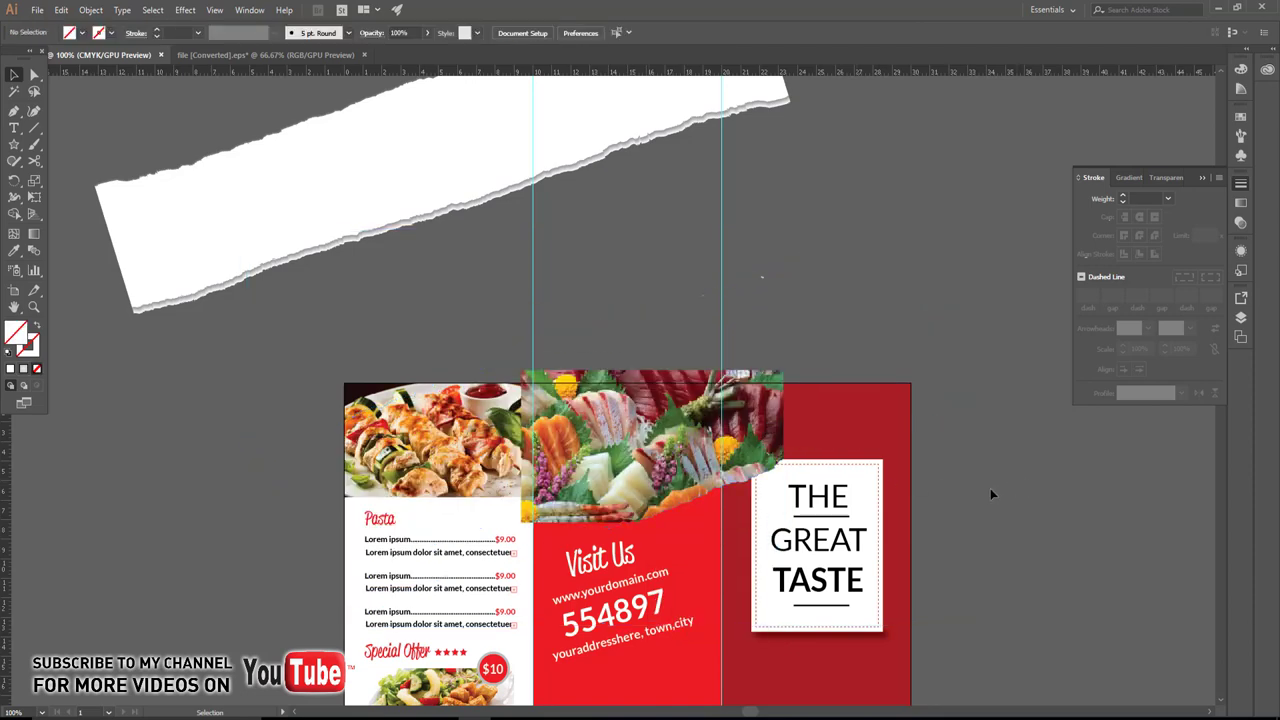
pyautogui.click(647, 488)
pyautogui.scroll(1, 650, 495)
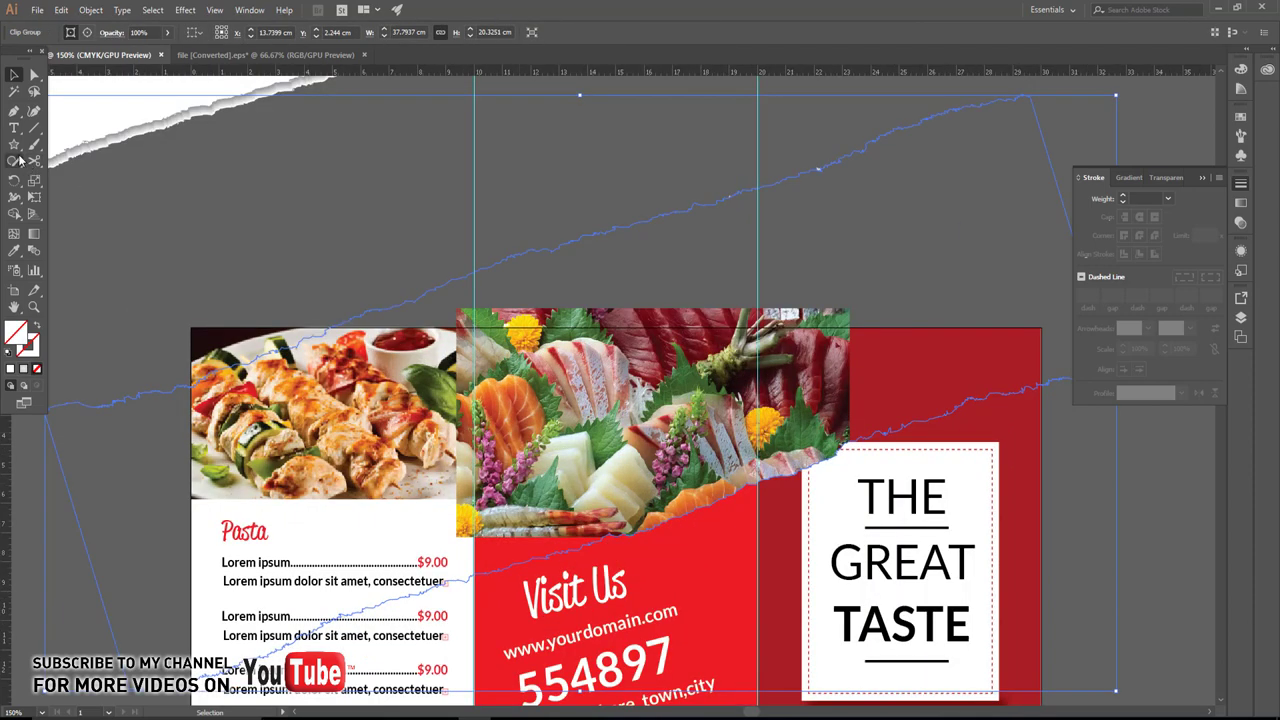
# Draw a rectangle over the middle panel's top and clip the sushi group to it.
pyautogui.moveTo(14, 144); pyautogui.dragTo(70, 143)
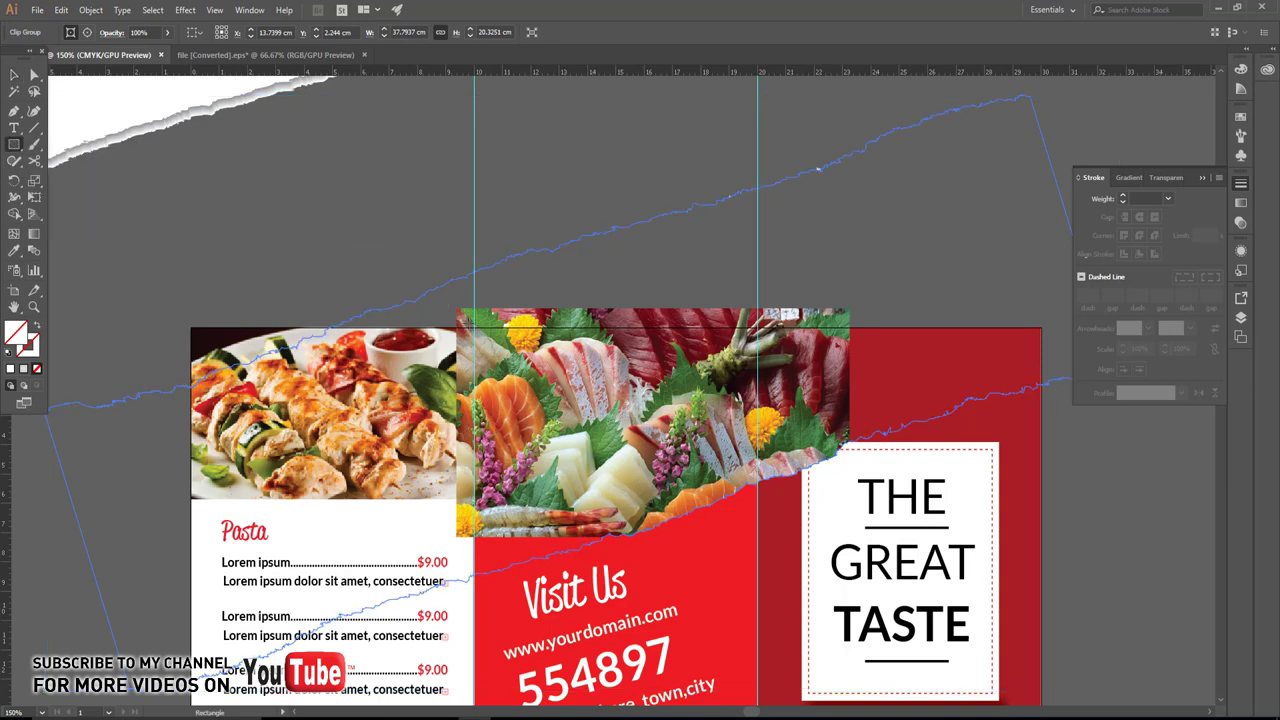
pyautogui.moveTo(474, 332); pyautogui.dragTo(757, 542)
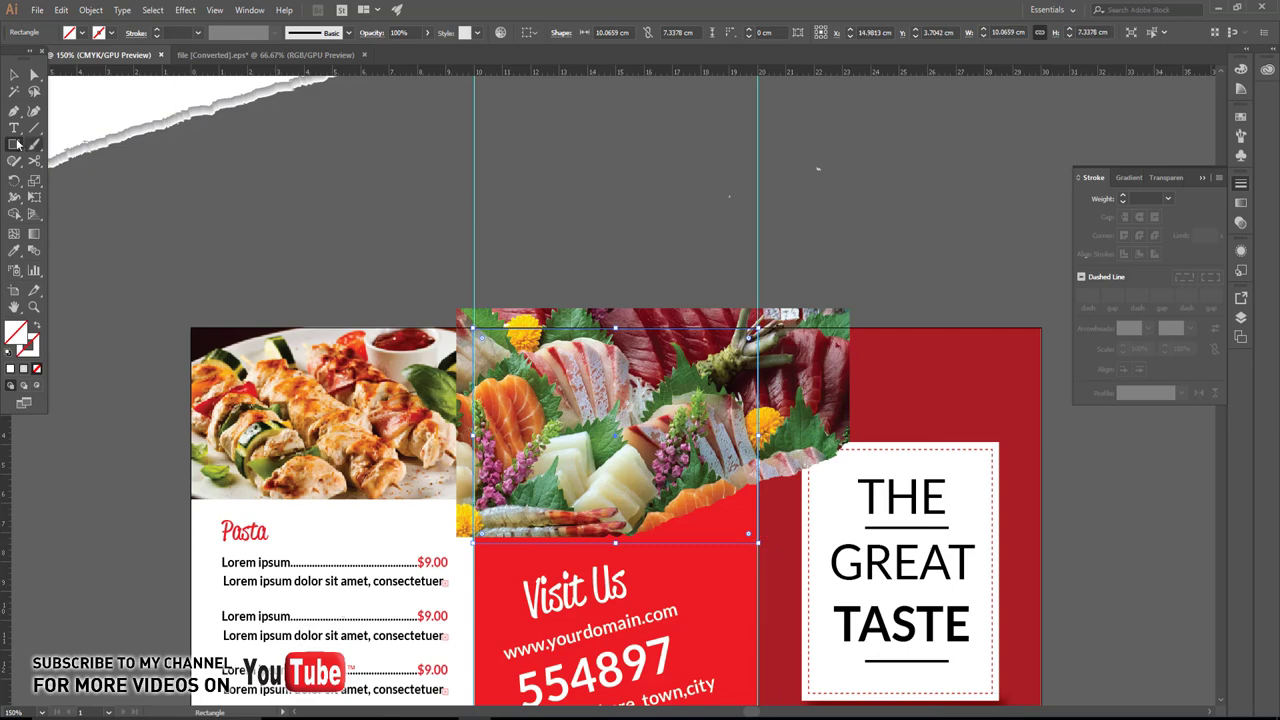
pyautogui.click(14, 75)
pyautogui.keyDown('shift'); pyautogui.click(800, 440); pyautogui.keyUp('shift')
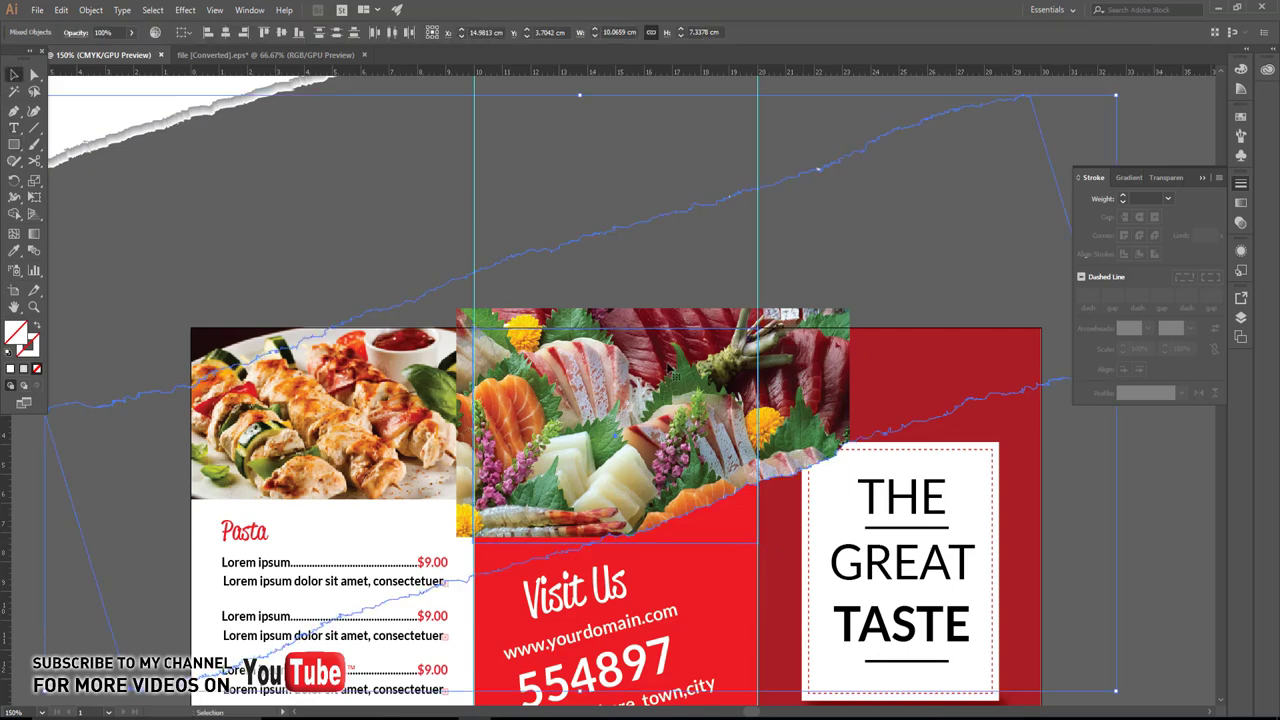
pyautogui.rightClick(667, 363)
pyautogui.click(712, 462)
pyautogui.keyDown('alt'); pyautogui.scroll(-1, 600, 430); pyautogui.keyUp('alt')
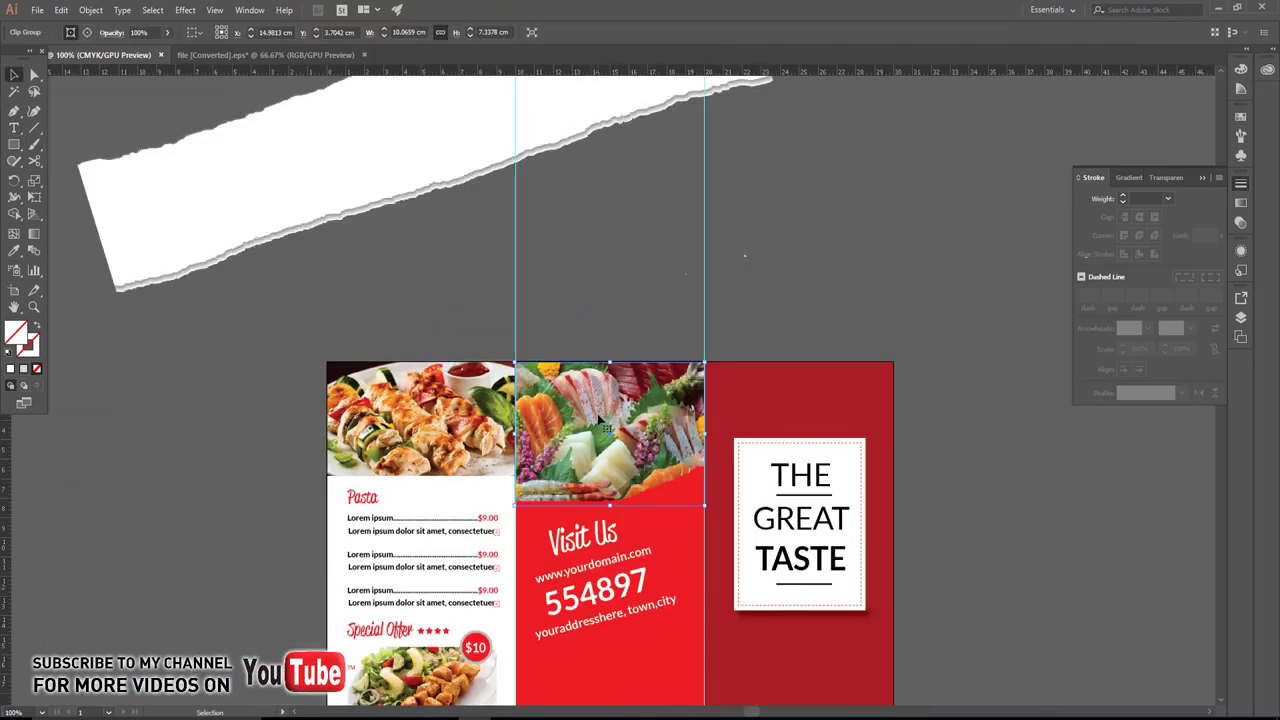
# Enlarge the sushi photo inside its clip group, undoing an accidental shift.
pyautogui.doubleClick(603, 425)
pyautogui.click(581, 458)
pyautogui.doubleClick(578, 429)
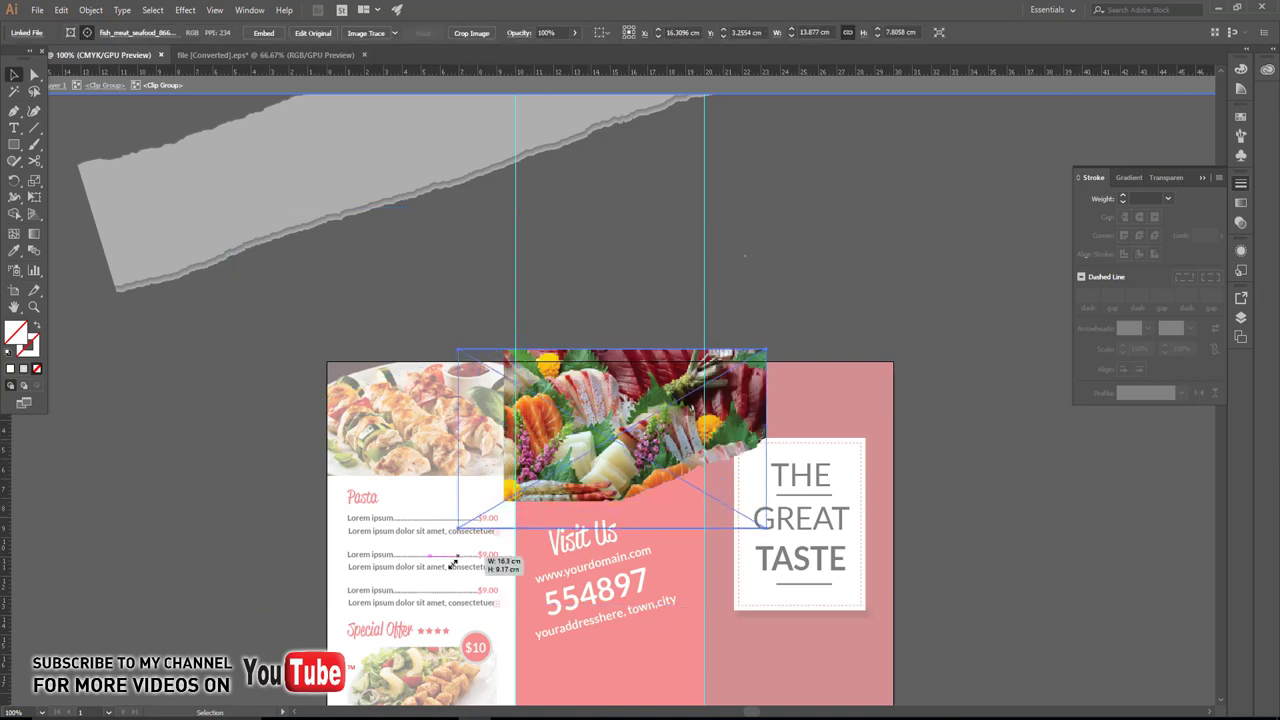
pyautogui.moveTo(505, 503); pyautogui.dragTo(447, 567)
pyautogui.doubleClick(333, 318)
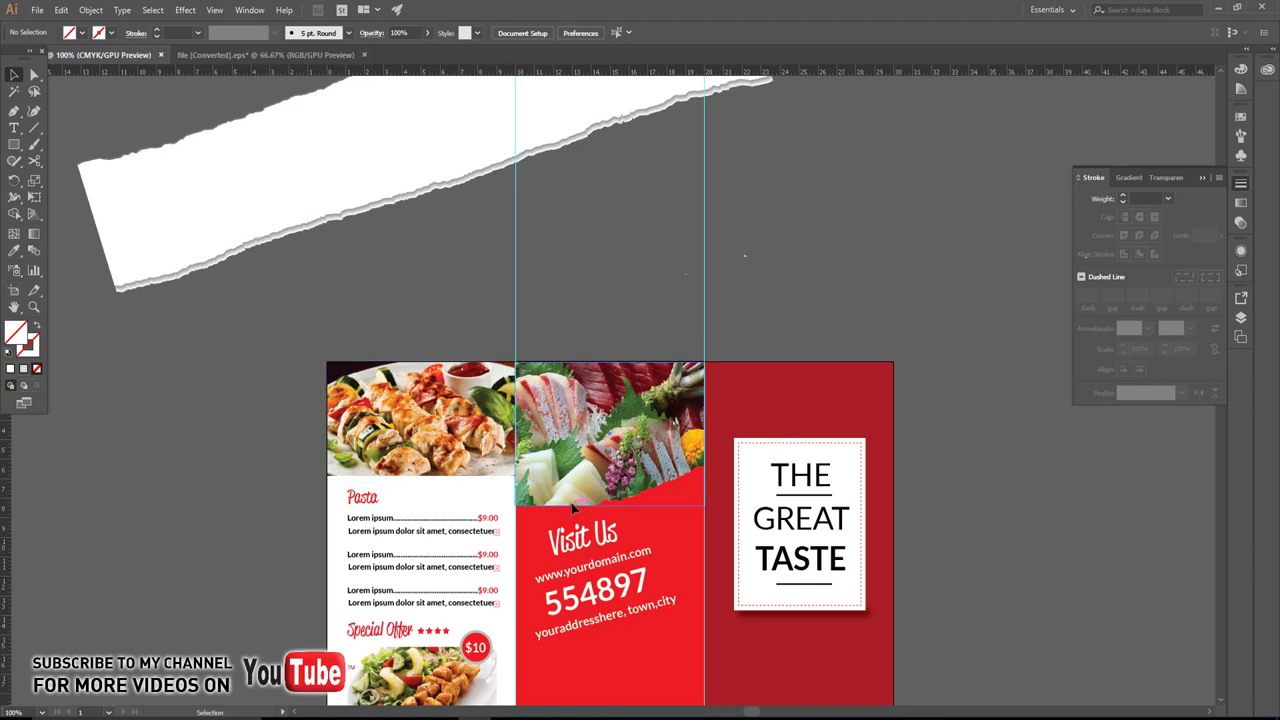
pyautogui.doubleClick(573, 506)
pyautogui.moveTo(607, 512); pyautogui.dragTo(606, 537)
pyautogui.hotkey('ctrl', 'z')
pyautogui.doubleClick(326, 300)
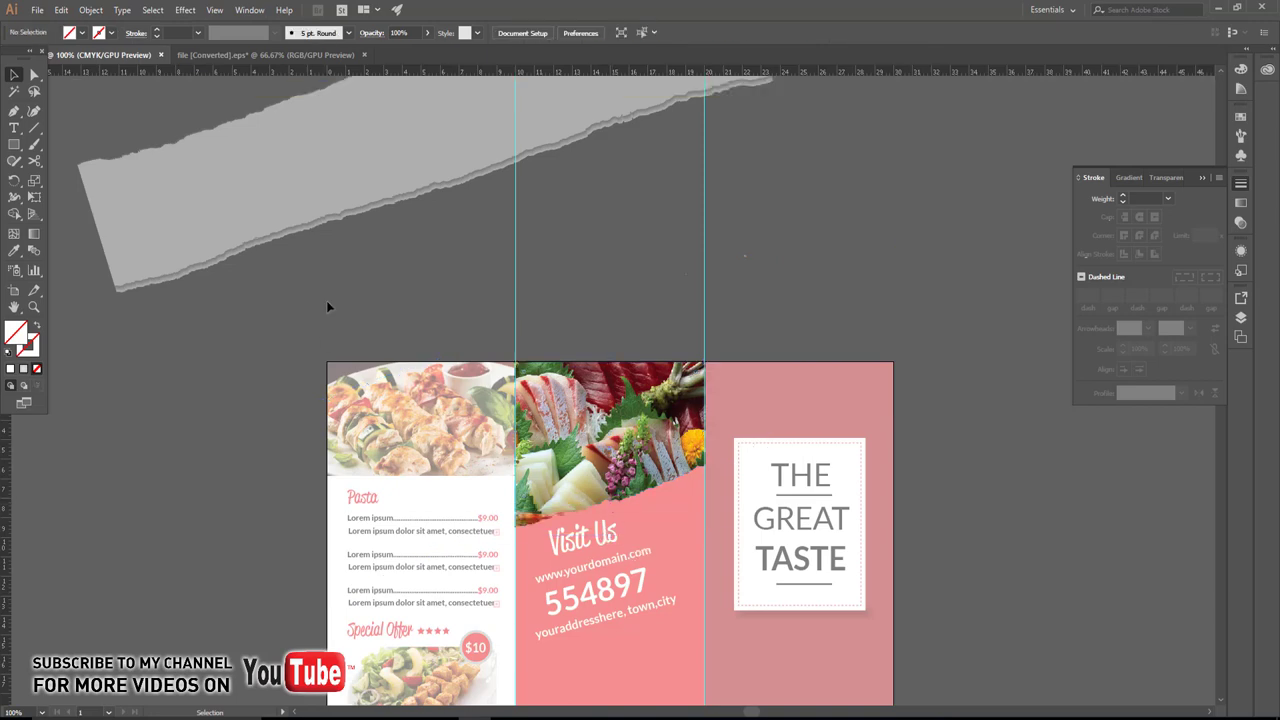
pyautogui.scroll(1, 426, 277)
# Move the leftover white torn-paper strip onto the artboard.
pyautogui.click(352, 133)
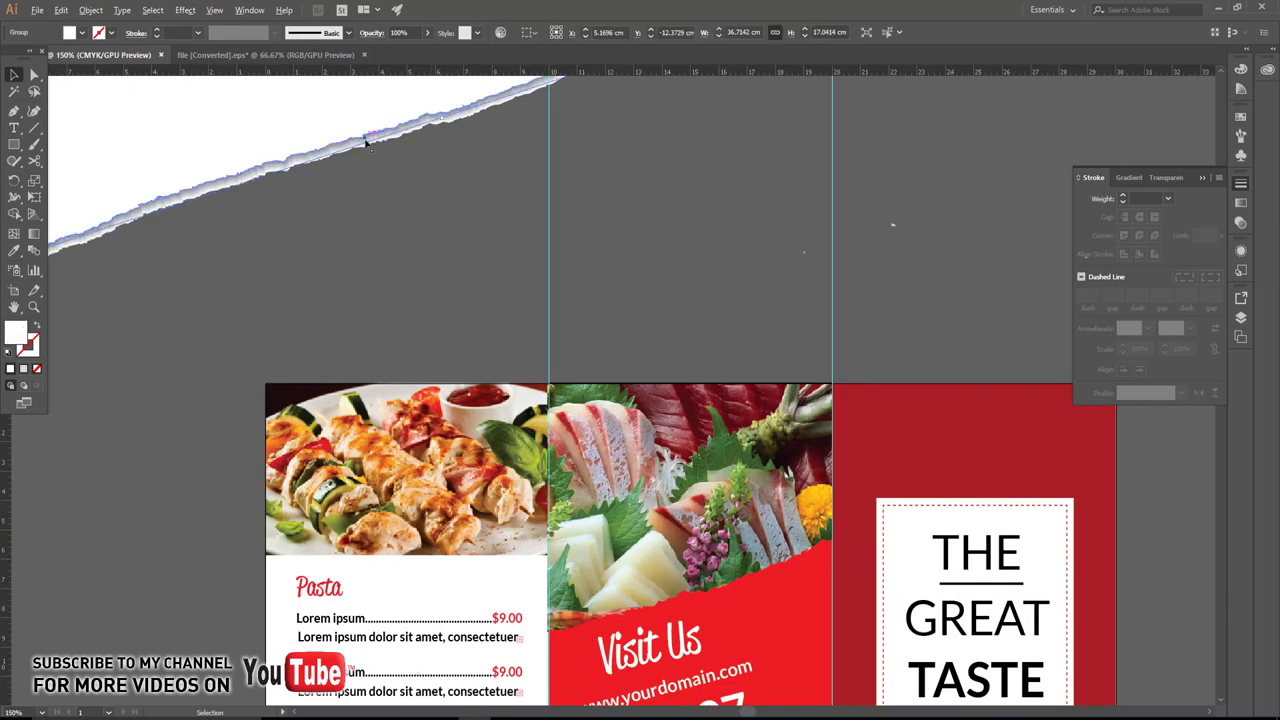
pyautogui.scroll(-1, 391, 137)
pyautogui.moveTo(405, 137)
pyautogui.mouseDown()
pyautogui.moveTo(545, 378)
pyautogui.moveTo(544, 446)
pyautogui.mouseUp()
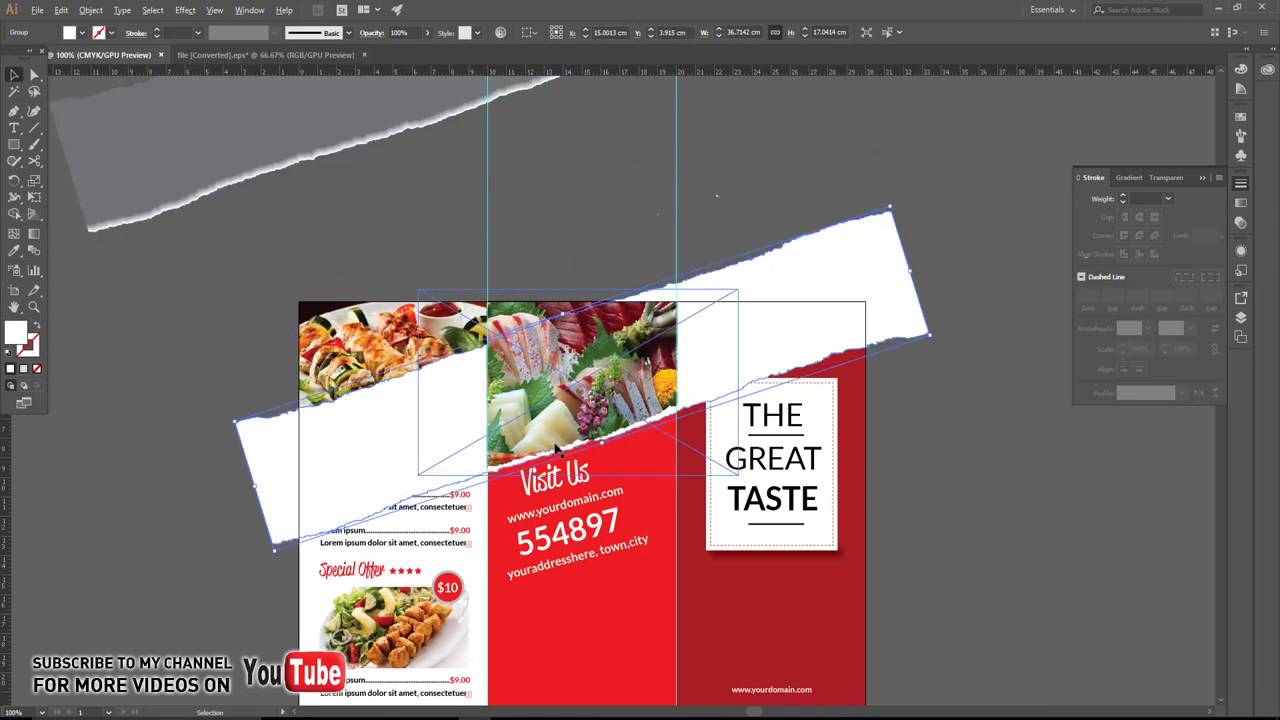
pyautogui.scroll(2, 556, 447)
pyautogui.scroll(-1, 535, 433)
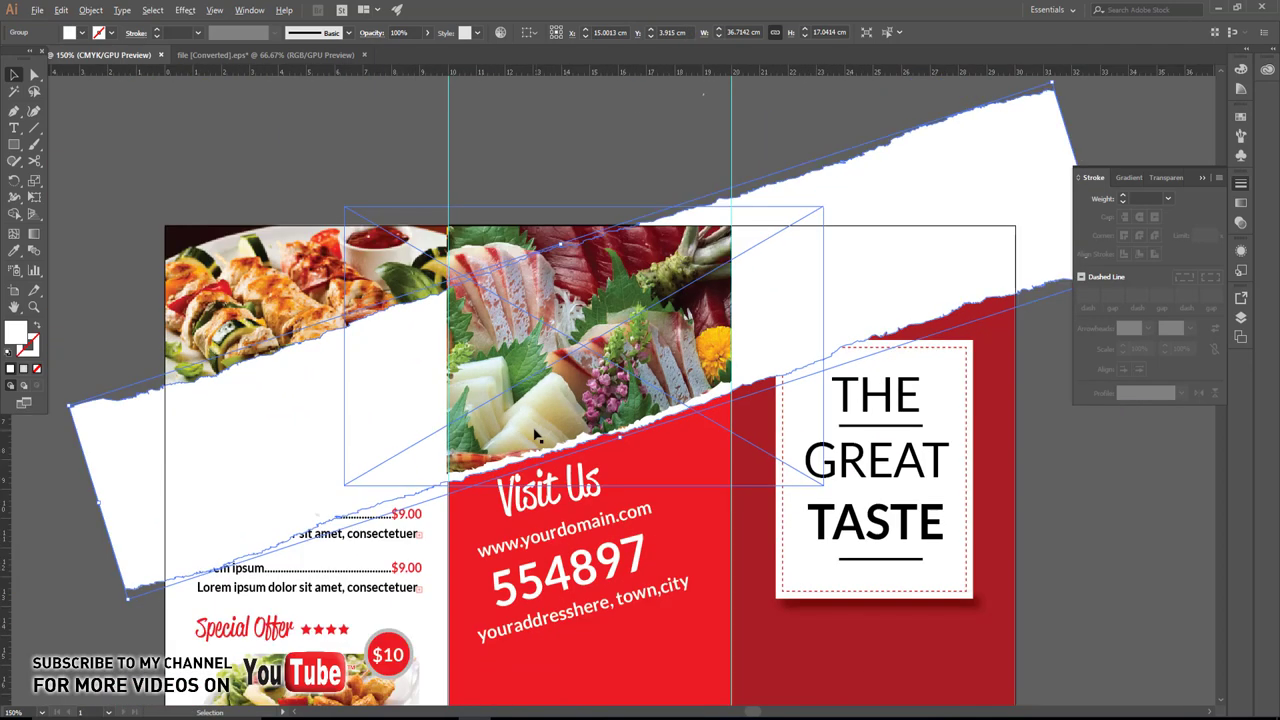
pyautogui.click(510, 166)
pyautogui.click(771, 331)
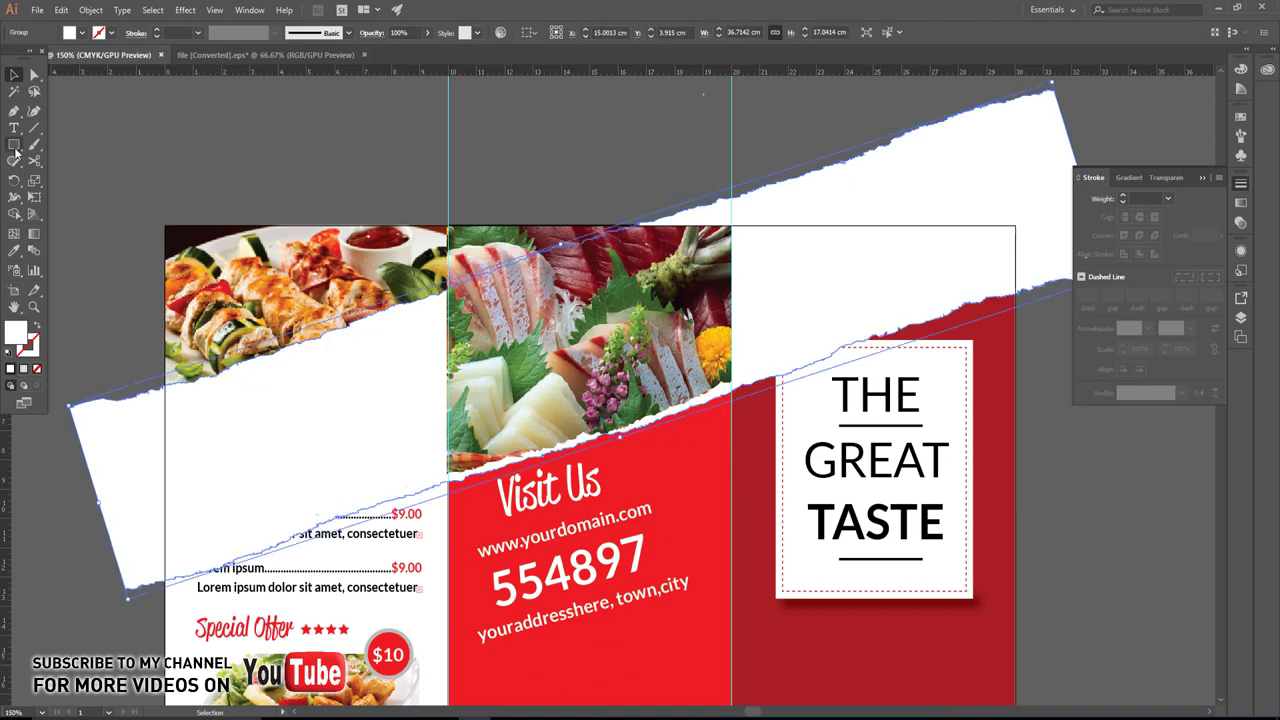
# Draw a rectangle over the middle panel's top and clip the white torn paper to it.
pyautogui.click(15, 147)
pyautogui.moveTo(447, 226)
pyautogui.mouseDown()
pyautogui.moveTo(718, 460)
pyautogui.moveTo(731, 486)
pyautogui.mouseUp()
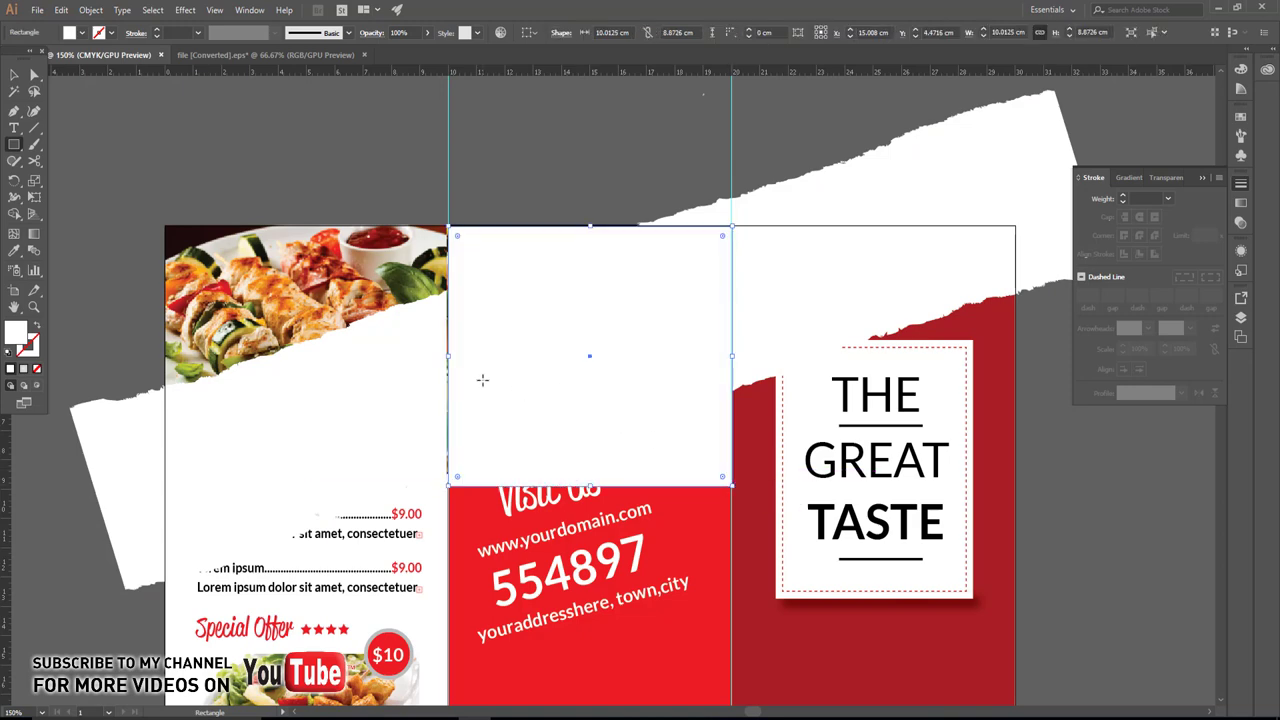
pyautogui.press('v')
pyautogui.keyDown('shift'); pyautogui.click(363, 363); pyautogui.keyUp('shift')
pyautogui.rightClick(521, 306)
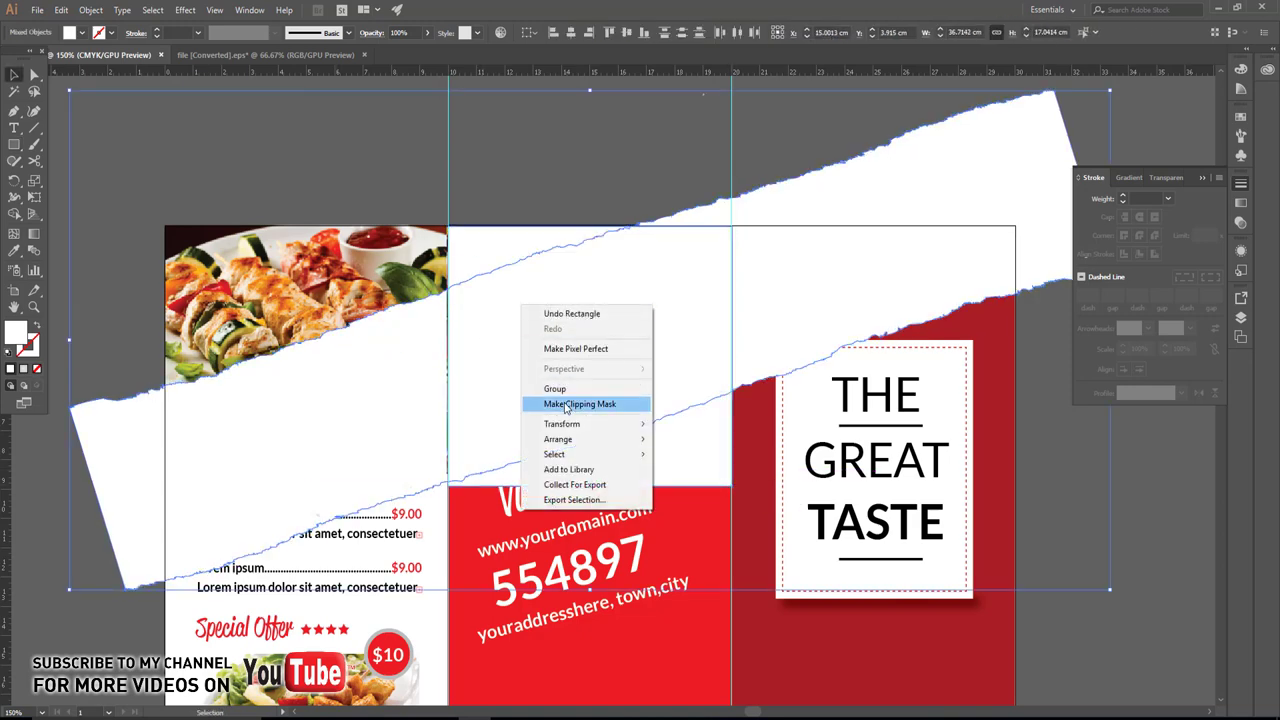
pyautogui.click(565, 404)
# Align the clipped group relative to the artboard.
pyautogui.press('a')
pyautogui.click(530, 297)
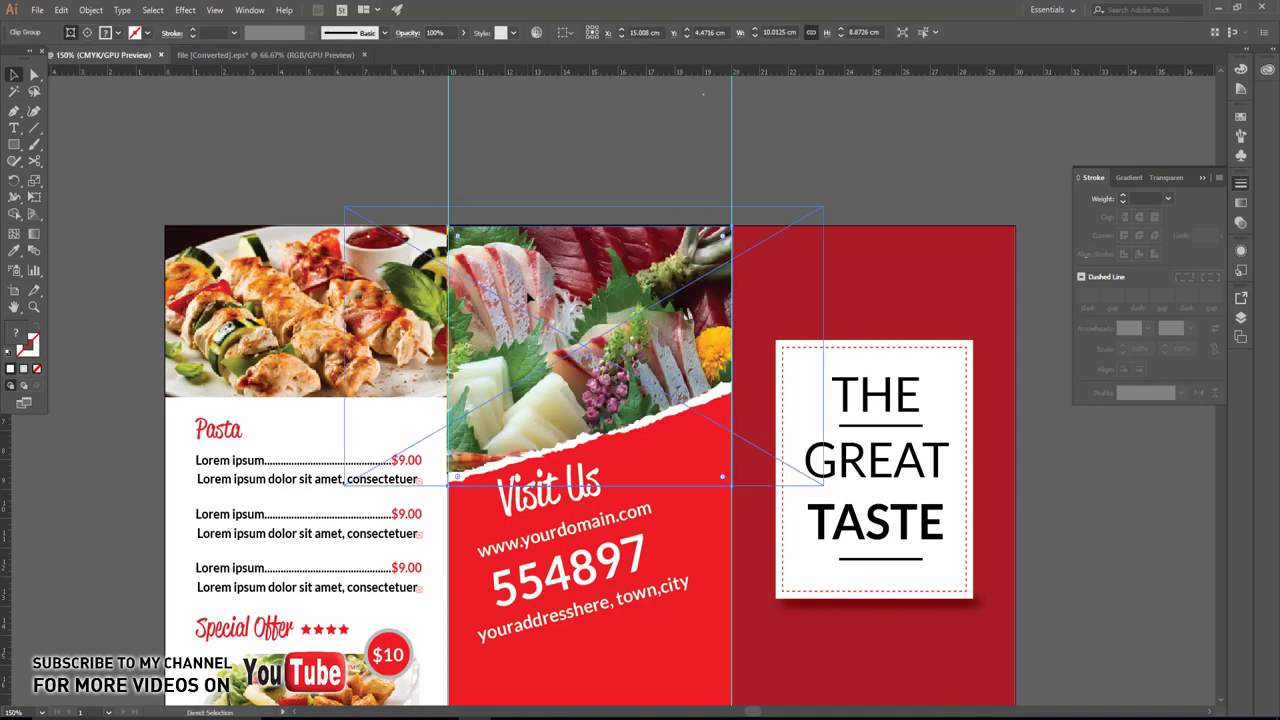
pyautogui.press('v')
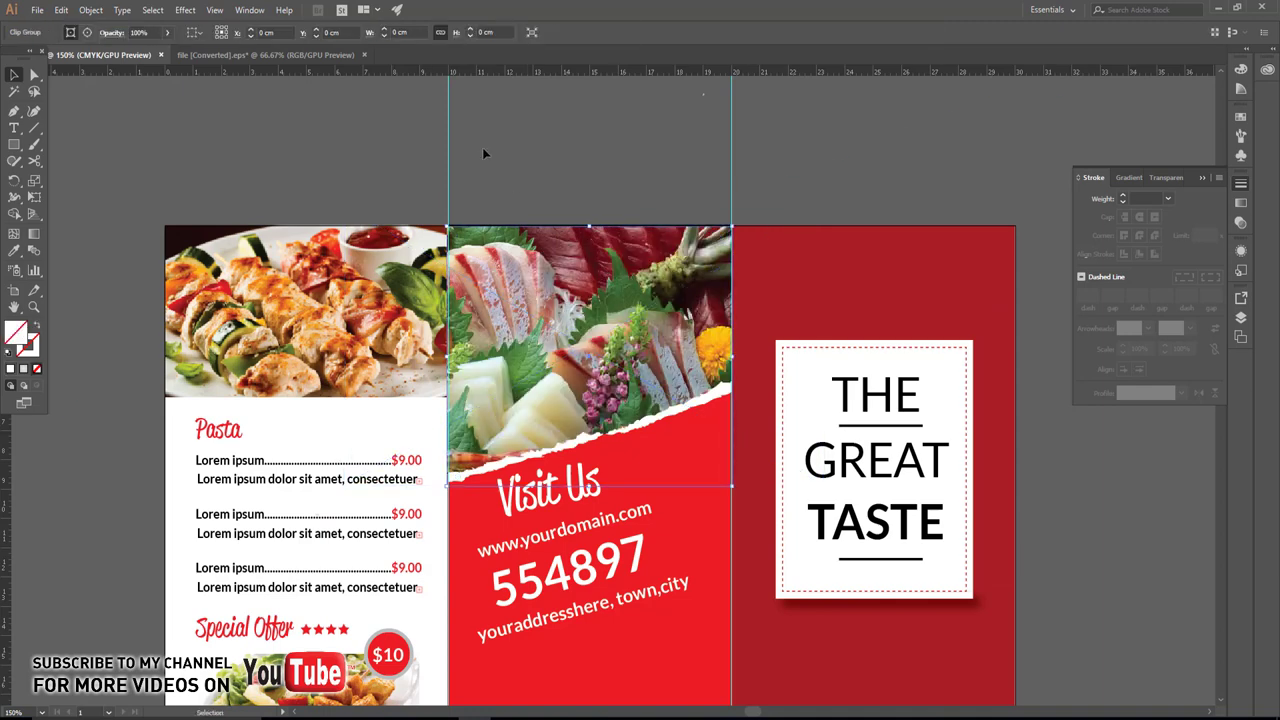
pyautogui.click(198, 32)
pyautogui.click(201, 78)
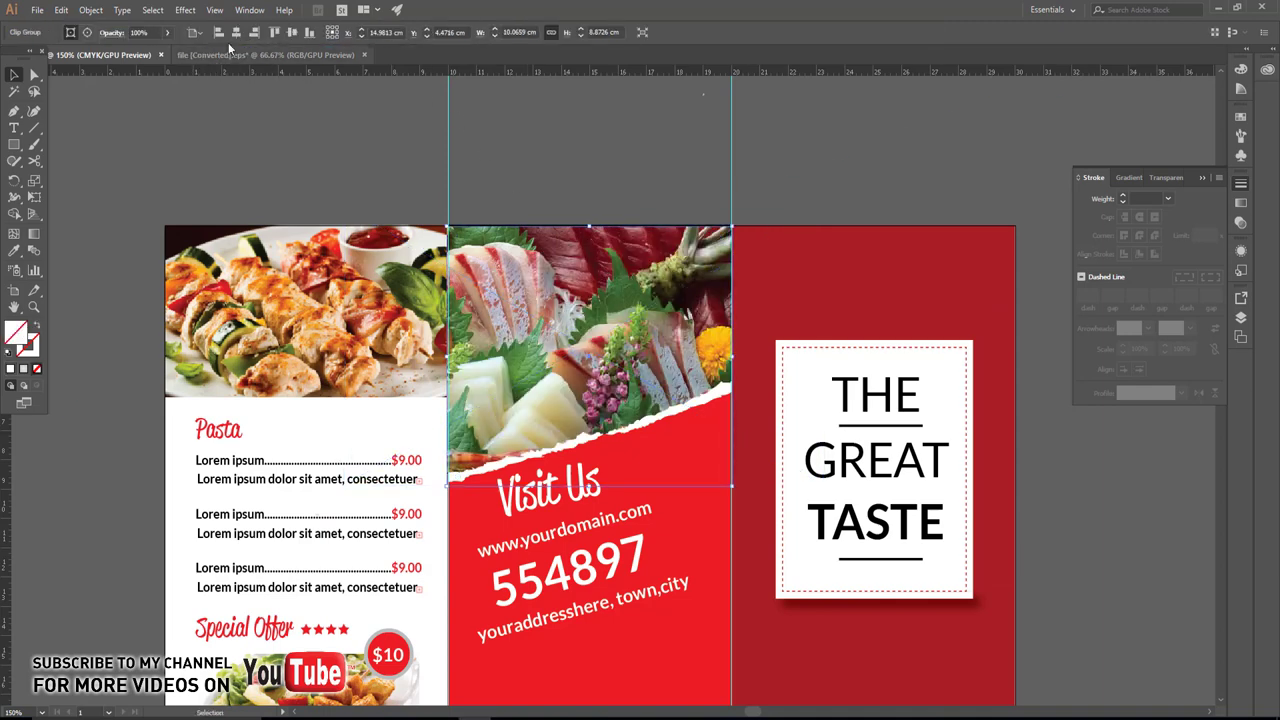
pyautogui.click(236, 32)
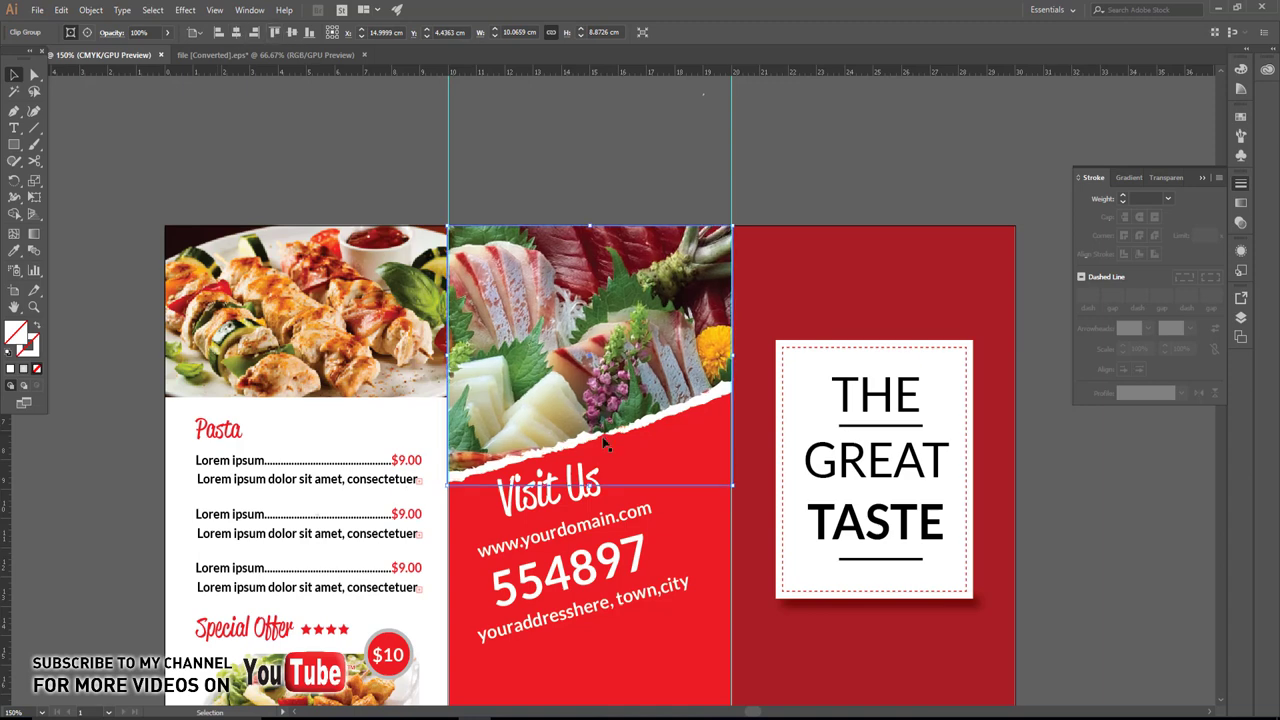
# Reapply the last effect to the object at the torn edge.
pyautogui.click(716, 400)
pyautogui.scroll(2, 668, 252)
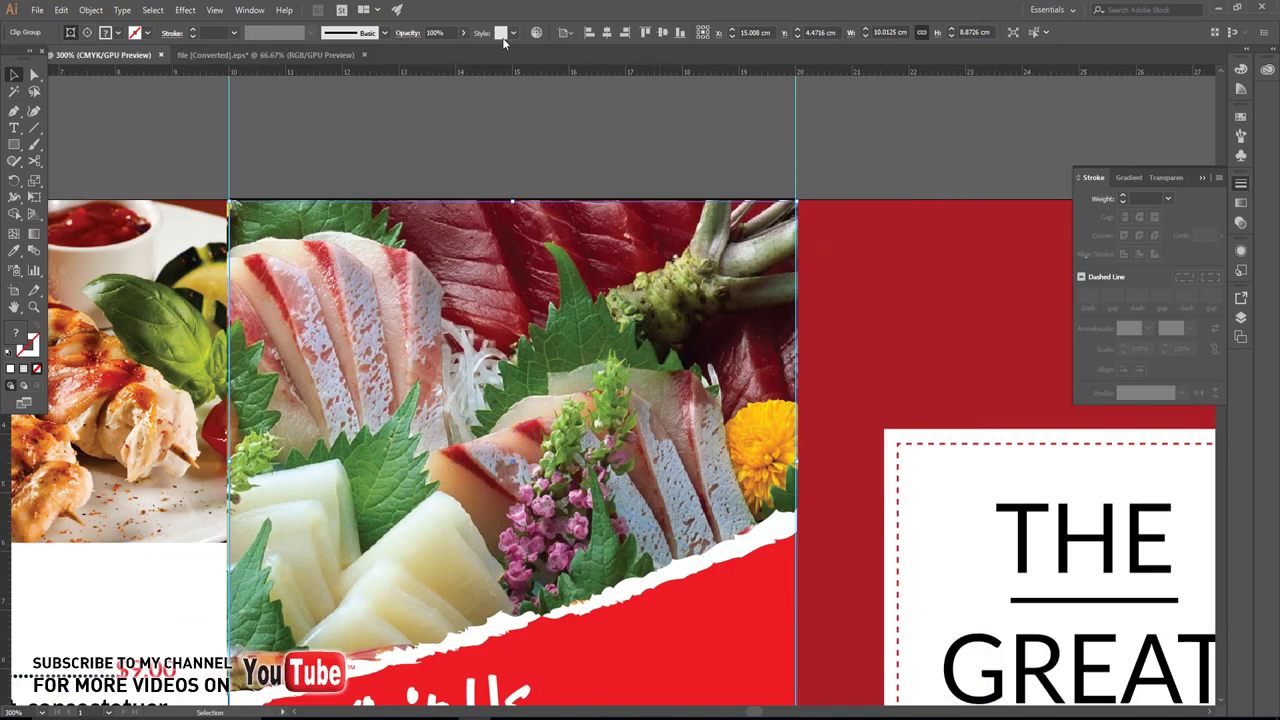
pyautogui.click(185, 10)
pyautogui.click(230, 25)
pyautogui.scroll(-3, 428, 207)
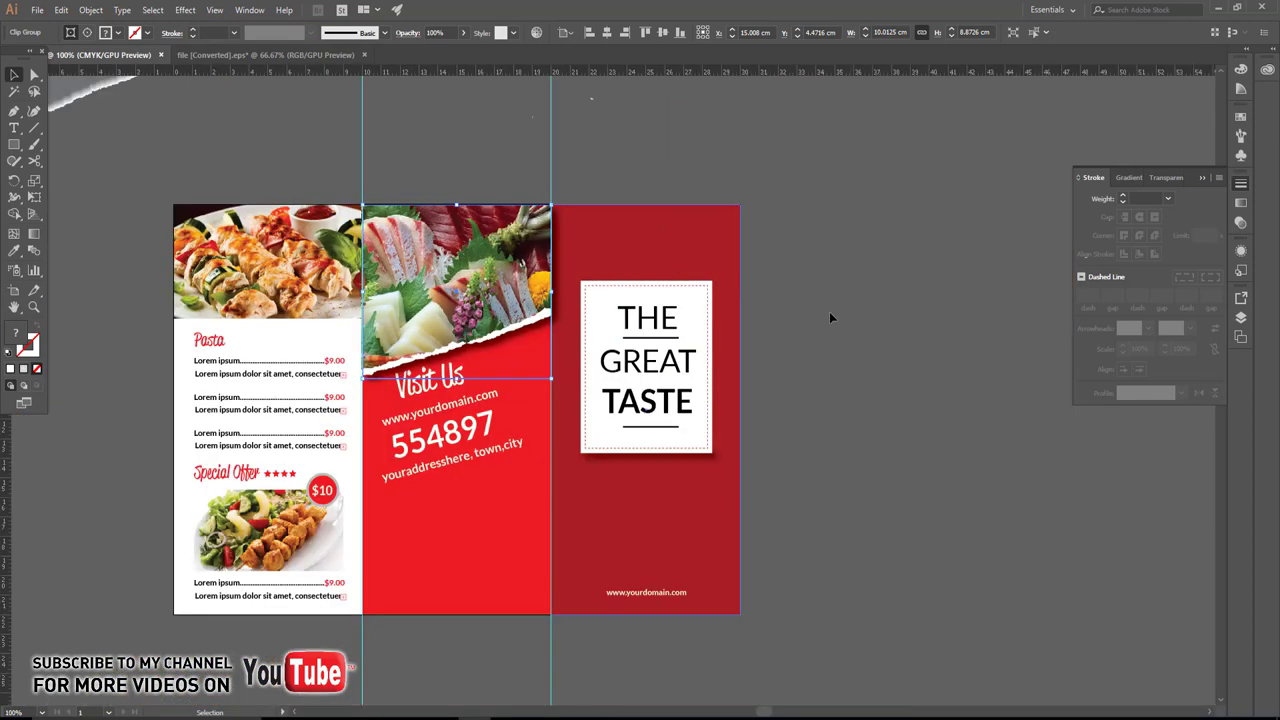
# Duplicate the sushi clip group down into the lower middle panel.
pyautogui.moveTo(660, 407); pyautogui.dragTo(678, 437)
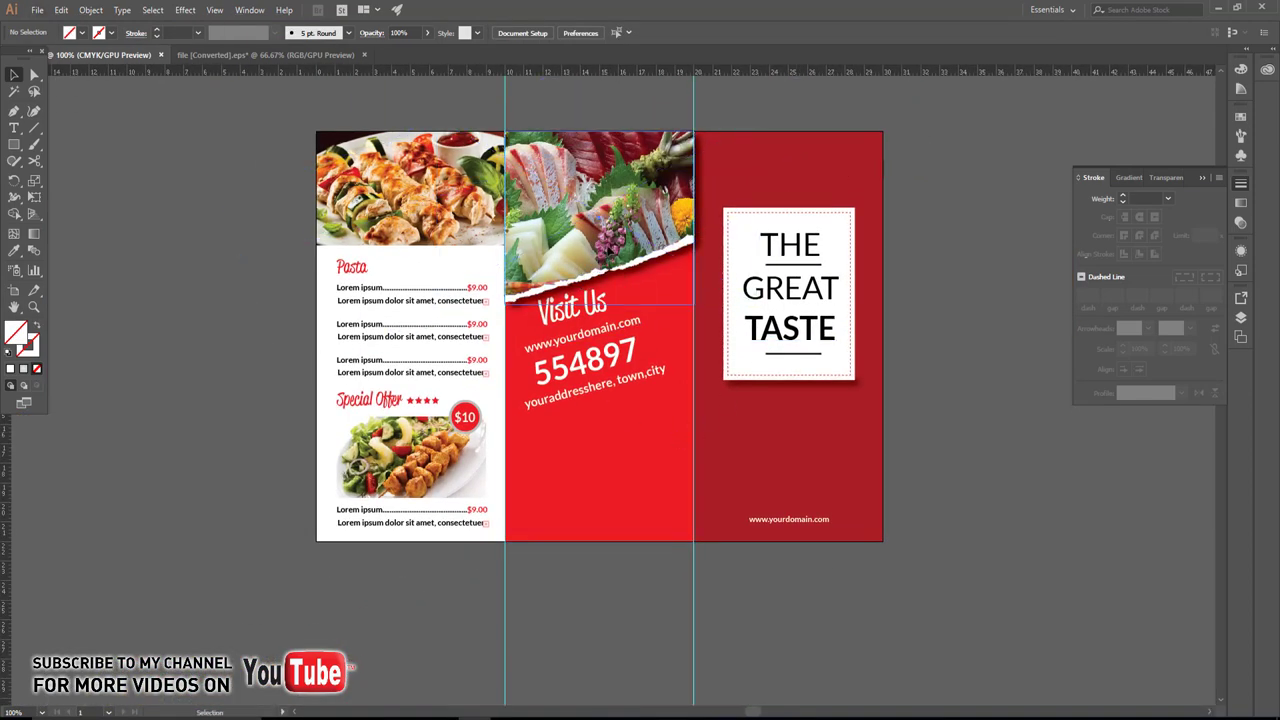
pyautogui.click(596, 190)
pyautogui.keyDown('shift'); pyautogui.click(672, 200); pyautogui.keyUp('shift')
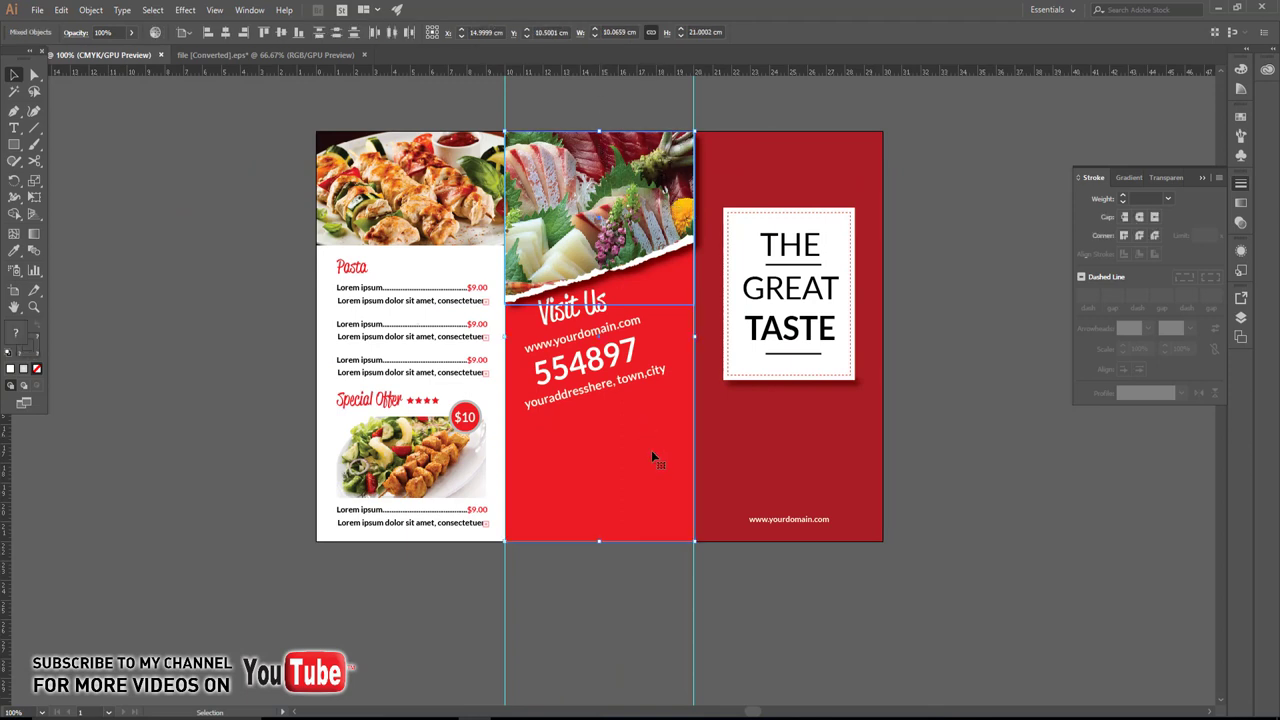
pyautogui.keyDown('shift'); pyautogui.click(658, 489); pyautogui.keyUp('shift')
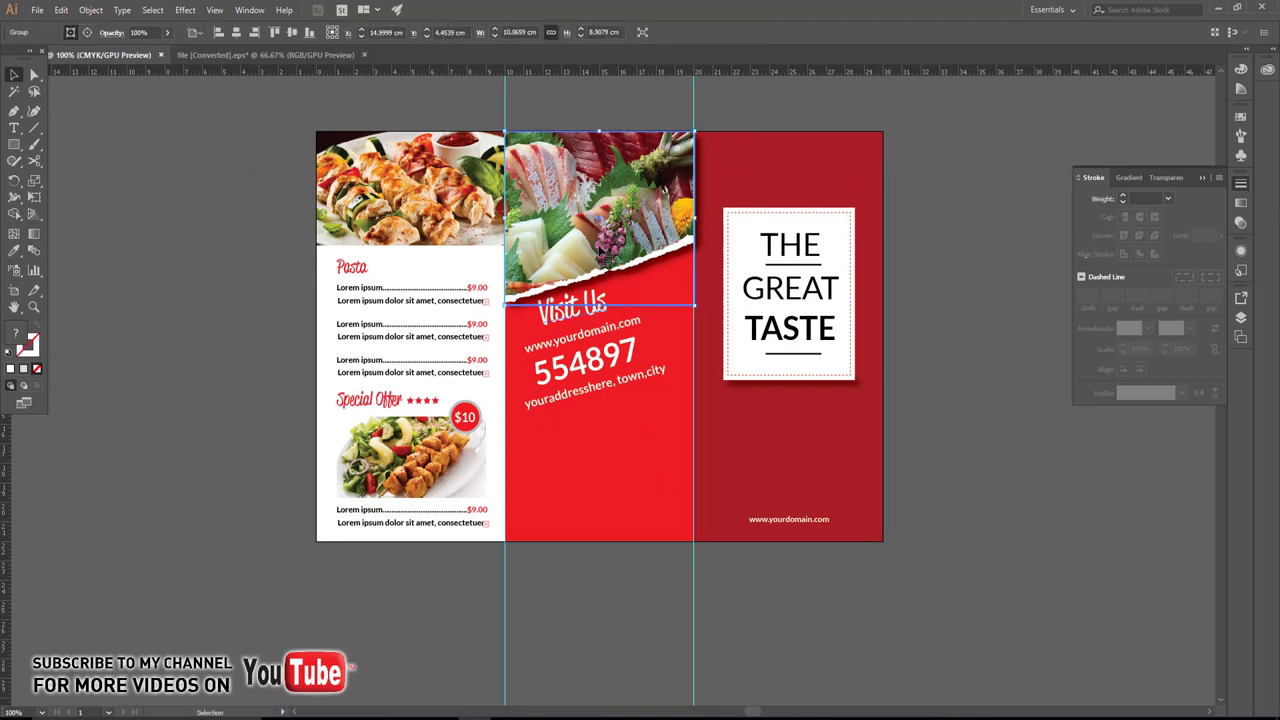
pyautogui.click(603, 238)
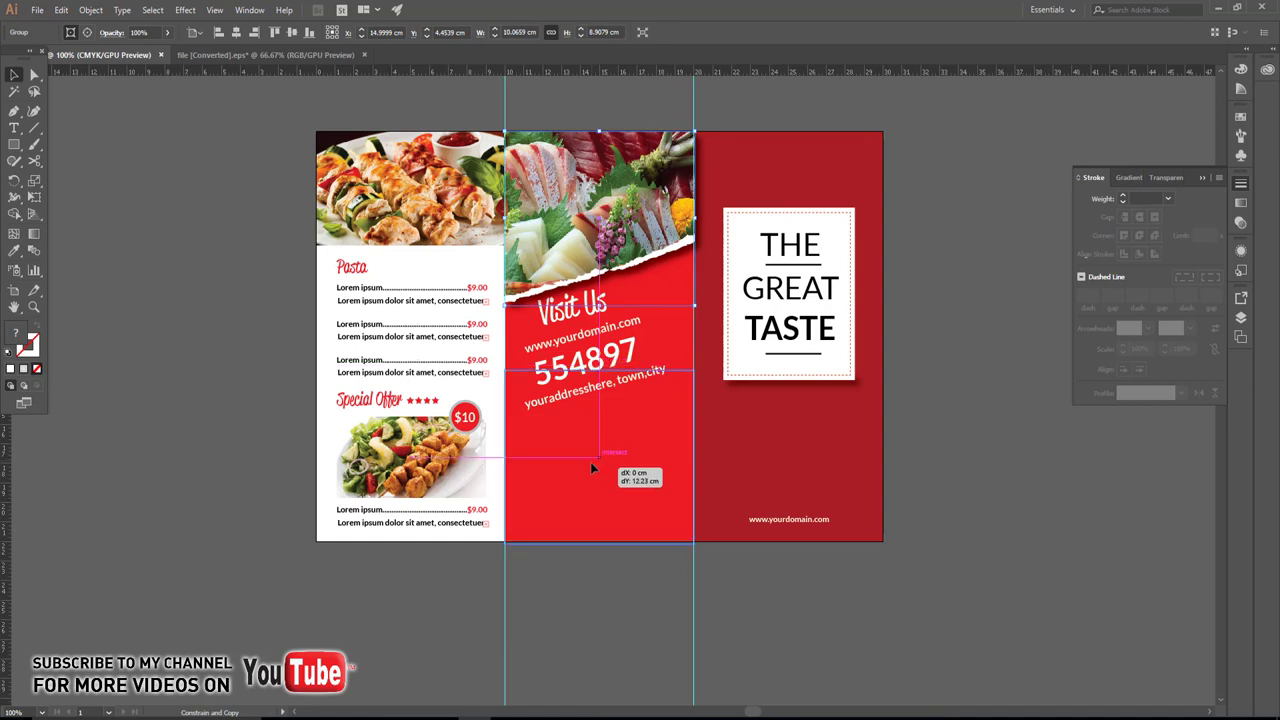
pyautogui.moveTo(592, 462); pyautogui.dragTo(598, 477)
# Reflect the lower copy both horizontally and vertically.
pyautogui.rightClick(576, 428)
pyautogui.moveTo(615, 559)
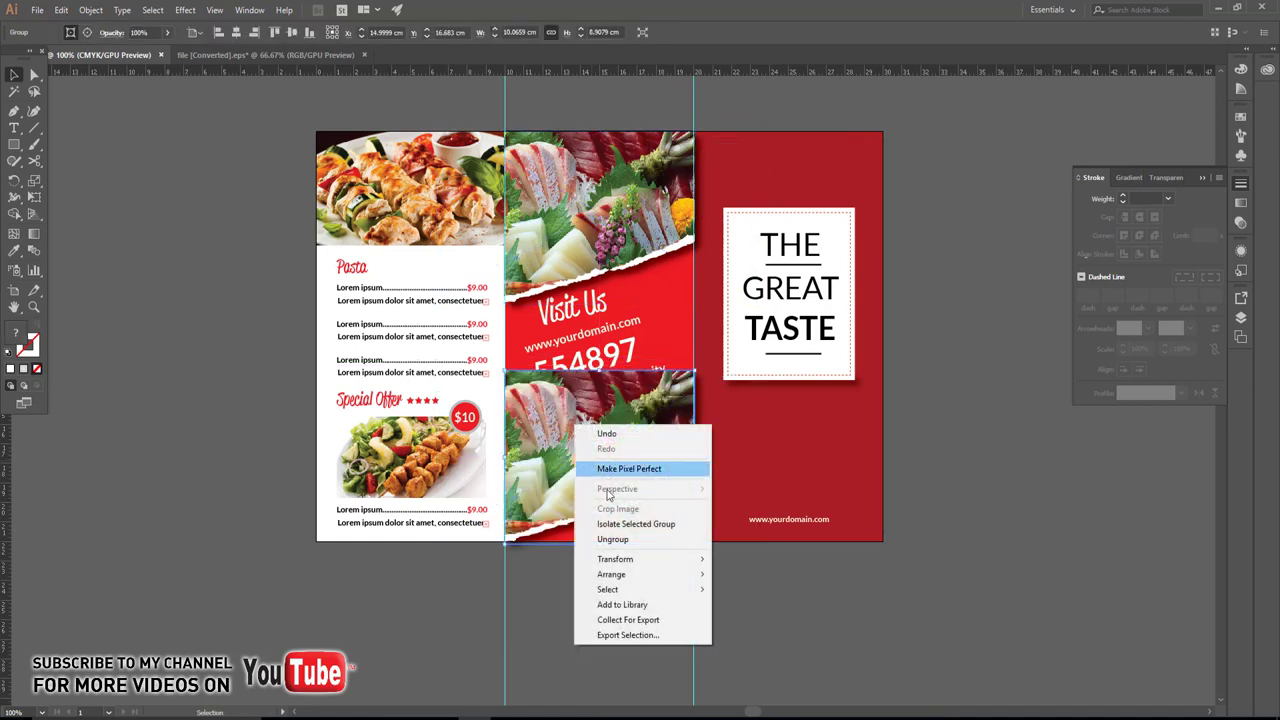
pyautogui.click(745, 609)
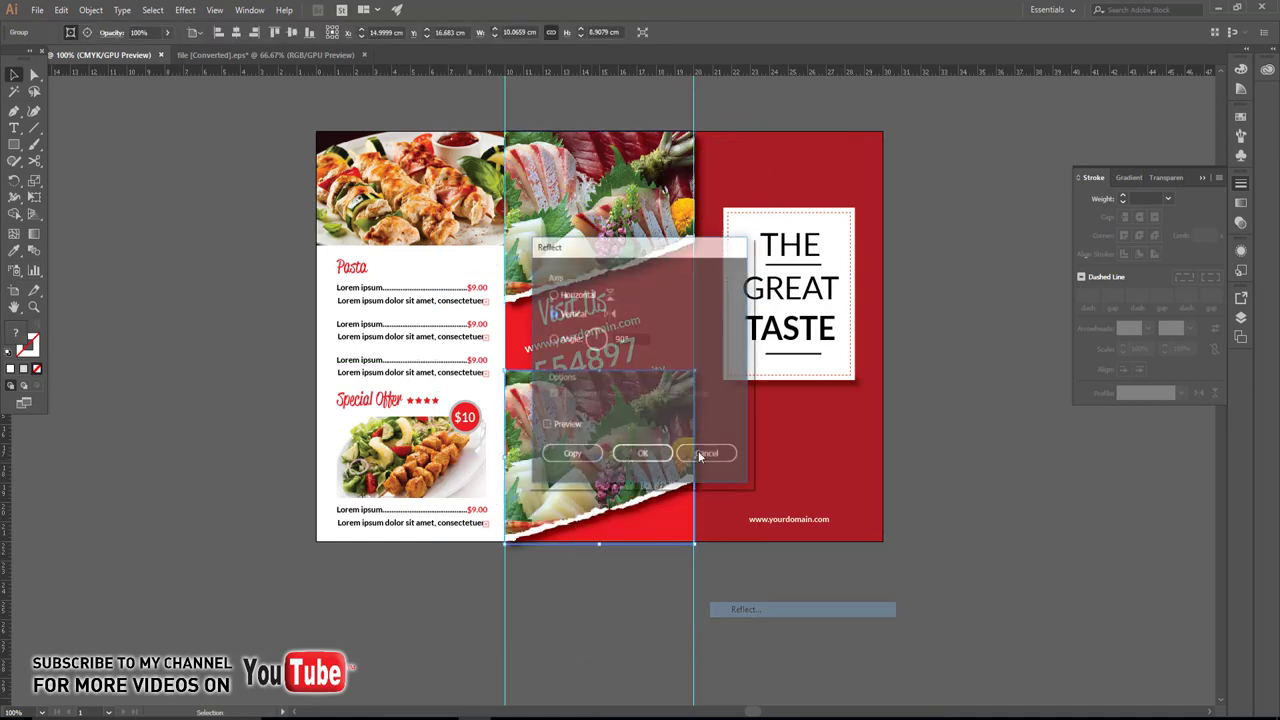
pyautogui.click(643, 454)
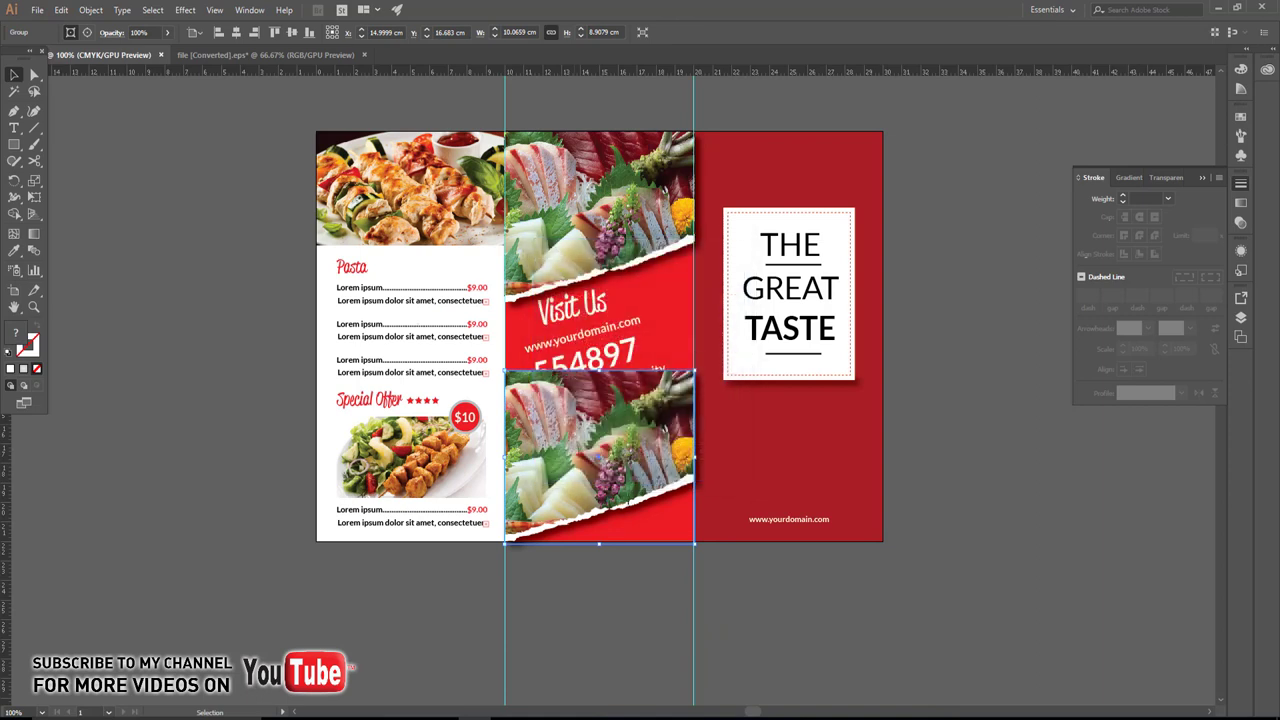
pyautogui.rightClick(626, 438)
pyautogui.moveTo(666, 566)
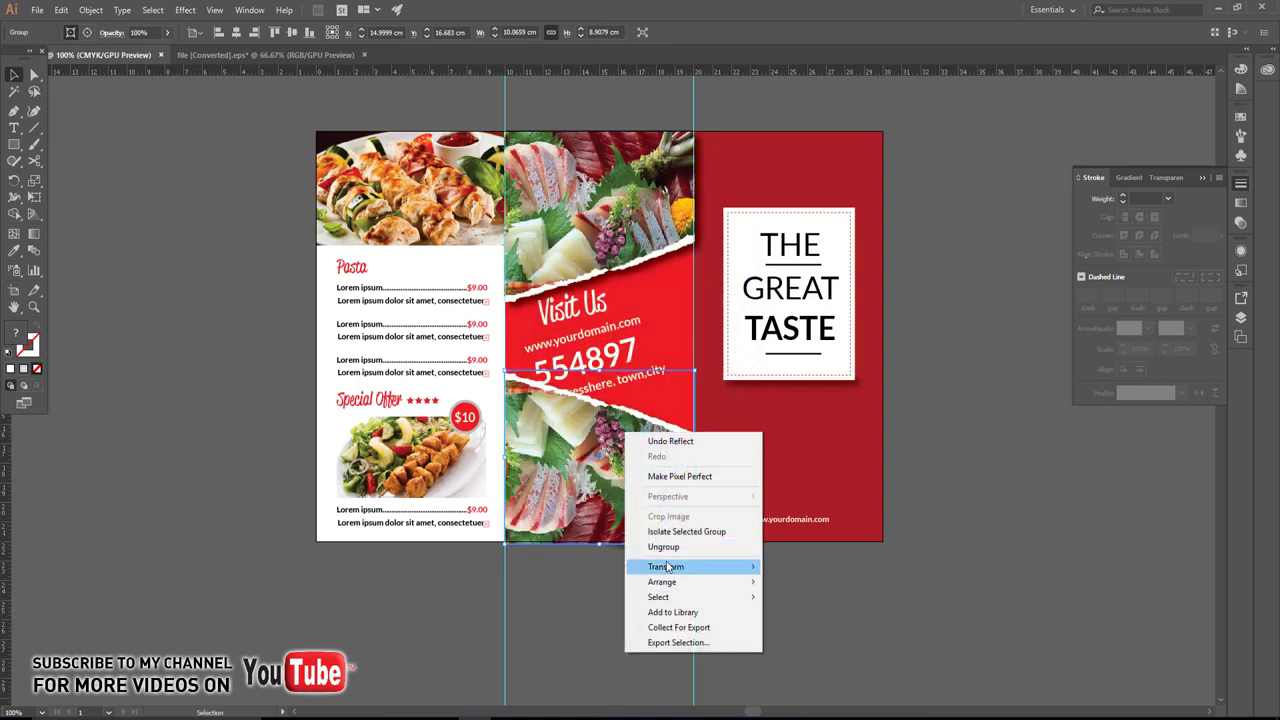
pyautogui.click(793, 617)
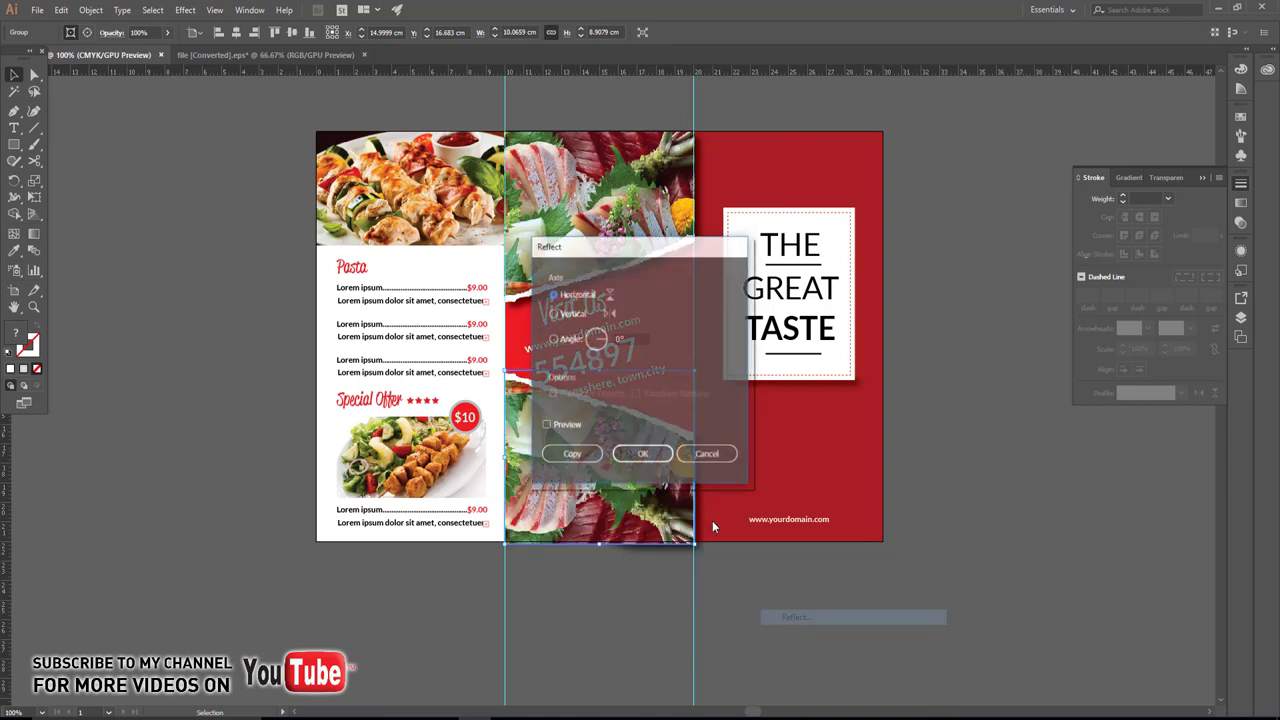
pyautogui.click(638, 450)
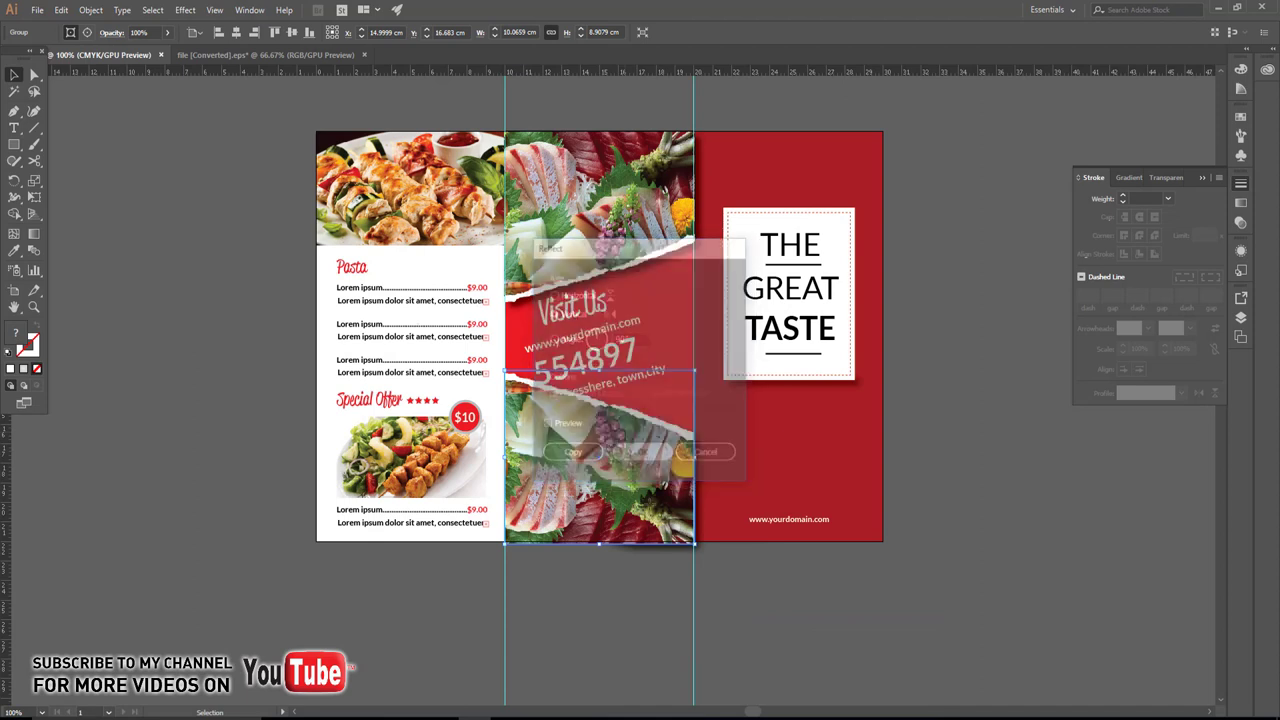
pyautogui.click(637, 594)
# Relink the photo inside the copy to the dish_potatoes image.
pyautogui.click(622, 470)
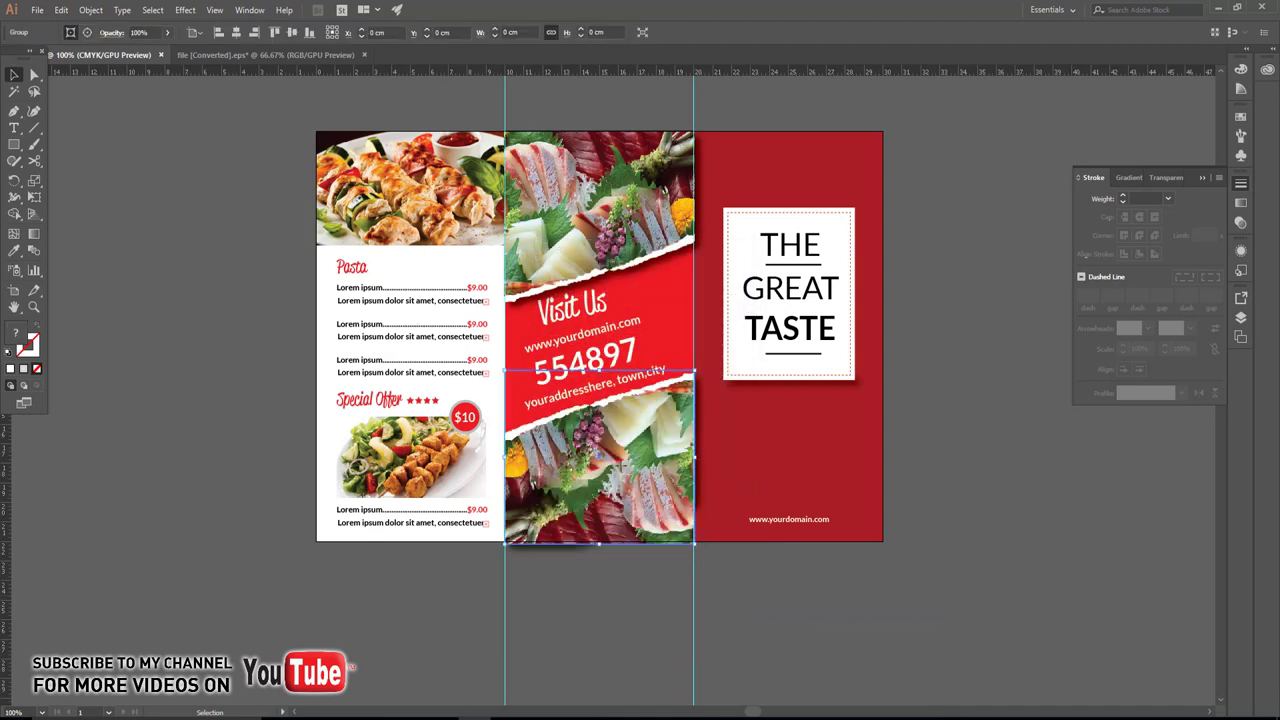
pyautogui.doubleClick(632, 462)
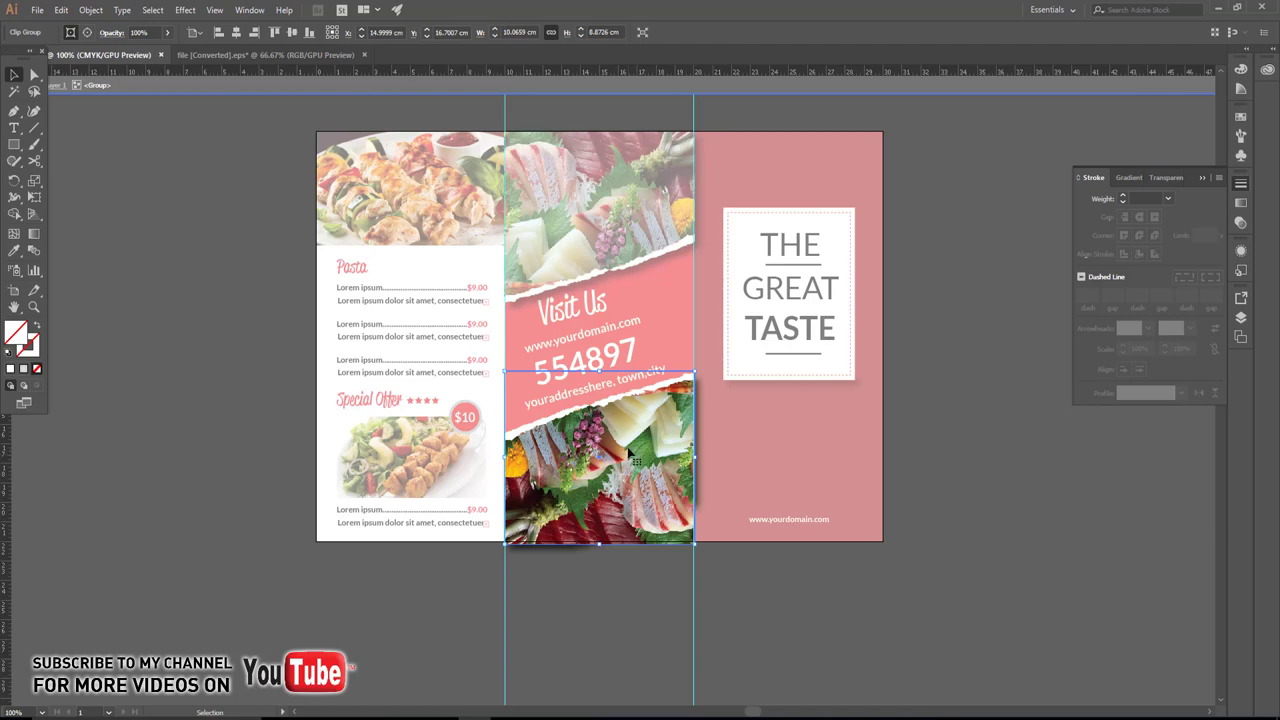
pyautogui.doubleClick(632, 455)
pyautogui.doubleClick(629, 450)
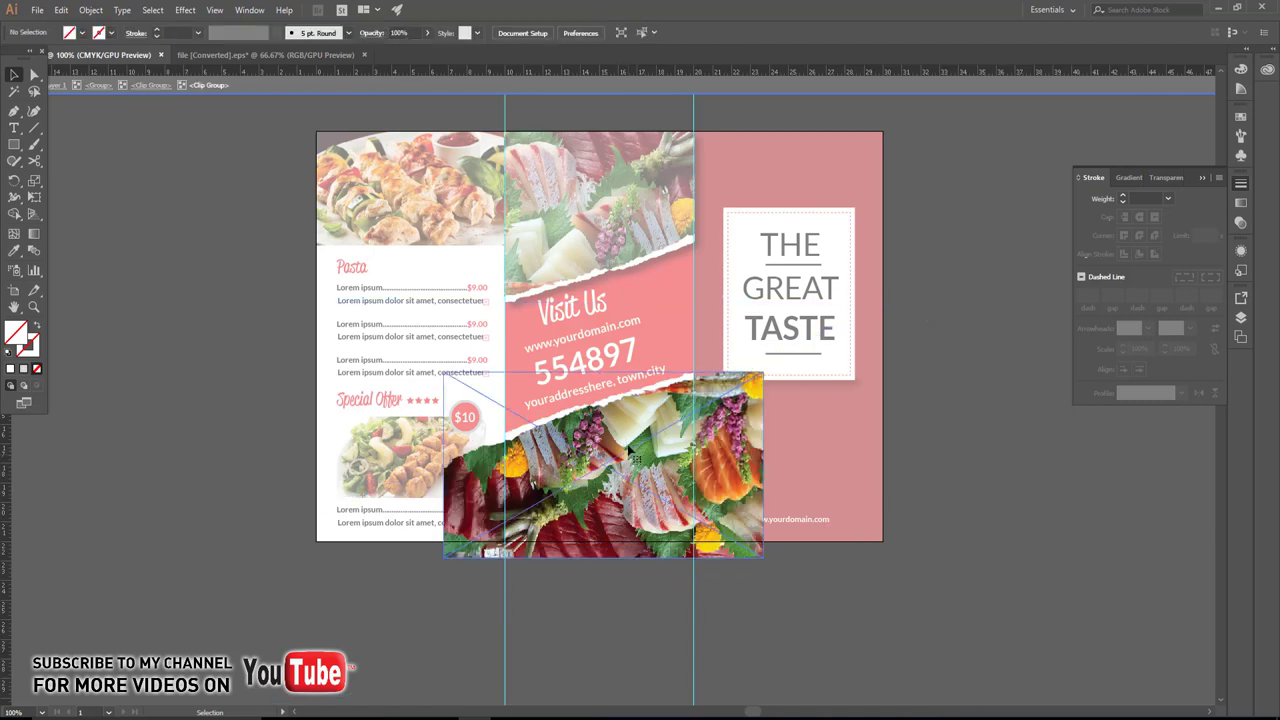
pyautogui.click(118, 33)
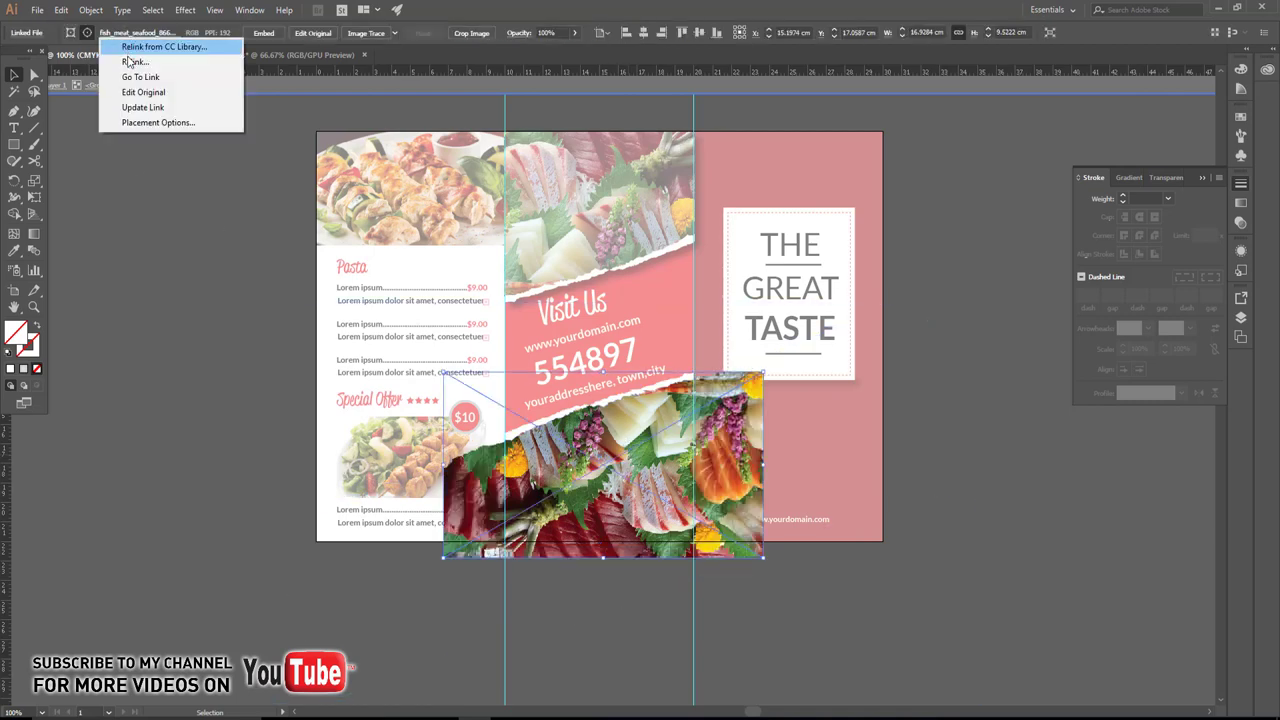
pyautogui.click(130, 60)
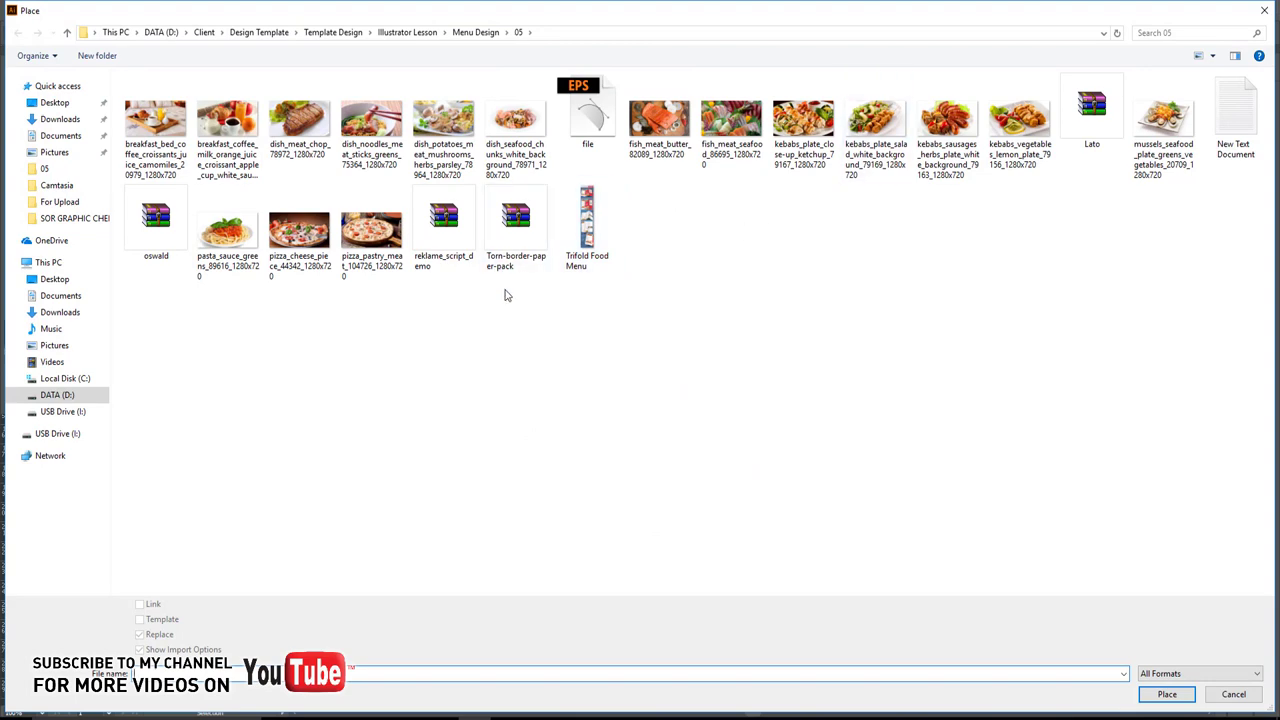
pyautogui.doubleClick(447, 133)
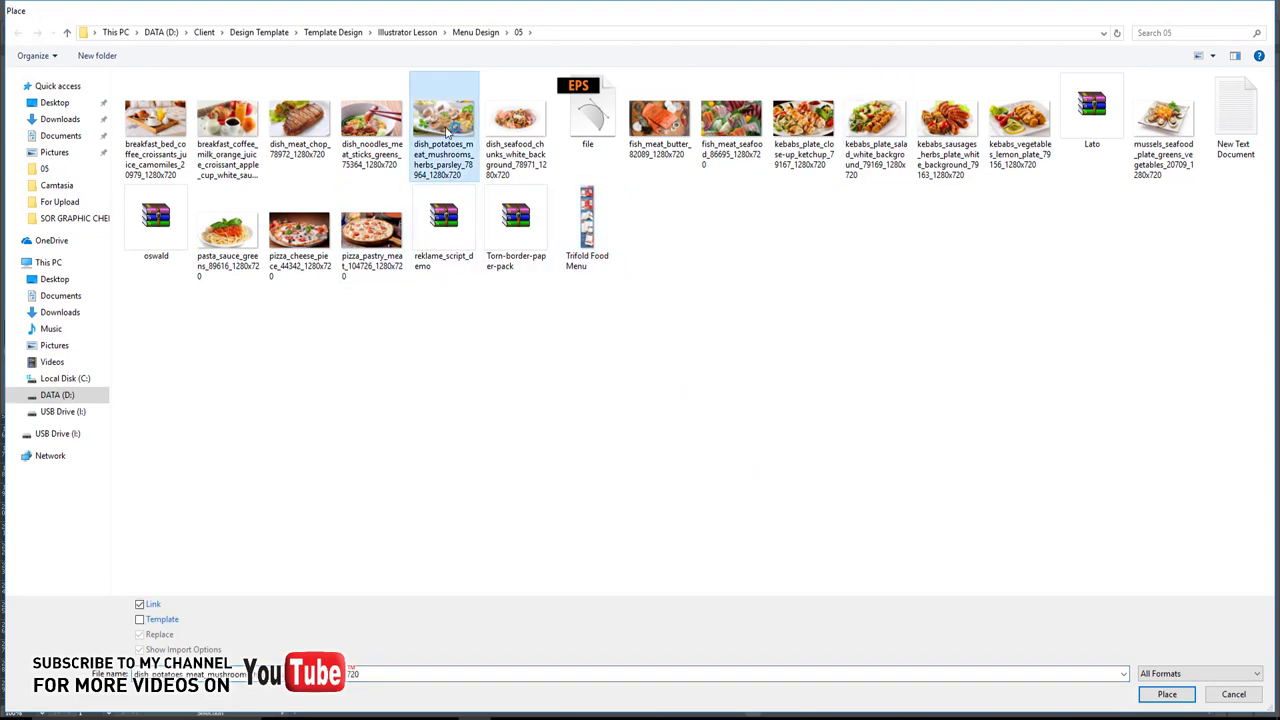
# Mirror the new potatoes photo and exit group editing.
pyautogui.rightClick(638, 443)
pyautogui.moveTo(678, 555)
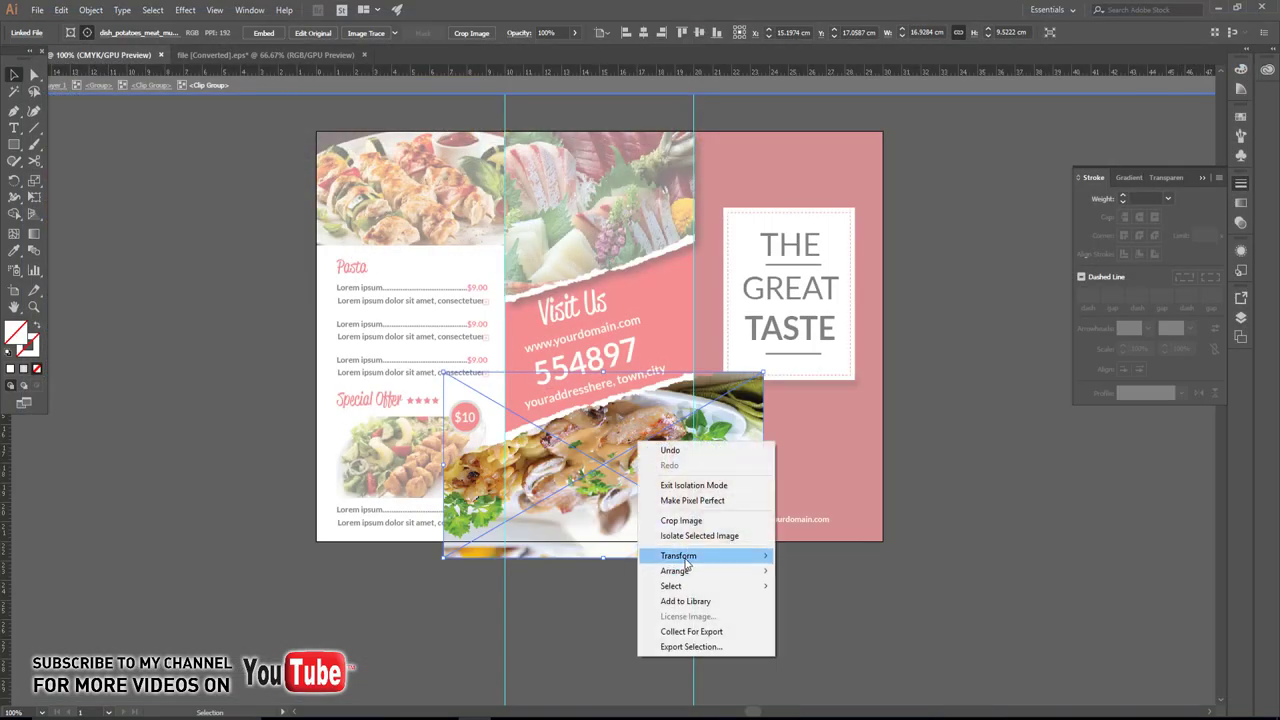
pyautogui.click(809, 607)
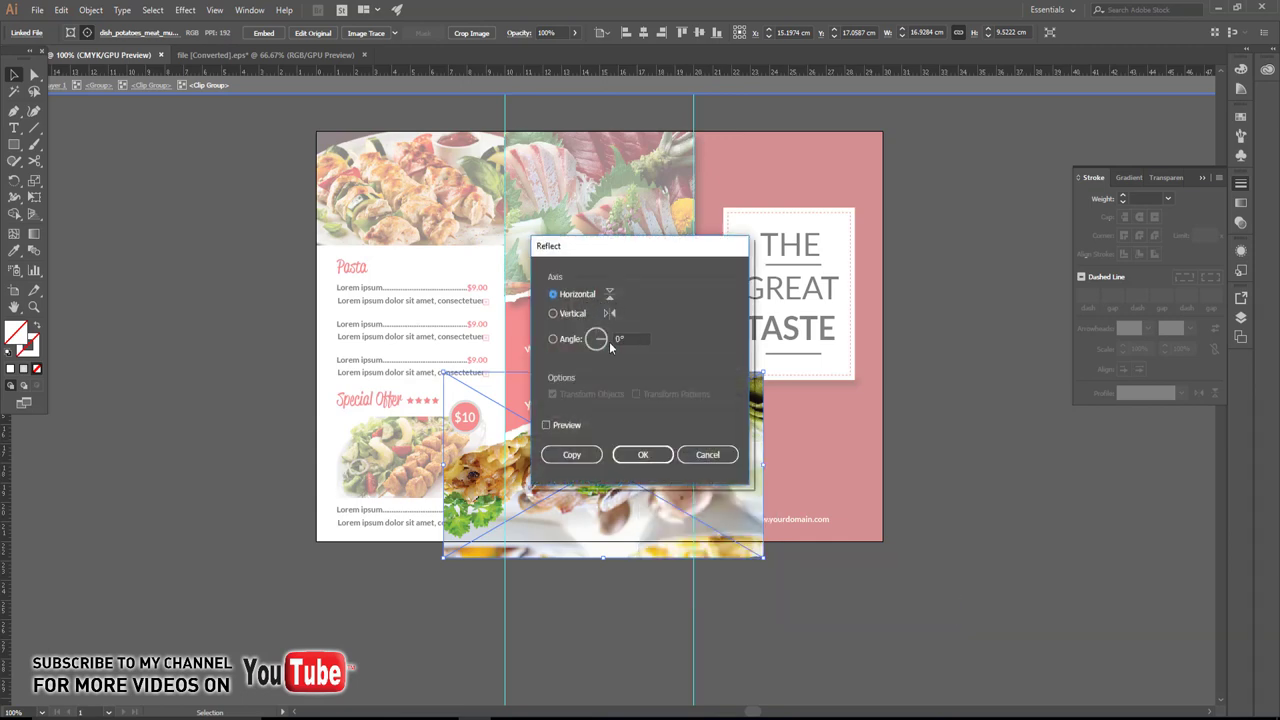
pyautogui.click(645, 454)
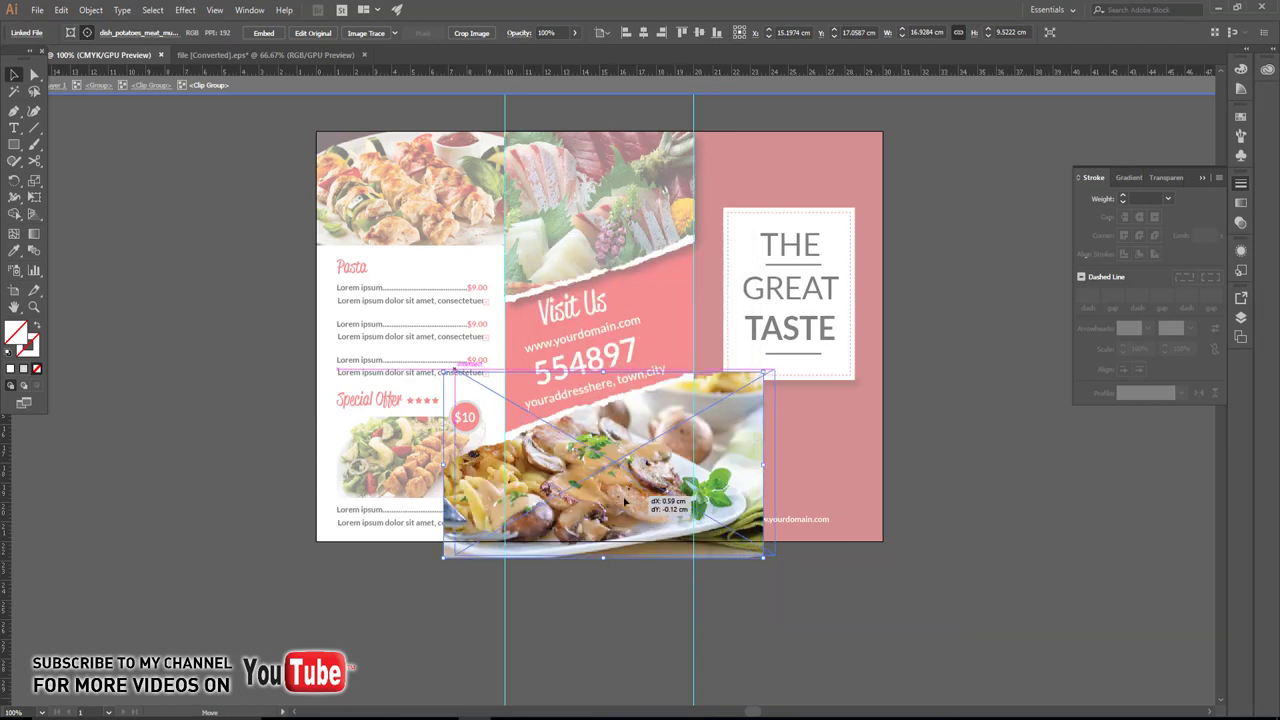
pyautogui.press('Escape')
pyautogui.scroll(1, 594, 417)
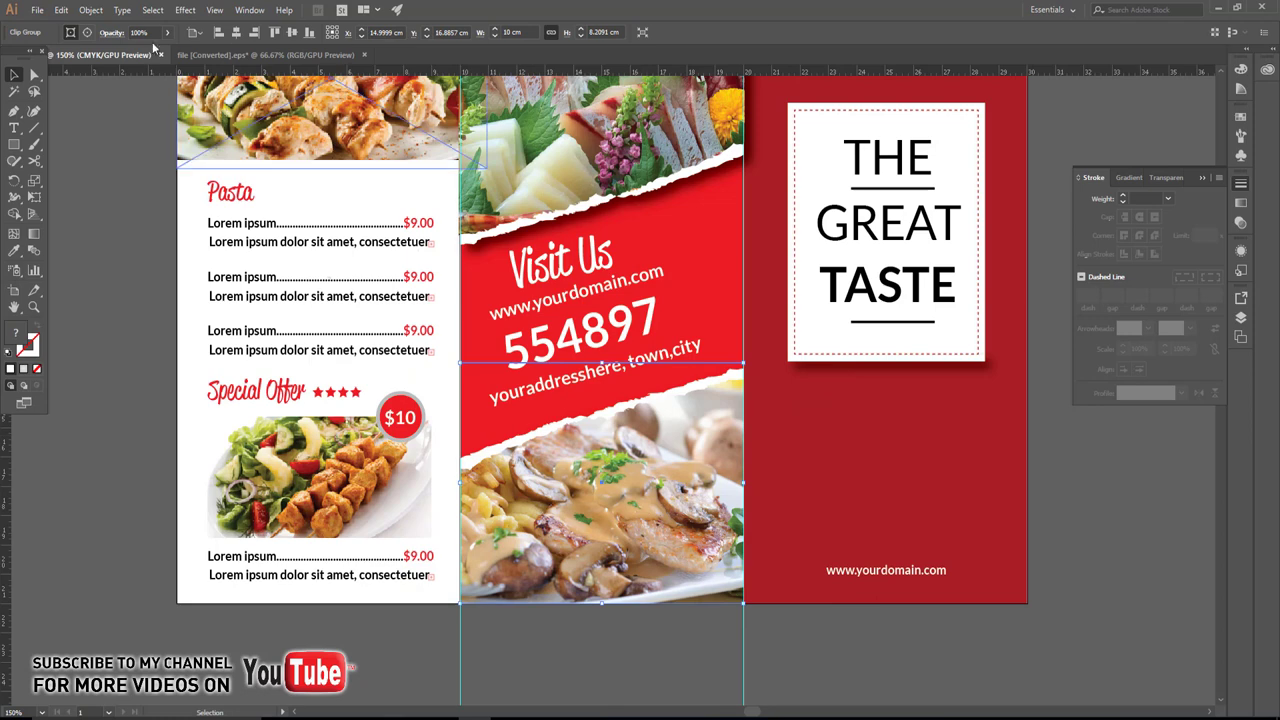
# Add a Drop Shadow with 0 cm X offset and -0.25 cm Y offset to the lower dish photo.
pyautogui.click(150, 10)
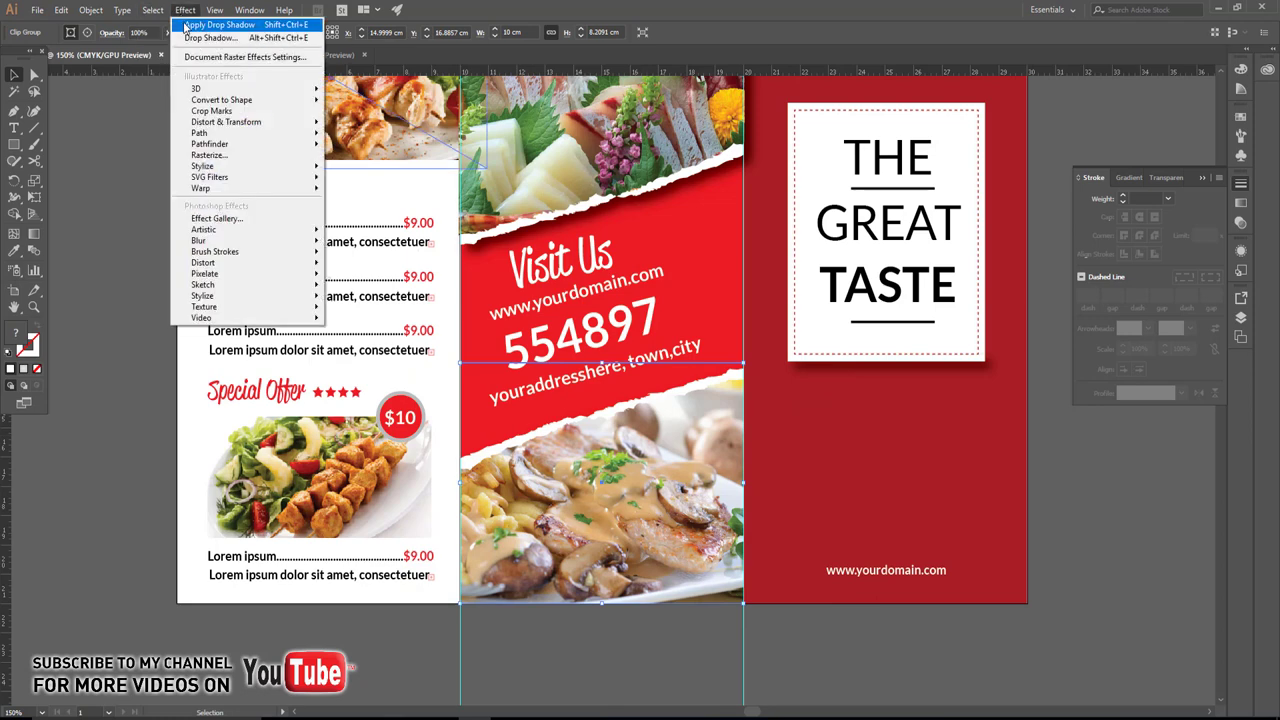
pyautogui.moveTo(203, 166)
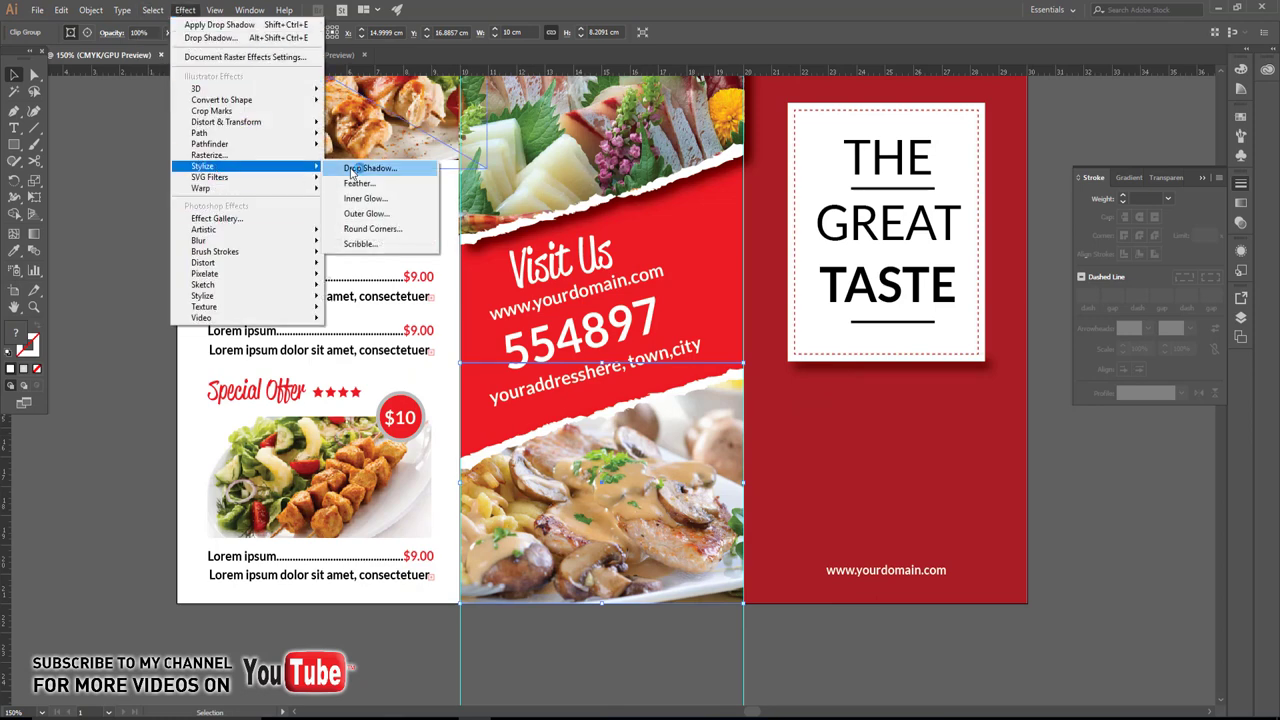
pyautogui.click(352, 169)
pyautogui.click(298, 343)
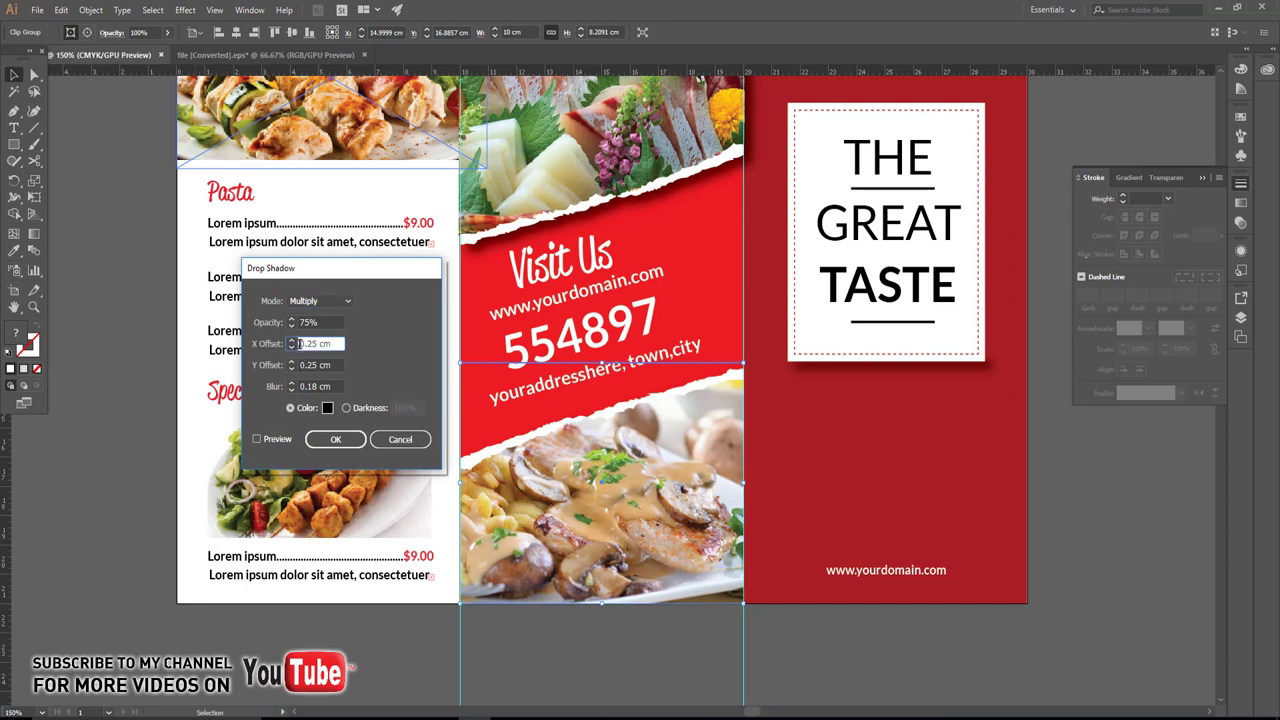
pyautogui.write('-0.25')
pyautogui.click(270, 439)
pyautogui.write('0')
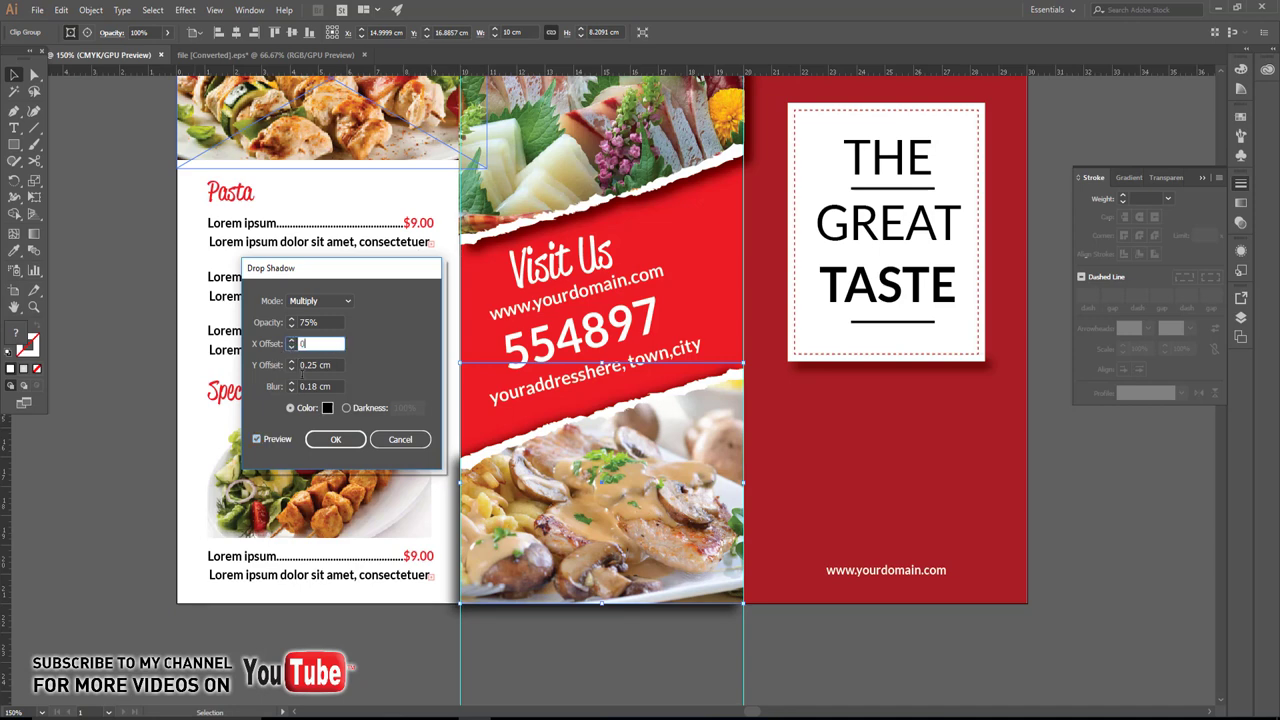
pyautogui.click(301, 365)
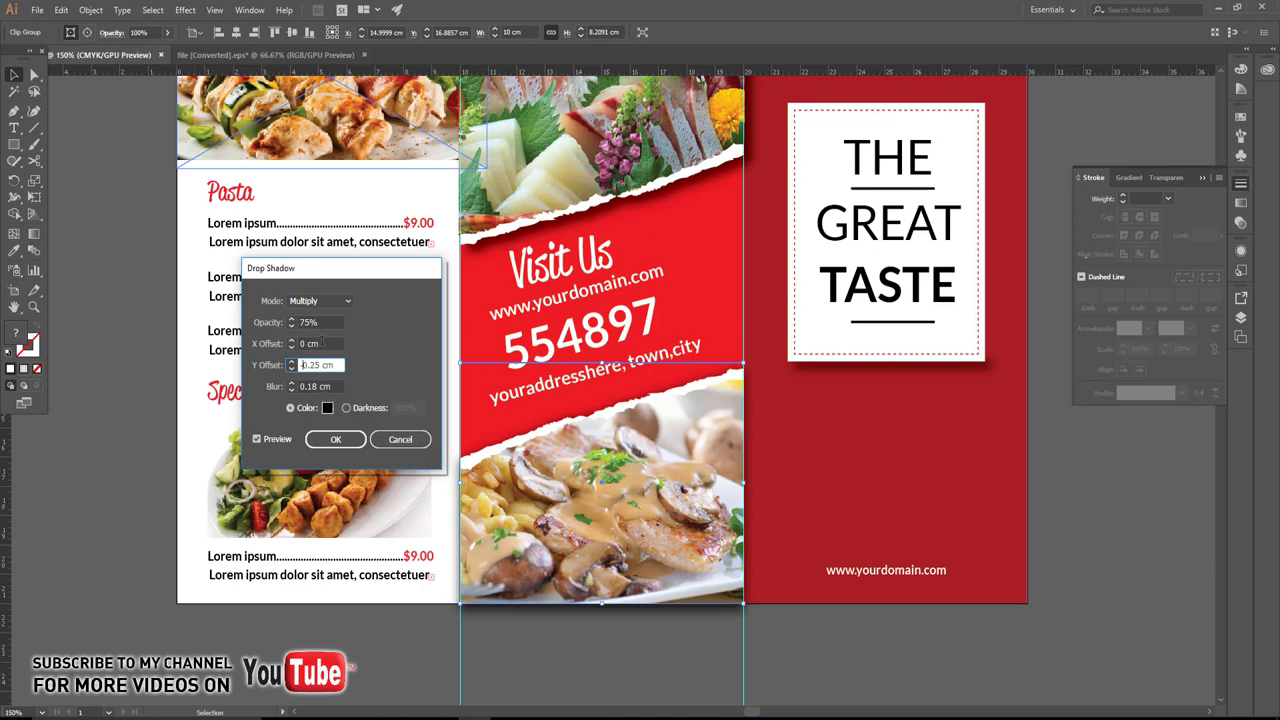
pyautogui.write('-0.25')
pyautogui.click(335, 439)
pyautogui.click(150, 407)
# Duplicate the 30 × 21 cm artboard directly below the original with the Artboard tool.
pyautogui.scroll(-1, 214, 407)
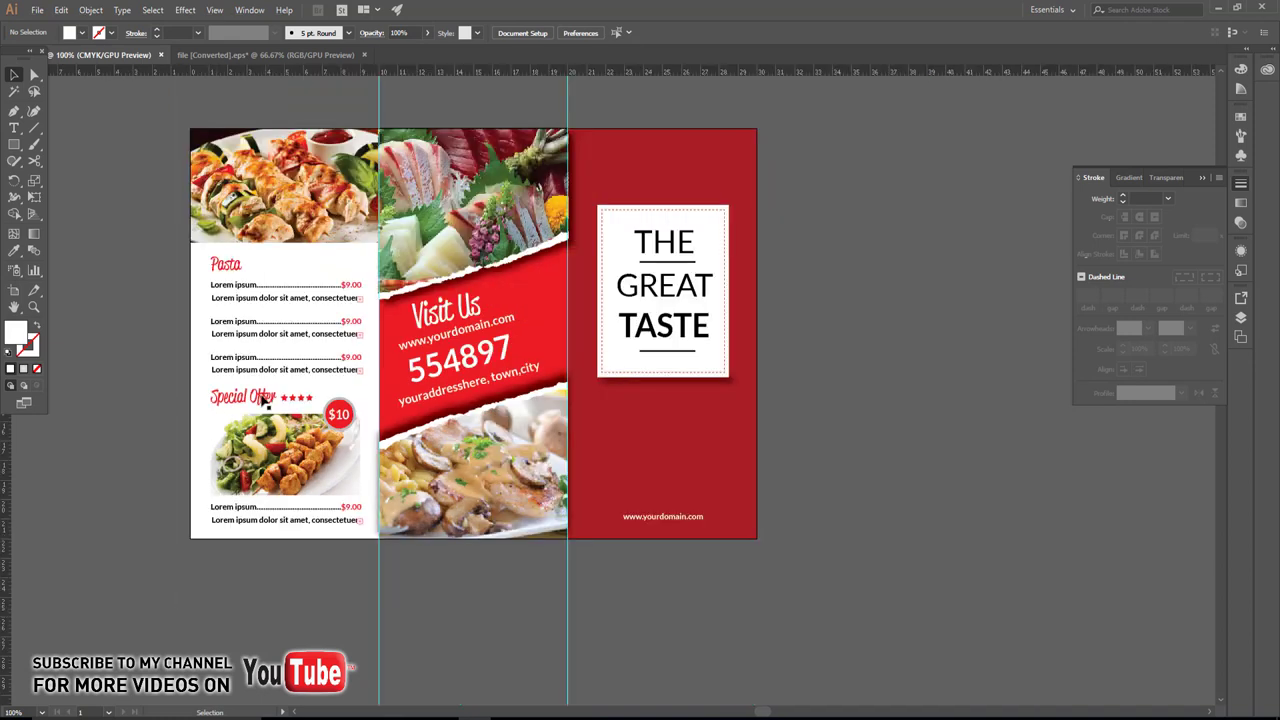
pyautogui.scroll(-1, 786, 361)
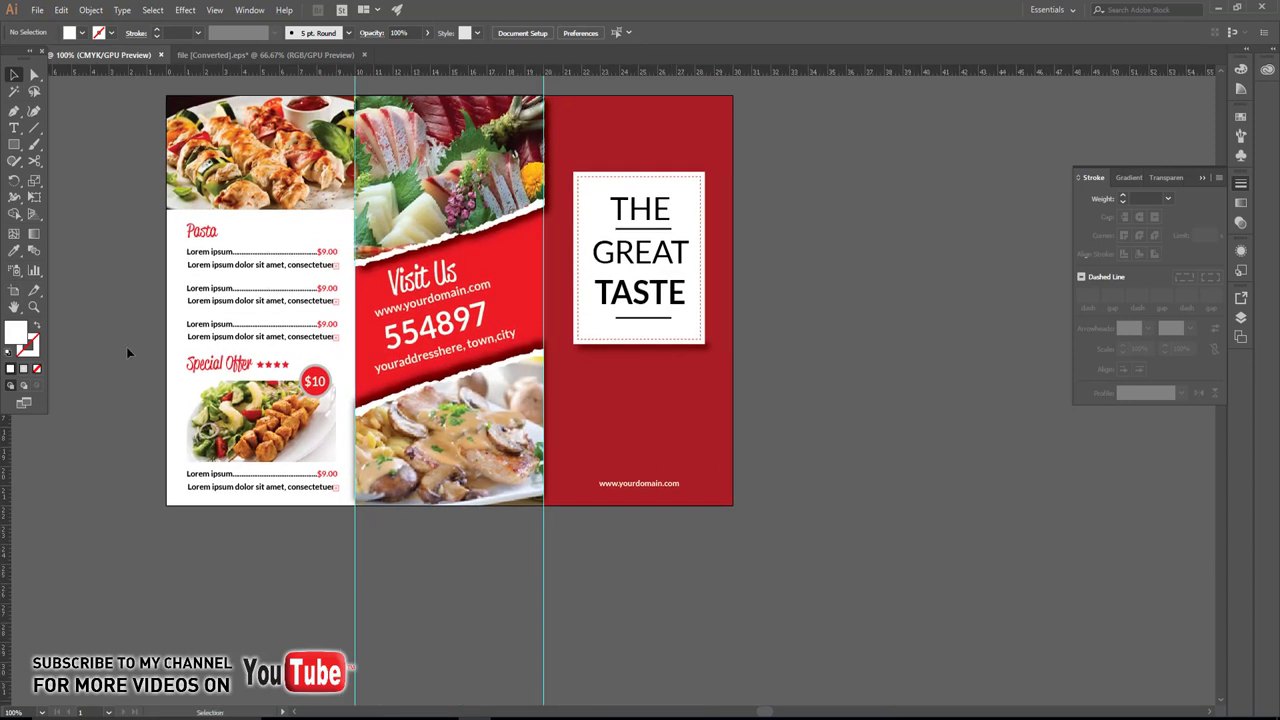
pyautogui.click(16, 297)
pyautogui.scroll(-3, 545, 331)
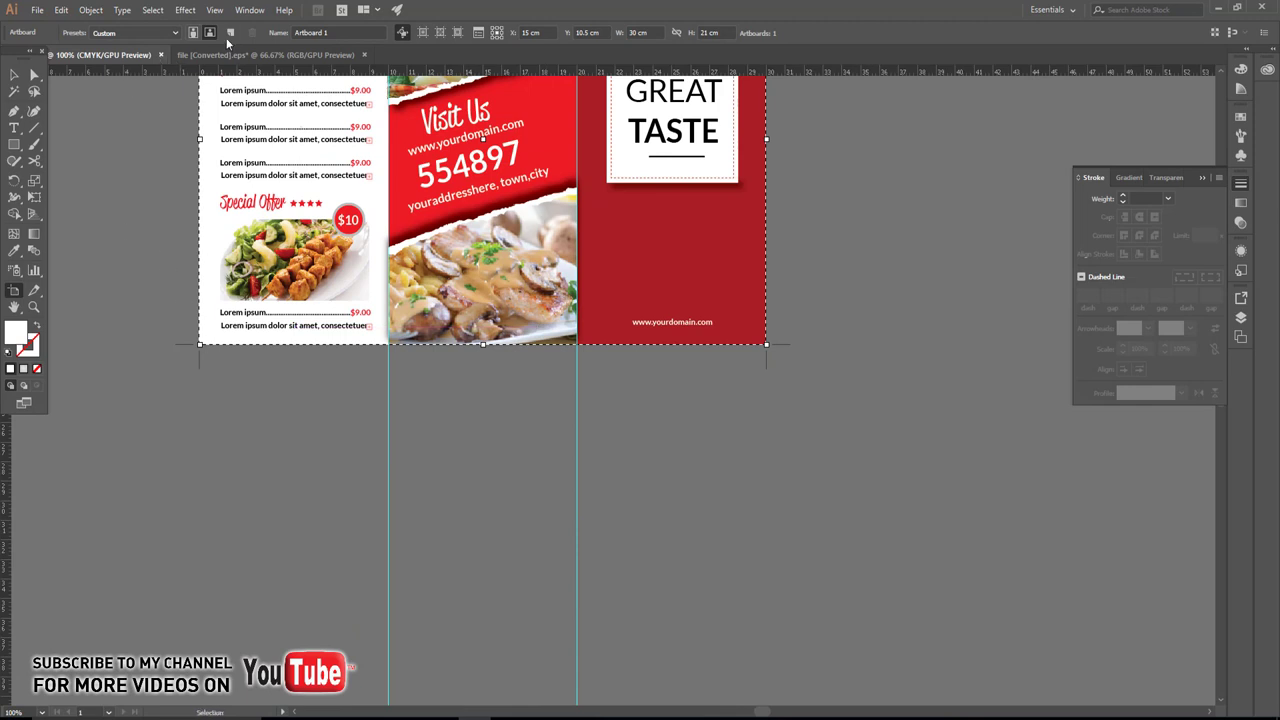
pyautogui.moveTo(196, 82); pyautogui.dragTo(202, 369)
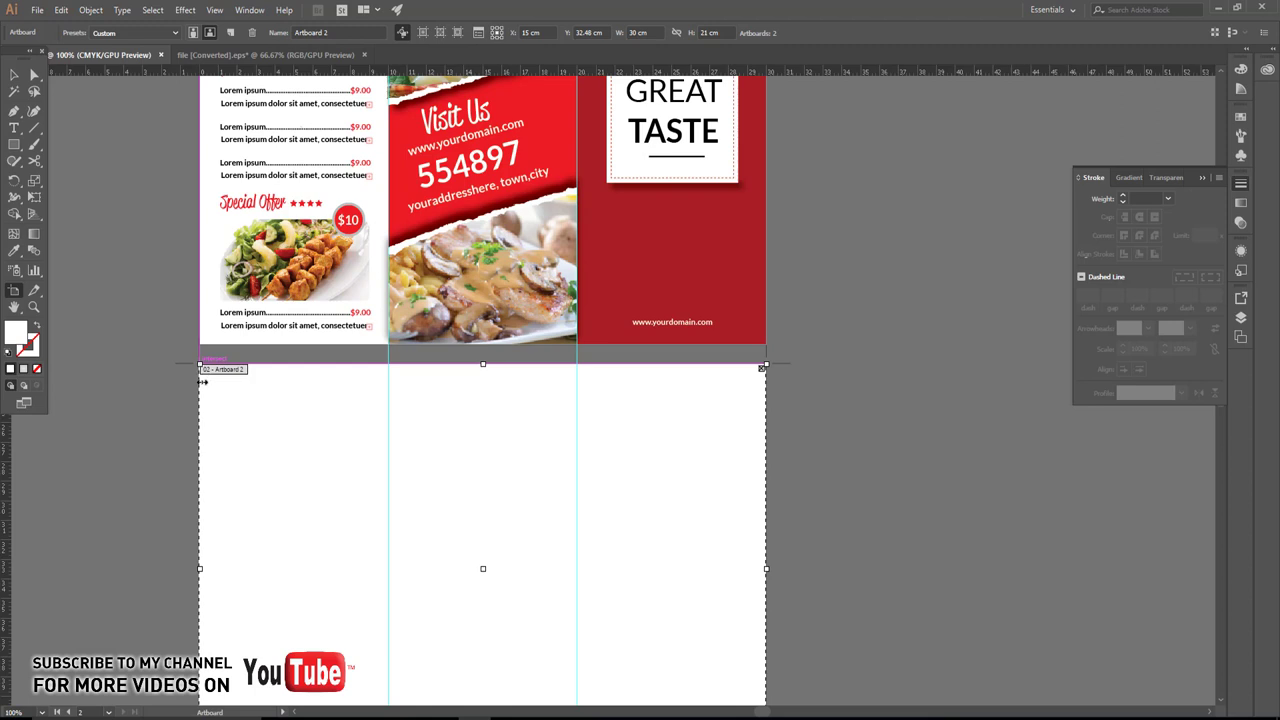
pyautogui.click(14, 74)
pyautogui.scroll(2, 294, 252)
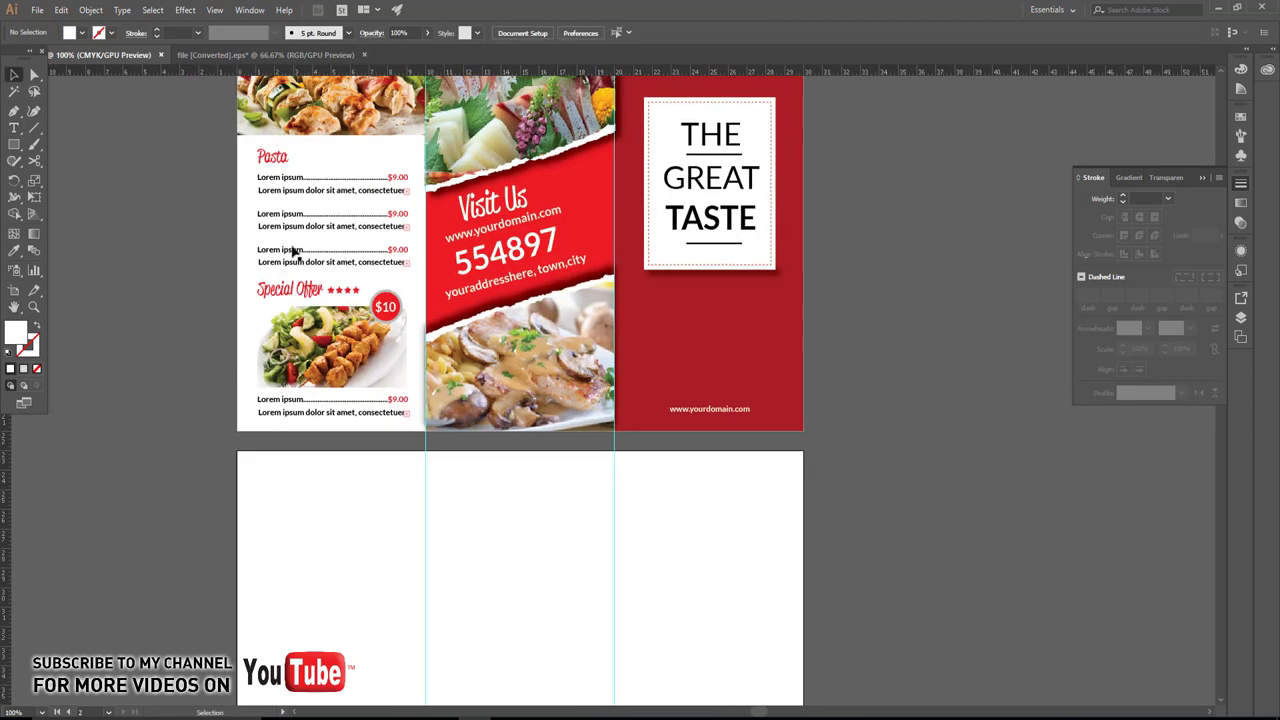
# Copy the Pasta heading and first menu item onto the second artboard's left panel.
pyautogui.click(285, 178)
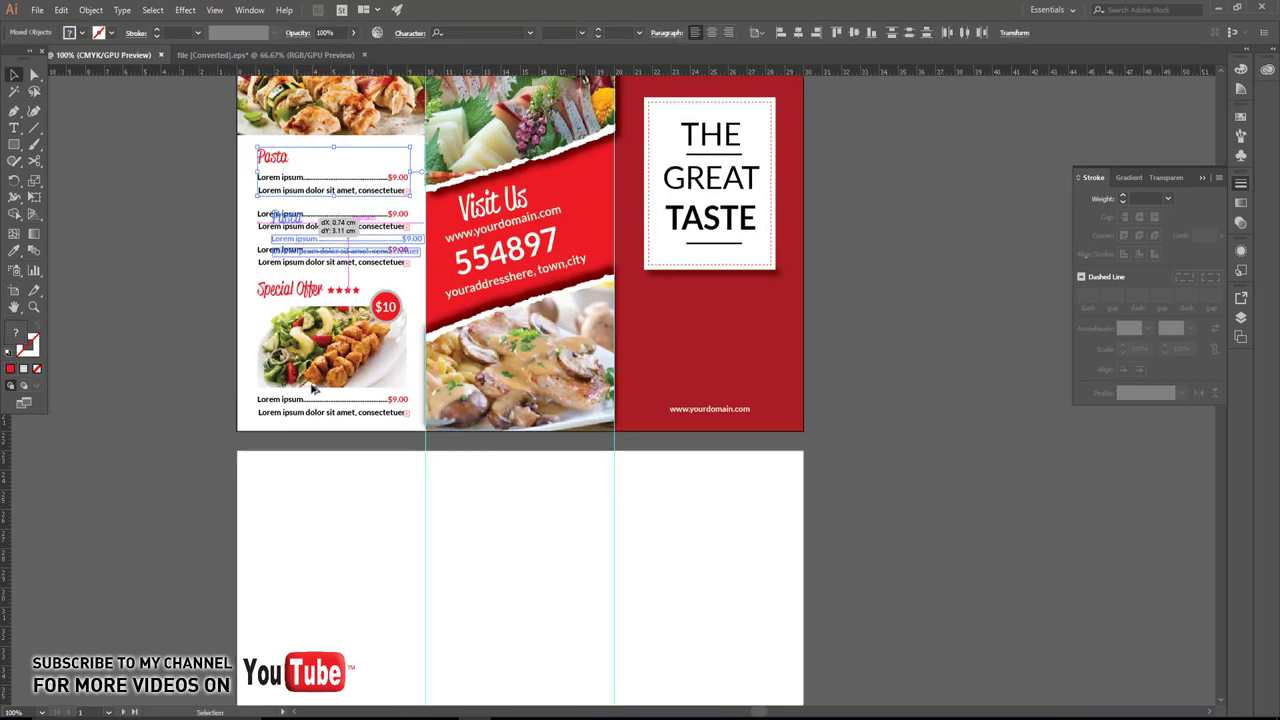
pyautogui.moveTo(277, 160); pyautogui.dragTo(281, 560)
pyautogui.click(320, 551)
pyautogui.scroll(-3, 403, 523)
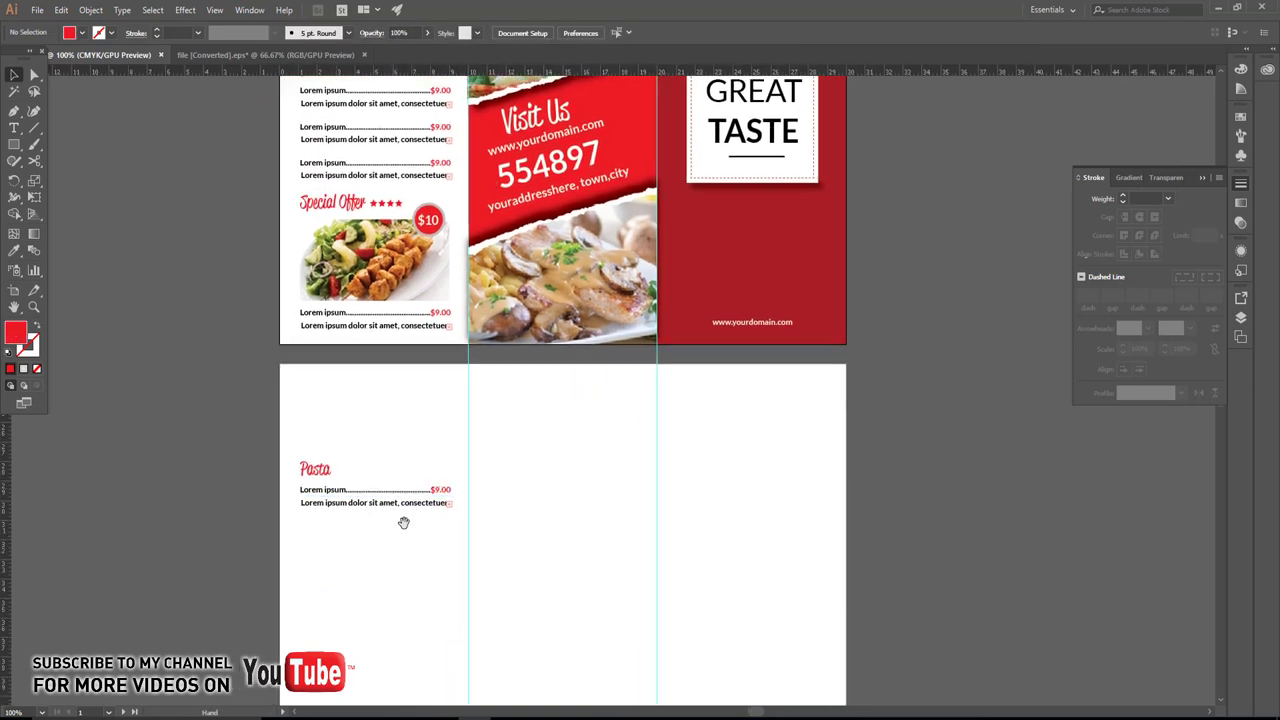
pyautogui.scroll(-3, 416, 482)
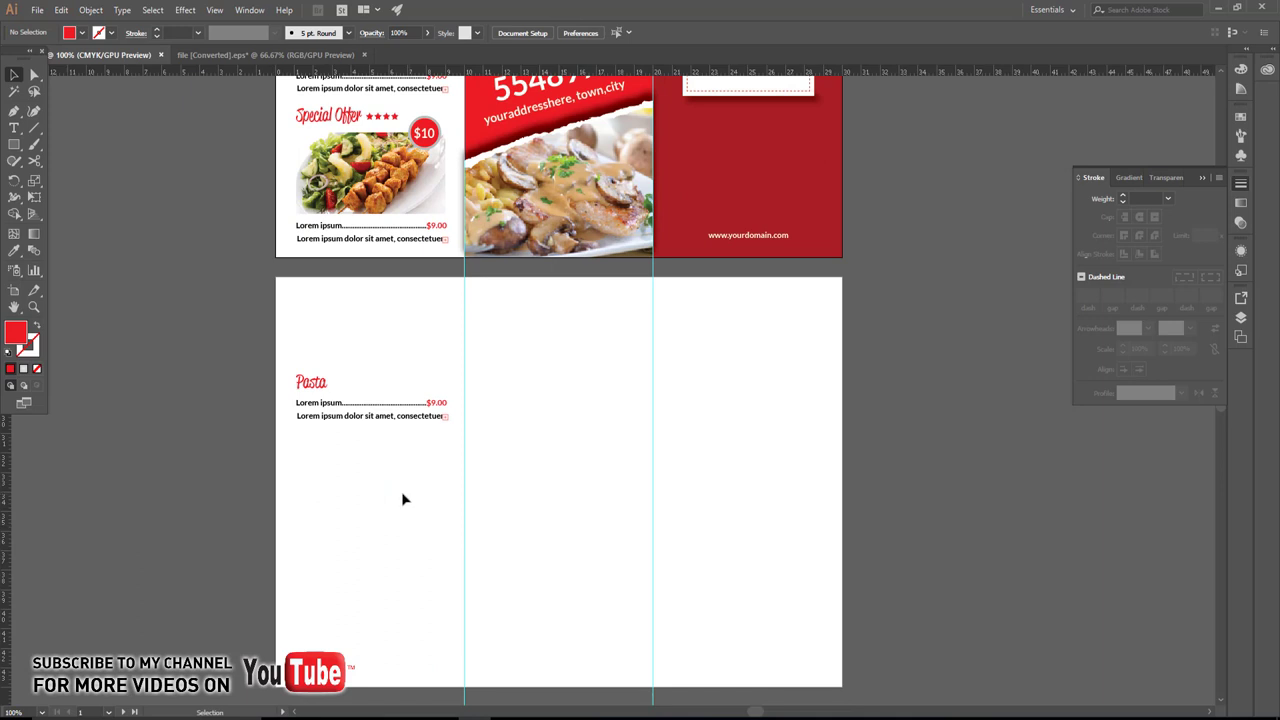
pyautogui.scroll(3, 382, 308)
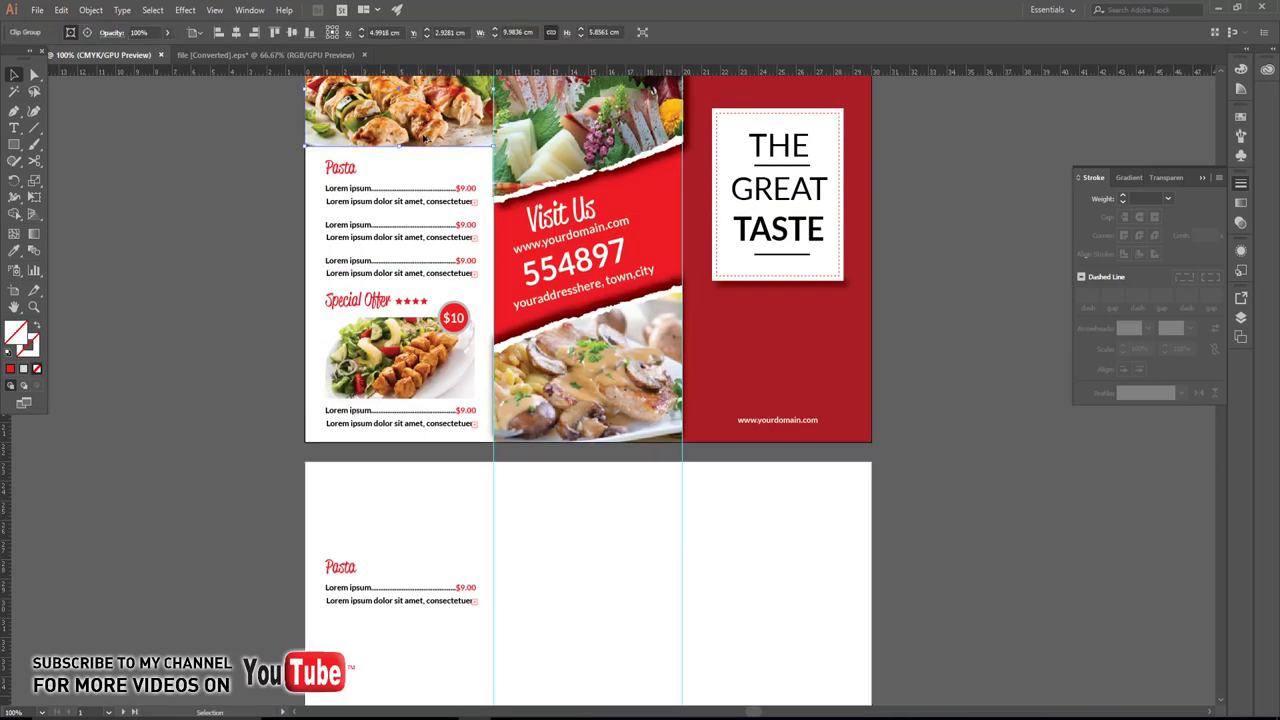
# Duplicate the top food photo onto the second artboard and align it to the top edge.
pyautogui.moveTo(428, 130); pyautogui.dragTo(428, 481)
pyautogui.click(267, 552)
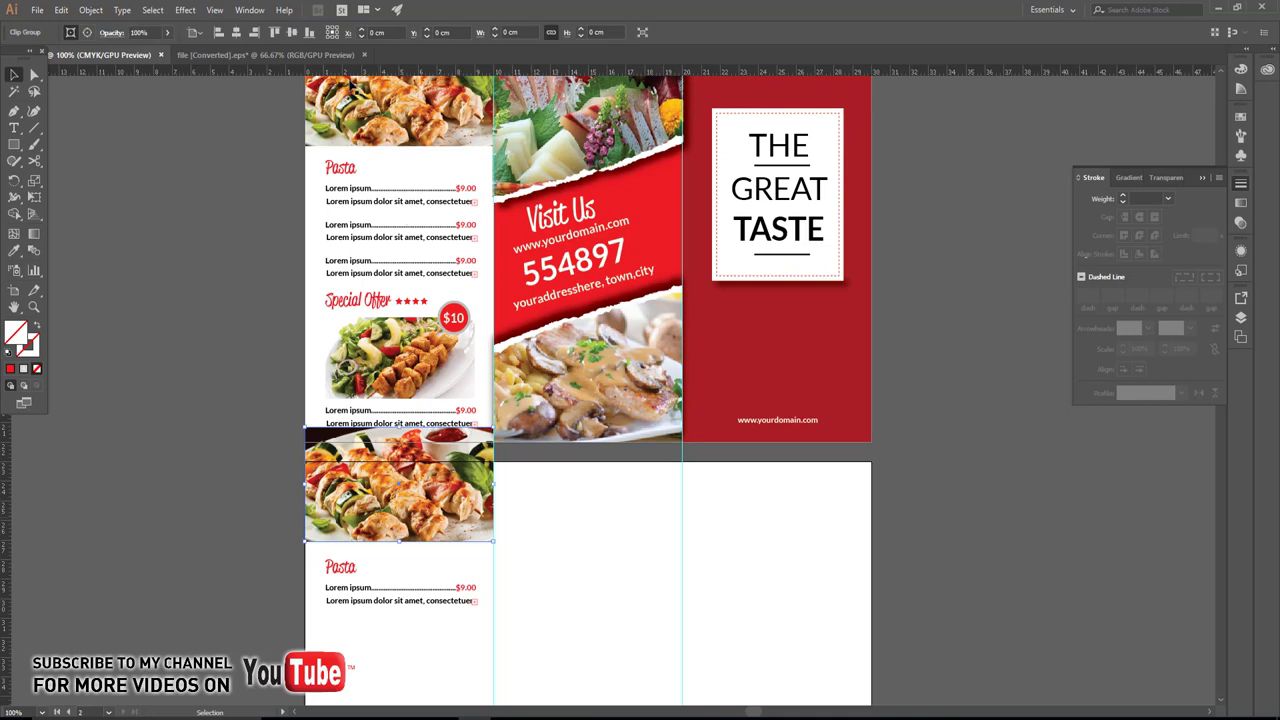
pyautogui.click(400, 485)
pyautogui.click(280, 37)
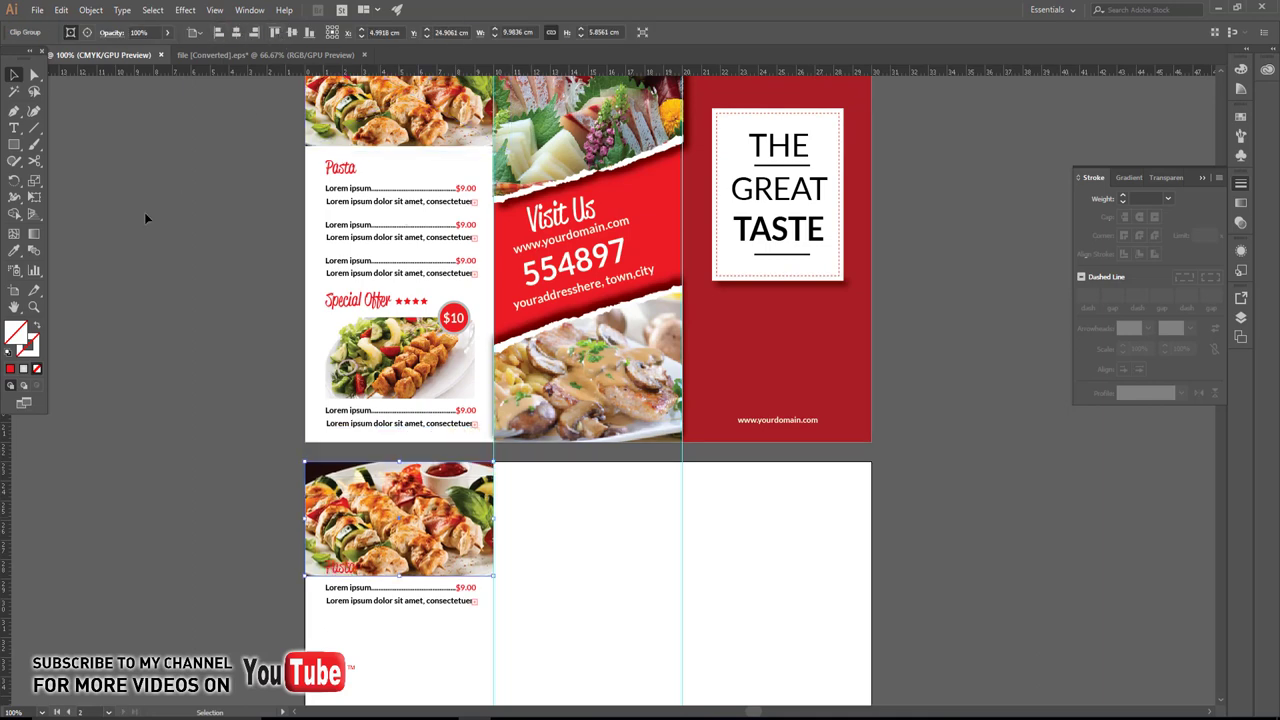
pyautogui.click(144, 212)
pyautogui.scroll(-3, 144, 212)
pyautogui.scroll(2, 455, 417)
# Arrange the Pasta heading above four repeated menu items, deleting the extra entry.
pyautogui.moveTo(398, 370); pyautogui.dragTo(398, 433)
pyautogui.moveTo(379, 350); pyautogui.dragTo(376, 407)
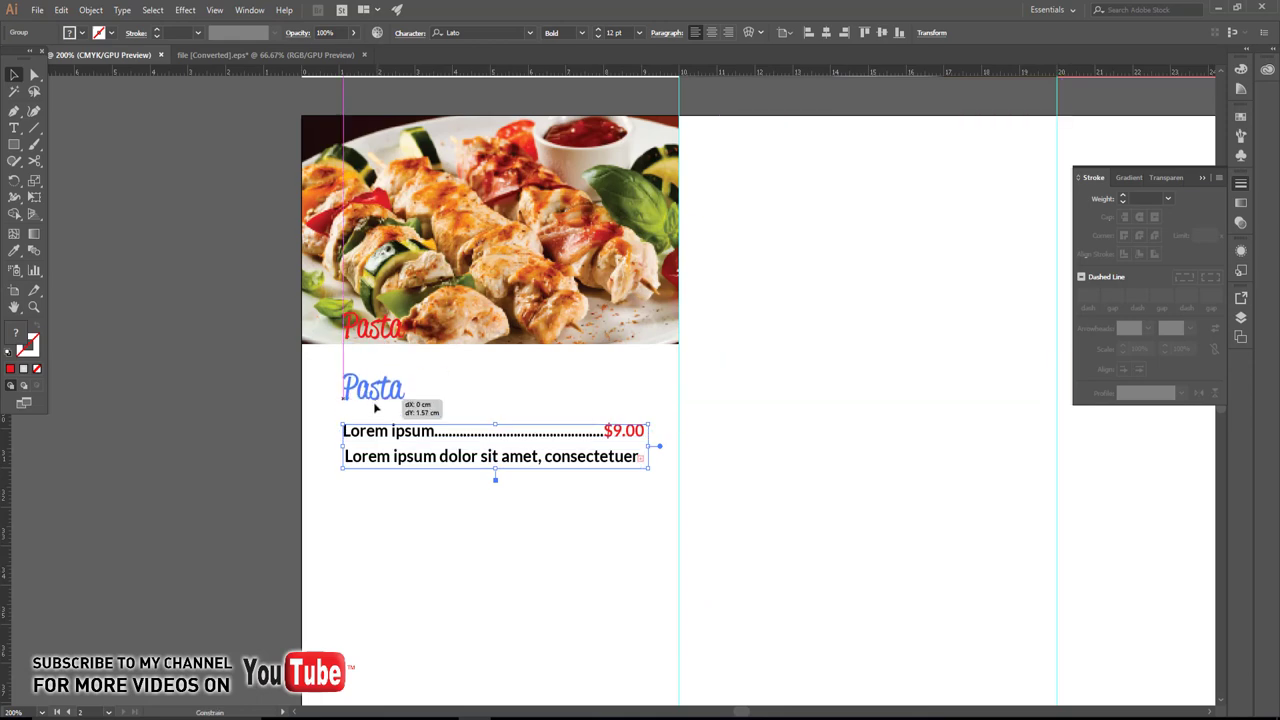
pyautogui.click(280, 406)
pyautogui.moveTo(449, 497)
pyautogui.mouseDown()
pyautogui.moveTo(428, 377)
pyautogui.moveTo(428, 434)
pyautogui.moveTo(434, 420)
pyautogui.mouseUp()
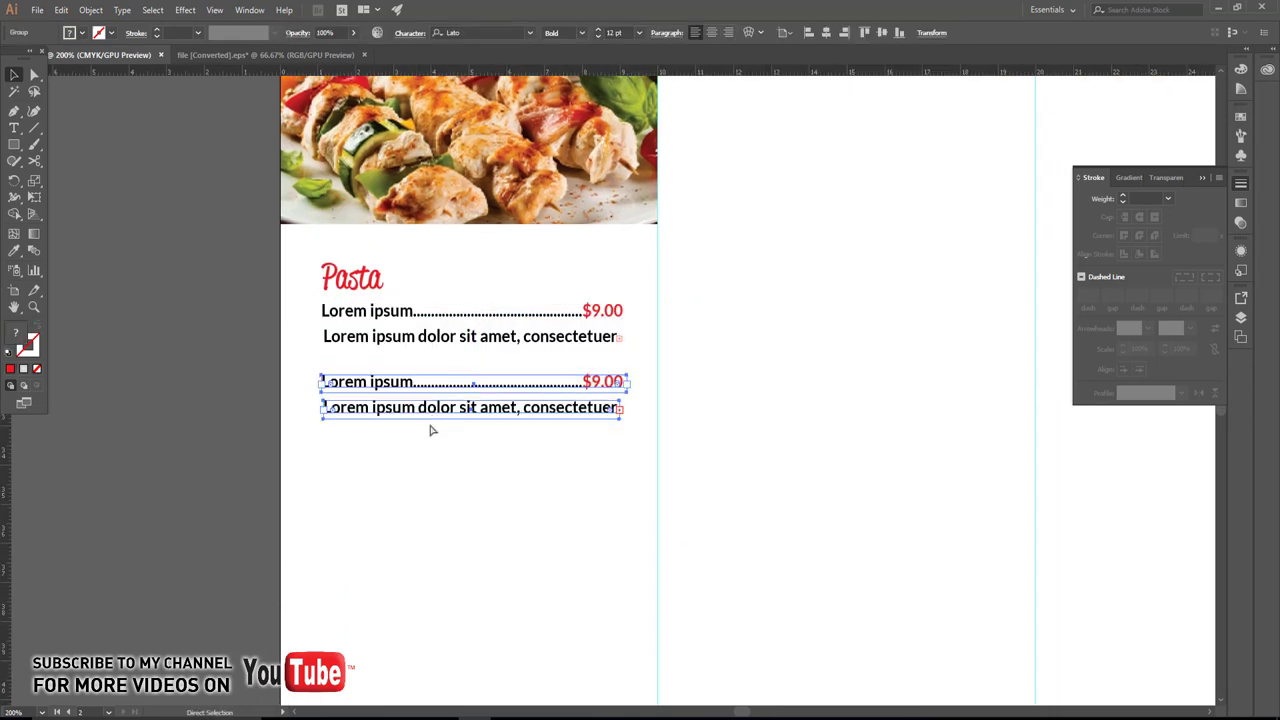
pyautogui.hotkey('ctrl', 'd')
pyautogui.hotkey('ctrl', 'd')
pyautogui.hotkey('ctrl', 'd')
pyautogui.click(488, 652)
pyautogui.scroll(-1, 488, 652)
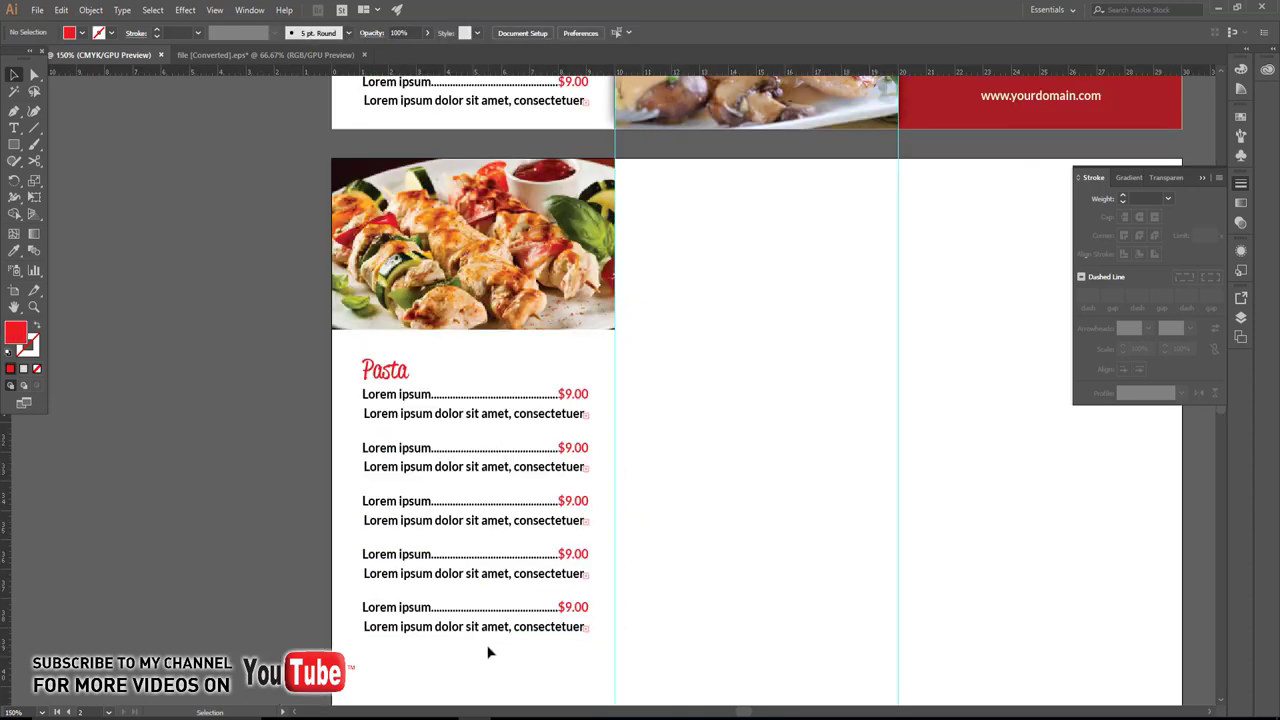
pyautogui.moveTo(486, 651)
pyautogui.mouseDown()
pyautogui.moveTo(566, 303)
pyautogui.moveTo(546, 483)
pyautogui.moveTo(531, 437)
pyautogui.mouseUp()
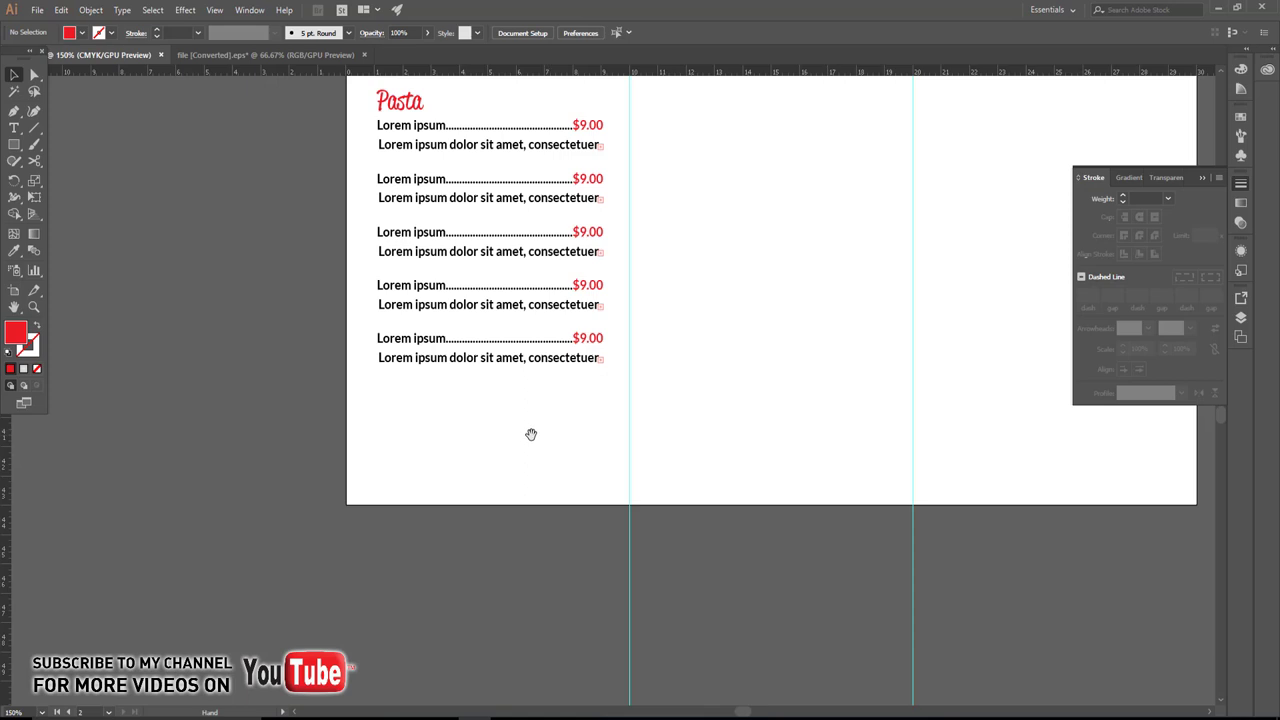
pyautogui.moveTo(528, 435); pyautogui.dragTo(527, 475)
pyautogui.click(484, 381)
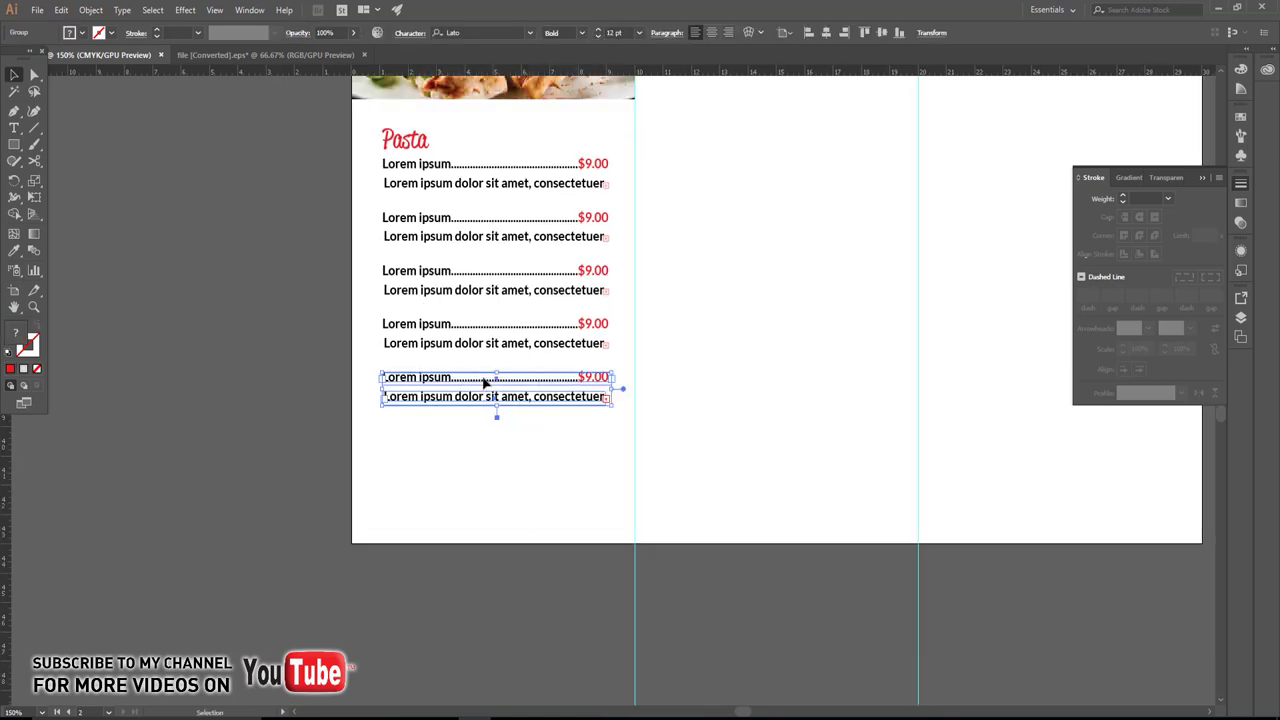
pyautogui.press('Delete')
# Copy the food photo down to the bottom of the left panel.
pyautogui.moveTo(535, 111); pyautogui.dragTo(549, 538)
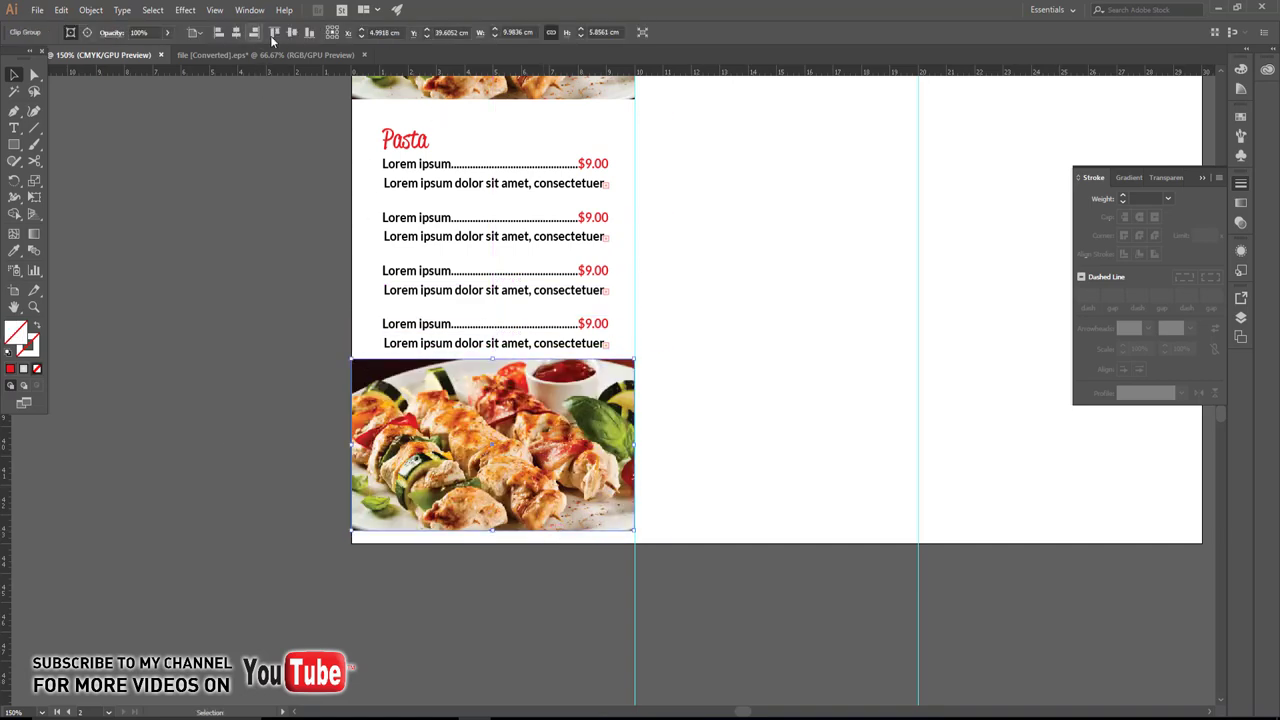
pyautogui.click(310, 32)
pyautogui.scroll(2, 400, 330)
pyautogui.keyDown('alt'); pyautogui.scroll(-1, 463, 391); pyautogui.keyUp('alt')
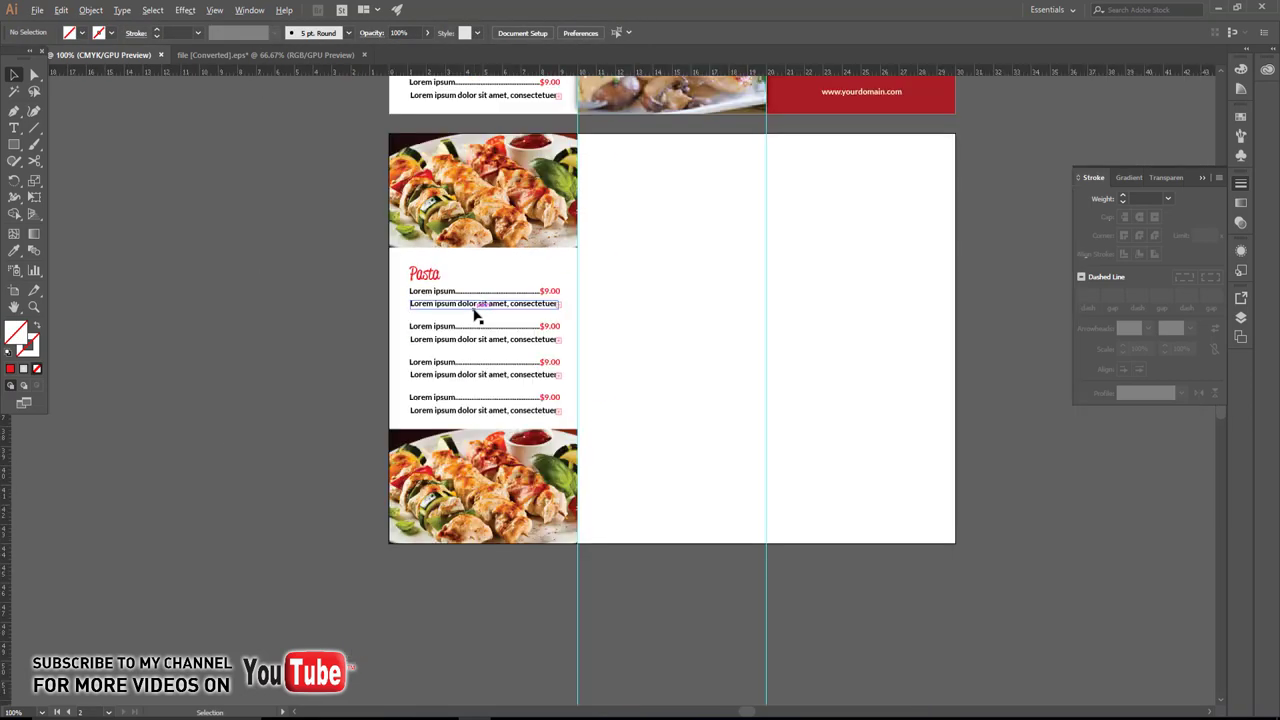
pyautogui.keyDown('alt'); pyautogui.scroll(-1, 476, 315); pyautogui.keyUp('alt')
pyautogui.keyDown('alt'); pyautogui.scroll(1, 193, 187); pyautogui.keyUp('alt')
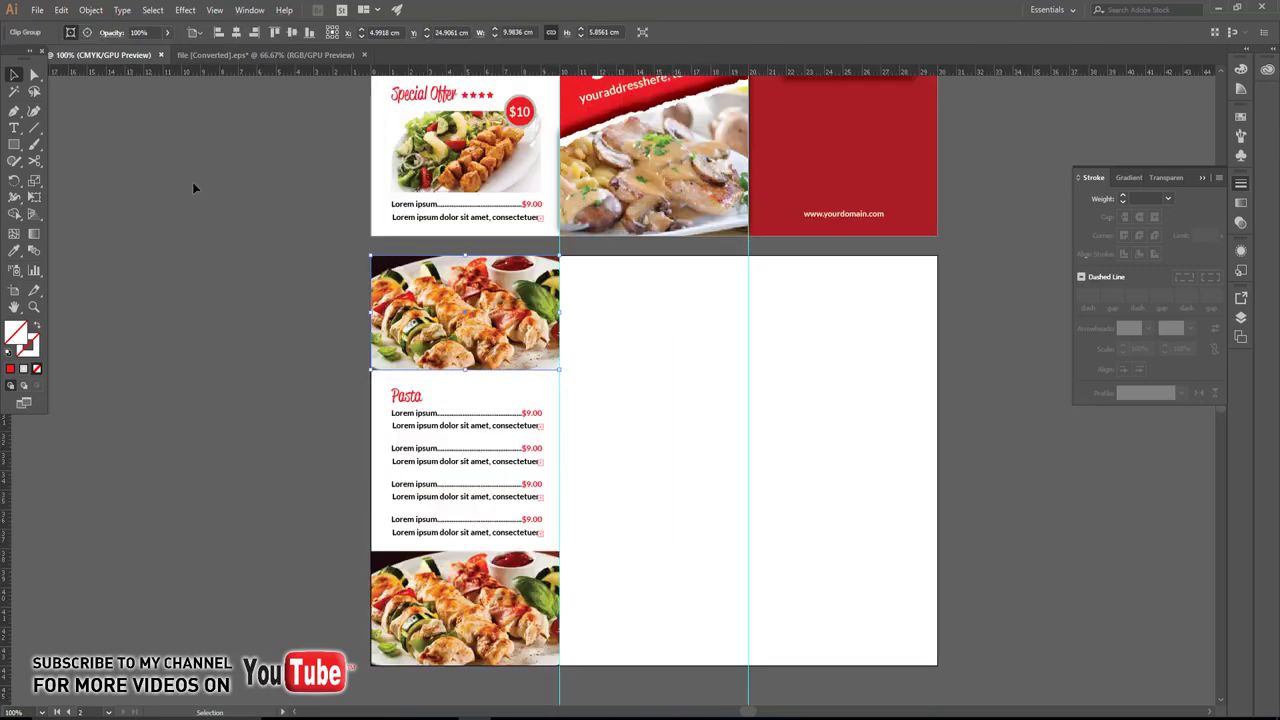
# Relink the top photo to the sausage kebab image and the bottom photo to vegetable kebab.
pyautogui.click(87, 32)
pyautogui.click(130, 54)
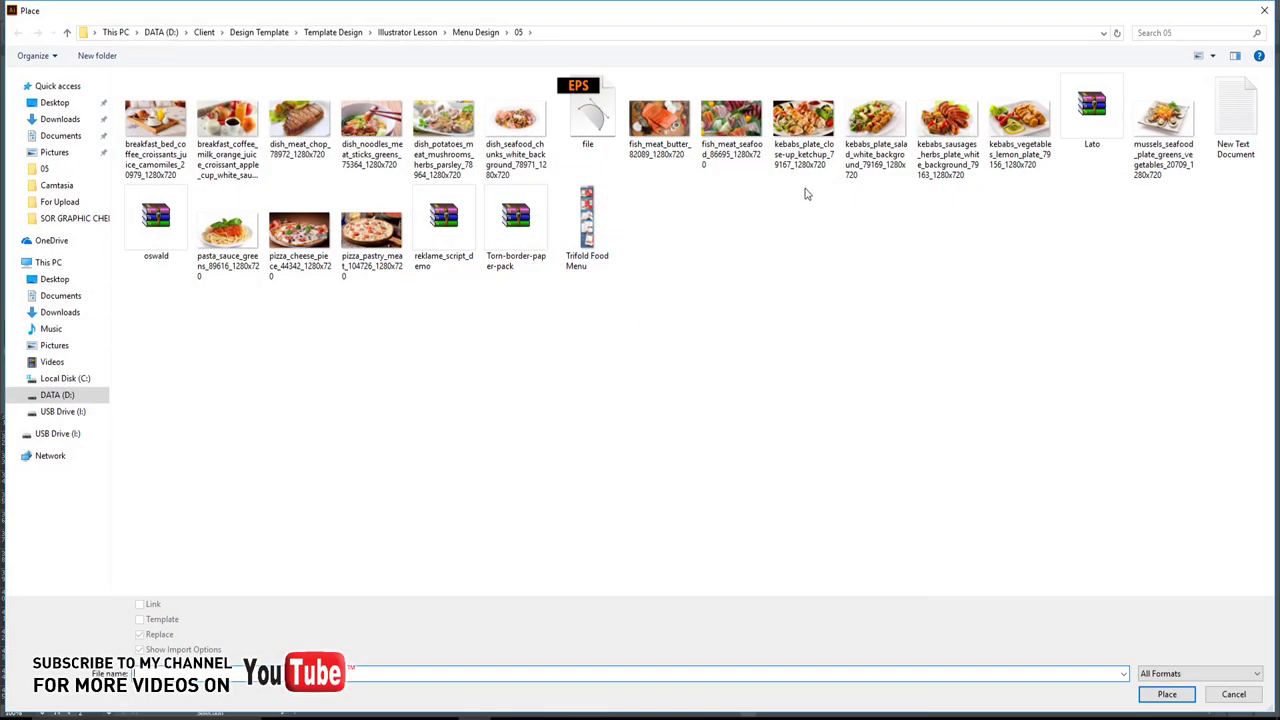
pyautogui.doubleClick(934, 125)
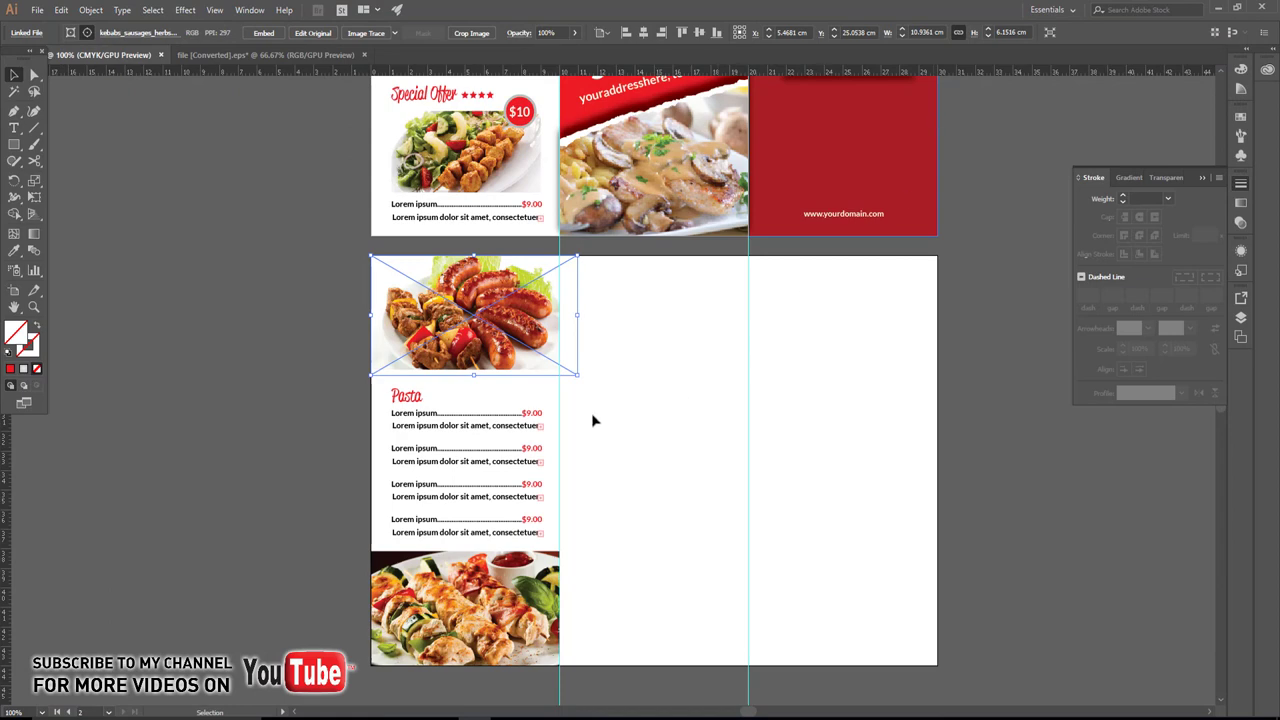
pyautogui.click(506, 589)
pyautogui.click(87, 32)
pyautogui.click(100, 32)
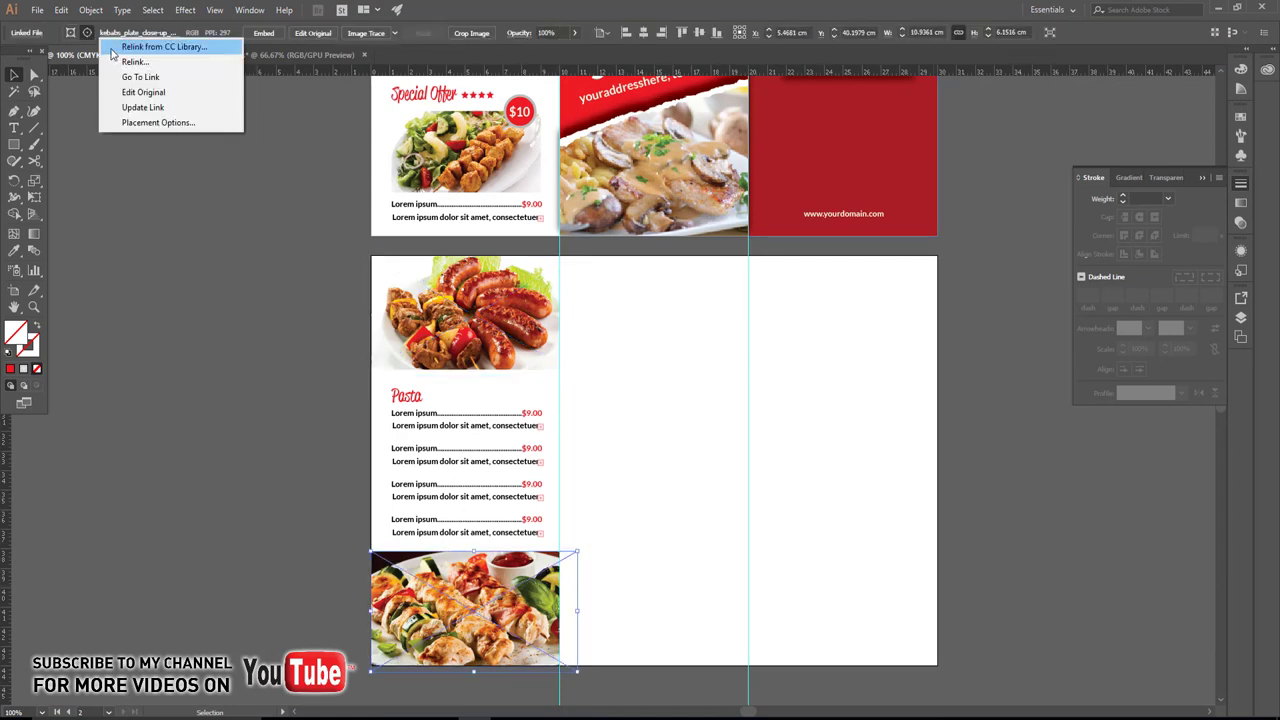
pyautogui.click(108, 62)
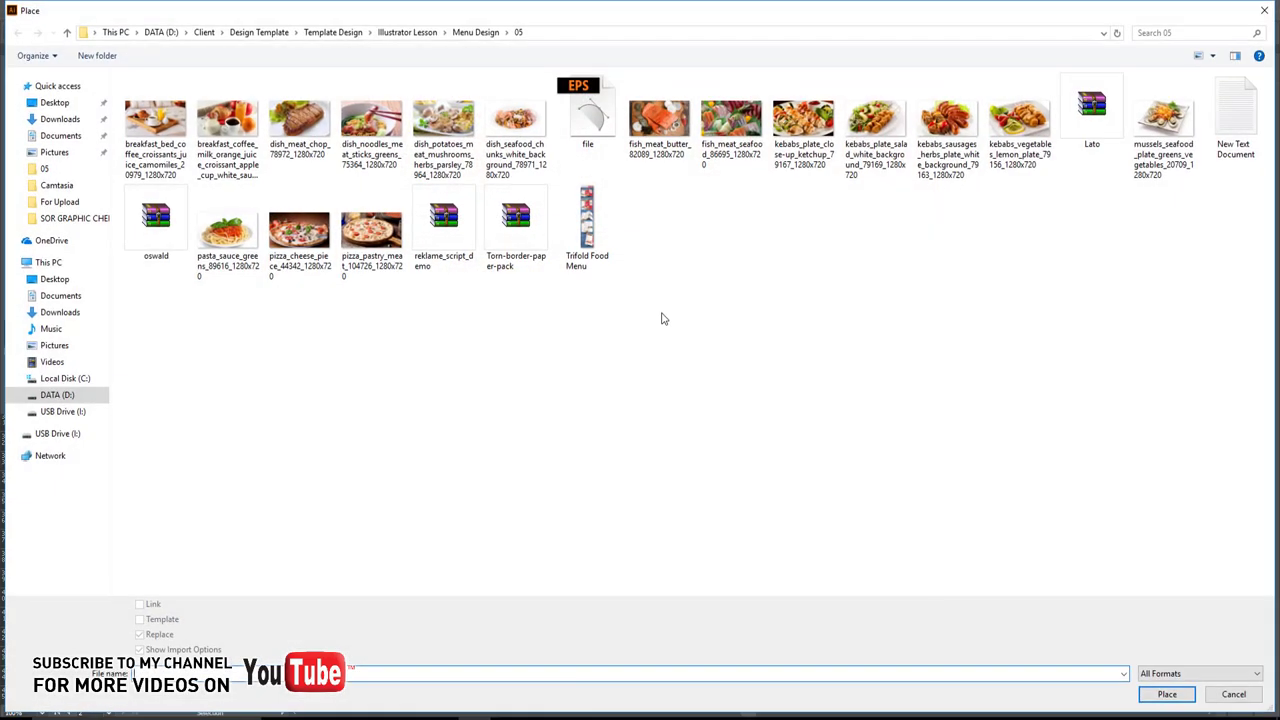
pyautogui.click(1005, 146)
pyautogui.doubleClick(1005, 146)
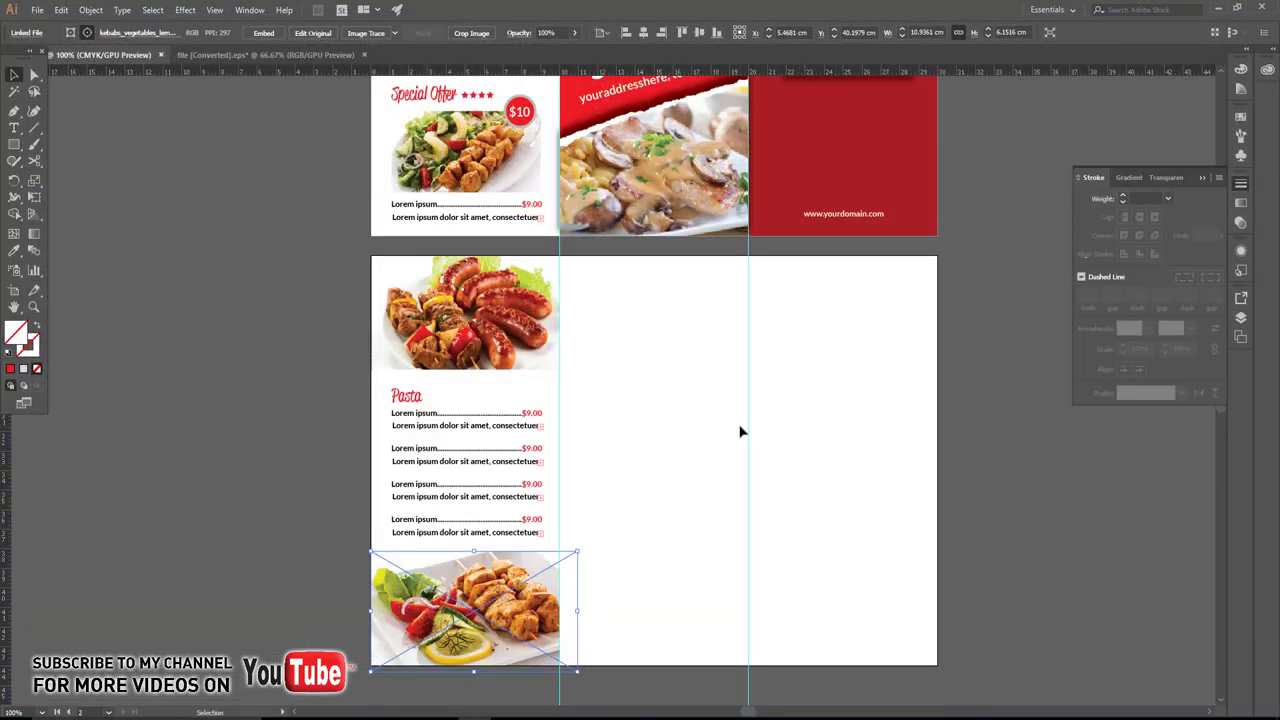
# Copy the Pasta heading and first menu item into the middle panel.
pyautogui.click(665, 493)
pyautogui.moveTo(666, 494)
pyautogui.mouseDown()
pyautogui.moveTo(687, 410)
pyautogui.moveTo(623, 384)
pyautogui.mouseUp()
pyautogui.click(397, 316)
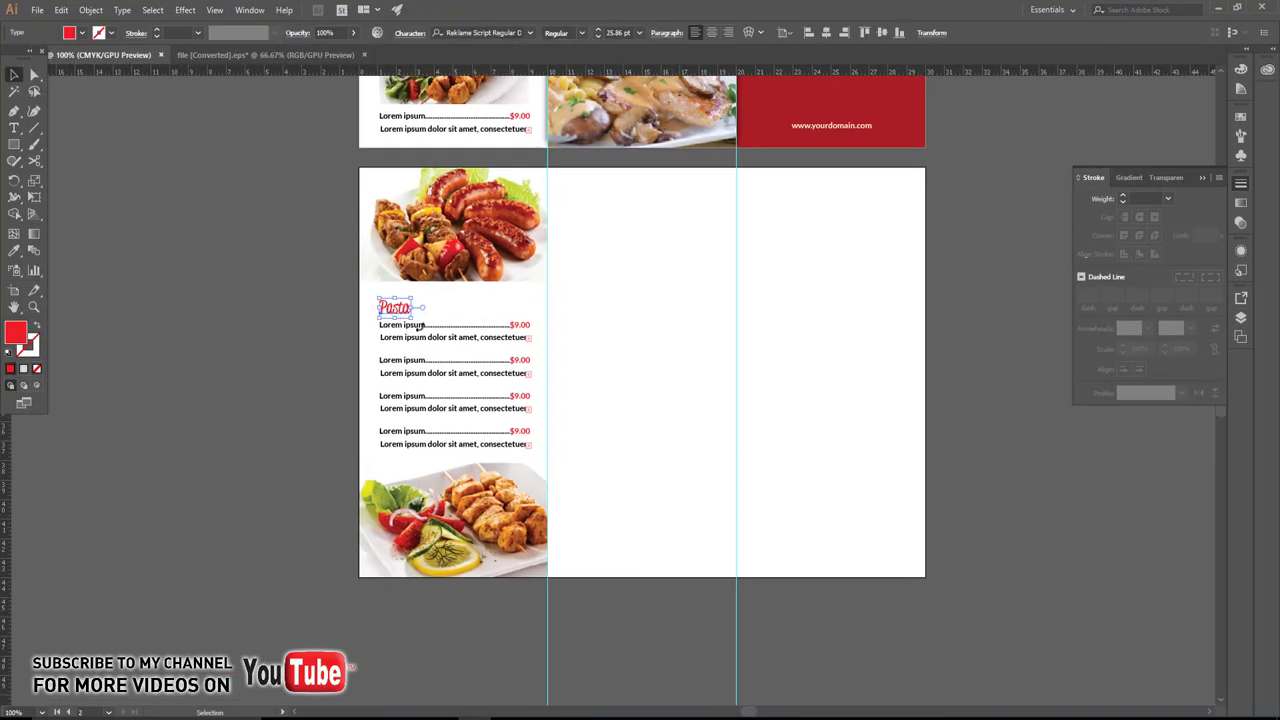
pyautogui.keyDown('shift'); pyautogui.click(408, 340); pyautogui.keyUp('shift')
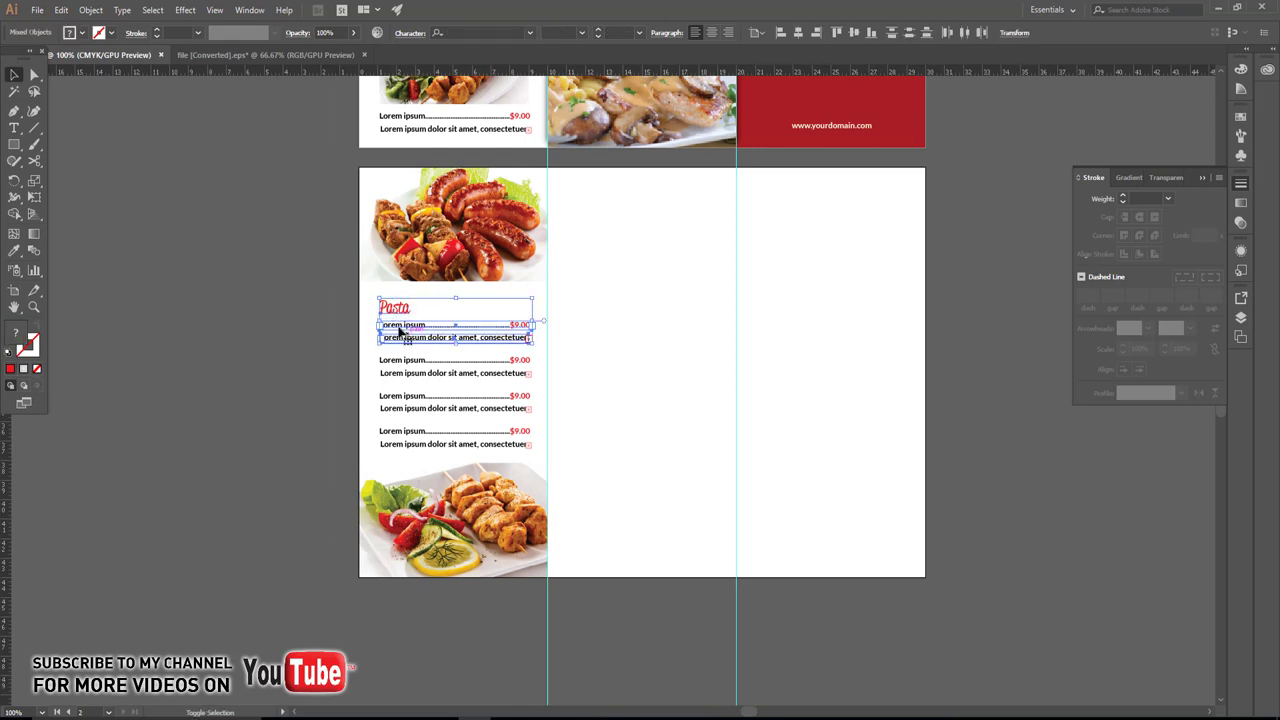
pyautogui.moveTo(420, 313); pyautogui.dragTo(604, 192)
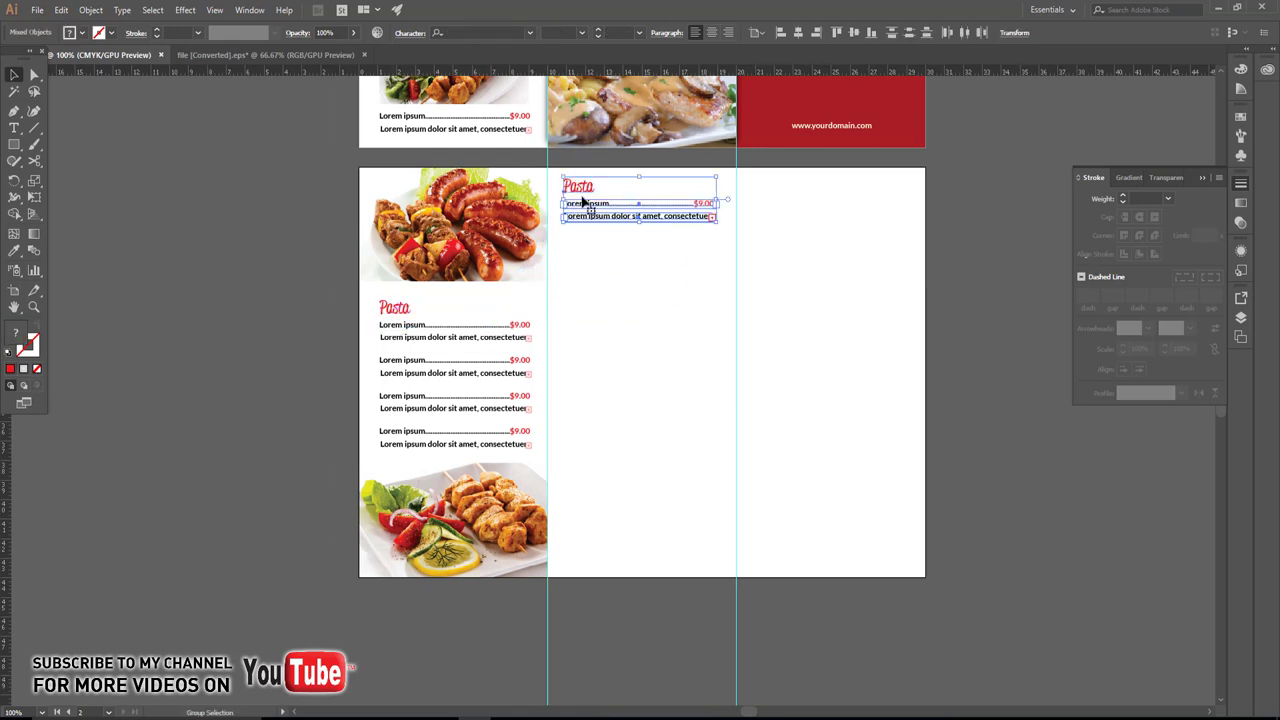
# Retitle the middle column's copied heading from Pasta to Sea Food.
pyautogui.click(658, 260)
pyautogui.press('t')
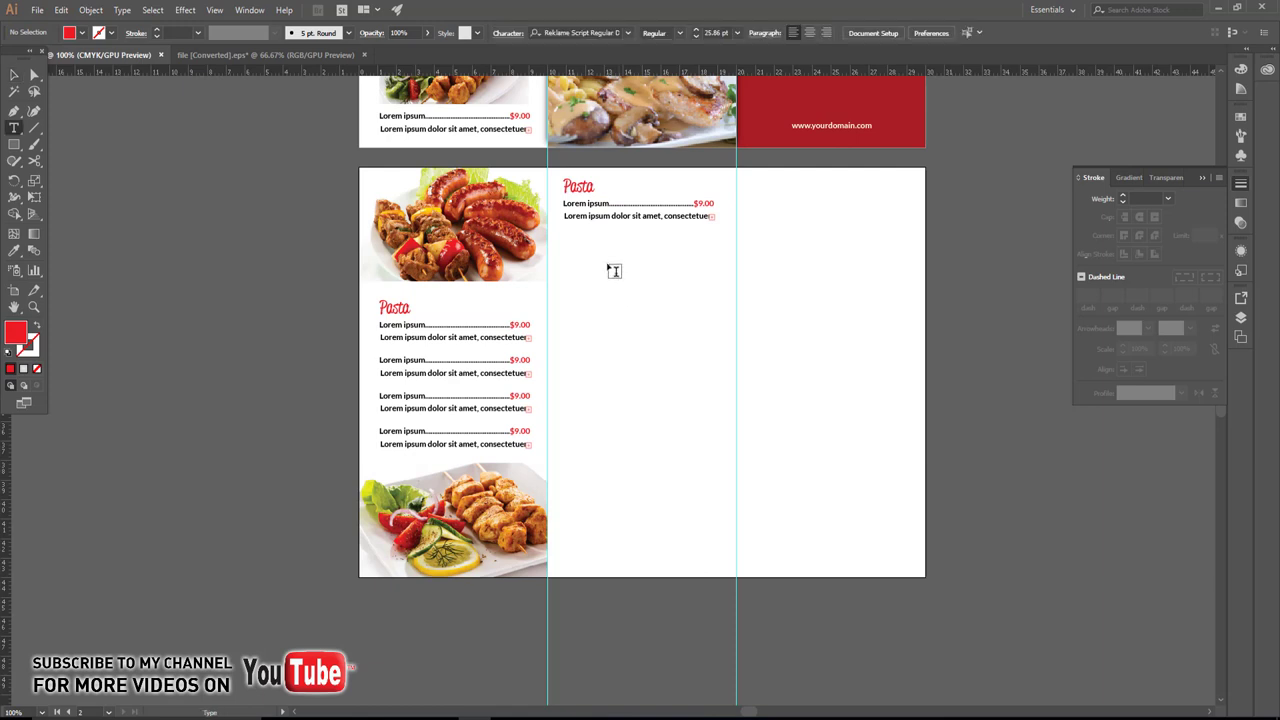
pyautogui.click(583, 188)
pyautogui.doubleClick(583, 189)
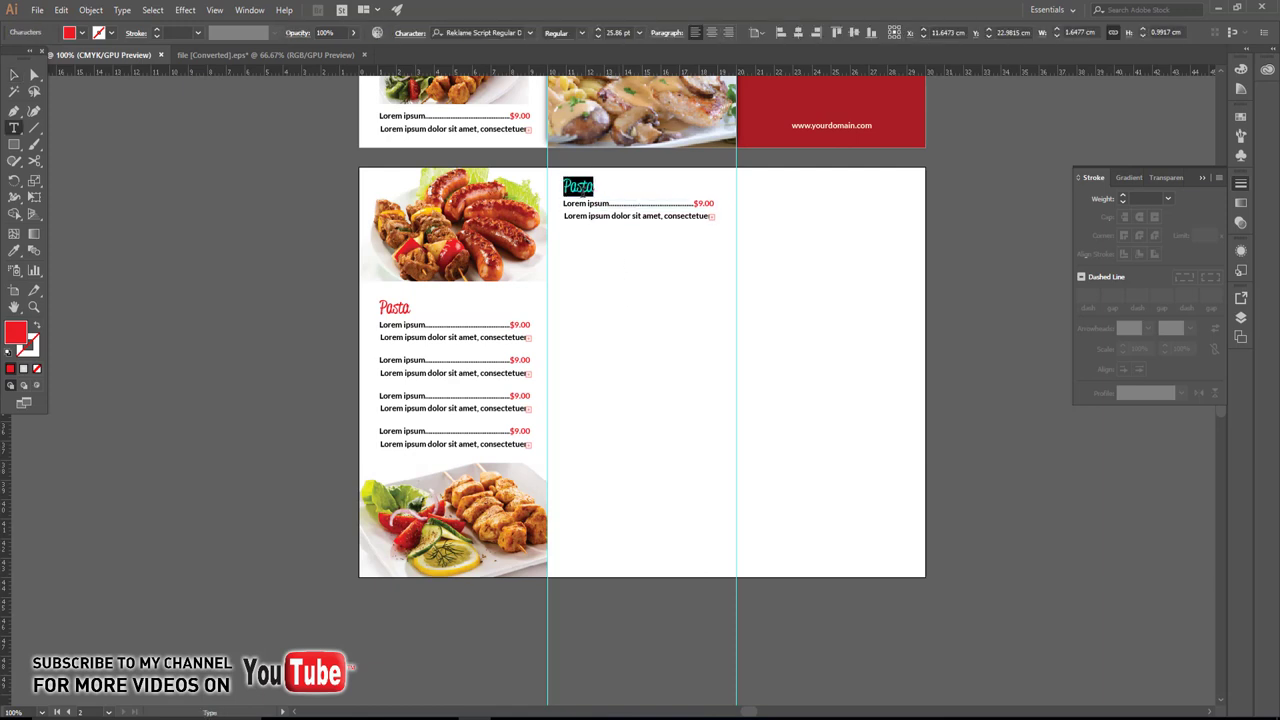
pyautogui.write('SR')
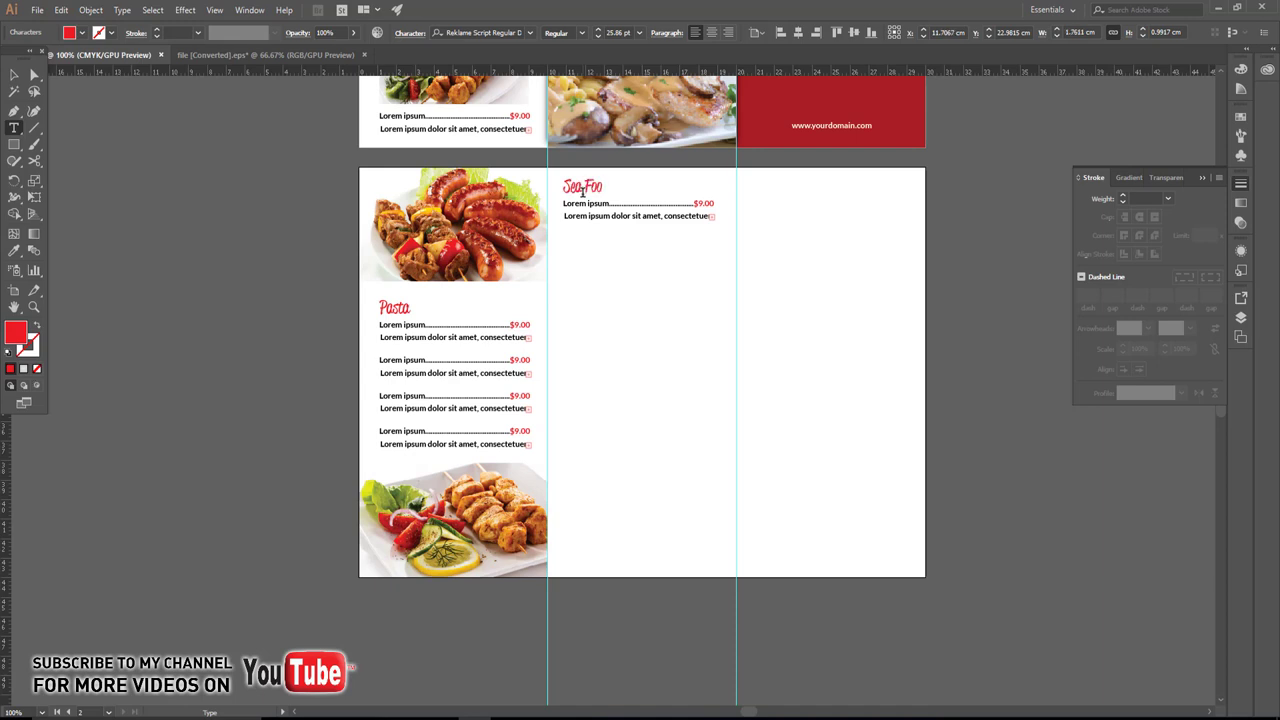
pyautogui.press('Escape')
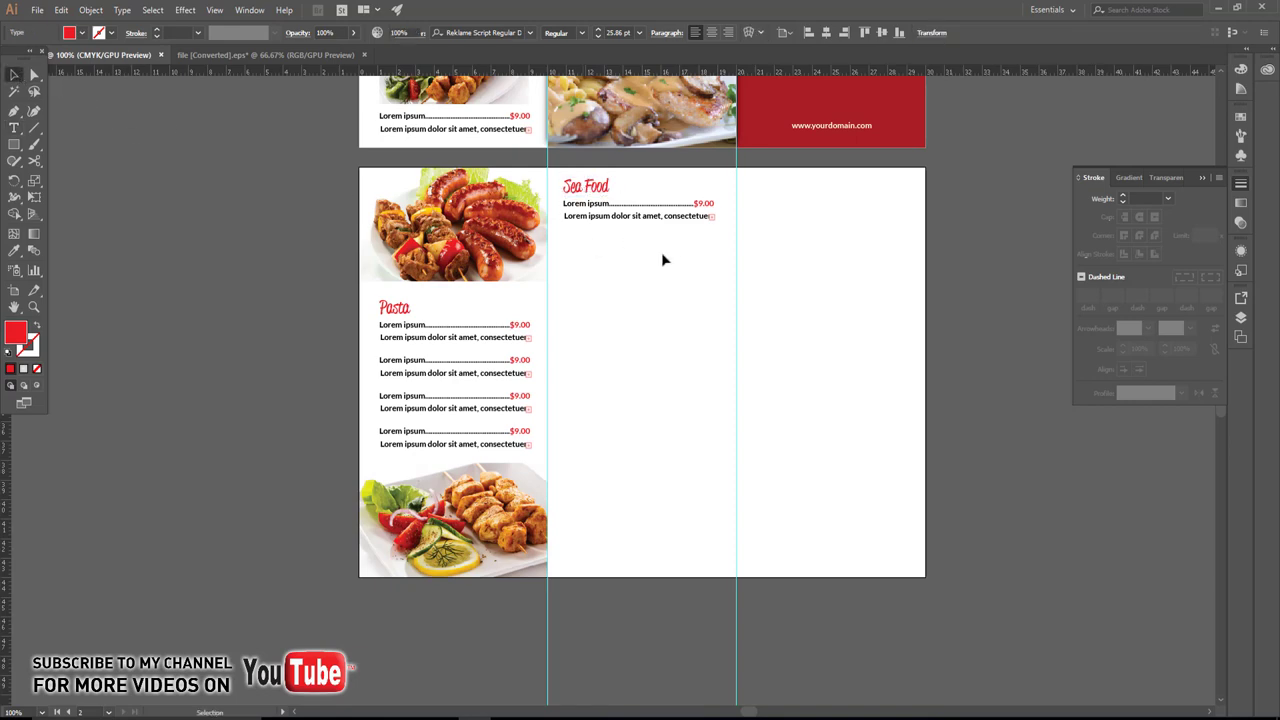
# Shift the Sea Food group down and duplicate its price entry with Ctrl+D.
pyautogui.scroll(2, 661, 252)
pyautogui.moveTo(525, 137); pyautogui.dragTo(527, 155)
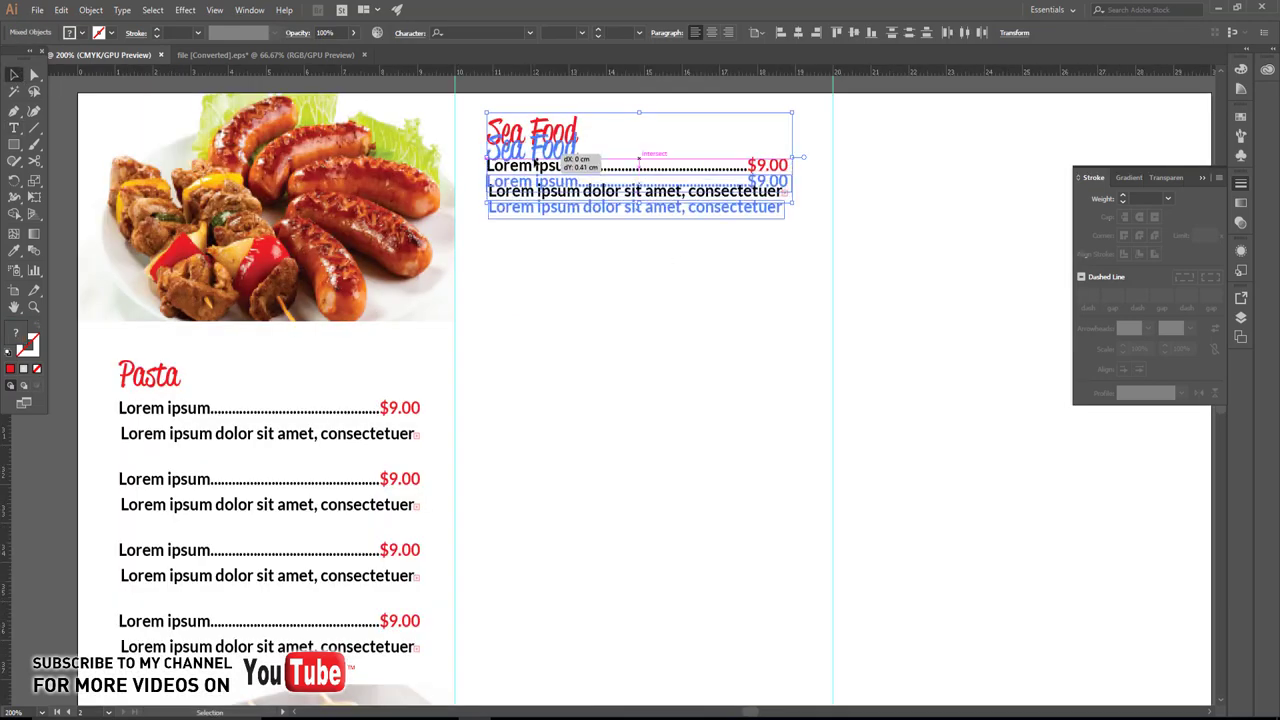
pyautogui.click(551, 286)
pyautogui.scroll(-1, 581, 302)
pyautogui.click(543, 208)
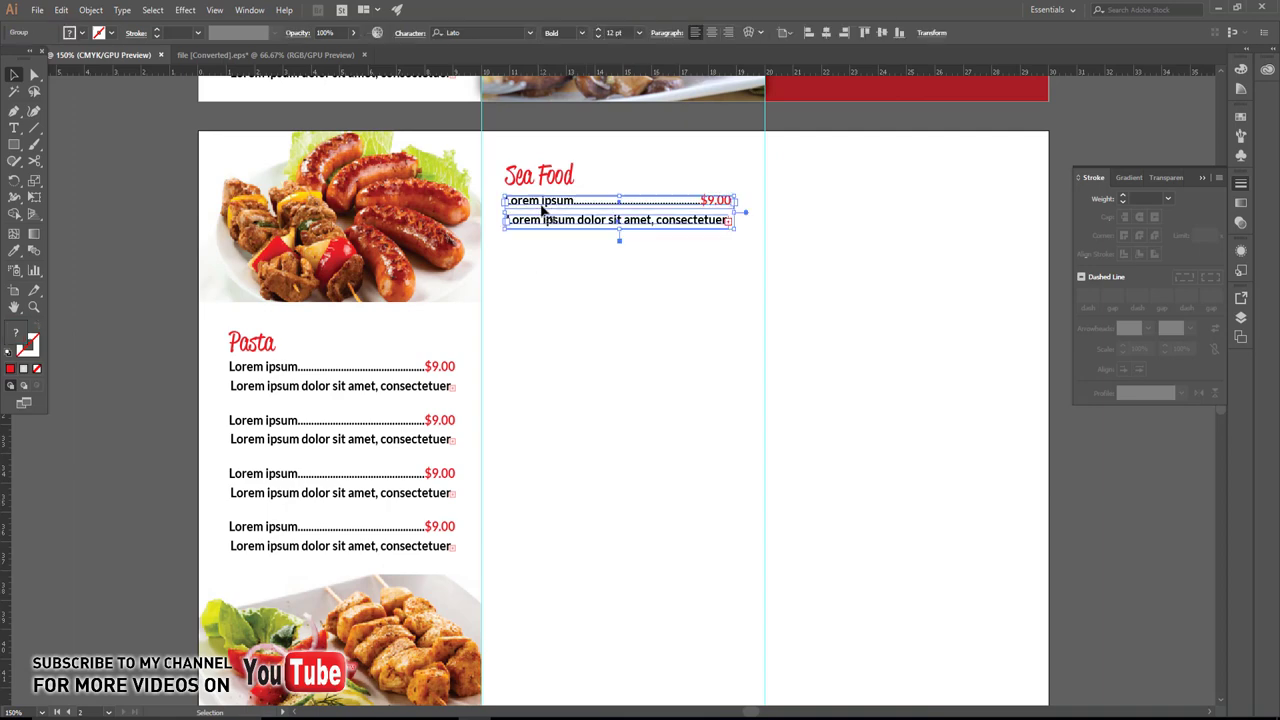
pyautogui.moveTo(543, 218); pyautogui.dragTo(543, 270)
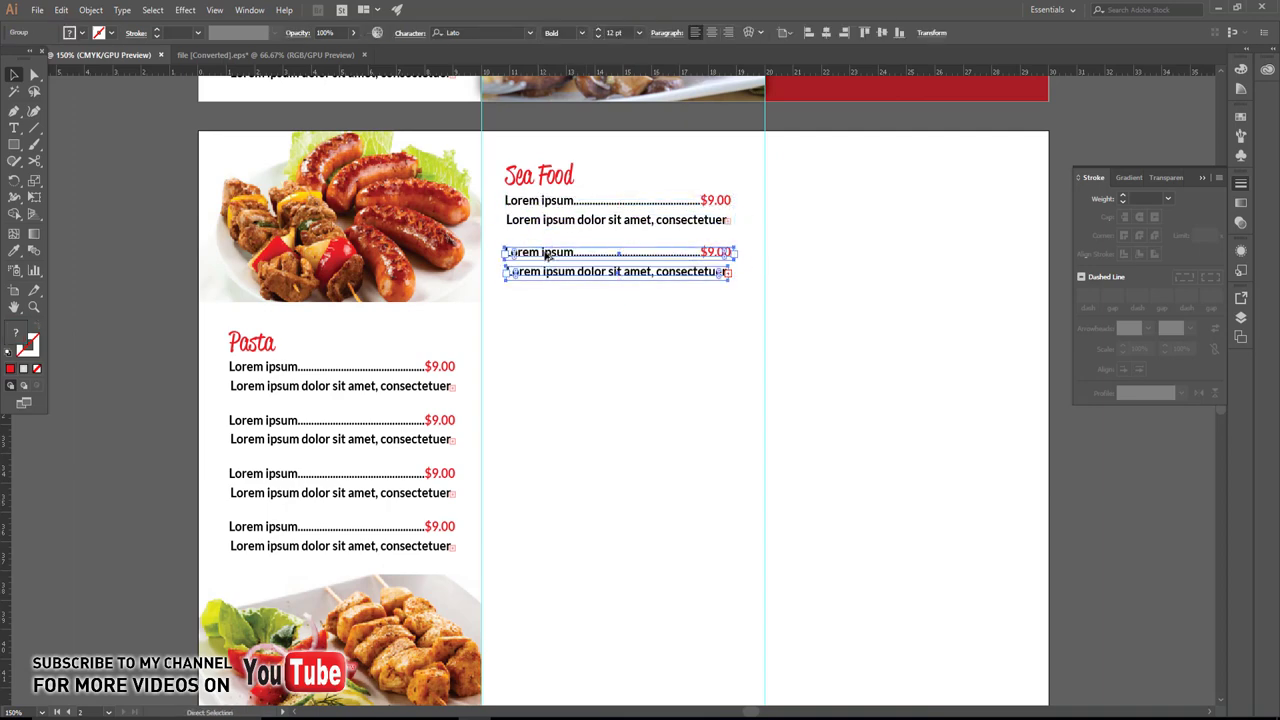
pyautogui.hotkey('ctrl', 'd')
pyautogui.hotkey('ctrl', 'd')
pyautogui.hotkey('ctrl', 'd')
# Copy the bottom-left kebab photo beneath the Sea Food list.
pyautogui.click(597, 509)
pyautogui.scroll(-3, 589, 429)
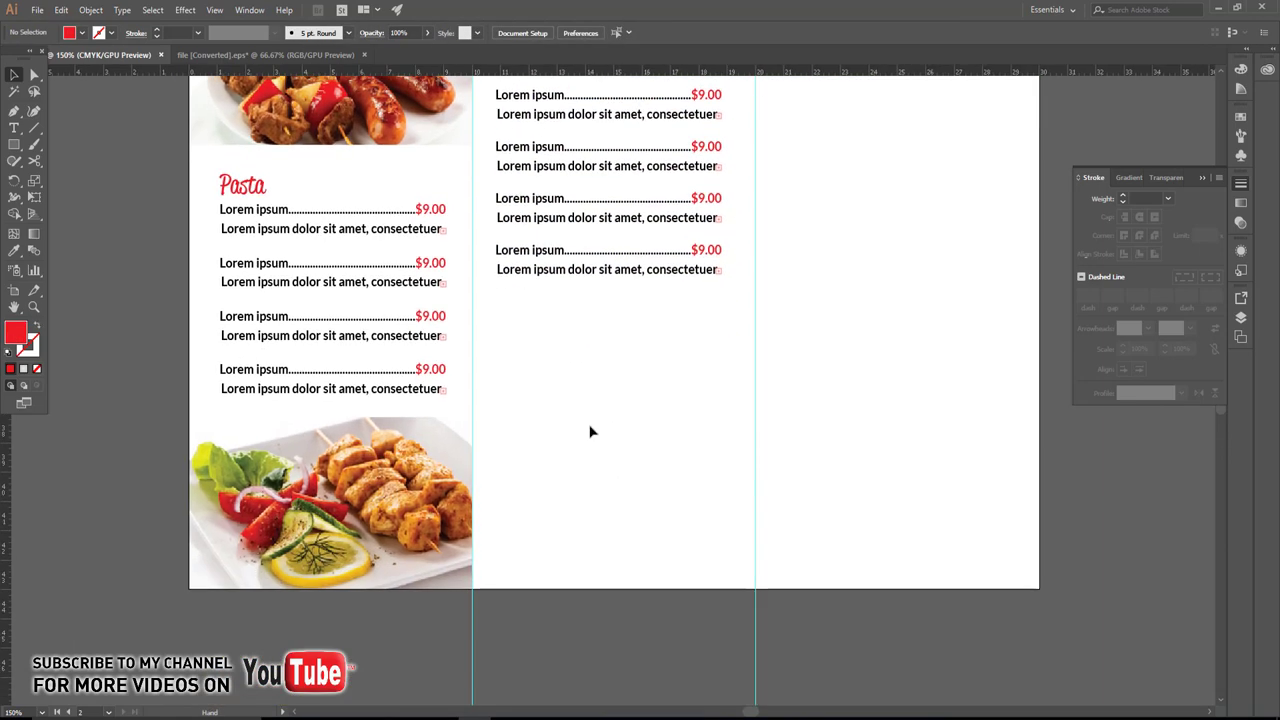
pyautogui.click(395, 500)
pyautogui.moveTo(395, 500); pyautogui.dragTo(663, 451)
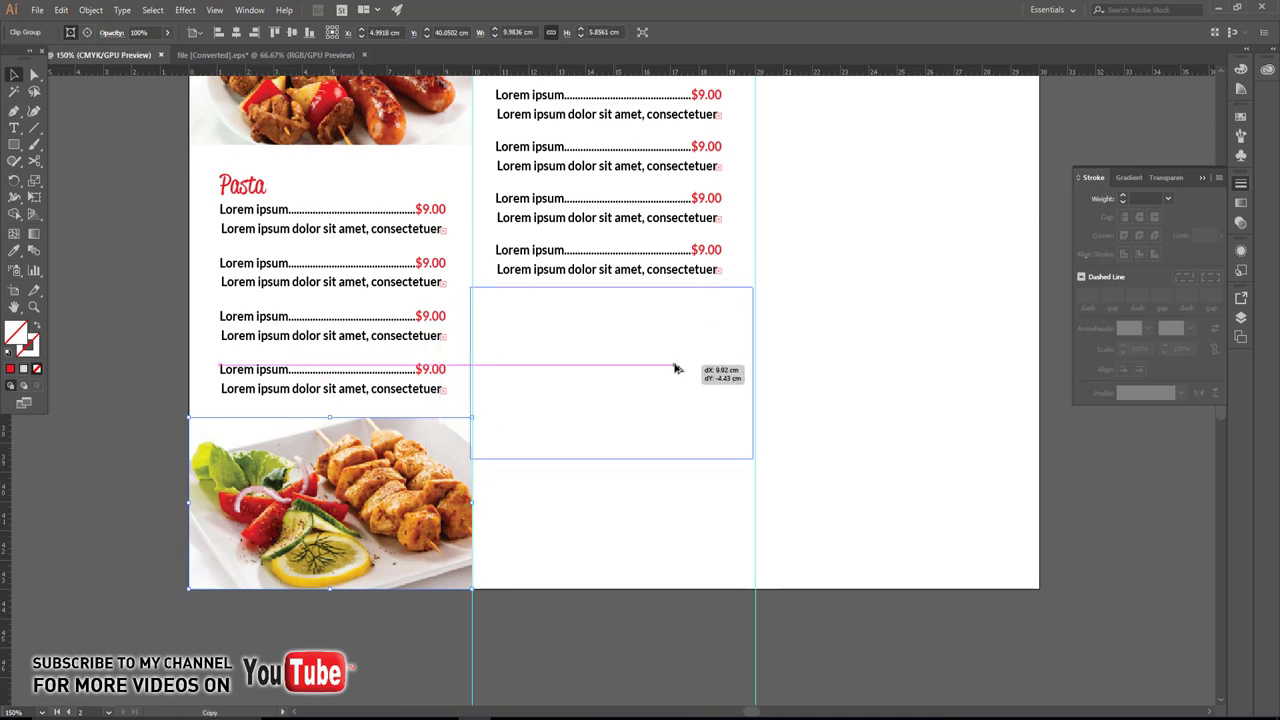
pyautogui.press('Right')
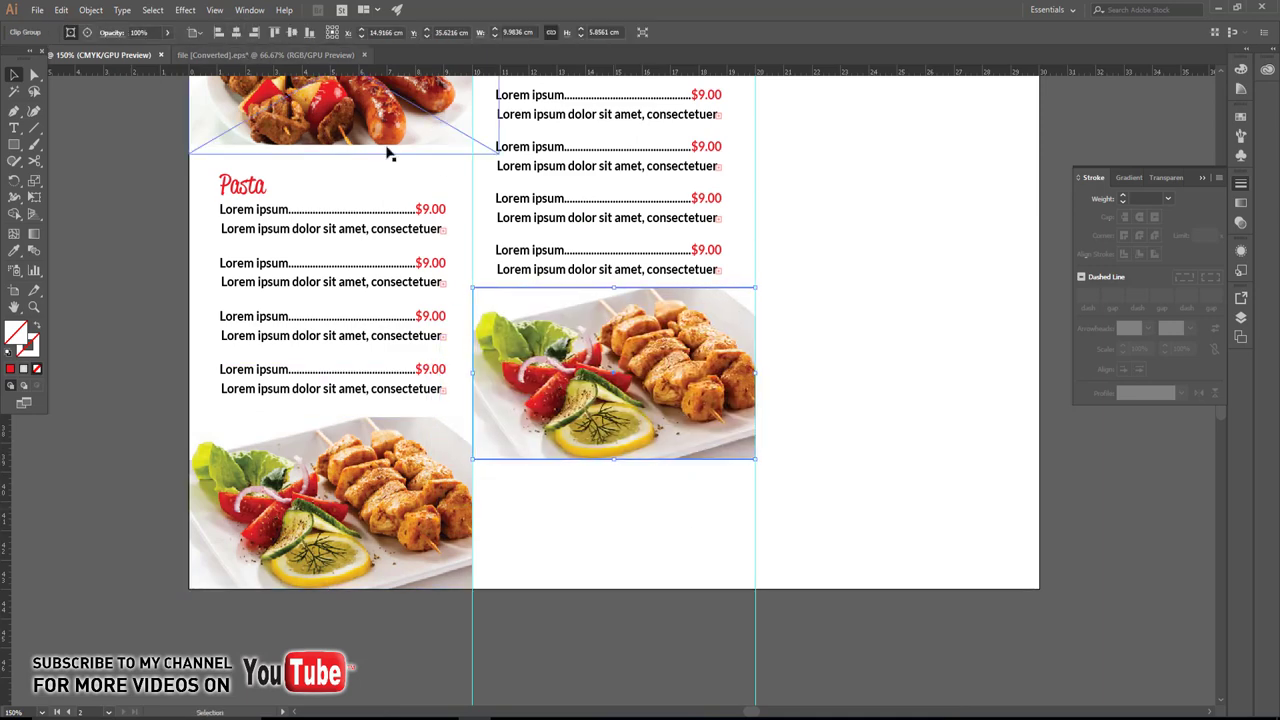
pyautogui.click(602, 468)
pyautogui.scroll(-1, 600, 461)
pyautogui.scroll(1, 640, 436)
pyautogui.scroll(1, 624, 433)
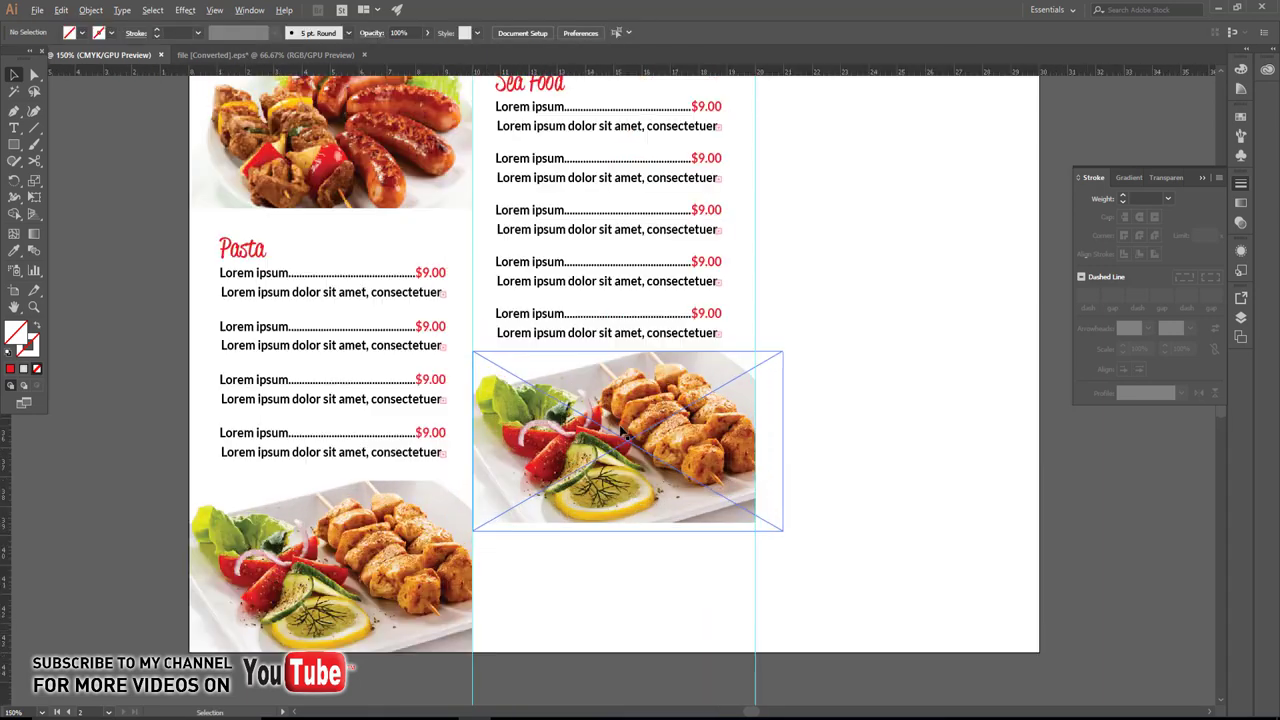
# Delete the extra price entry and move the photo up under the four remaining items.
pyautogui.click(581, 338)
pyautogui.press('Delete')
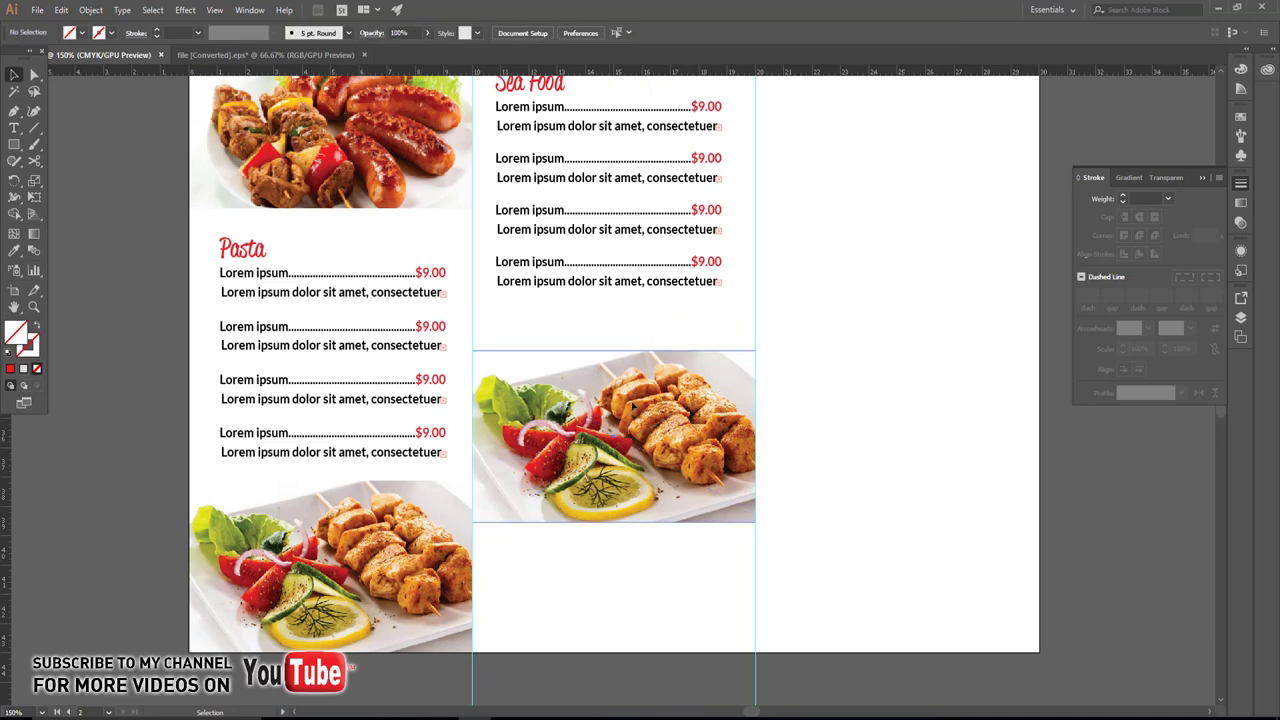
pyautogui.moveTo(632, 406); pyautogui.dragTo(631, 319)
# Stack a second kebab photo copy below, aligned to the page bottom.
pyautogui.moveTo(652, 457); pyautogui.dragTo(652, 620)
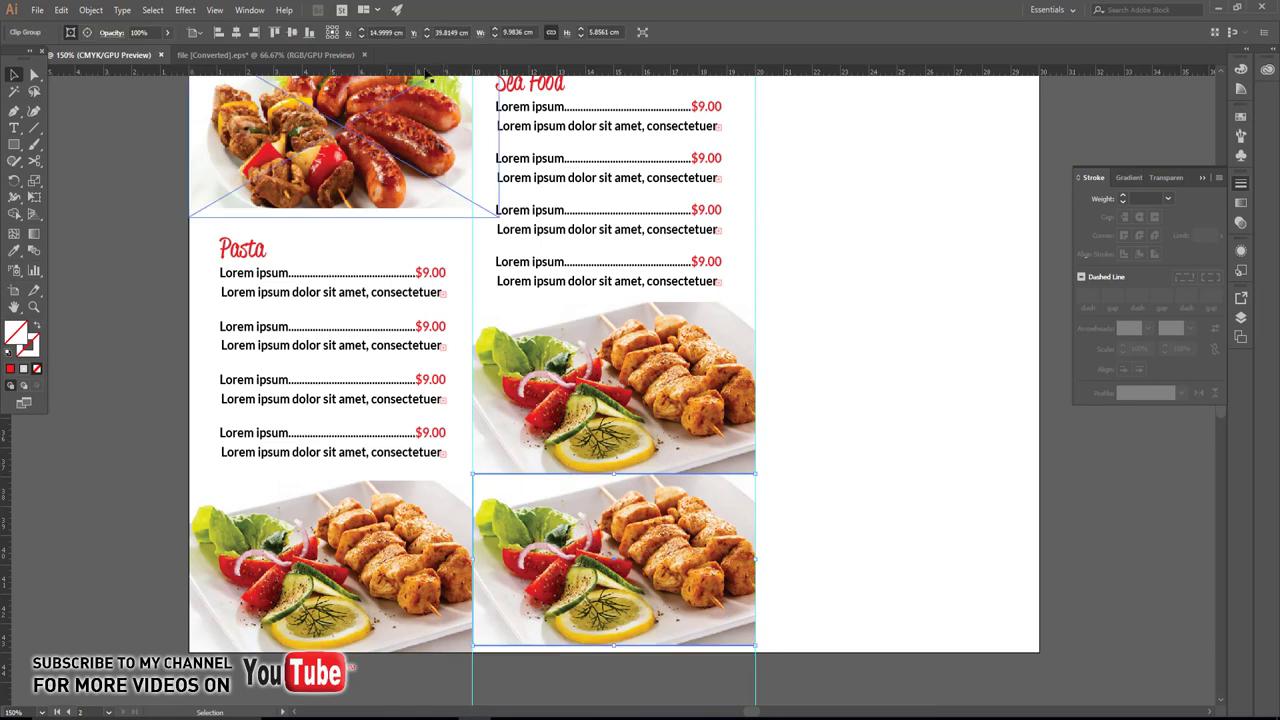
pyautogui.click(309, 32)
pyautogui.click(690, 400)
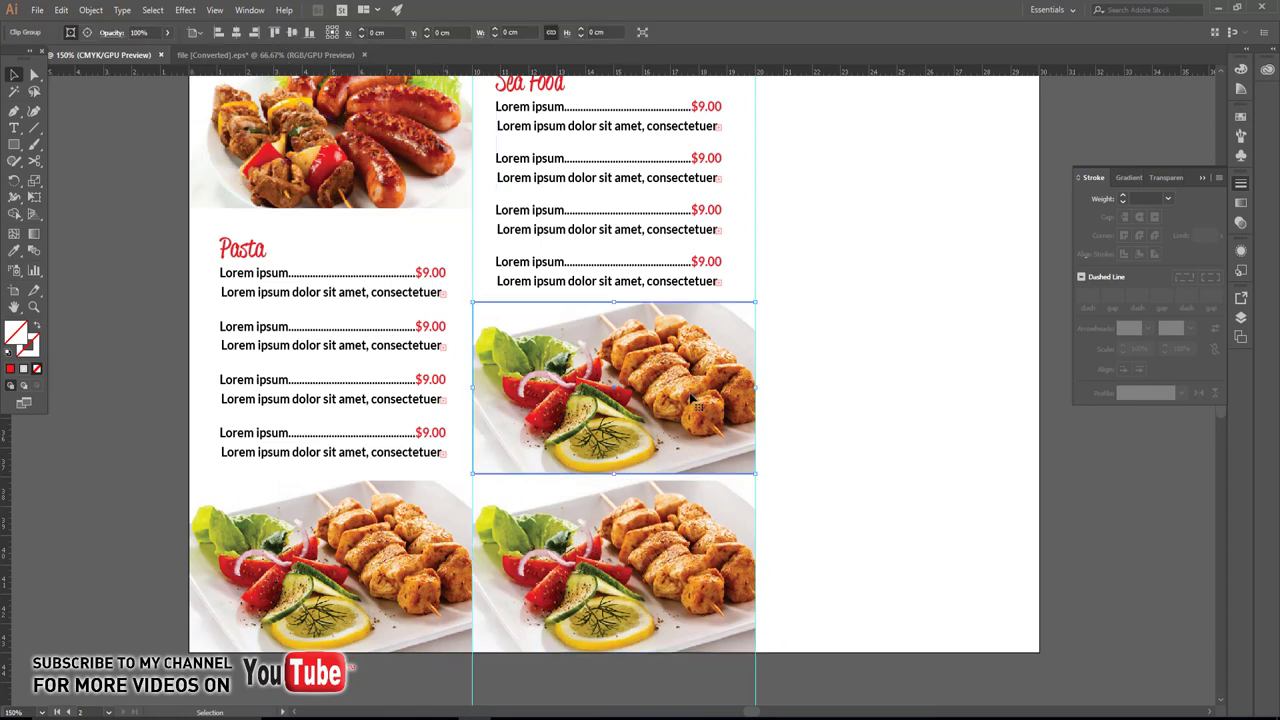
pyautogui.moveTo(690, 400); pyautogui.dragTo(690, 408)
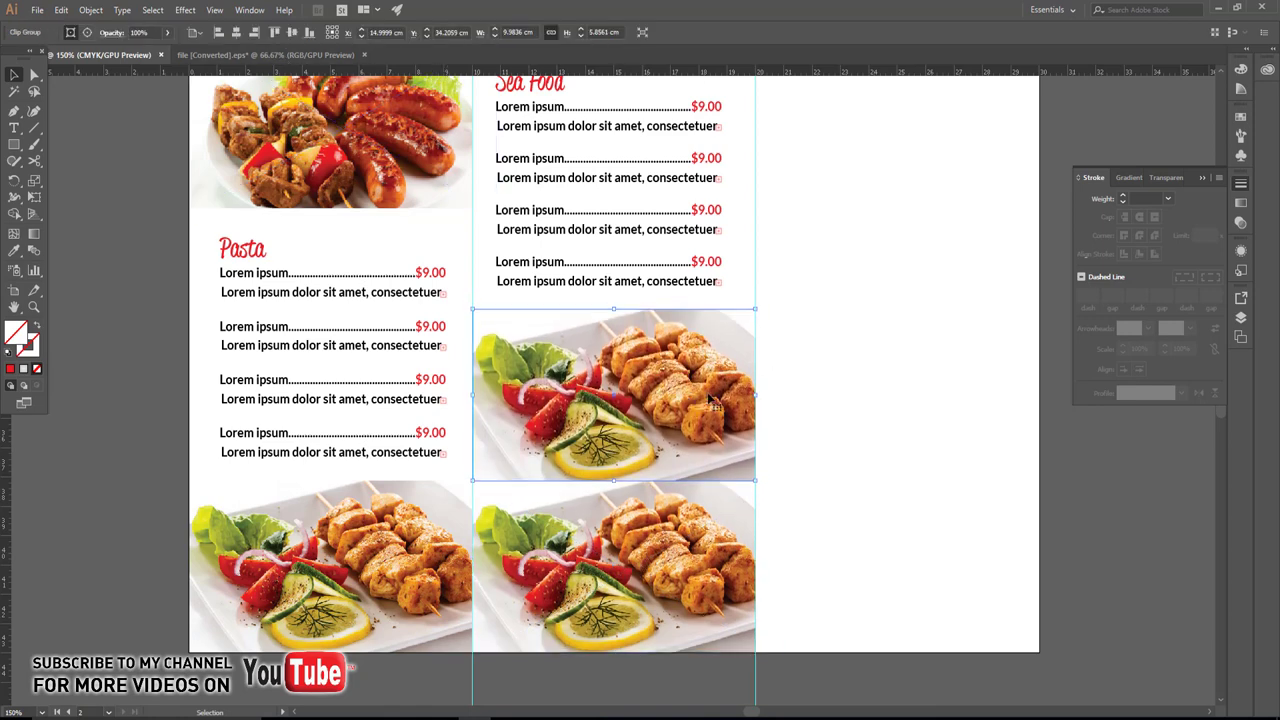
pyautogui.click(772, 407)
# Relink the upper Sea Food photo to the mussels dish and stretch it to fill the column.
pyautogui.click(614, 395)
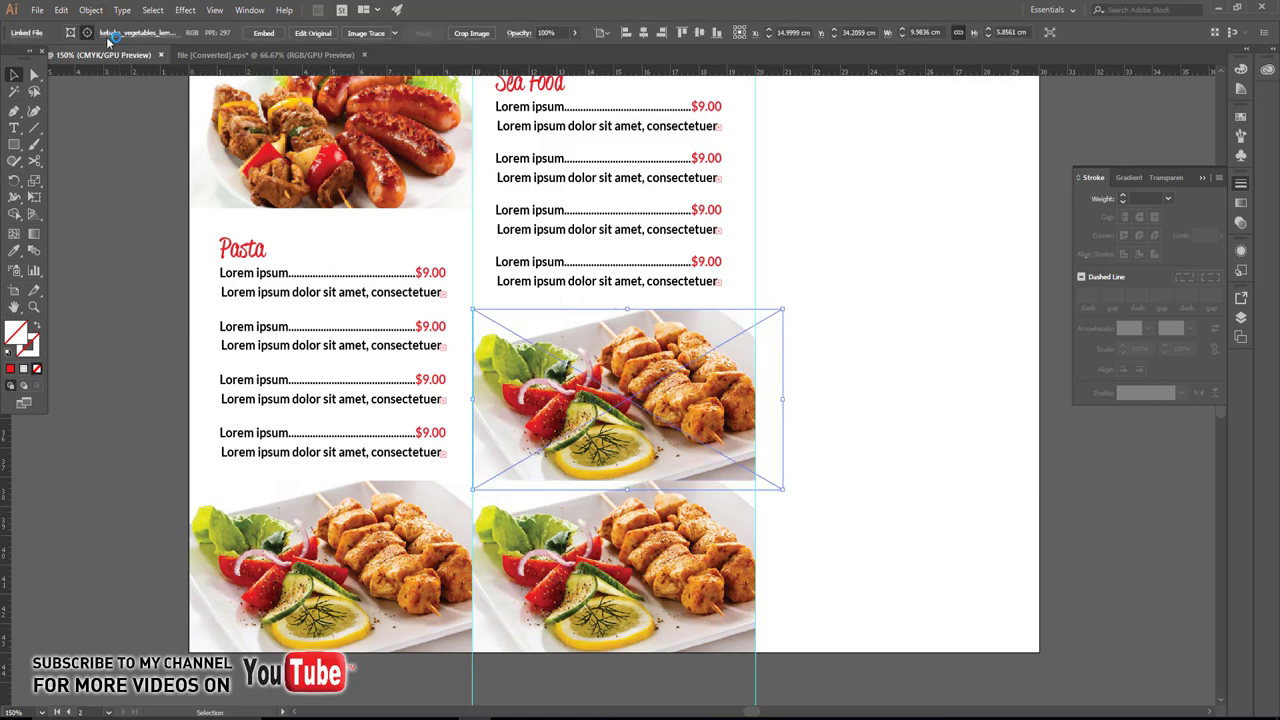
pyautogui.click(115, 33)
pyautogui.click(130, 61)
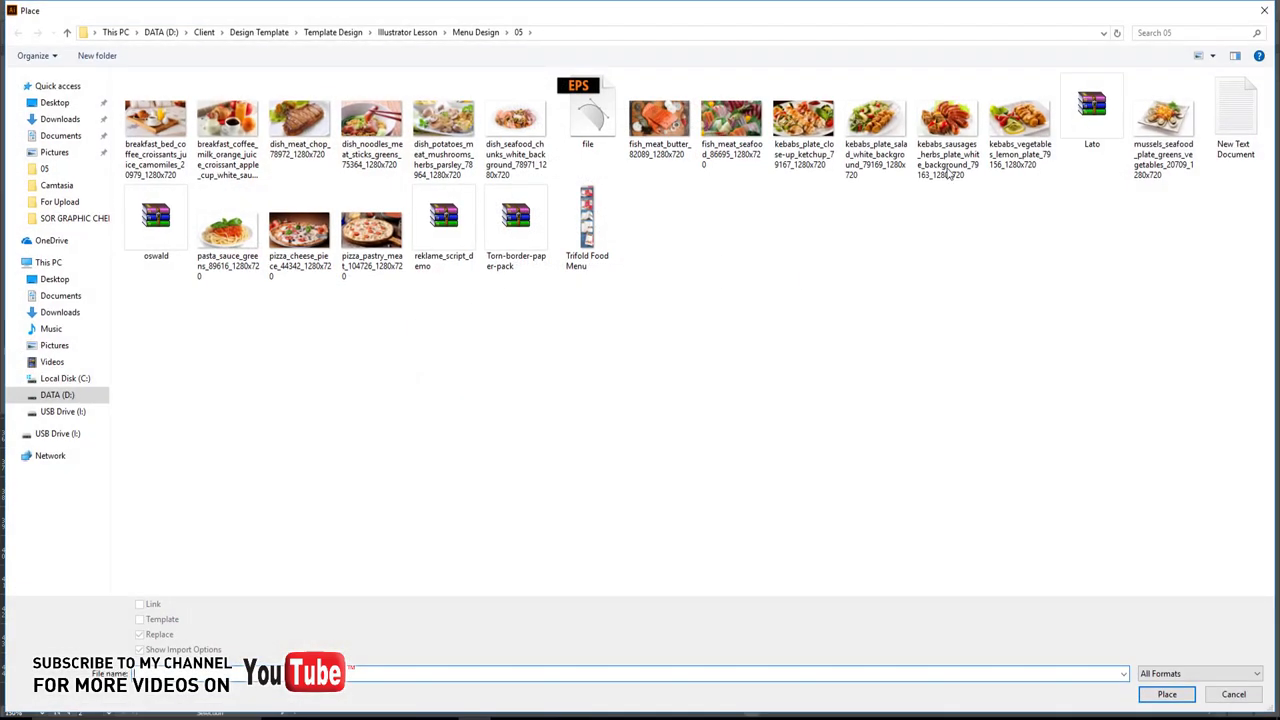
pyautogui.click(1163, 120)
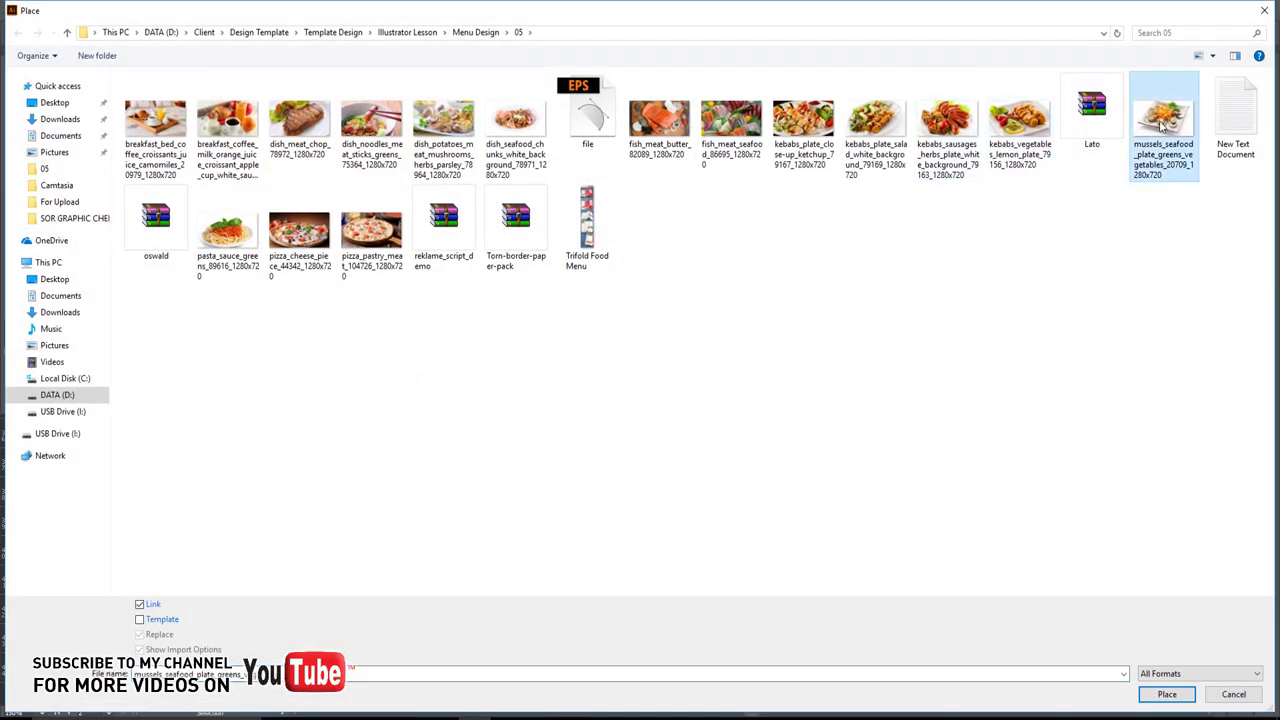
pyautogui.doubleClick(1163, 120)
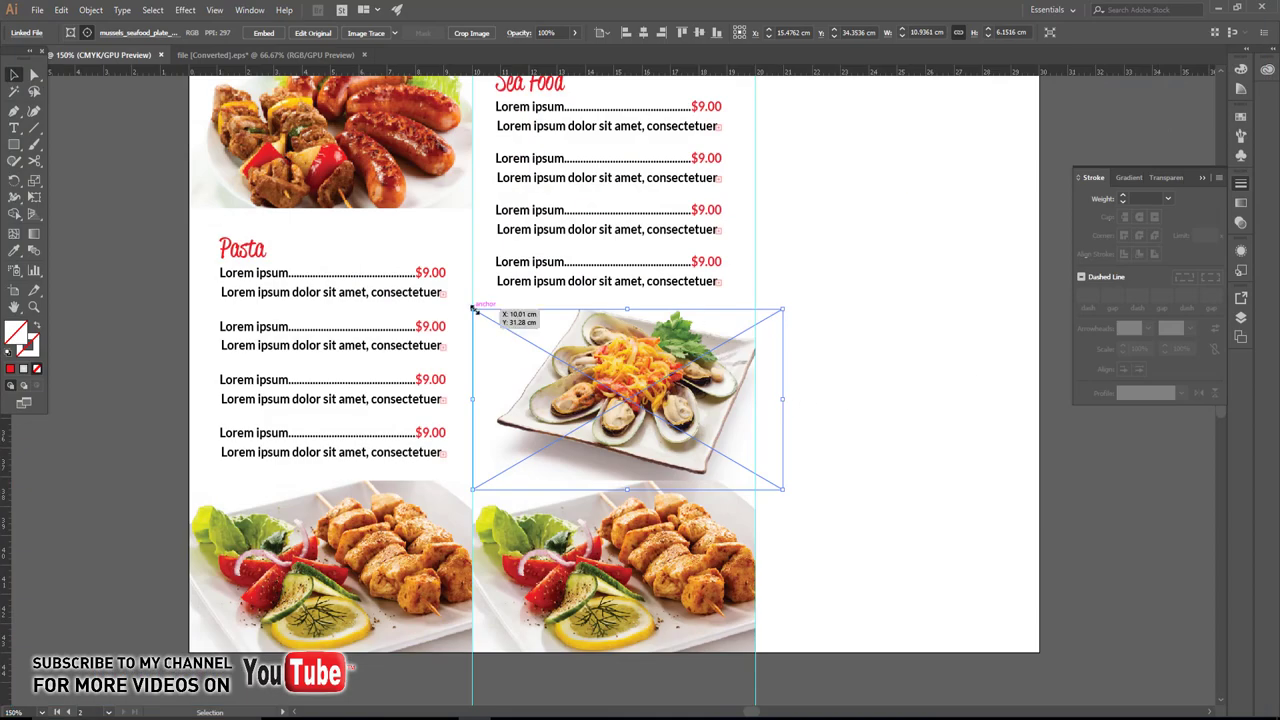
pyautogui.moveTo(479, 309); pyautogui.dragTo(417, 277)
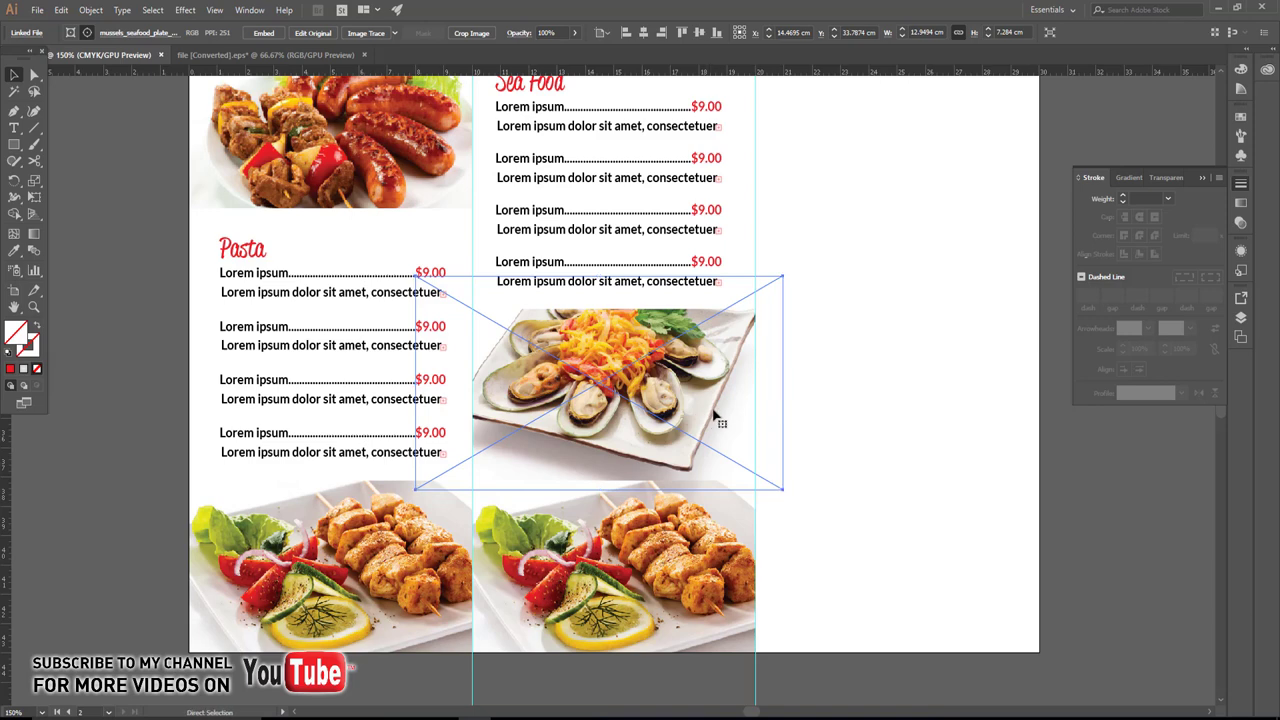
pyautogui.hotkey('ctrl', 'z')
pyautogui.press('v')
pyautogui.moveTo(478, 500); pyautogui.dragTo(452, 503)
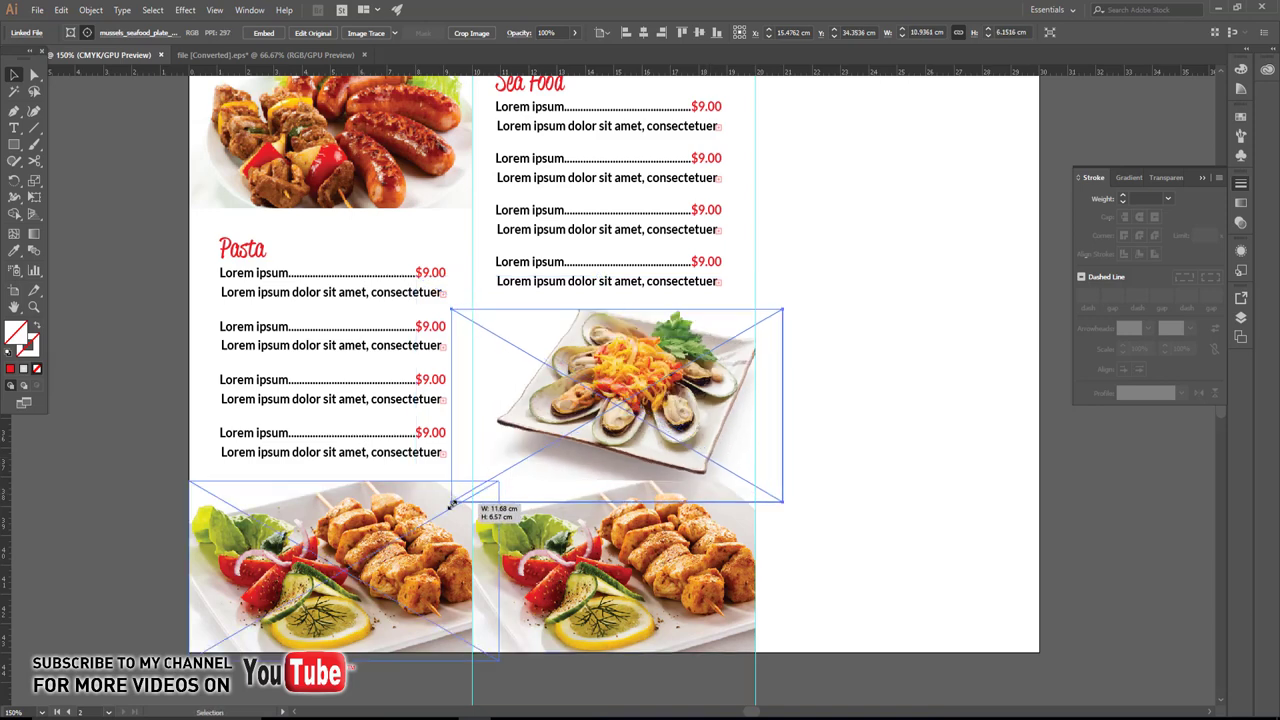
# Relink the lower photo to the potatoes and mushrooms dish.
pyautogui.click(682, 548)
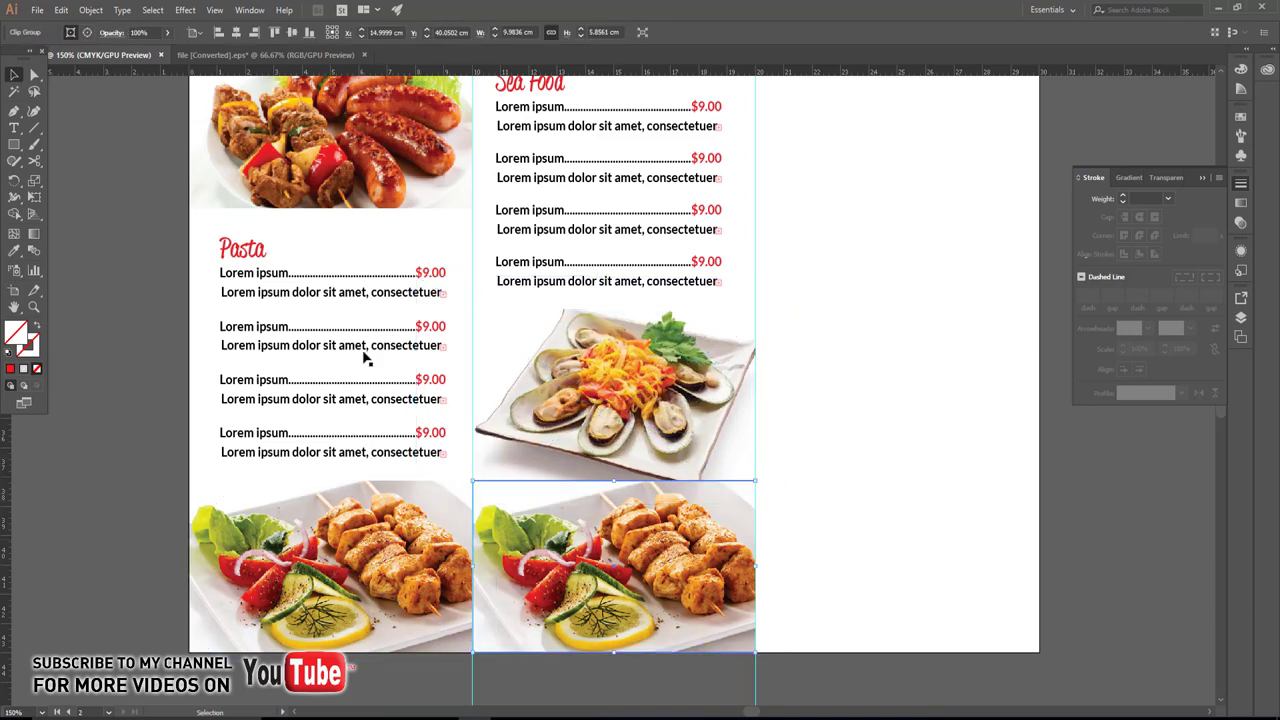
pyautogui.click(88, 33)
pyautogui.click(115, 32)
pyautogui.click(125, 58)
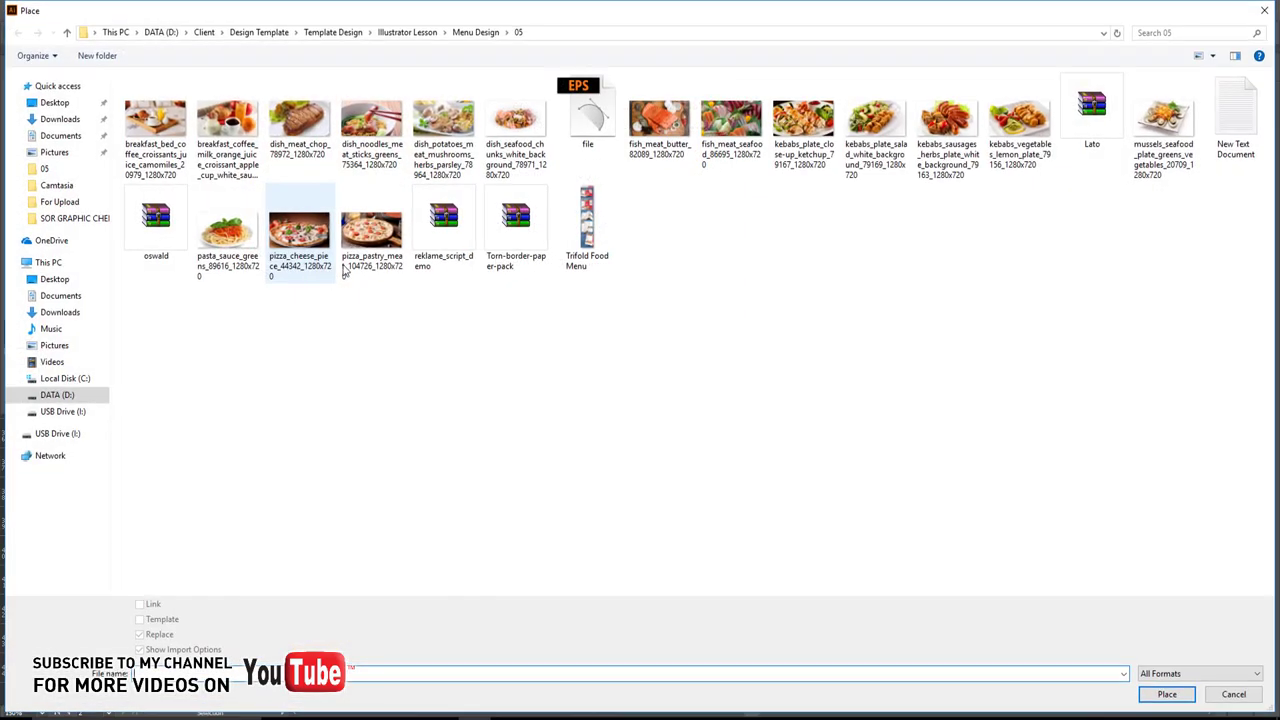
pyautogui.doubleClick(443, 163)
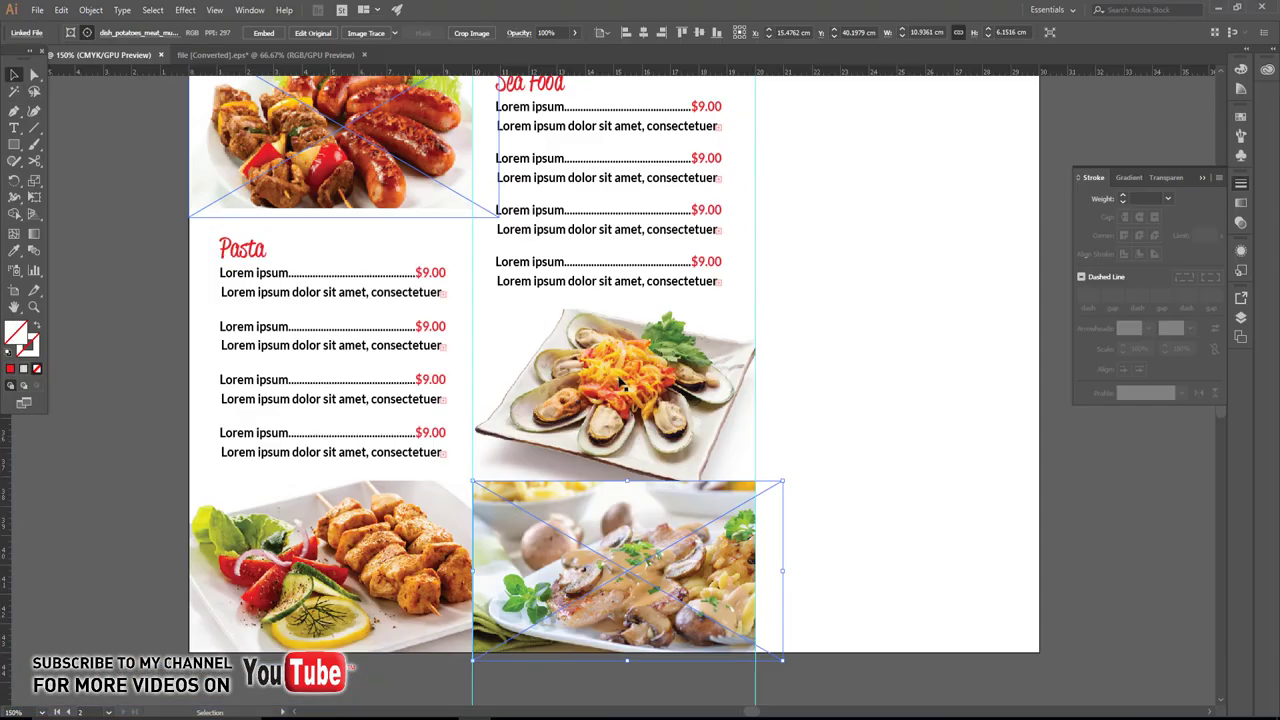
pyautogui.click(880, 377)
pyautogui.scroll(-1, 856, 398)
pyautogui.moveTo(840, 381); pyautogui.dragTo(789, 362)
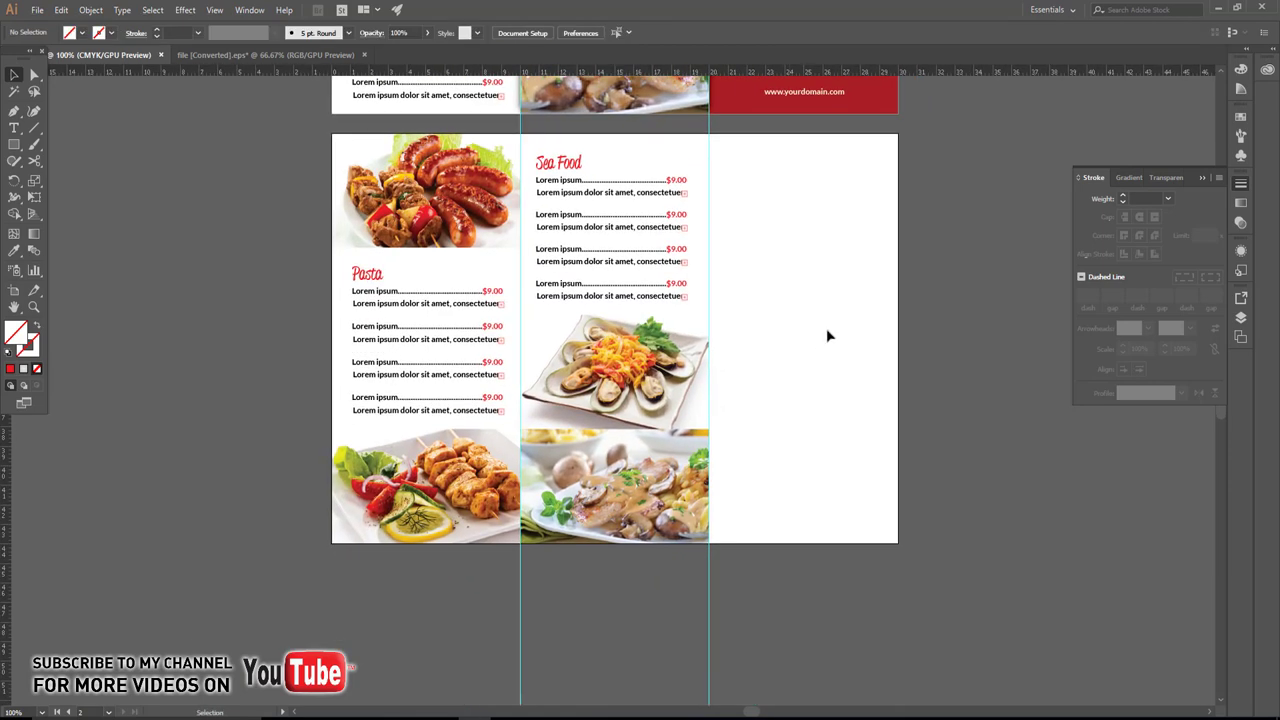
# Copy the left column's Pasta heading and three price entries to the top of the right column.
pyautogui.moveTo(710, 268); pyautogui.dragTo(676, 291)
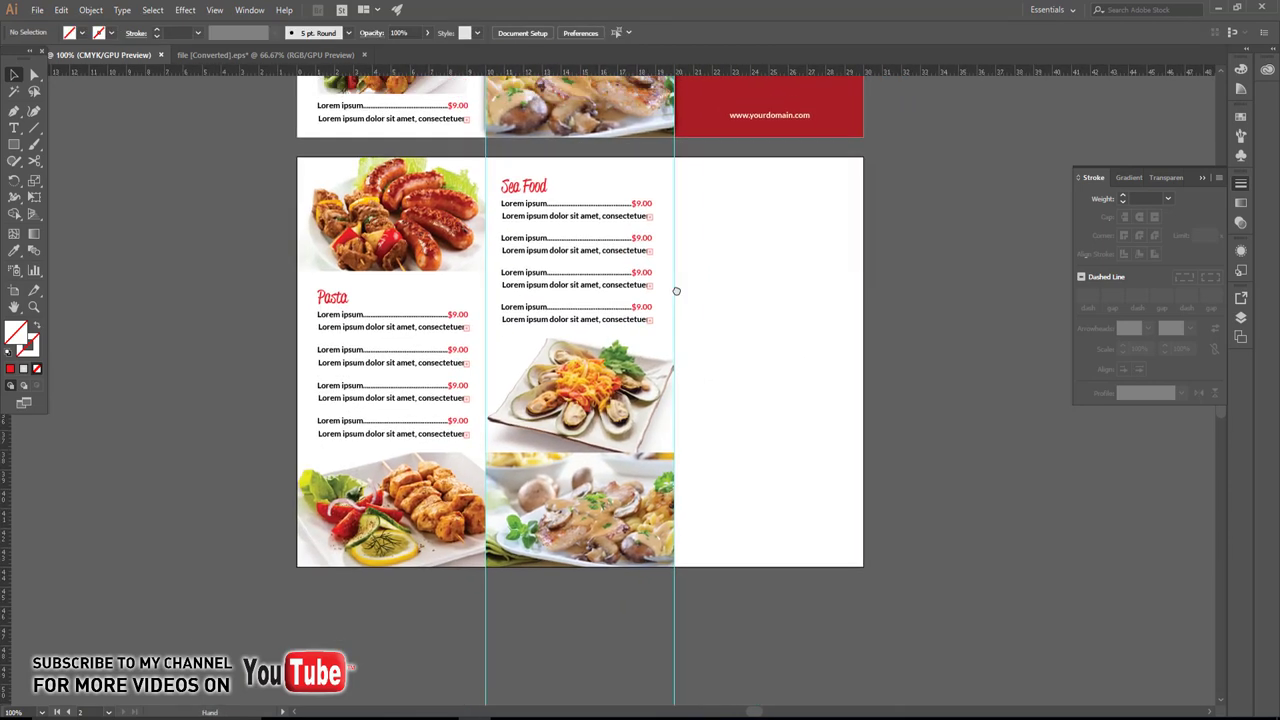
pyautogui.click(333, 306)
pyautogui.keyDown('shift'); pyautogui.click(351, 350); pyautogui.keyUp('shift')
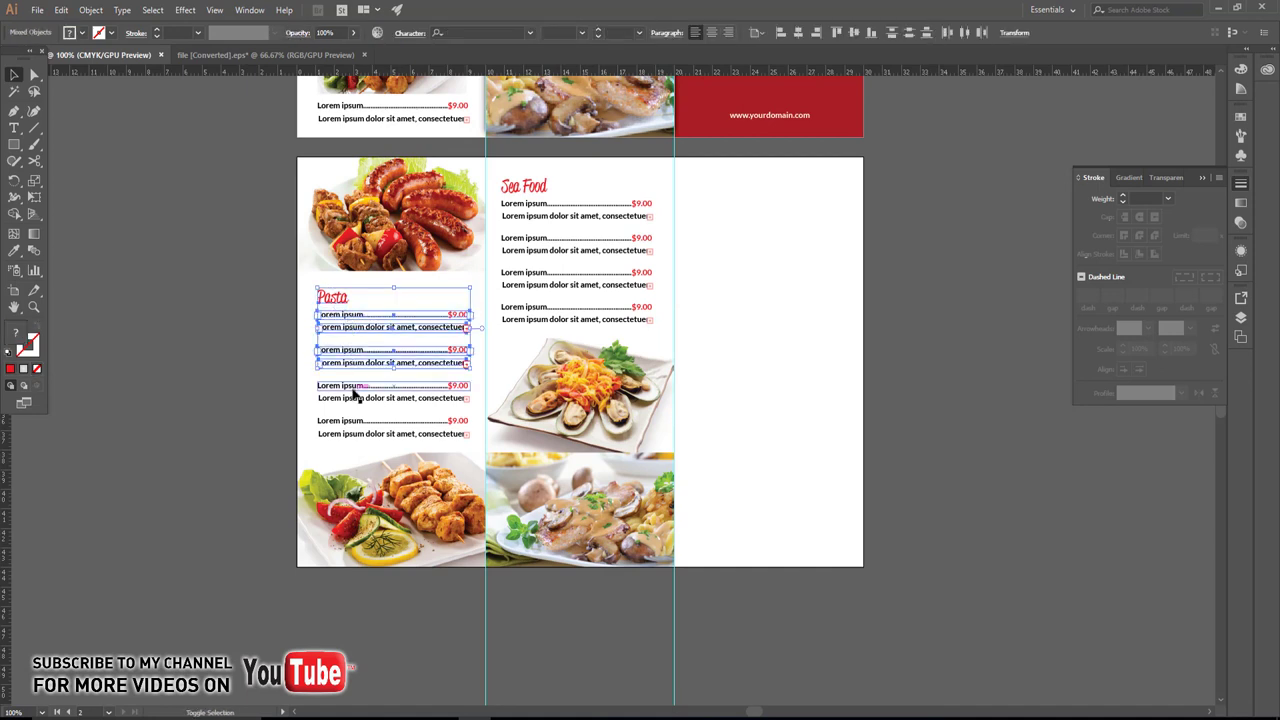
pyautogui.keyDown('shift'); pyautogui.click(353, 395); pyautogui.keyUp('shift')
pyautogui.moveTo(343, 322); pyautogui.dragTo(712, 208)
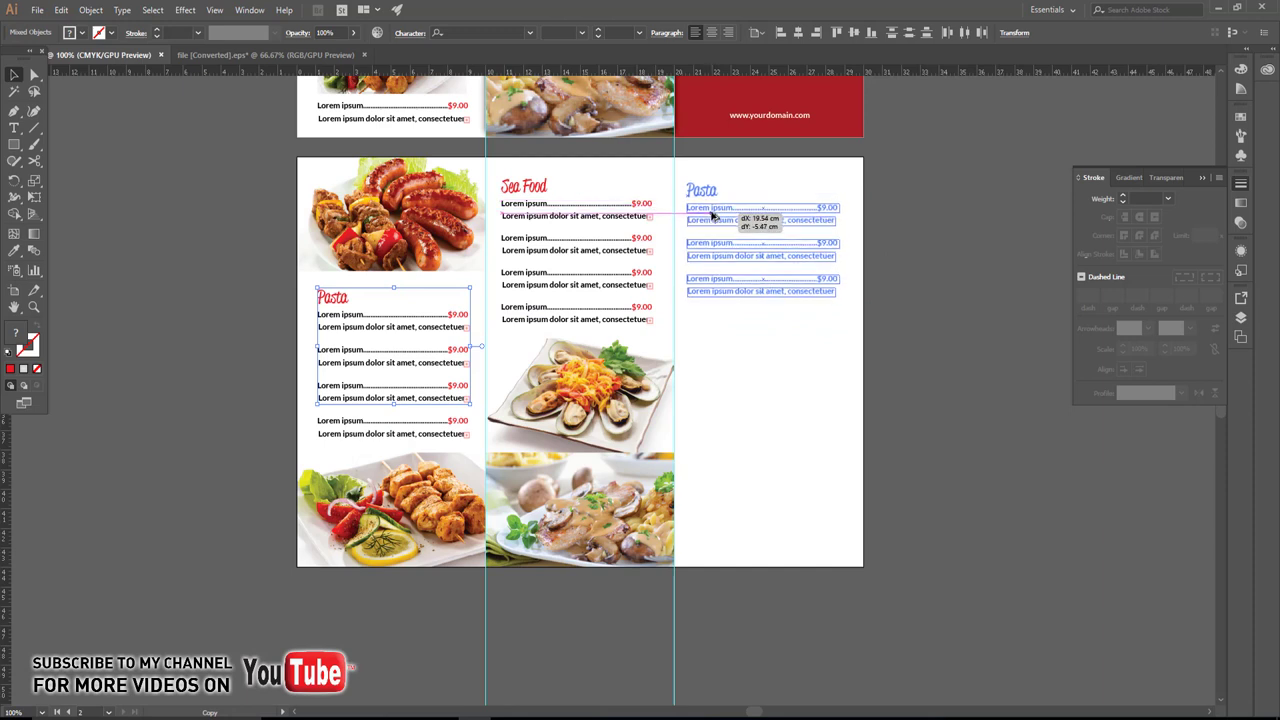
pyautogui.moveTo(712, 208); pyautogui.dragTo(716, 214)
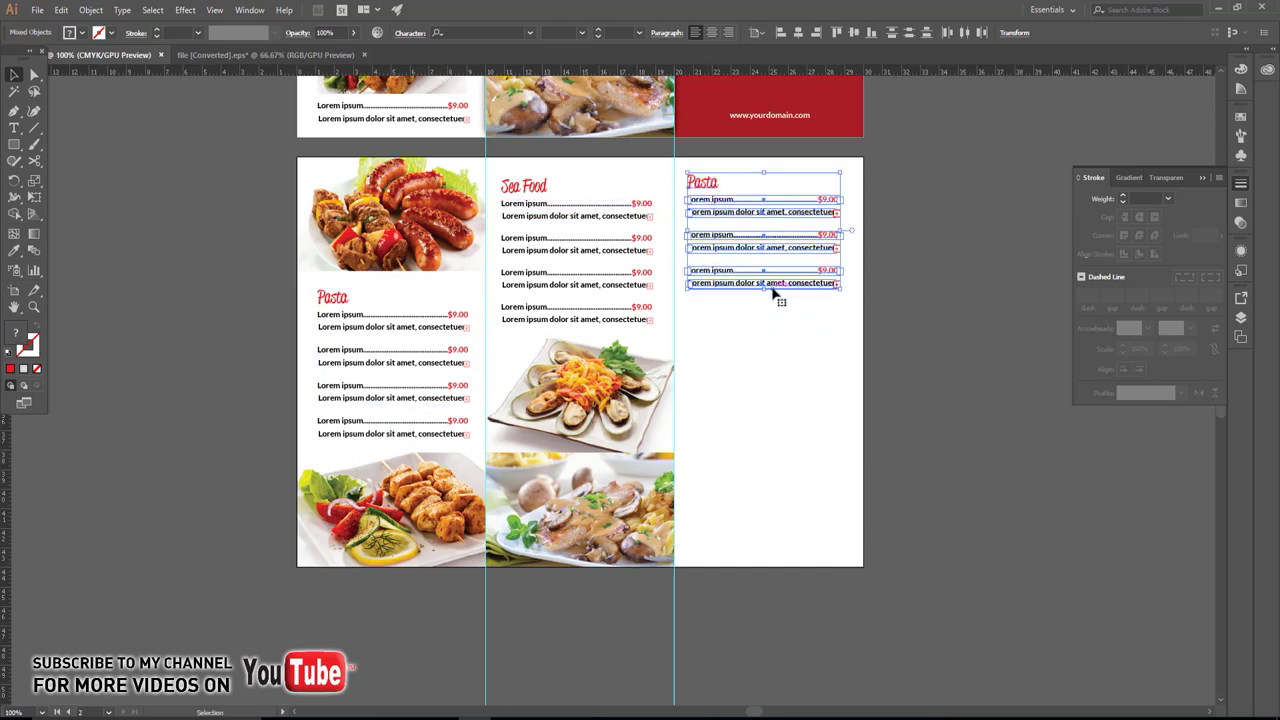
pyautogui.press('Right')
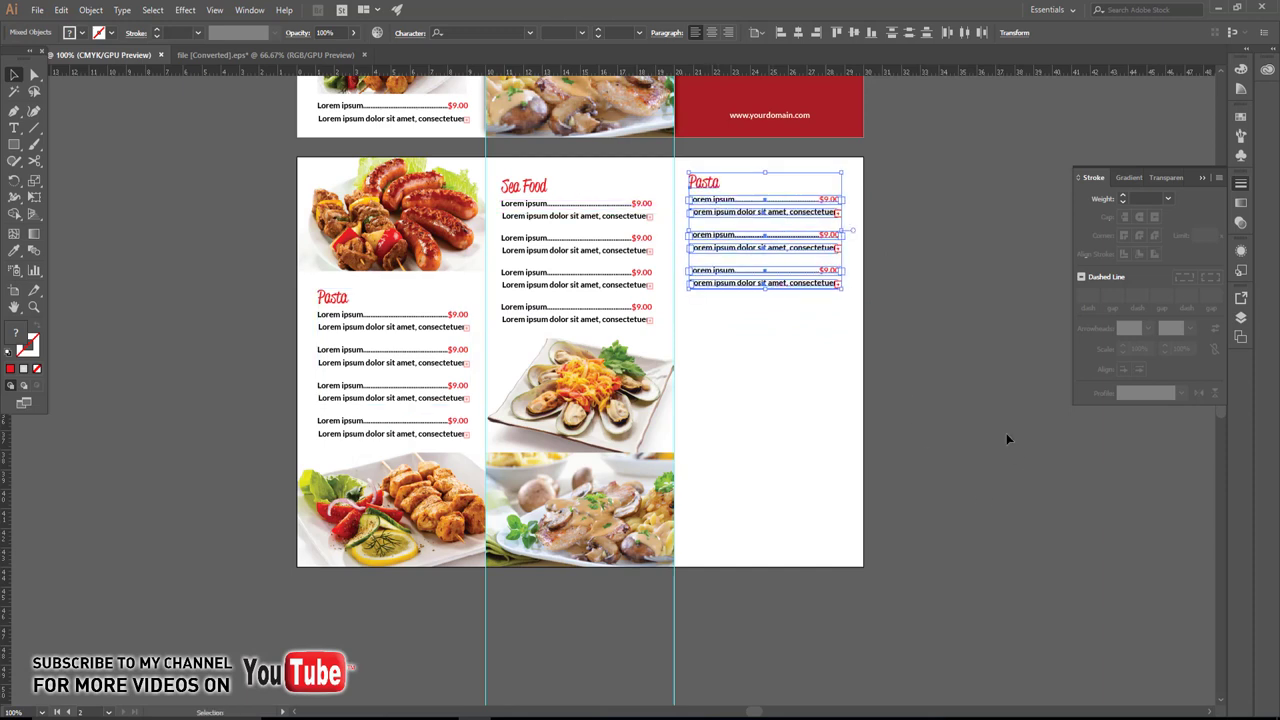
pyautogui.click(1006, 434)
pyautogui.scroll(1, 682, 379)
pyautogui.scroll(1, 497, 366)
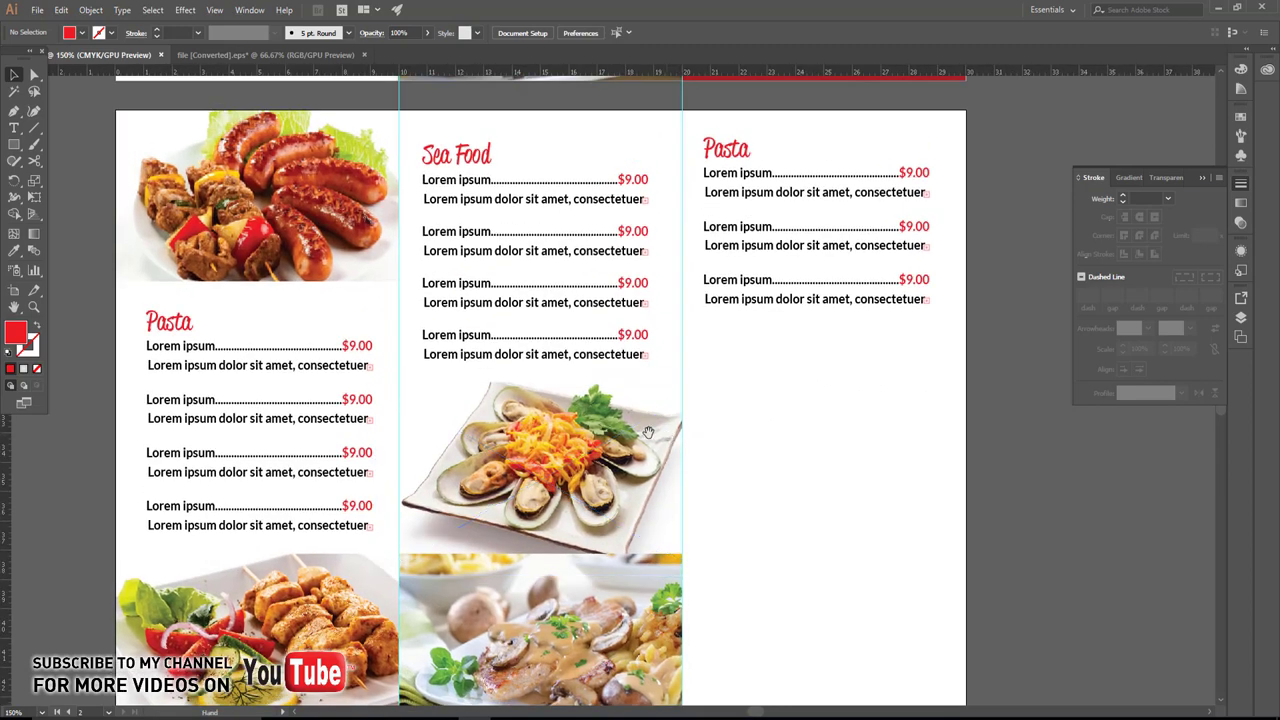
pyautogui.scroll(2, 497, 366)
pyautogui.scroll(-1, 497, 366)
# Copy the Special Offer salad photo into the right column and relink it to pizza_cheese_piece.
pyautogui.moveTo(364, 171); pyautogui.dragTo(740, 458)
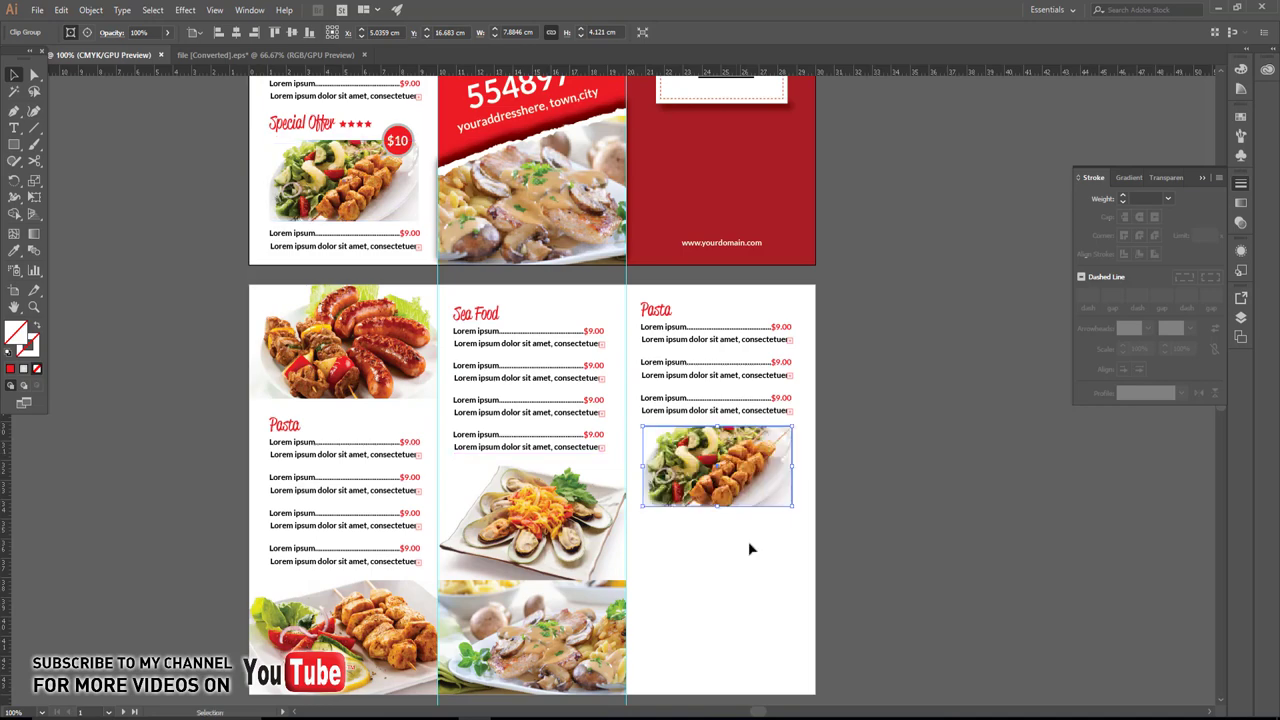
pyautogui.press('Left')
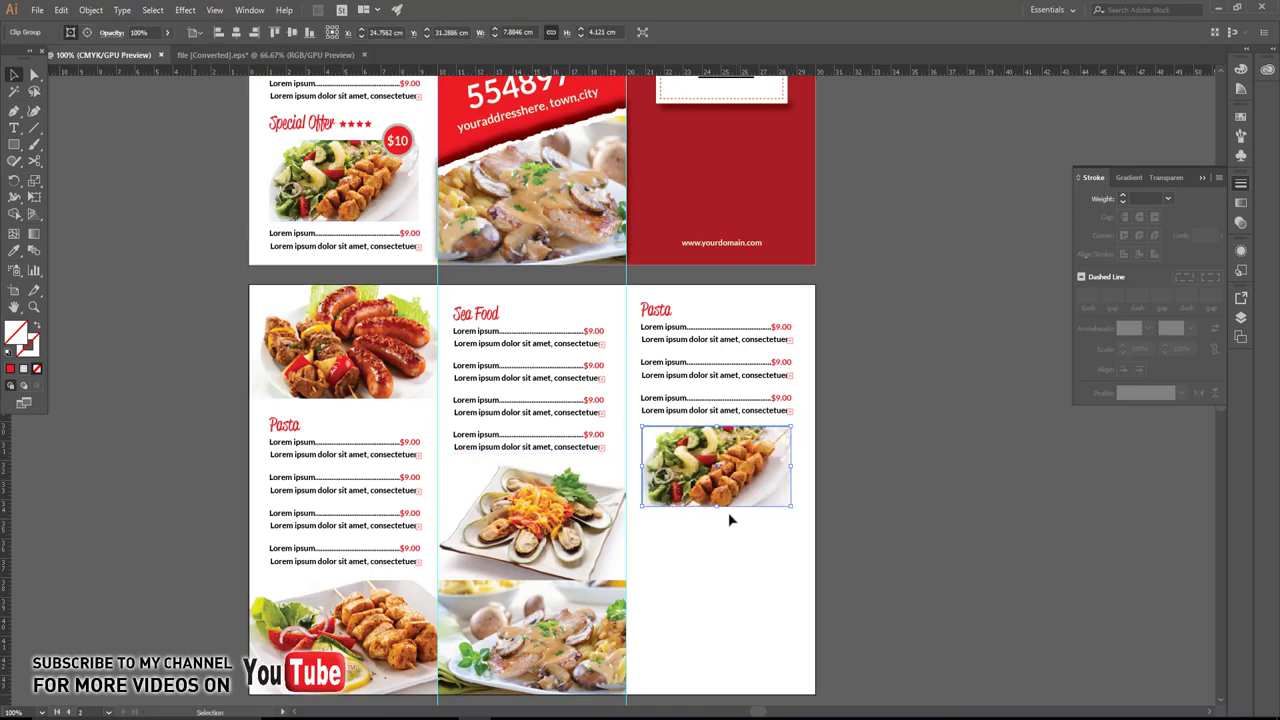
pyautogui.click(87, 33)
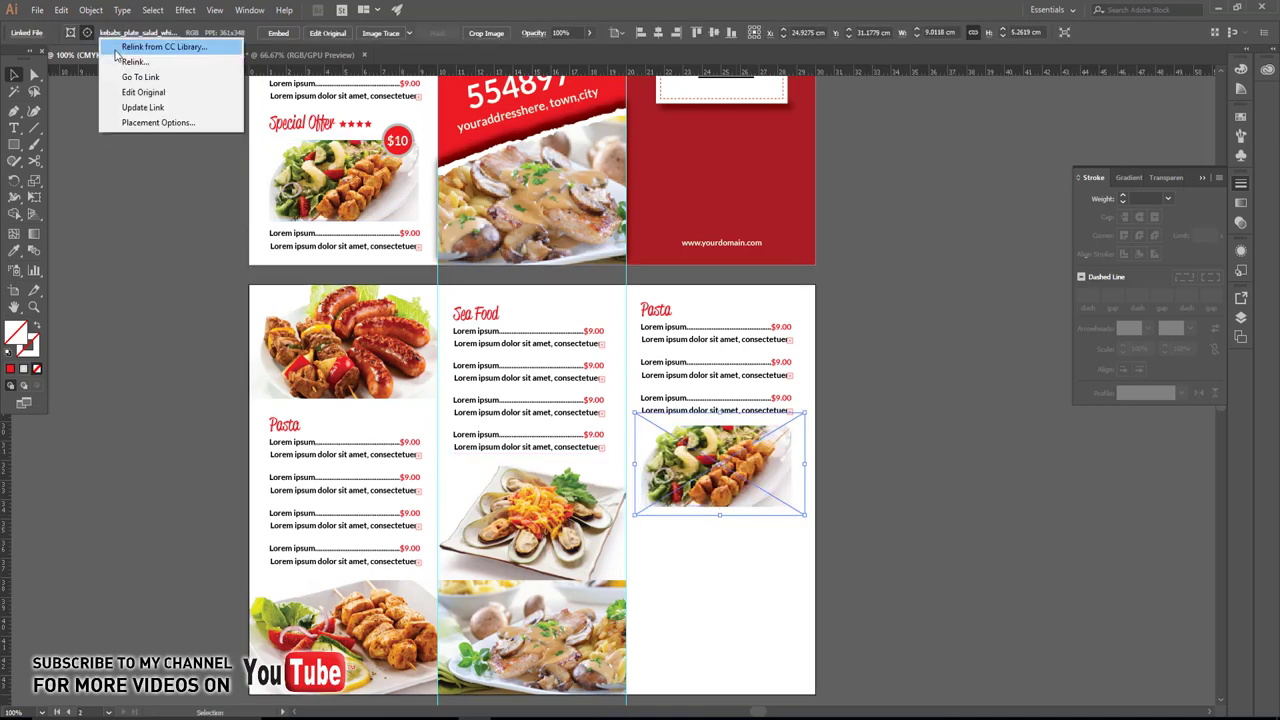
pyautogui.click(115, 60)
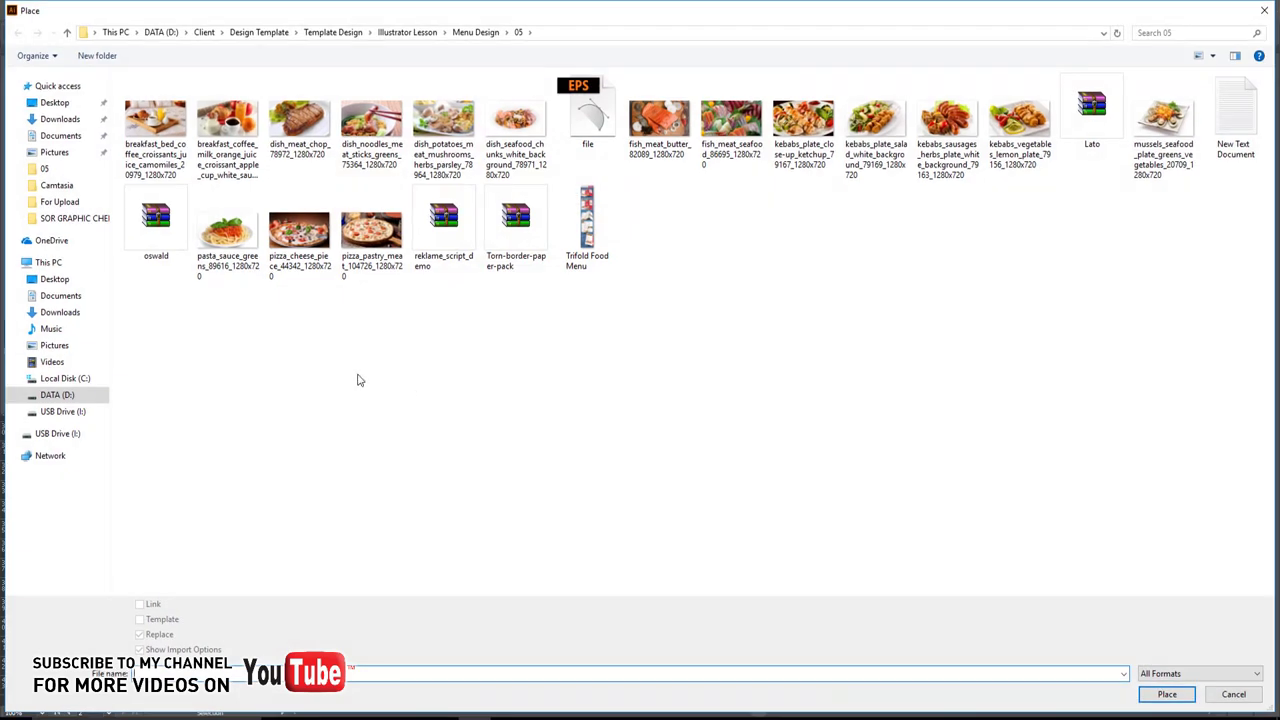
pyautogui.click(238, 228)
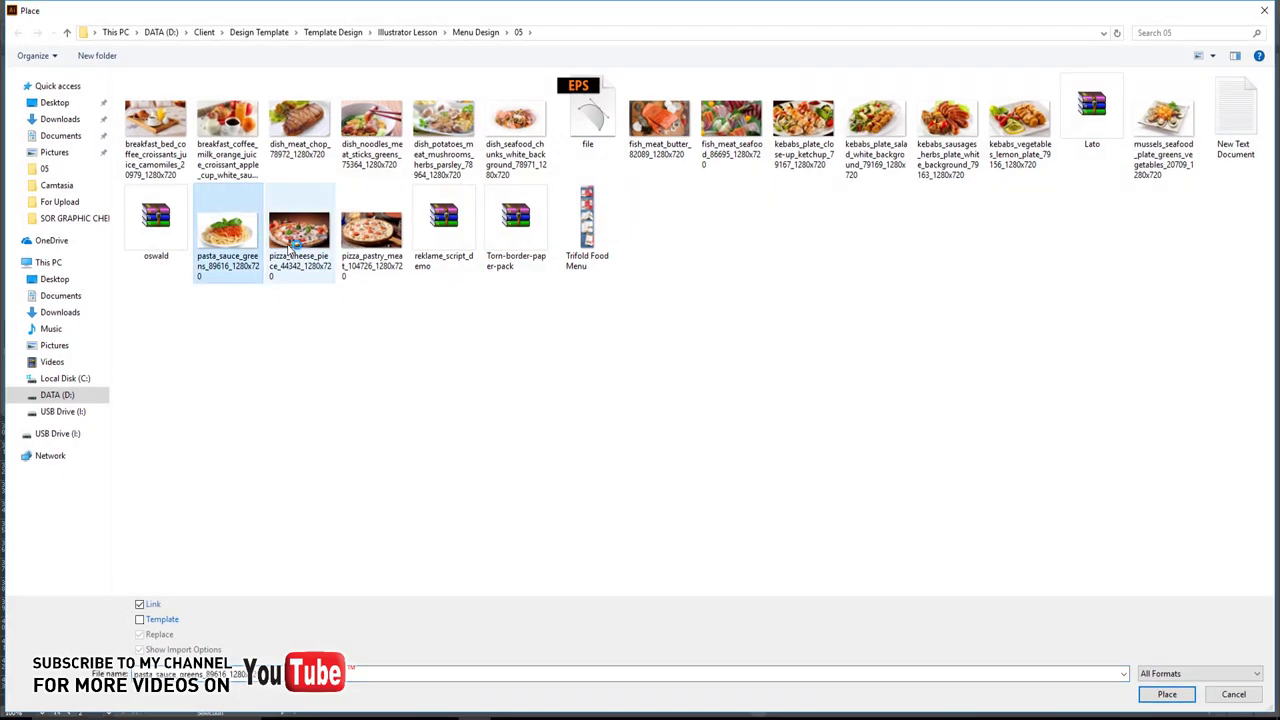
pyautogui.click(283, 244)
pyautogui.doubleClick(283, 244)
pyautogui.click(737, 534)
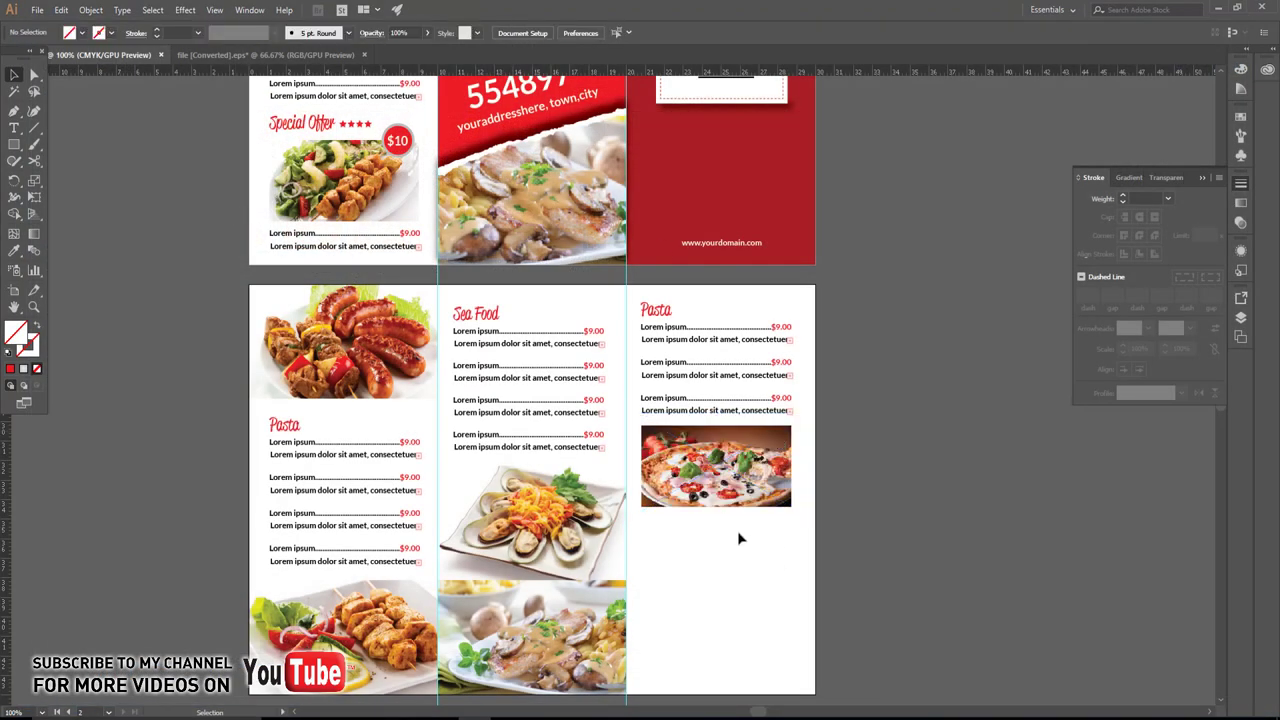
# Retitle the right column's heading from Pasta to Pizza.
pyautogui.press('t')
pyautogui.keyDown('ctrl'); pyautogui.click(664, 314); pyautogui.keyUp('ctrl')
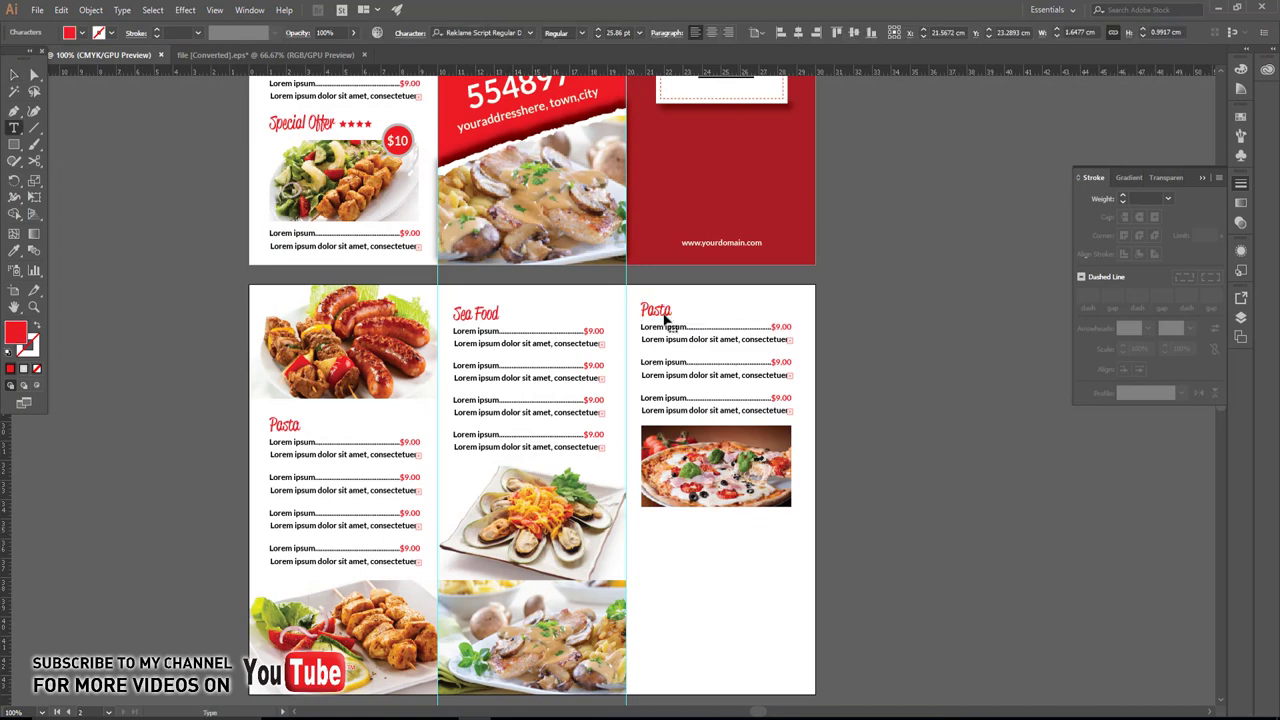
pyautogui.doubleClick(664, 318)
pyautogui.write('Pizza')
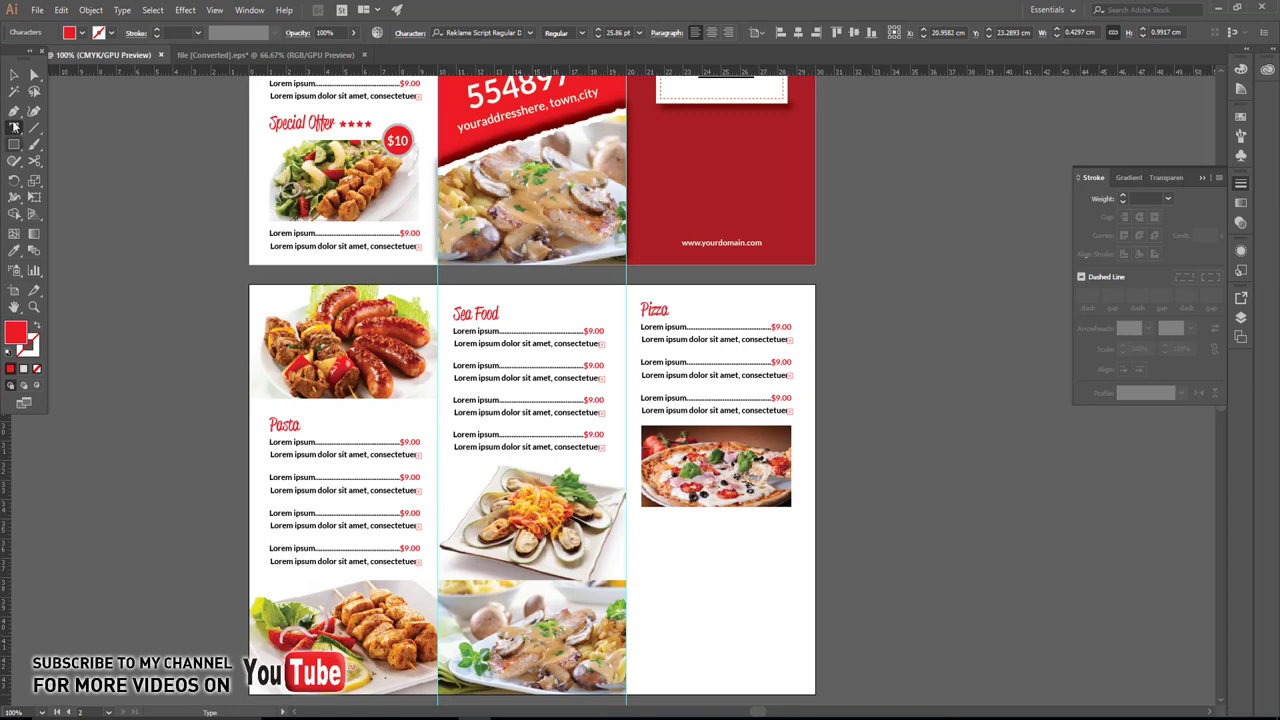
pyautogui.click(14, 74)
# Nudge the pizza photo up and copy the Pizza heading with its first item below it.
pyautogui.scroll(1, 855, 500)
pyautogui.click(668, 484)
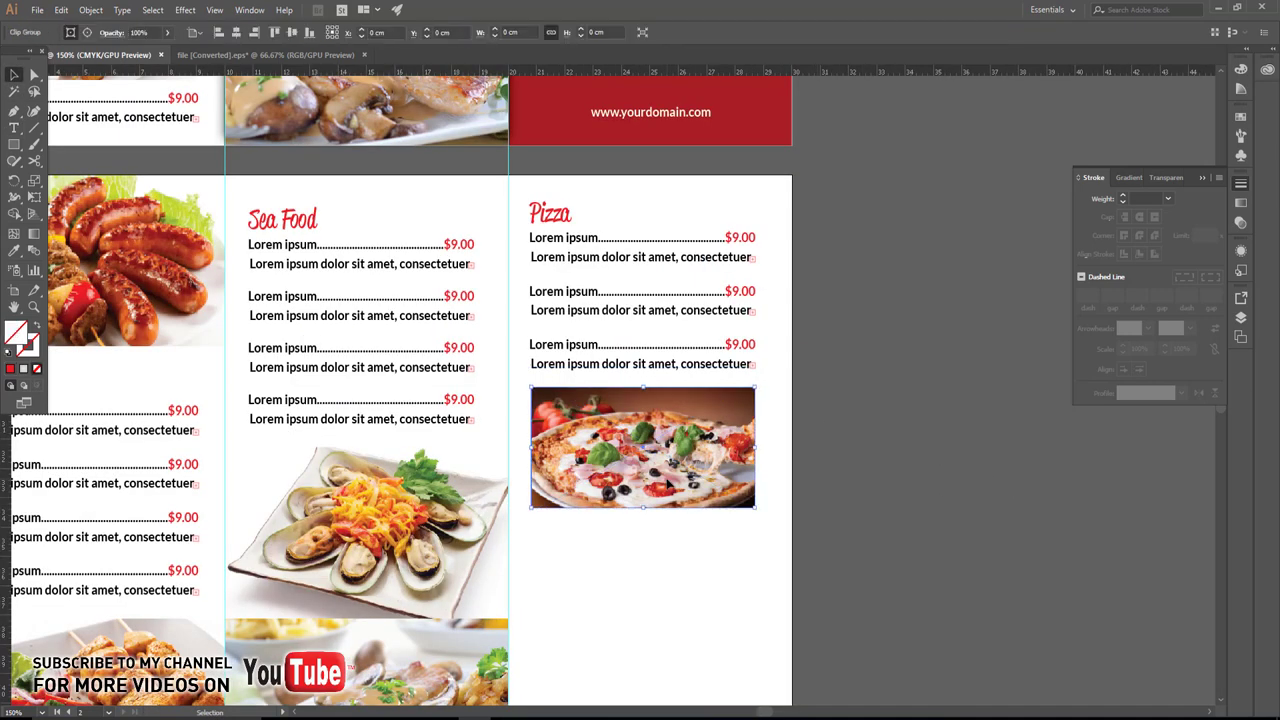
pyautogui.press('Up')
pyautogui.press('Up')
pyautogui.press('Up')
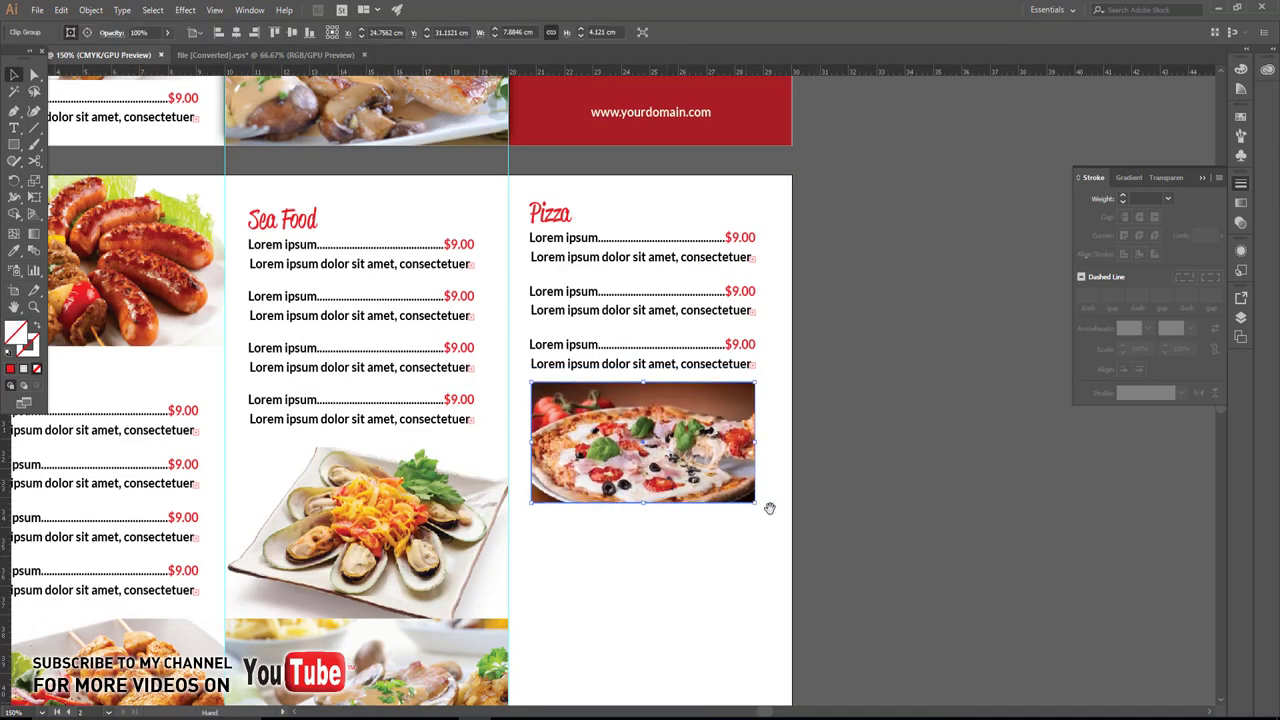
pyautogui.moveTo(769, 508); pyautogui.dragTo(802, 439)
pyautogui.click(583, 145)
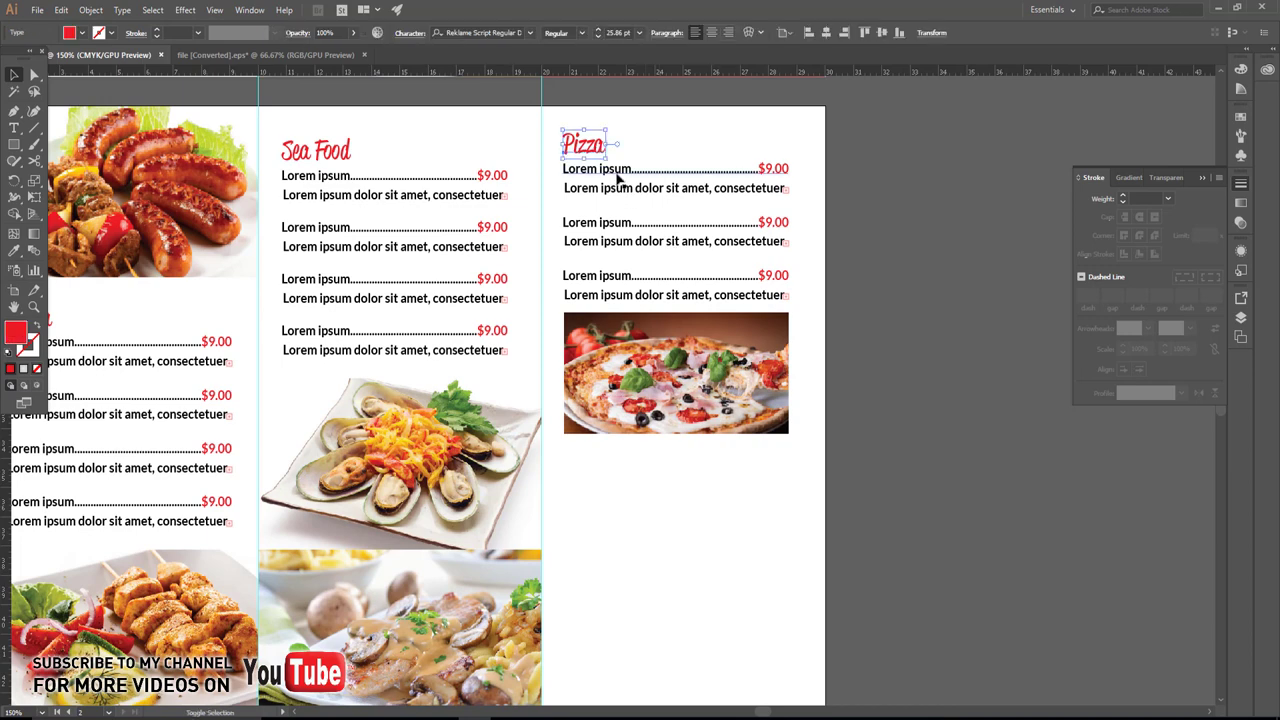
pyautogui.keyDown('shift'); pyautogui.click(618, 178); pyautogui.keyUp('shift')
pyautogui.moveTo(618, 178); pyautogui.dragTo(635, 484)
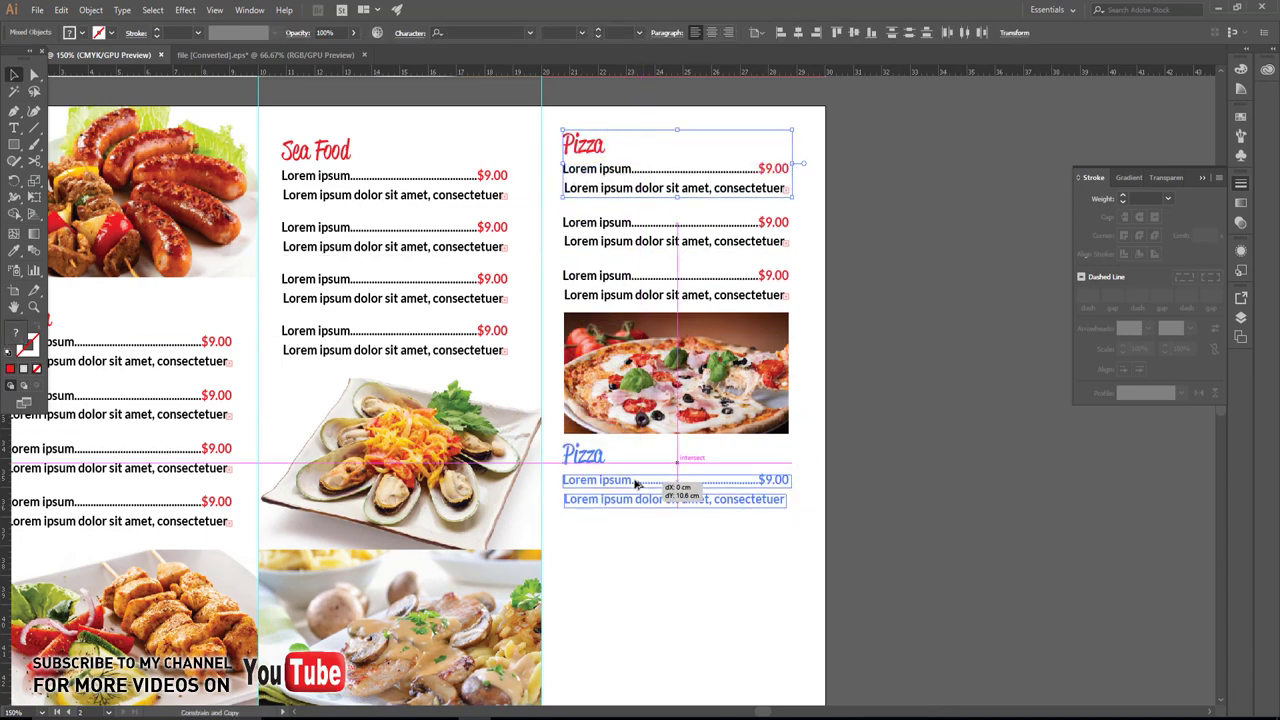
pyautogui.click(763, 520)
pyautogui.moveTo(763, 520); pyautogui.dragTo(755, 403)
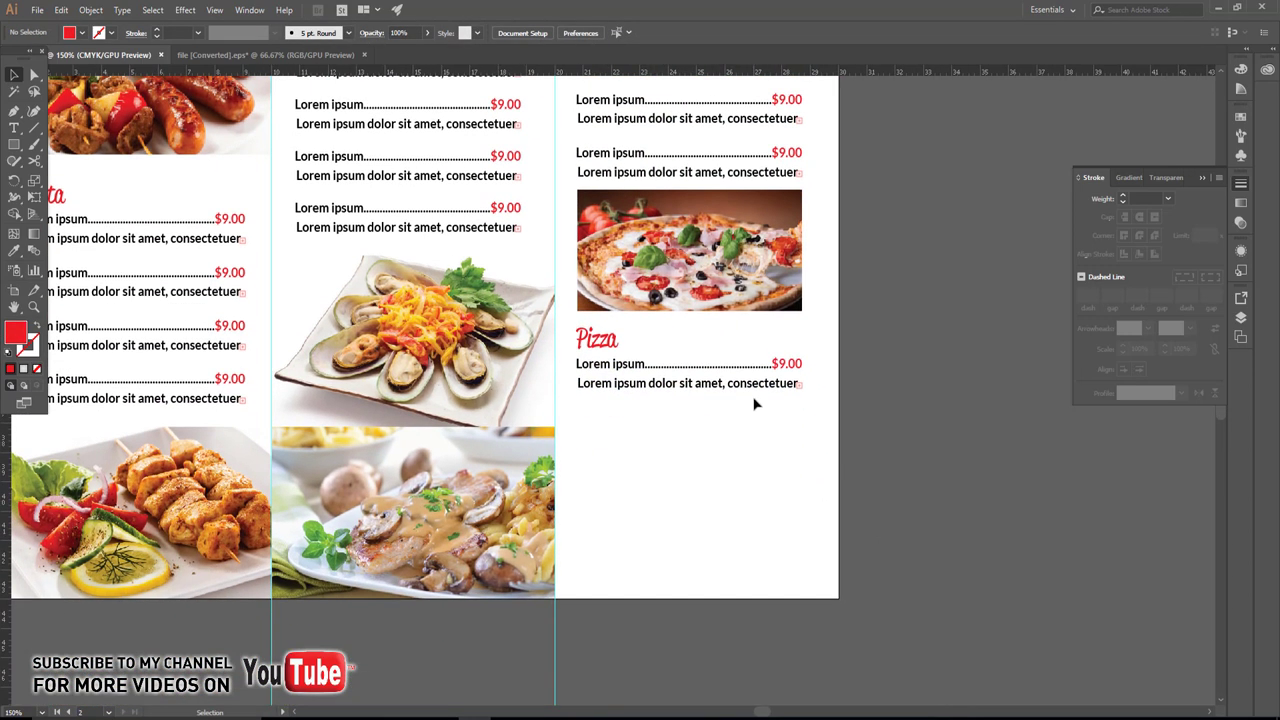
# Rename the copied heading to Pasta and place a pizza photo copy beneath it.
pyautogui.doubleClick(597, 339)
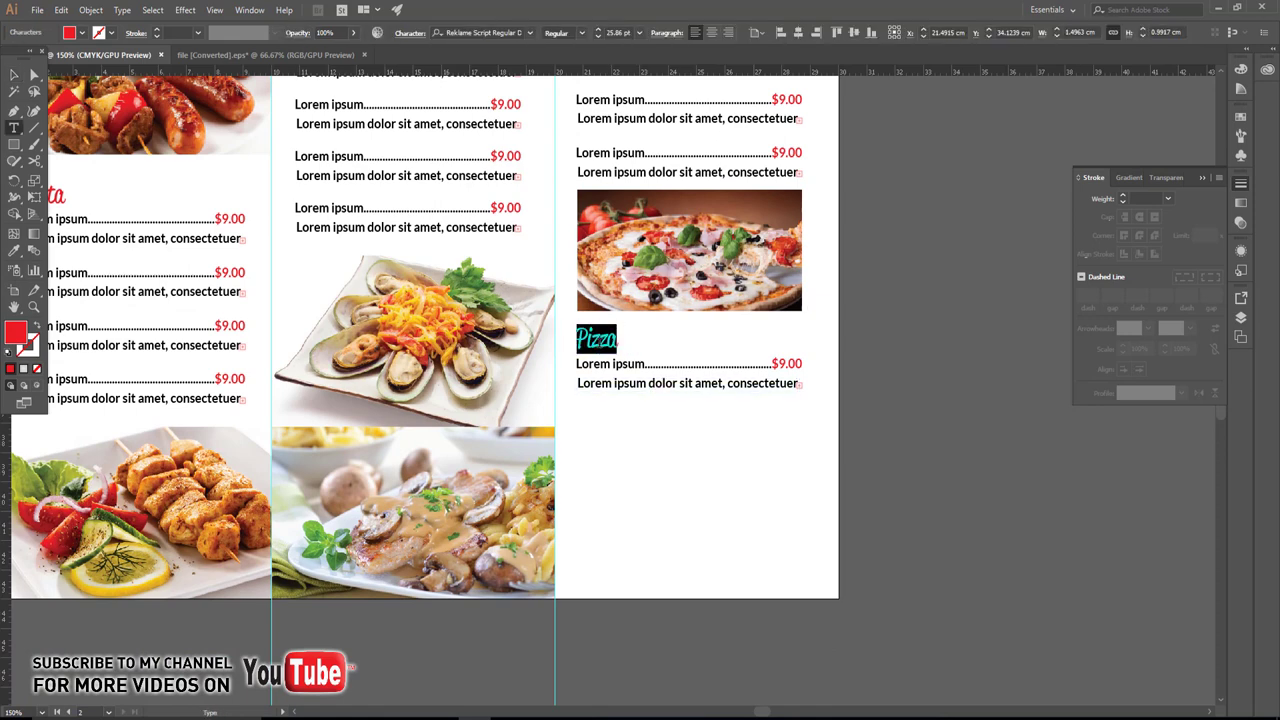
pyautogui.write('Pasta')
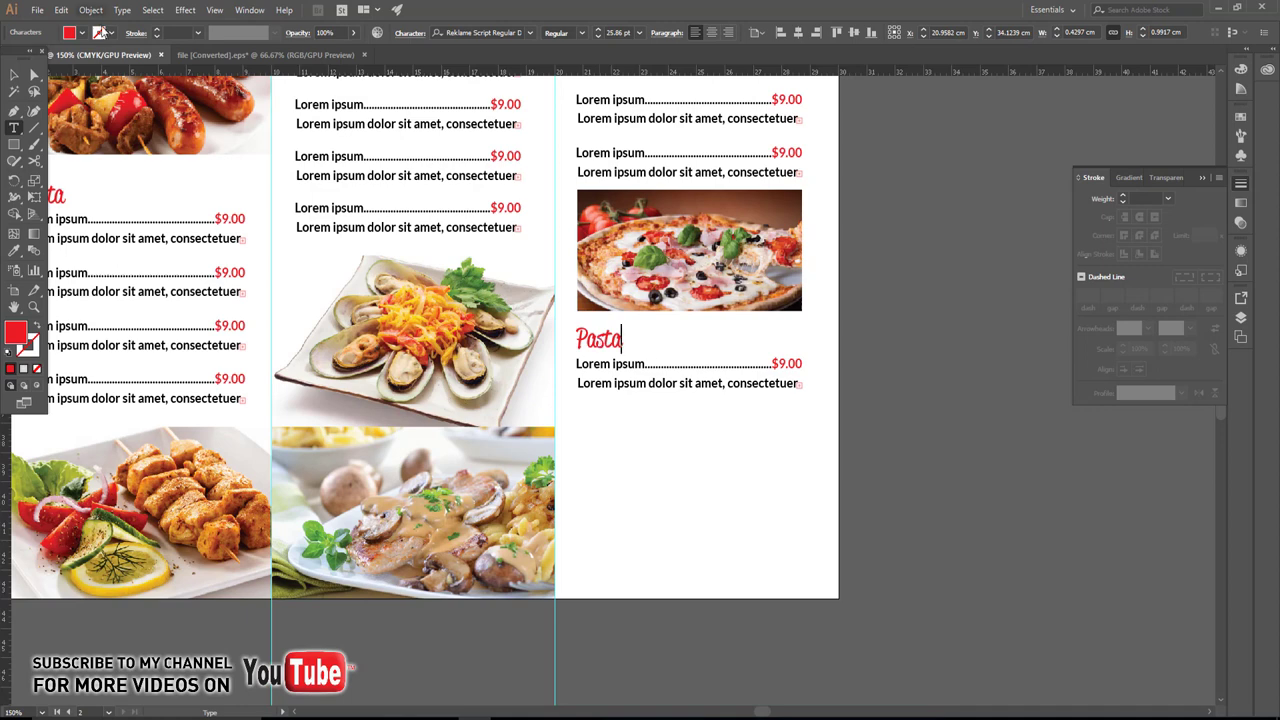
pyautogui.click(12, 76)
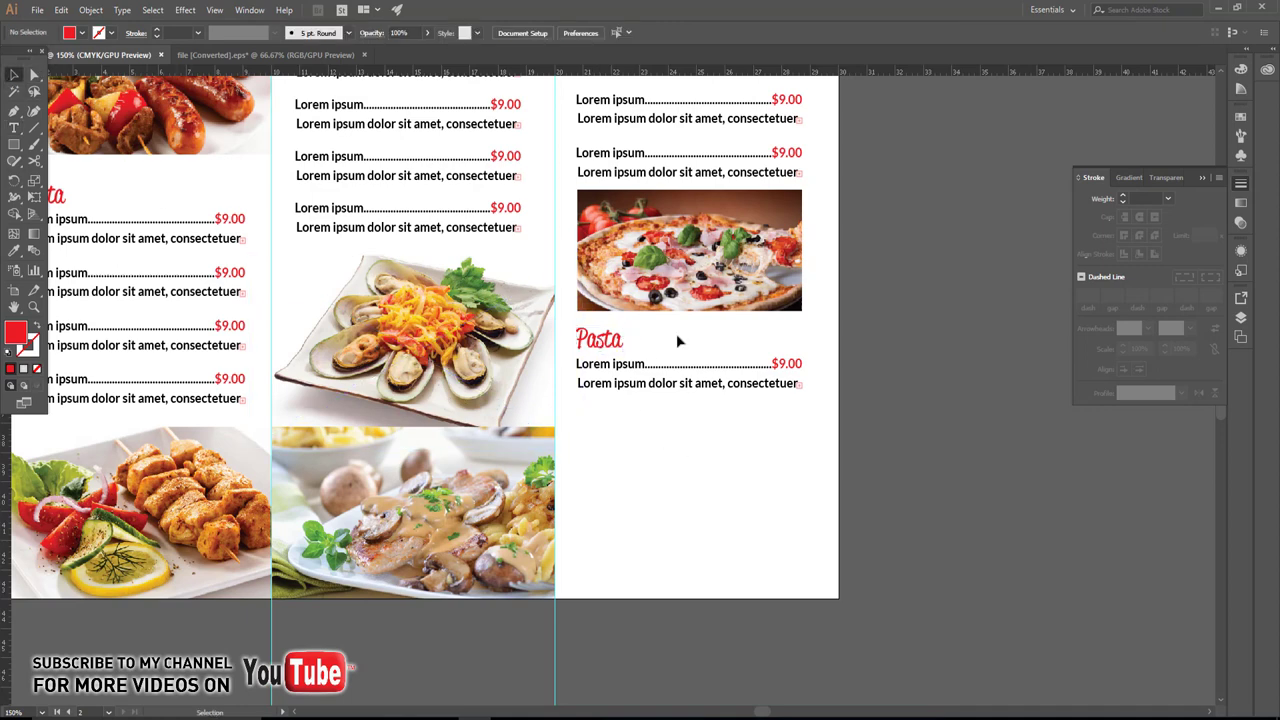
pyautogui.click(738, 266)
pyautogui.moveTo(738, 266); pyautogui.dragTo(745, 494)
# Relink the copied pizza photo to pasta_sauce_greens and widen it slightly.
pyautogui.click(88, 32)
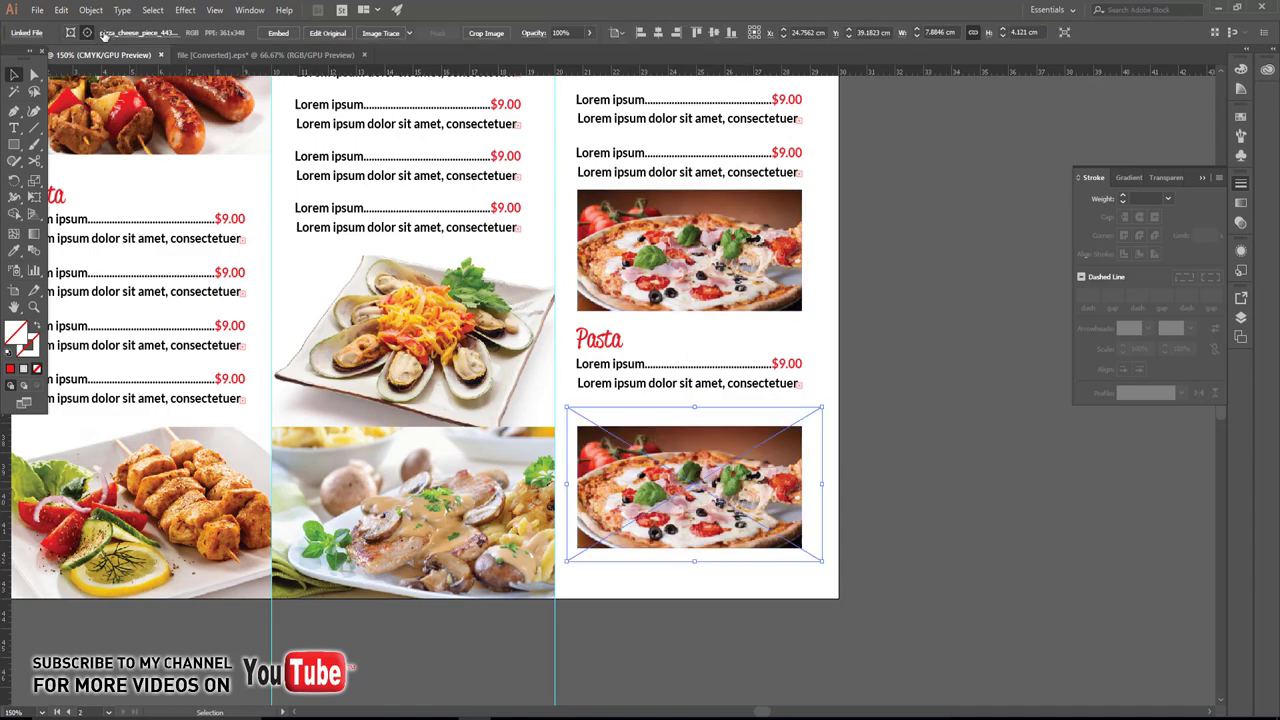
pyautogui.click(124, 66)
pyautogui.click(238, 240)
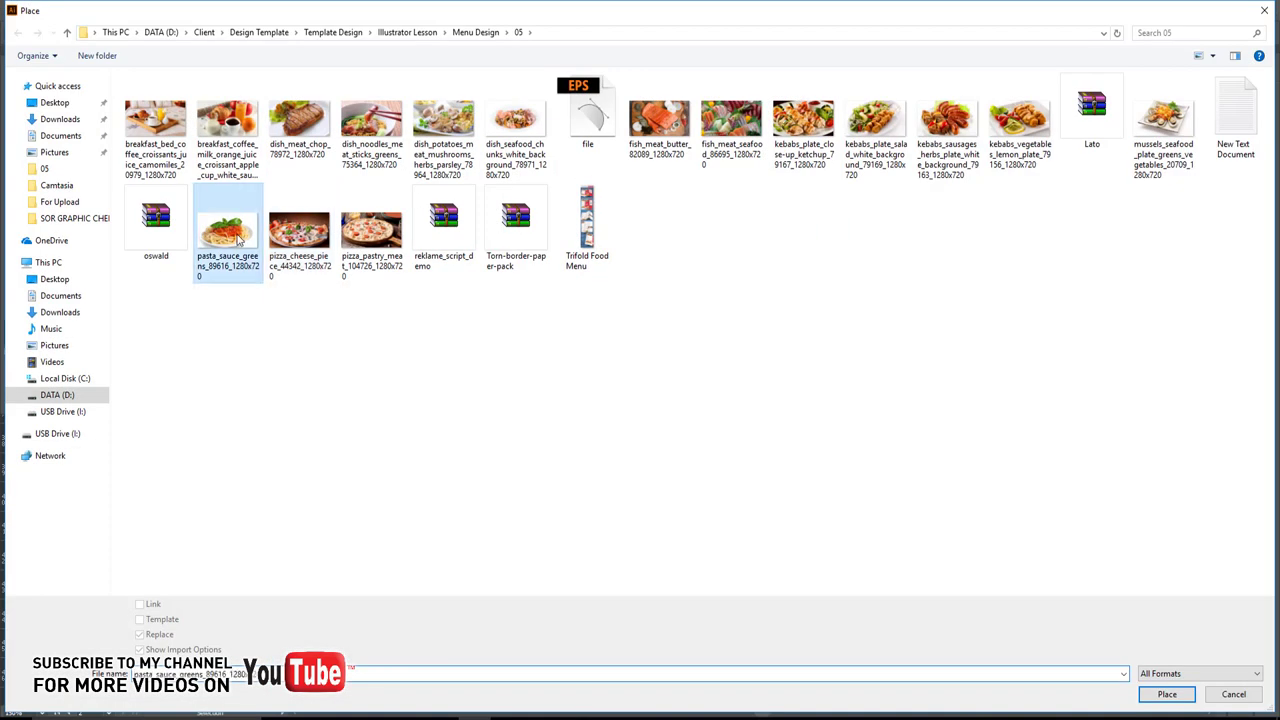
pyautogui.doubleClick(238, 240)
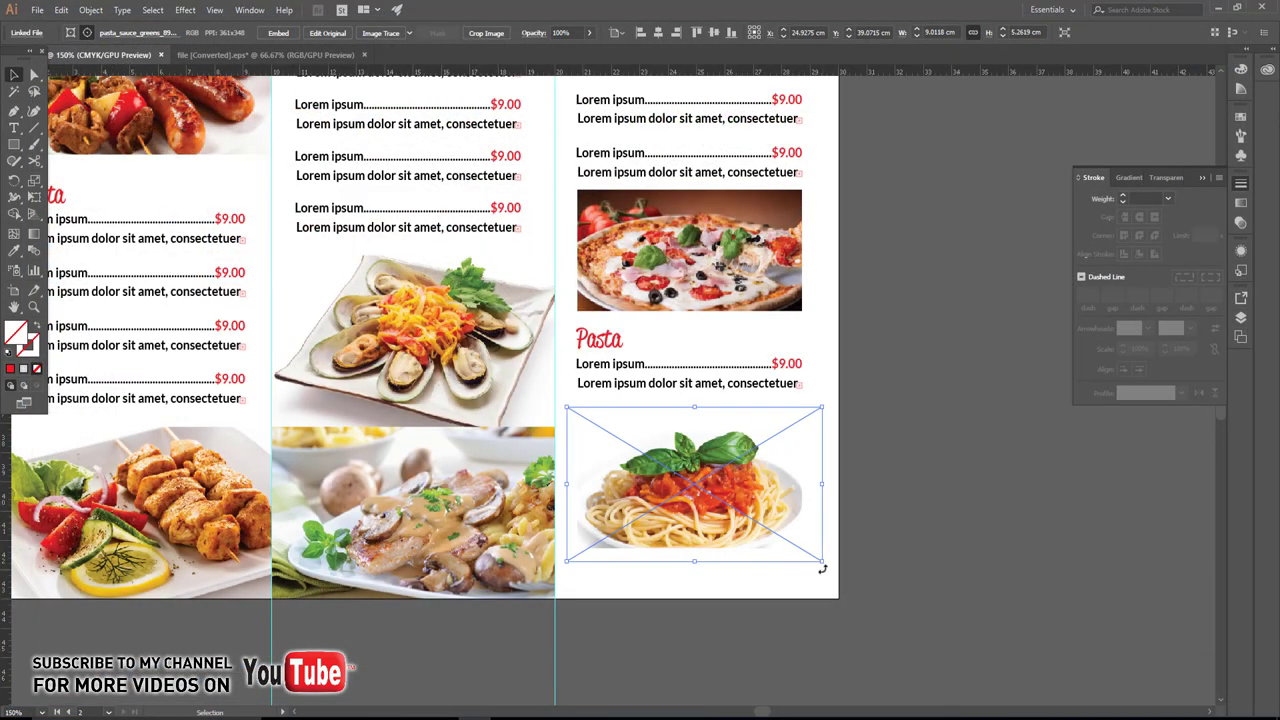
pyautogui.moveTo(825, 570); pyautogui.dragTo(838, 572)
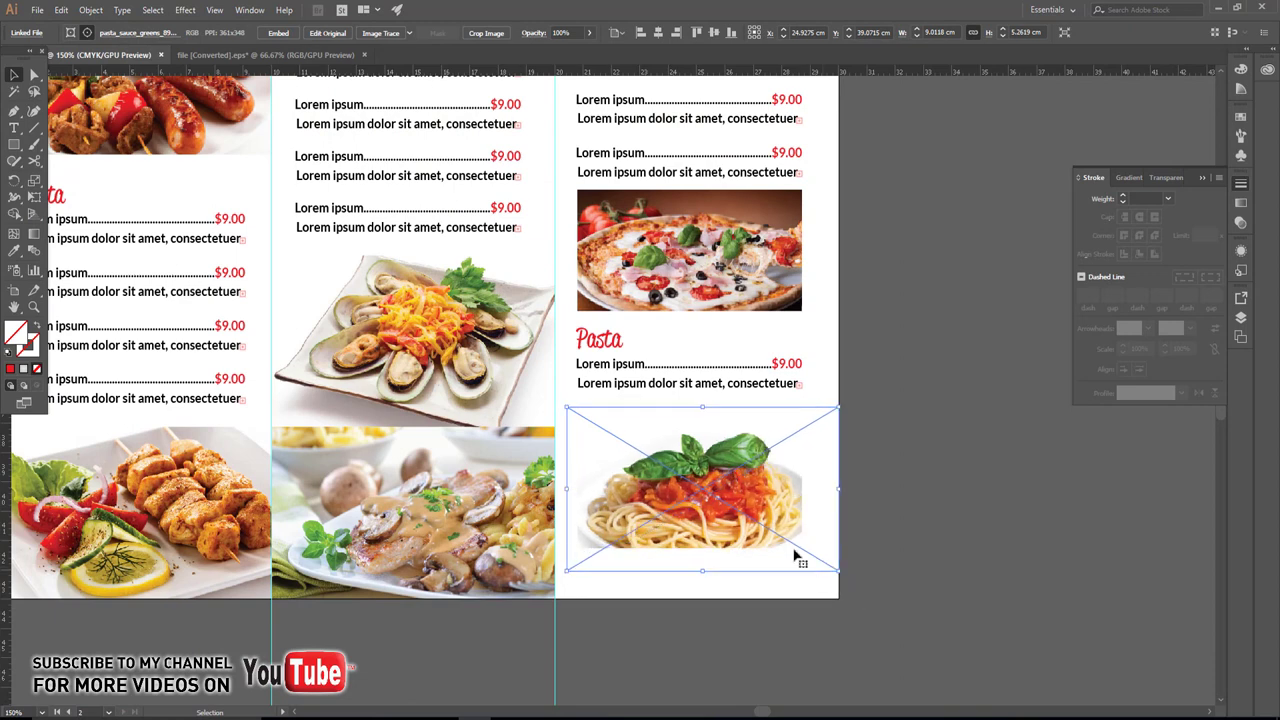
# Release the clipping mask around the spaghetti photo.
pyautogui.rightClick(748, 492)
pyautogui.click(933, 560)
pyautogui.rightClick(728, 488)
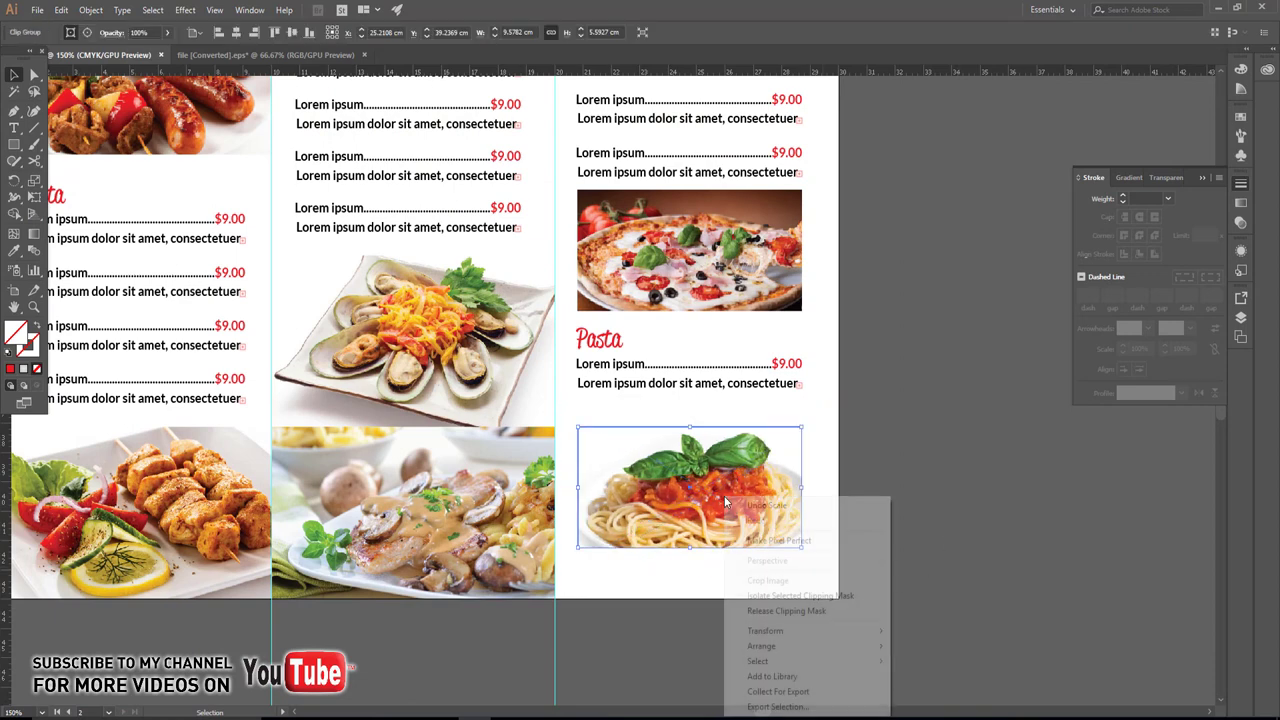
pyautogui.click(800, 610)
pyautogui.click(877, 546)
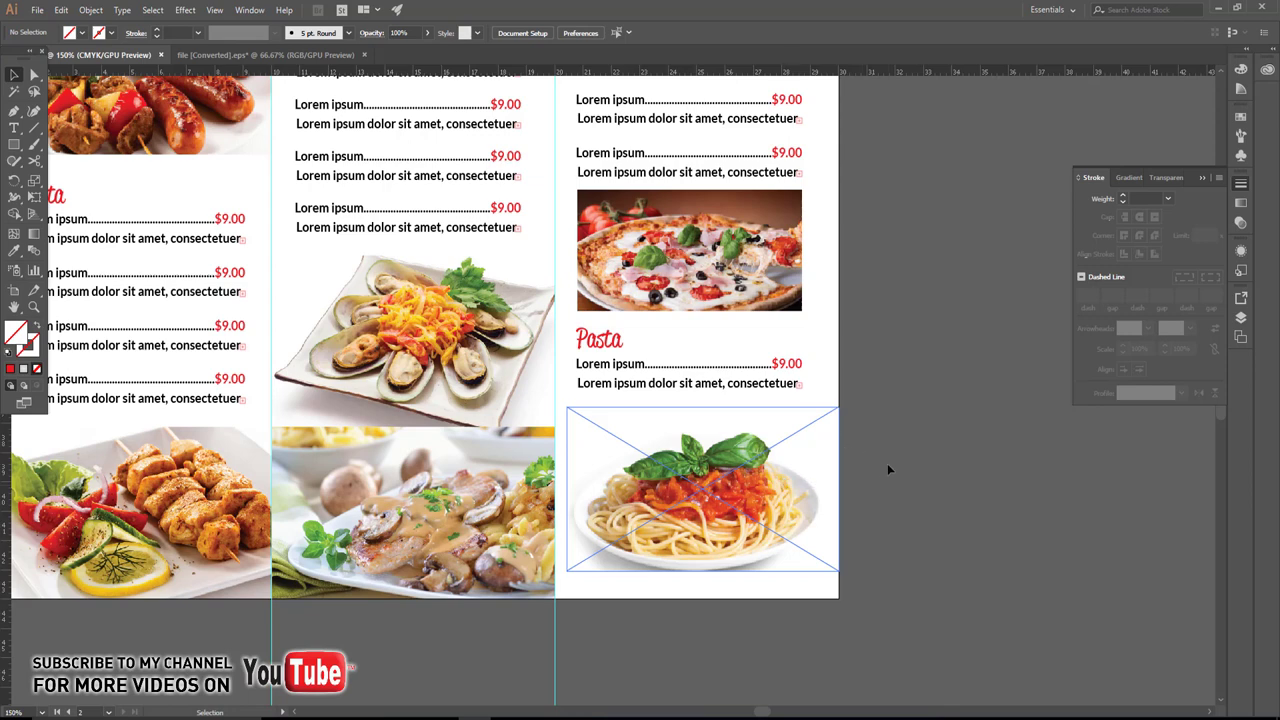
# Enlarge the spaghetti image and align it to the page bottom.
pyautogui.click(780, 482)
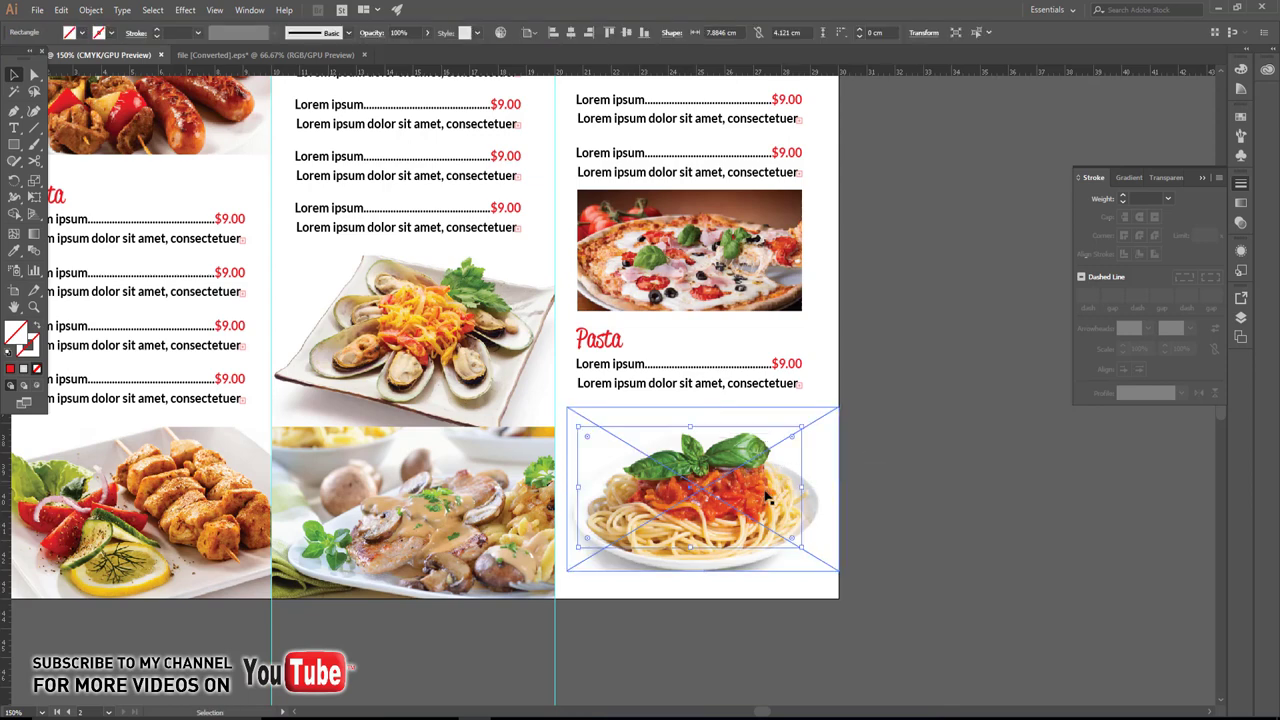
pyautogui.click(767, 497)
pyautogui.moveTo(568, 571); pyautogui.dragTo(555, 578)
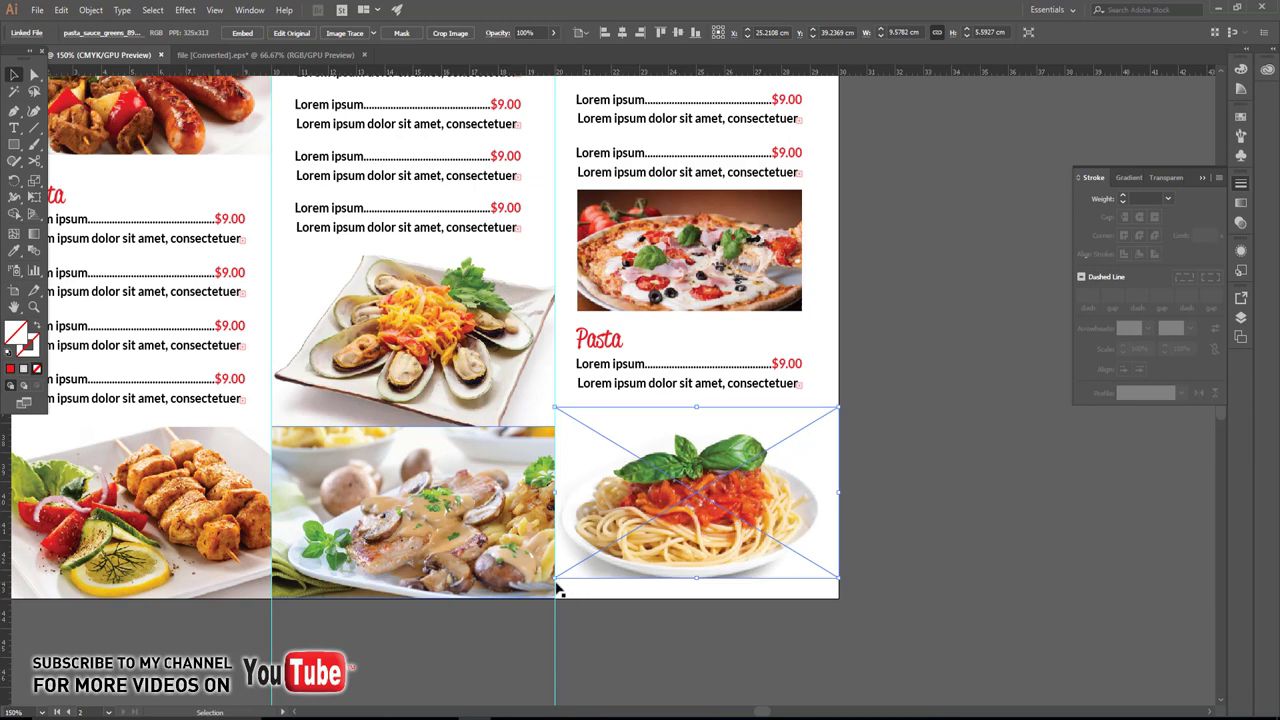
pyautogui.click(696, 34)
pyautogui.click(971, 369)
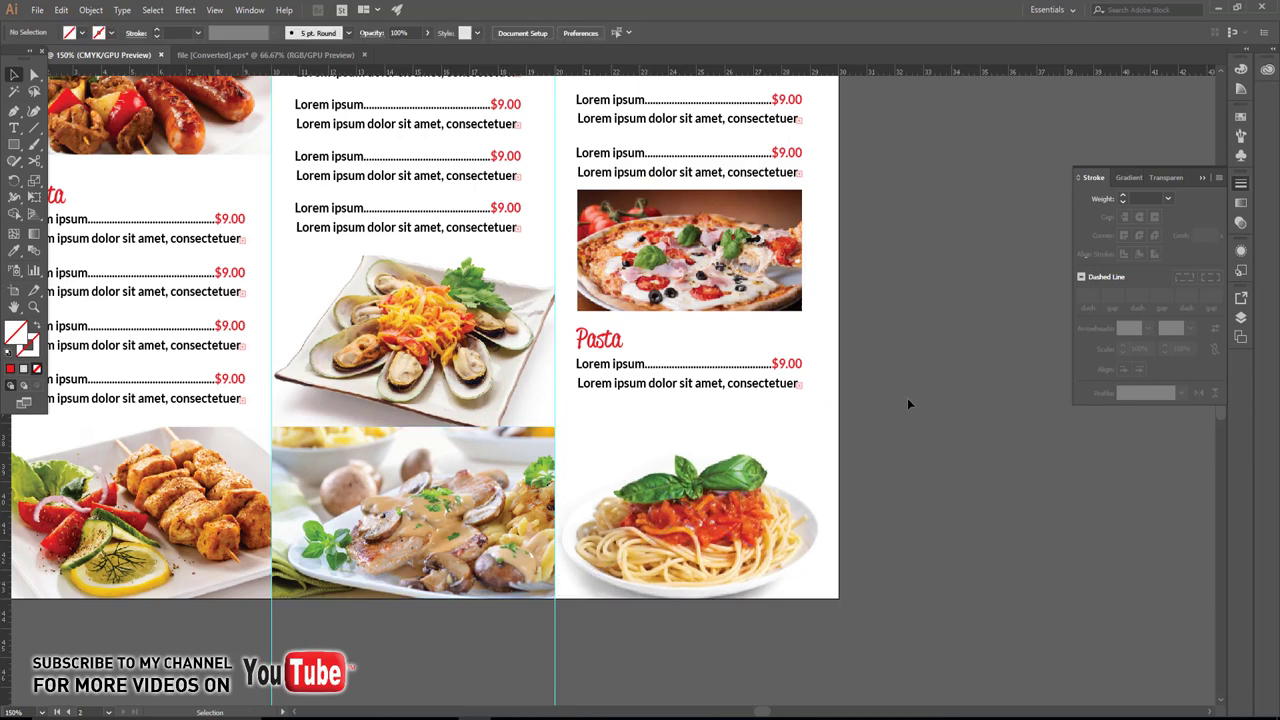
# Nudge the Pasta heading and its item down toward the spaghetti photo.
pyautogui.click(693, 388)
pyautogui.keyDown('shift'); pyautogui.click(616, 341); pyautogui.keyUp('shift')
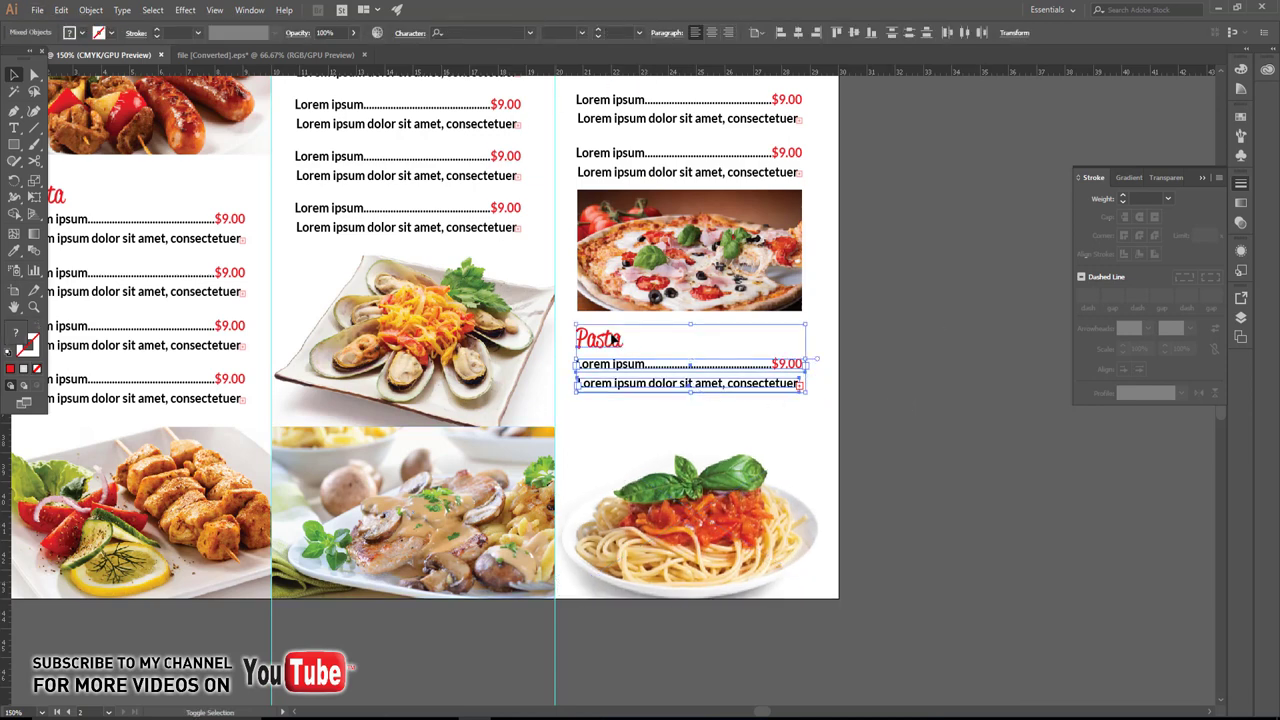
pyautogui.press('Down')
pyautogui.press('Down')
pyautogui.press('Down')
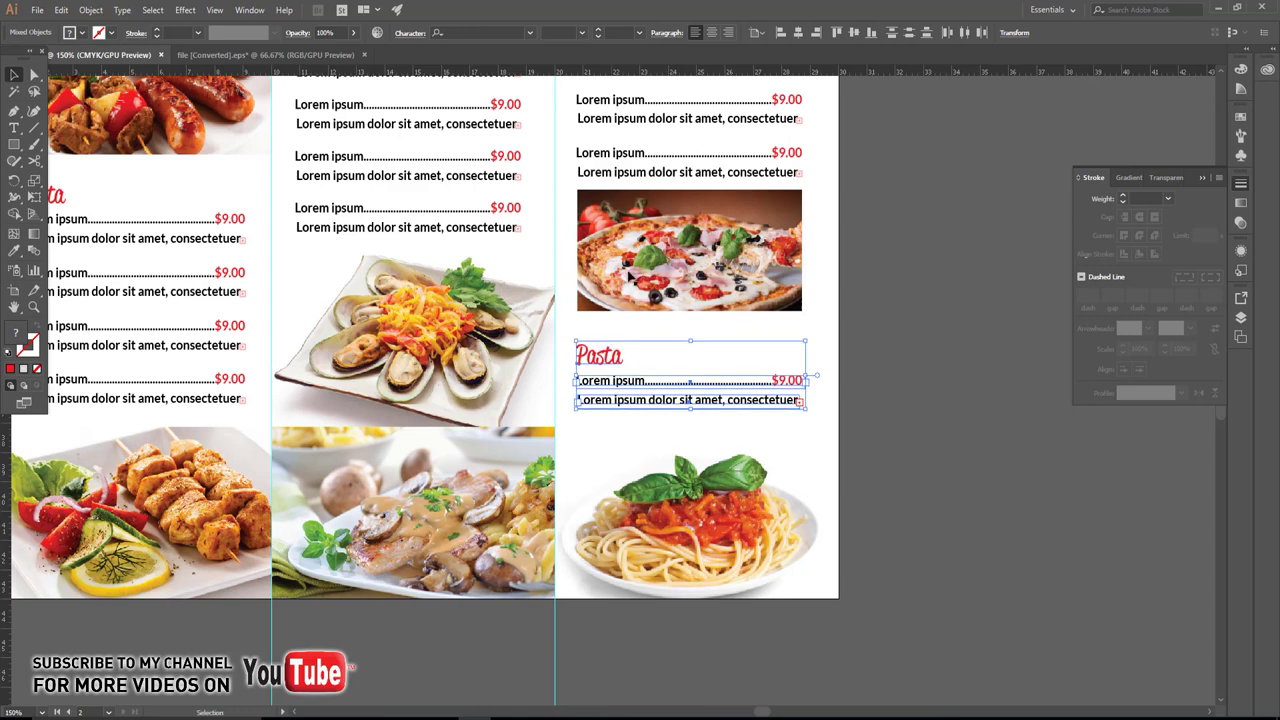
# Zoom out to 100% and pan to bring the outer page into view.
pyautogui.click(631, 276)
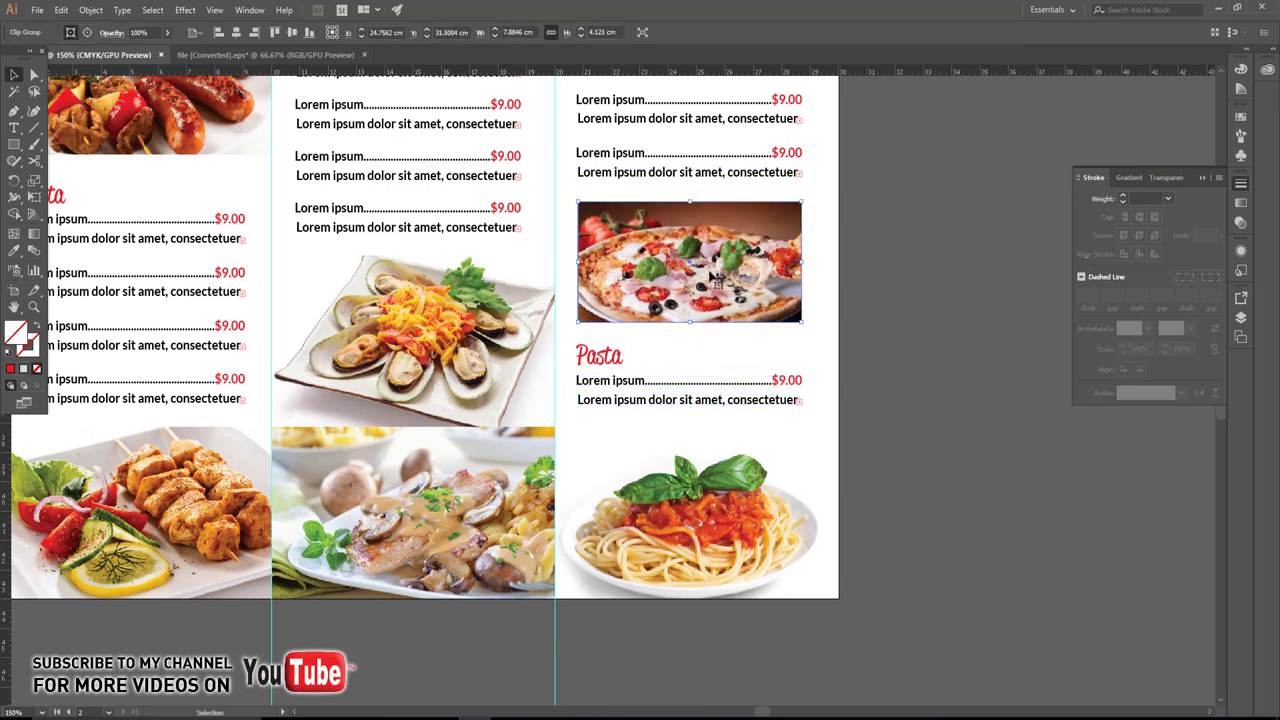
pyautogui.hotkey('ctrl', '-')
pyautogui.moveTo(874, 286); pyautogui.dragTo(874, 326)
pyautogui.click(891, 322)
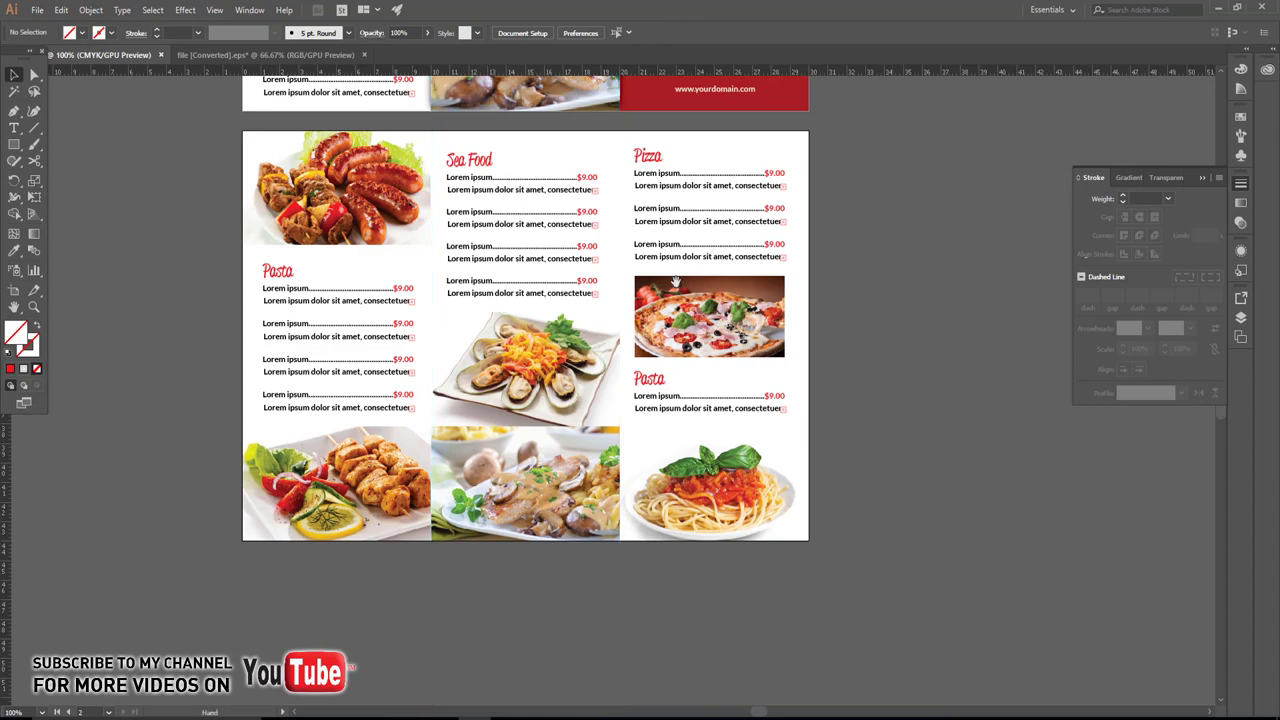
pyautogui.moveTo(739, 97)
pyautogui.mouseDown()
pyautogui.moveTo(739, 359)
pyautogui.moveTo(710, 374)
pyautogui.moveTo(723, 368)
pyautogui.mouseUp()
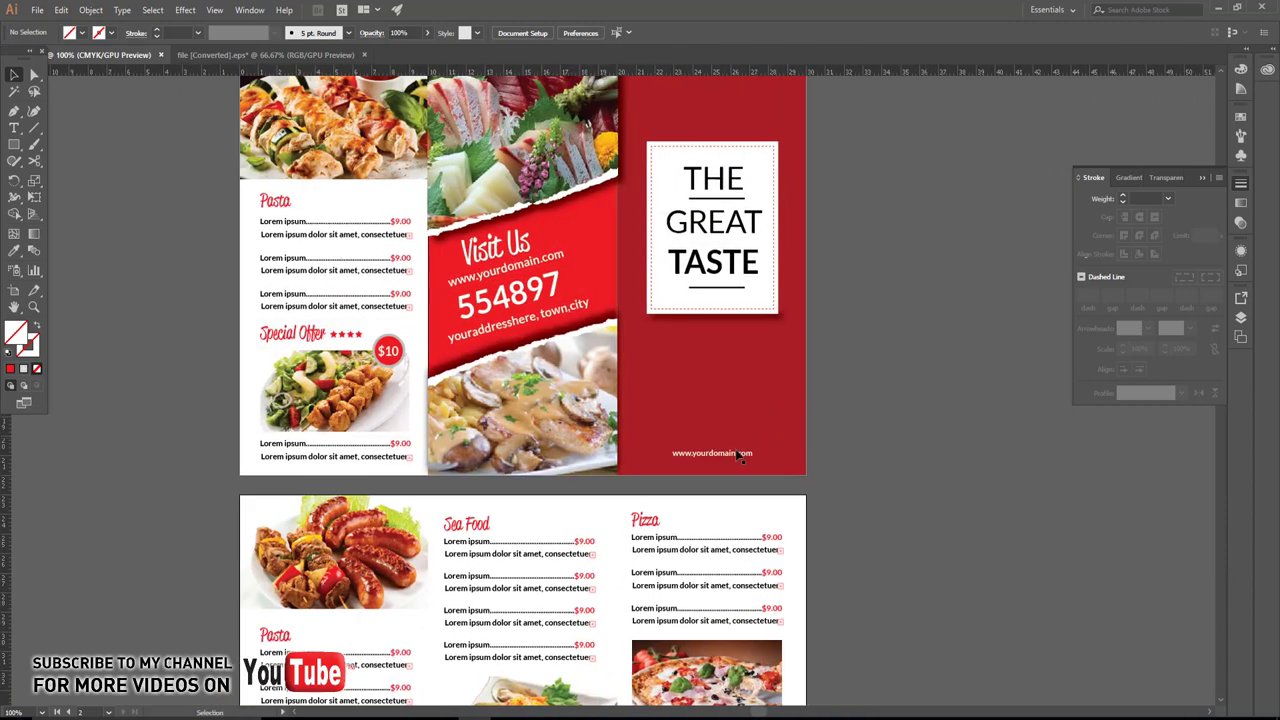
# Duplicate the website text higher on the cover and give it the white Visit Us style.
pyautogui.moveTo(727, 459); pyautogui.dragTo(646, 366)
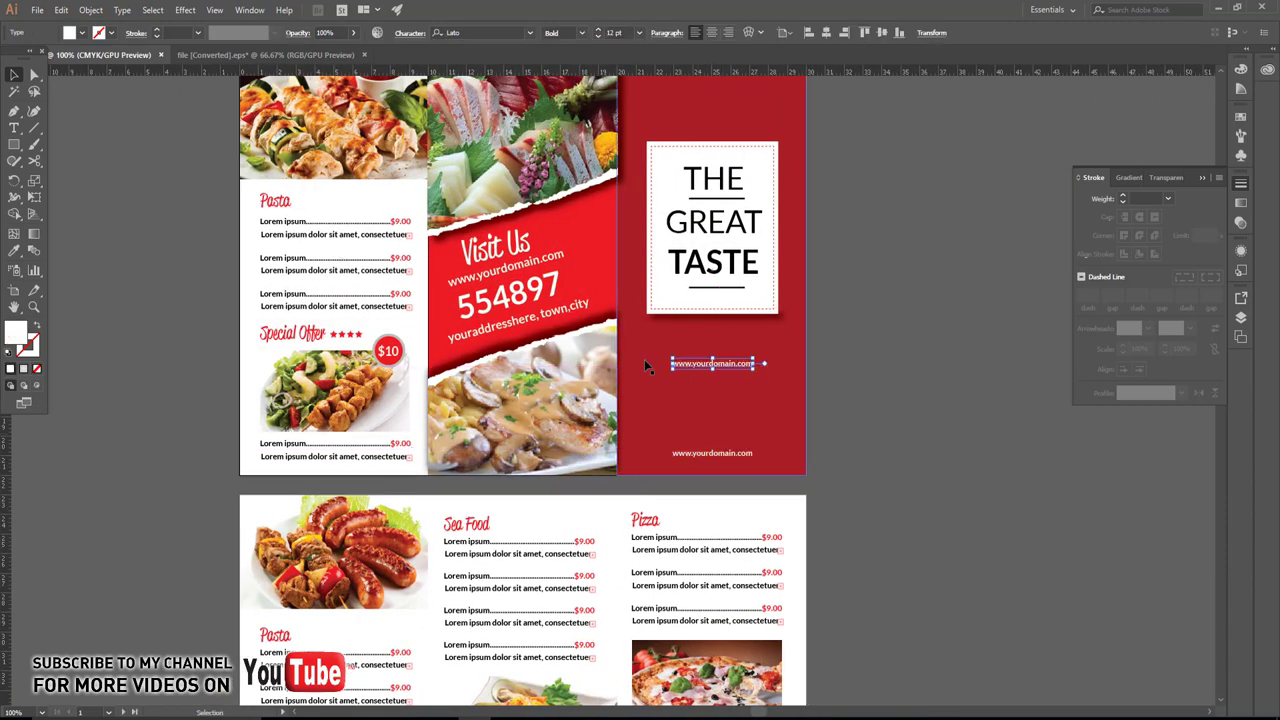
pyautogui.press('i')
pyautogui.click(282, 198)
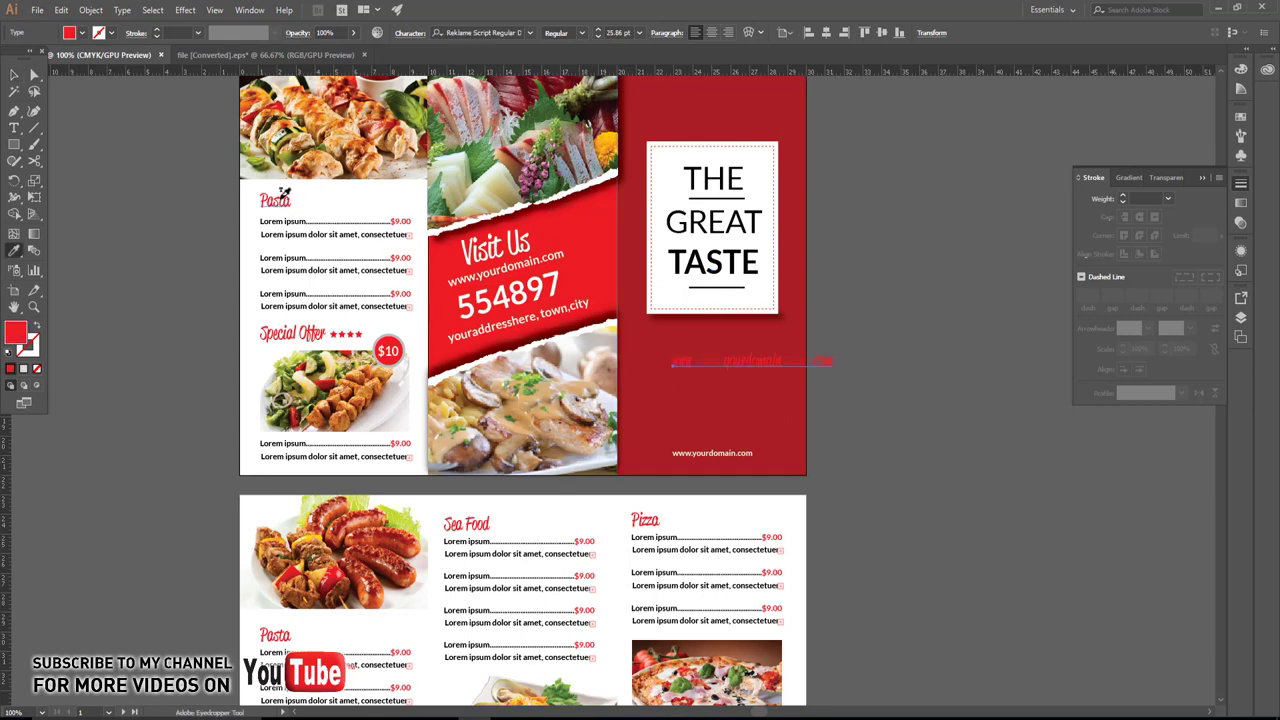
pyautogui.click(490, 253)
# Retype the duplicate as 'Restaurant' / 'Menu' on two centred lines.
pyautogui.press('t')
pyautogui.doubleClick(784, 366)
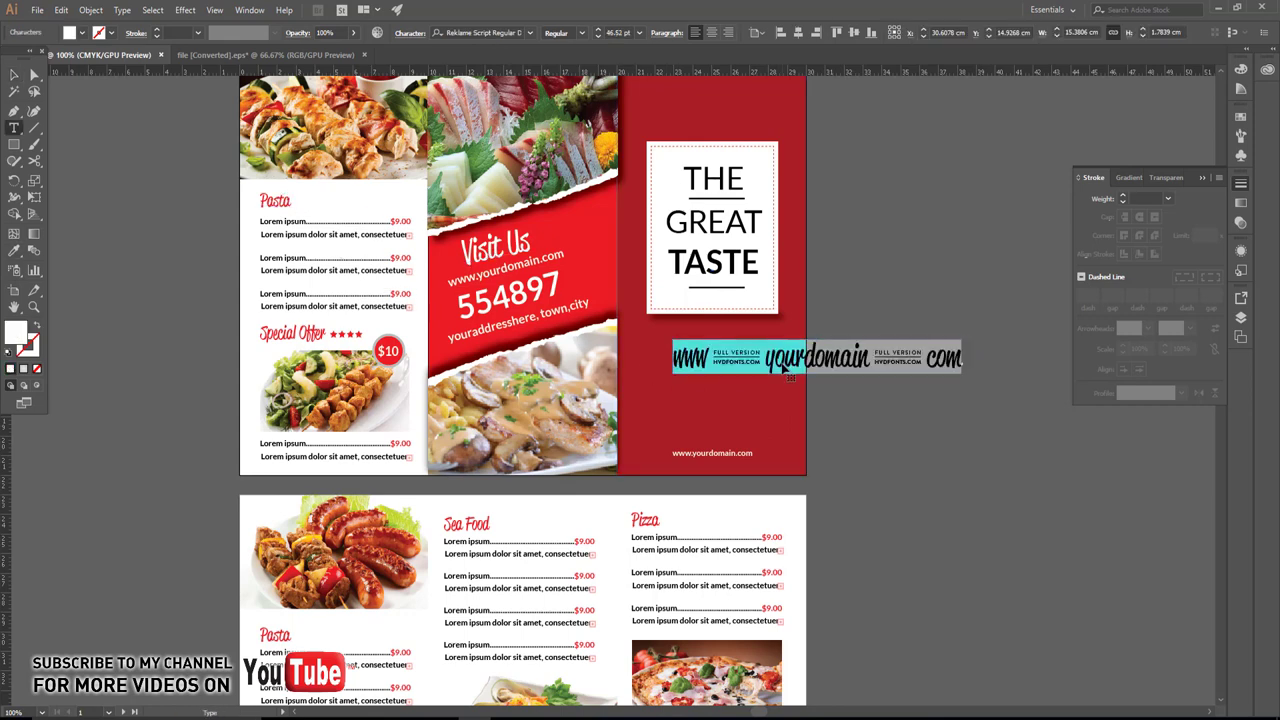
pyautogui.write('Restaurant')
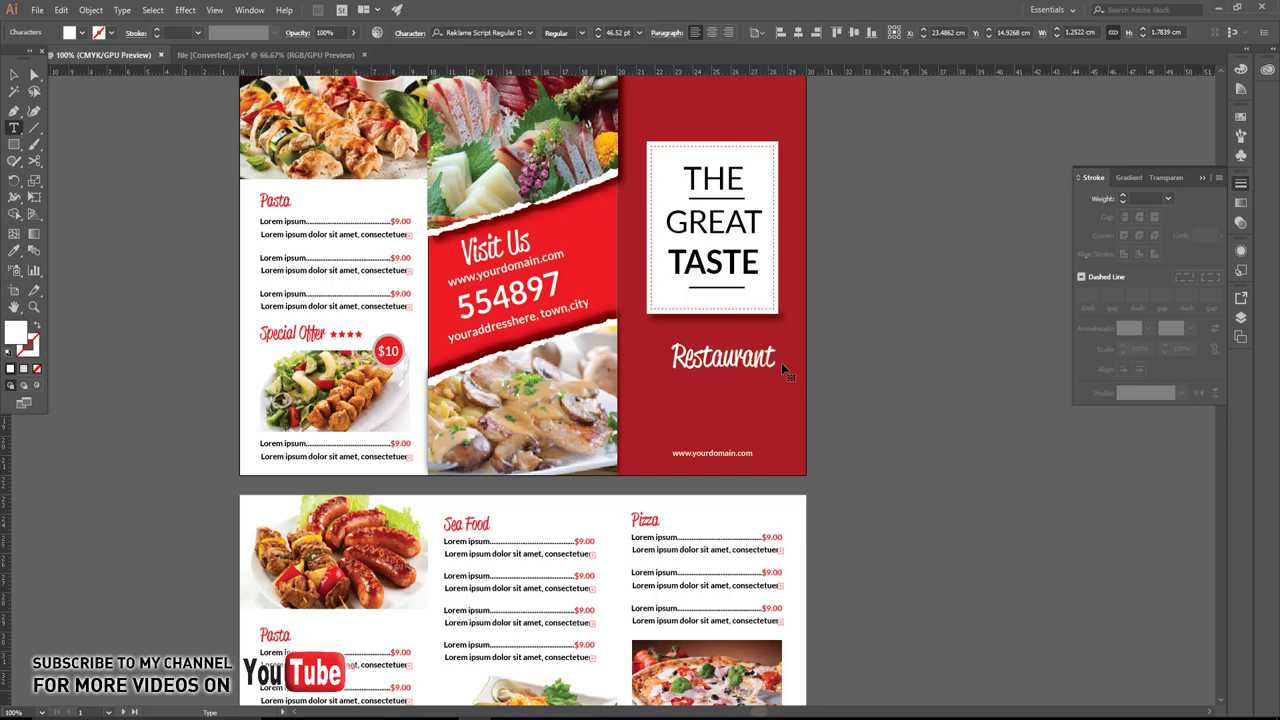
pyautogui.press('Return')
pyautogui.write('Me')
pyautogui.write('nu')
pyautogui.hotkey('ctrl', 'a')
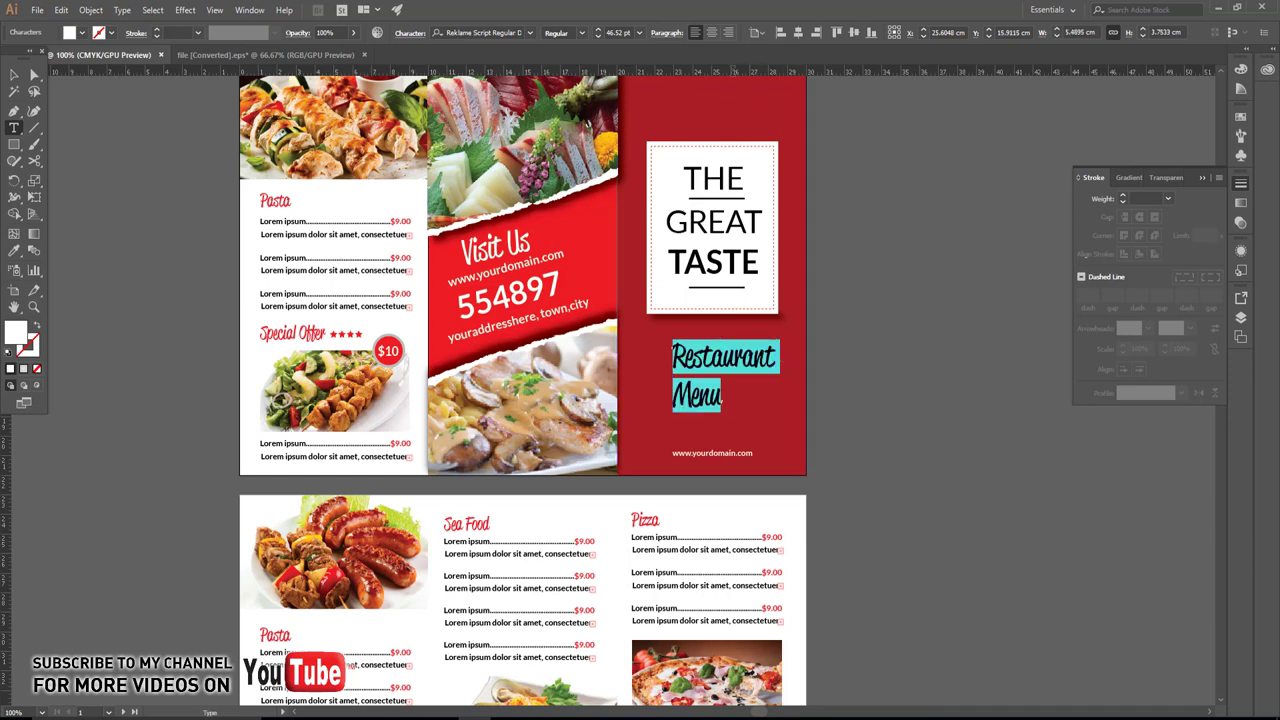
pyautogui.click(711, 32)
# Shrink the Restaurant Menu title and centre it under THE GREAT TASTE box.
pyautogui.click(14, 74)
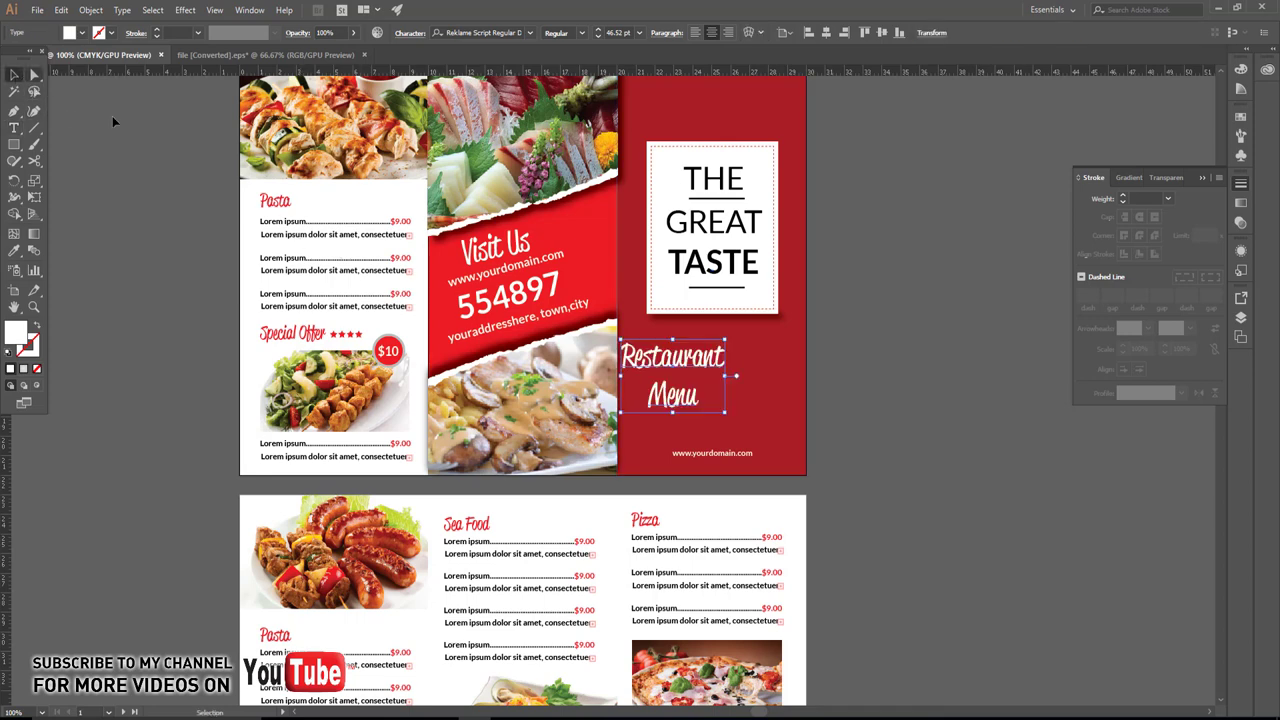
pyautogui.moveTo(714, 409)
pyautogui.mouseDown()
pyautogui.moveTo(700, 395)
pyautogui.moveTo(706, 362)
pyautogui.mouseUp()
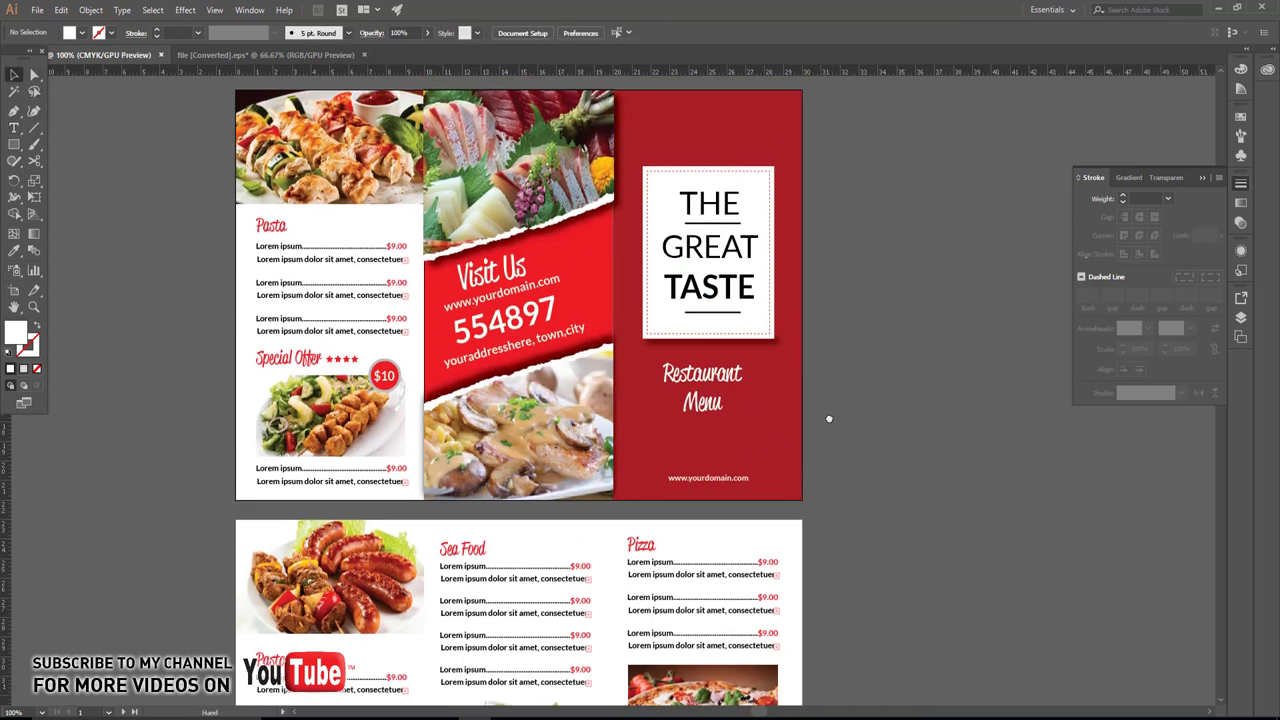
pyautogui.scroll(1, 895, 374)
# Copy the red panel onto the Sea Food column, aligned to the inside page's top and centre.
pyautogui.click(858, 395)
pyautogui.scroll(-1, 853, 397)
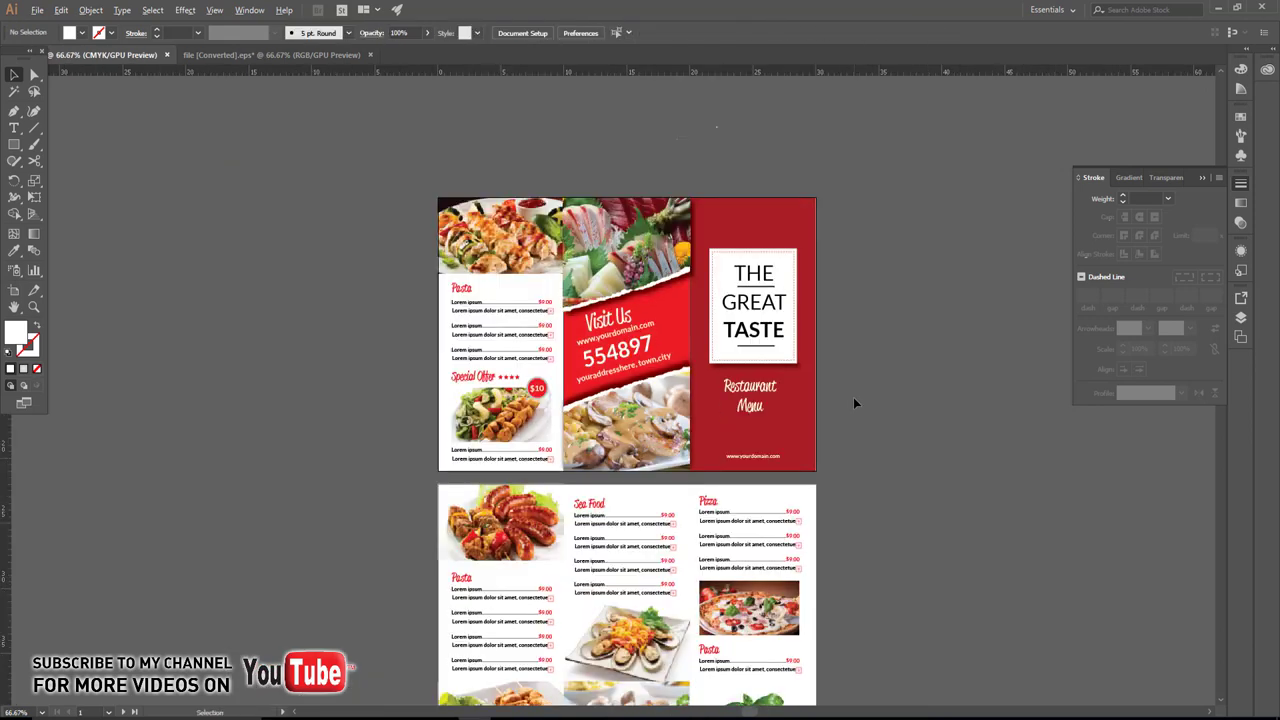
pyautogui.moveTo(697, 336); pyautogui.dragTo(654, 214)
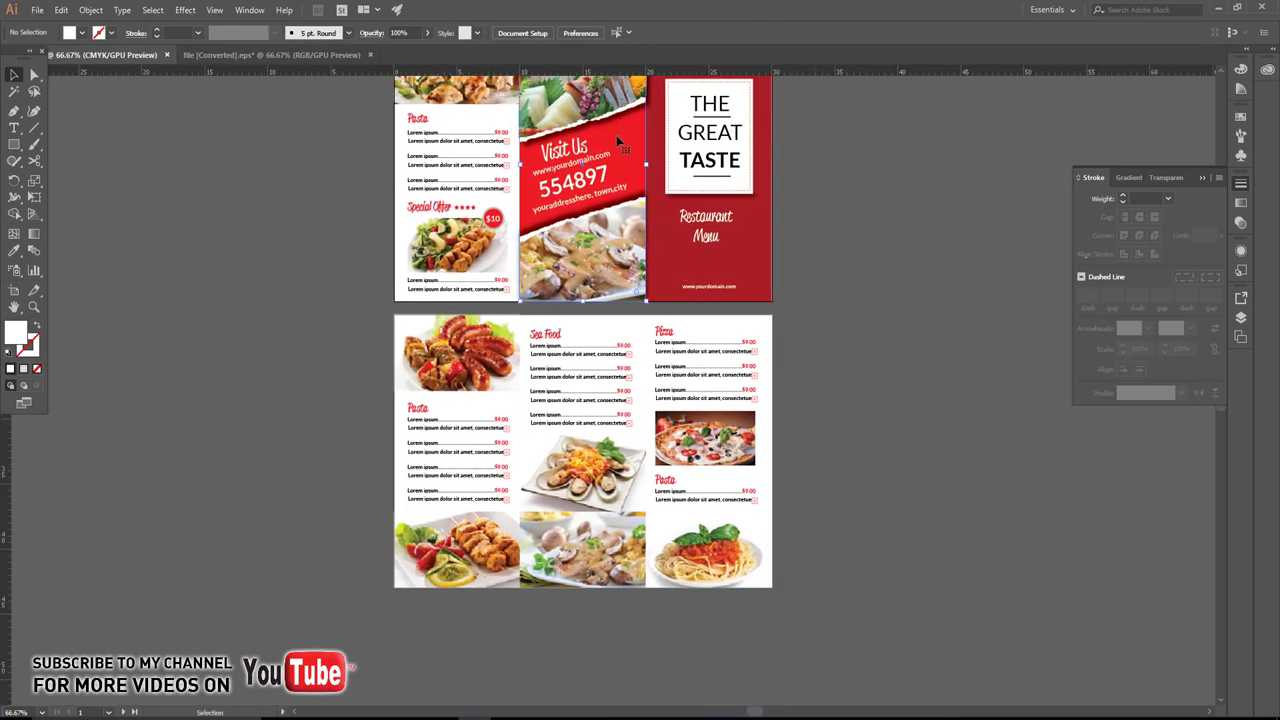
pyautogui.moveTo(616, 135); pyautogui.dragTo(636, 355)
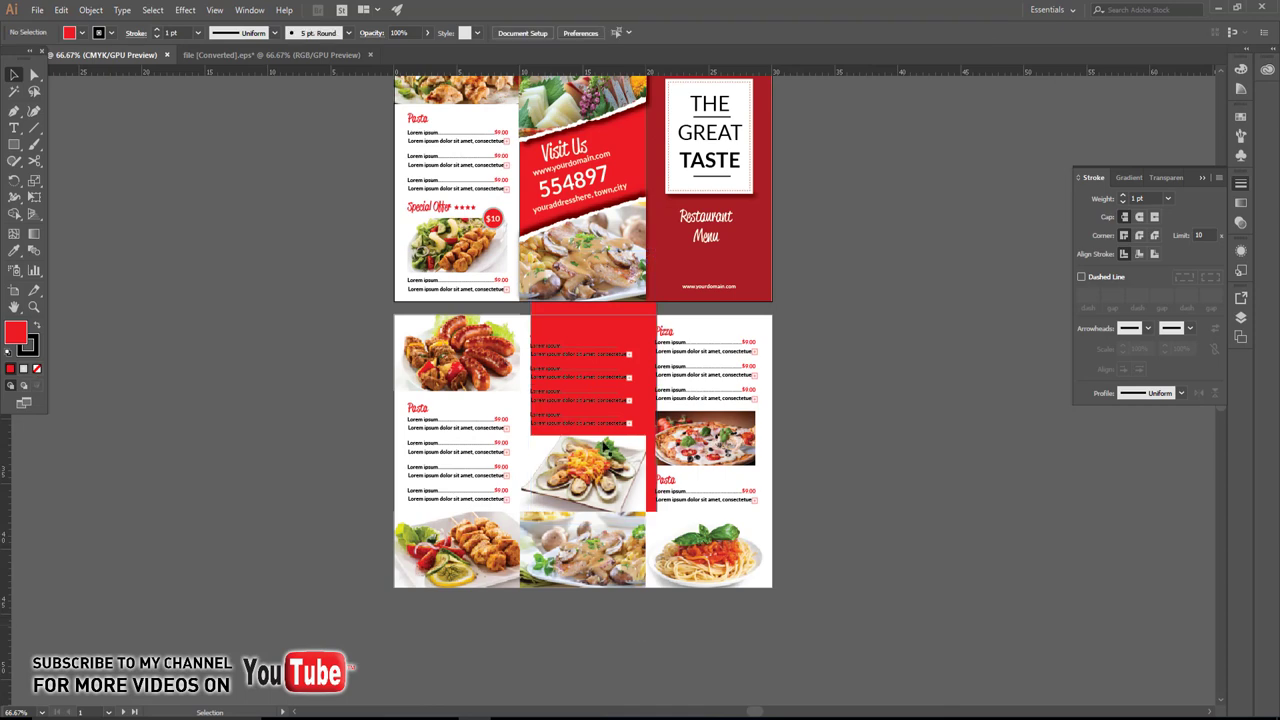
pyautogui.click(614, 343)
pyautogui.click(570, 32)
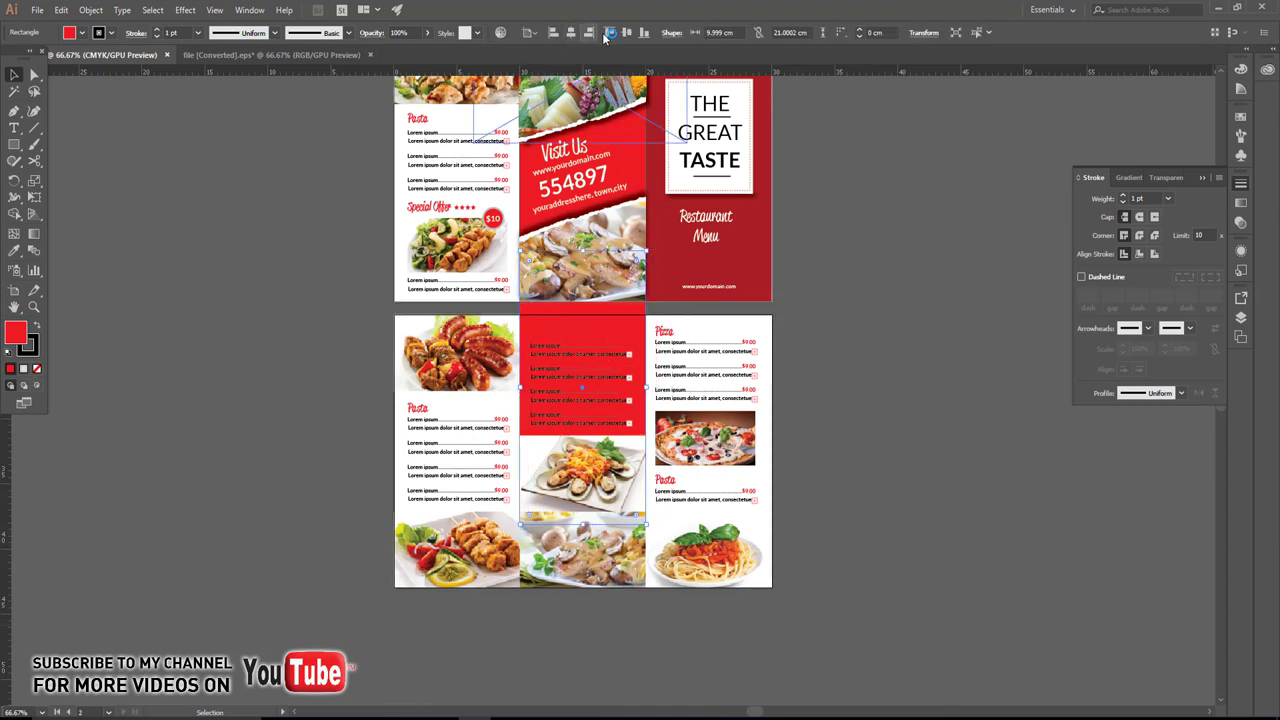
pyautogui.click(609, 32)
pyautogui.click(670, 308)
# Make the Sea Food heading and menu items white.
pyautogui.scroll(1, 659, 469)
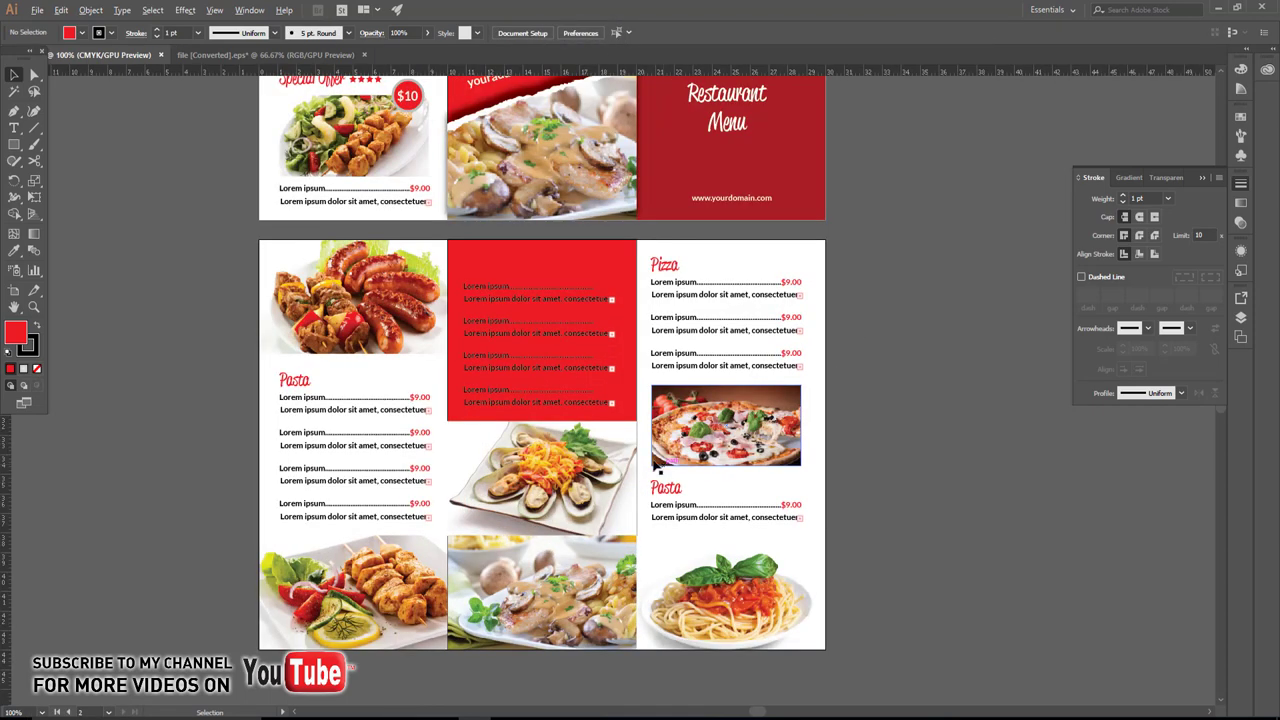
pyautogui.click(557, 400)
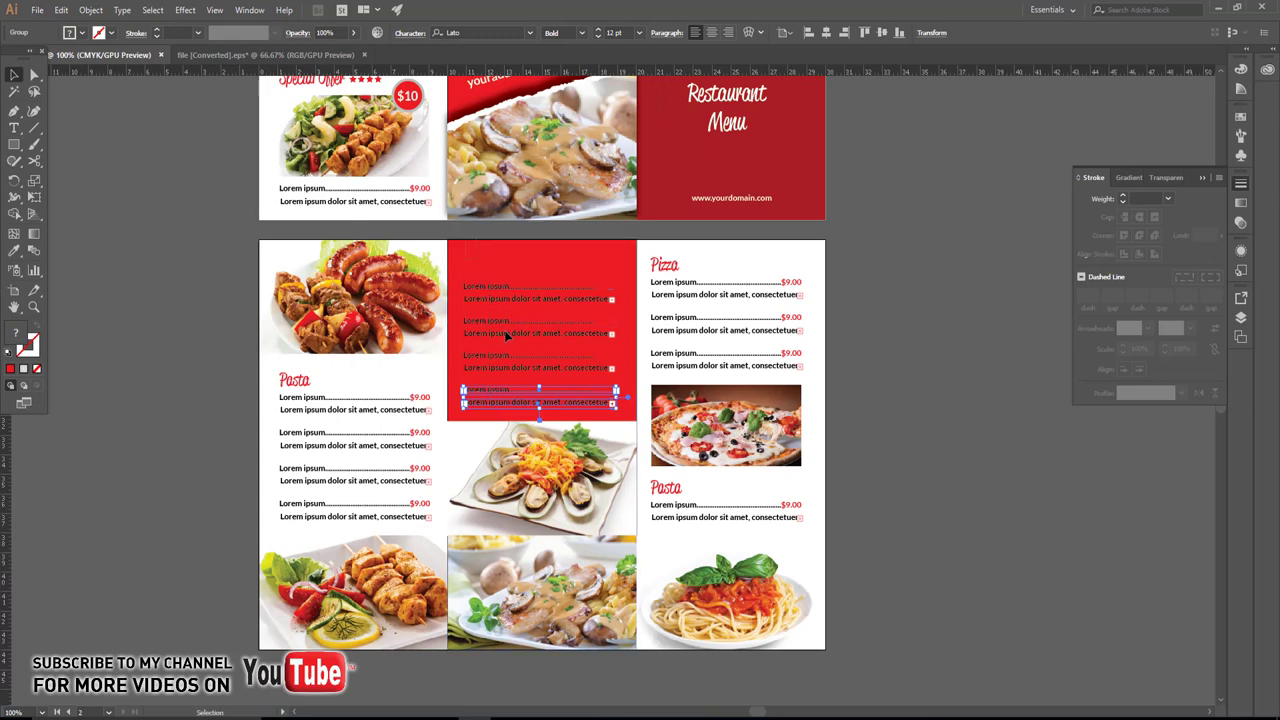
pyautogui.moveTo(561, 411); pyautogui.dragTo(620, 265)
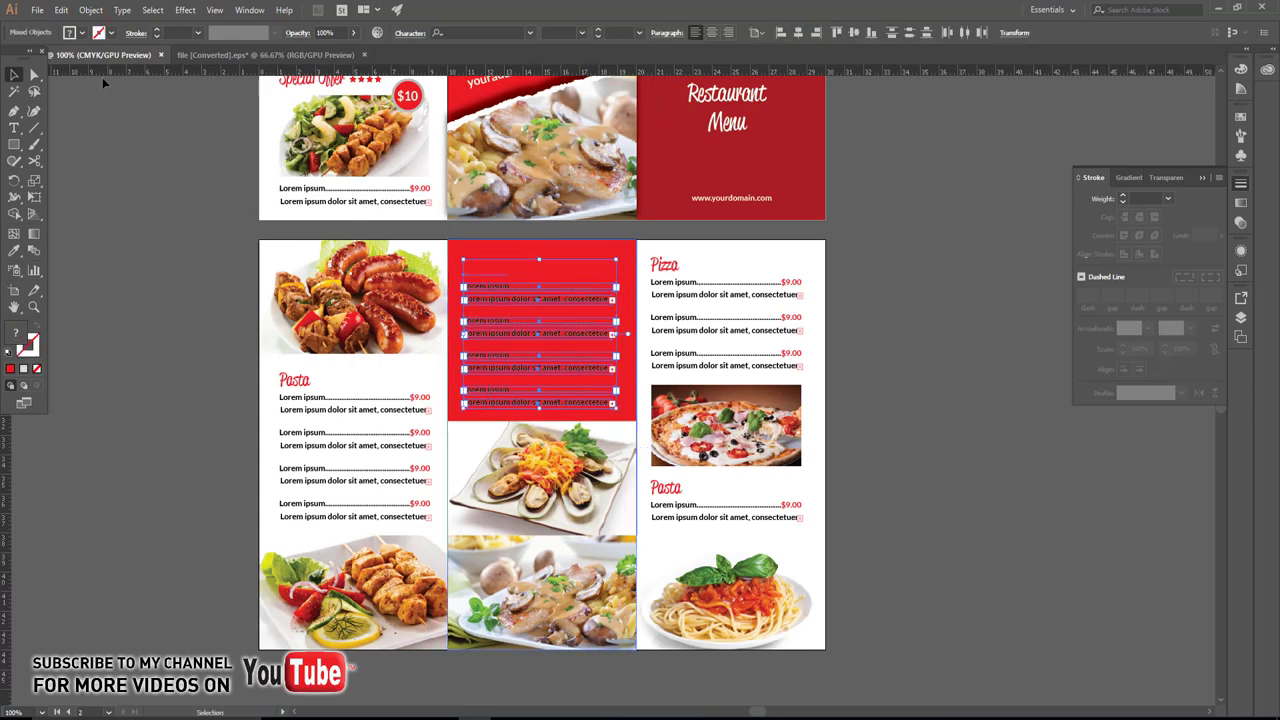
pyautogui.click(82, 32)
pyautogui.click(44, 68)
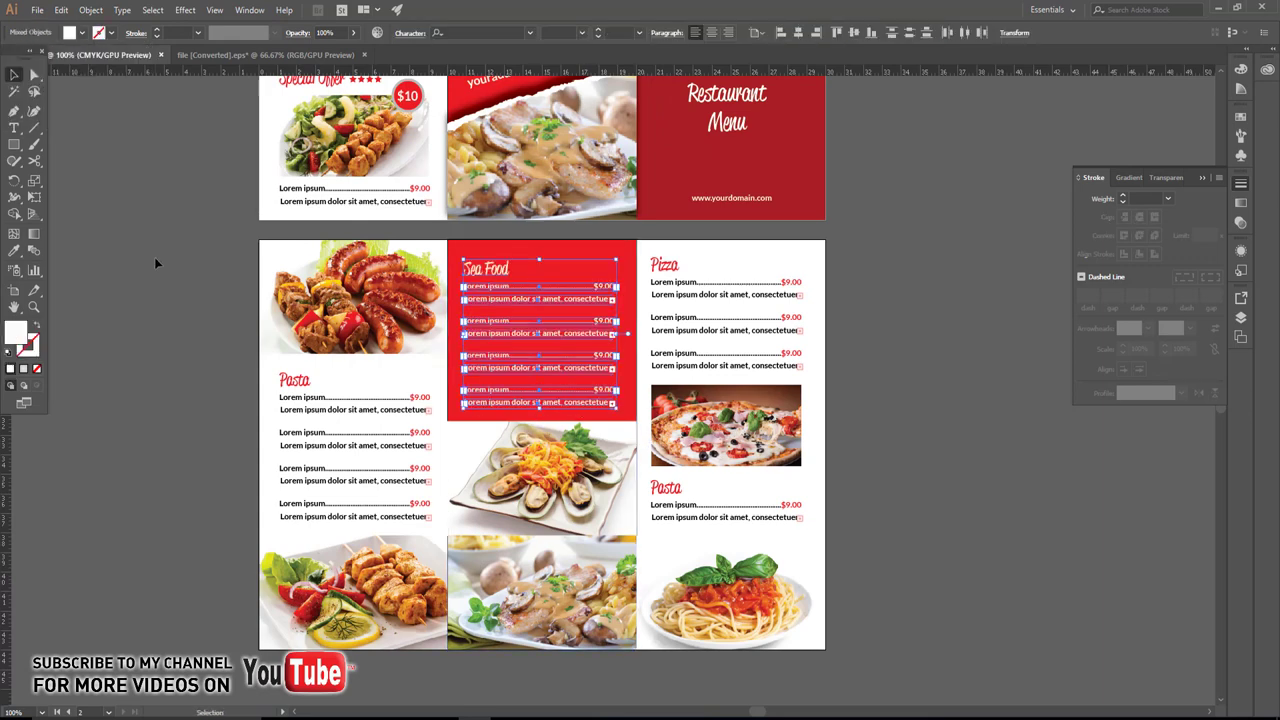
pyautogui.click(154, 257)
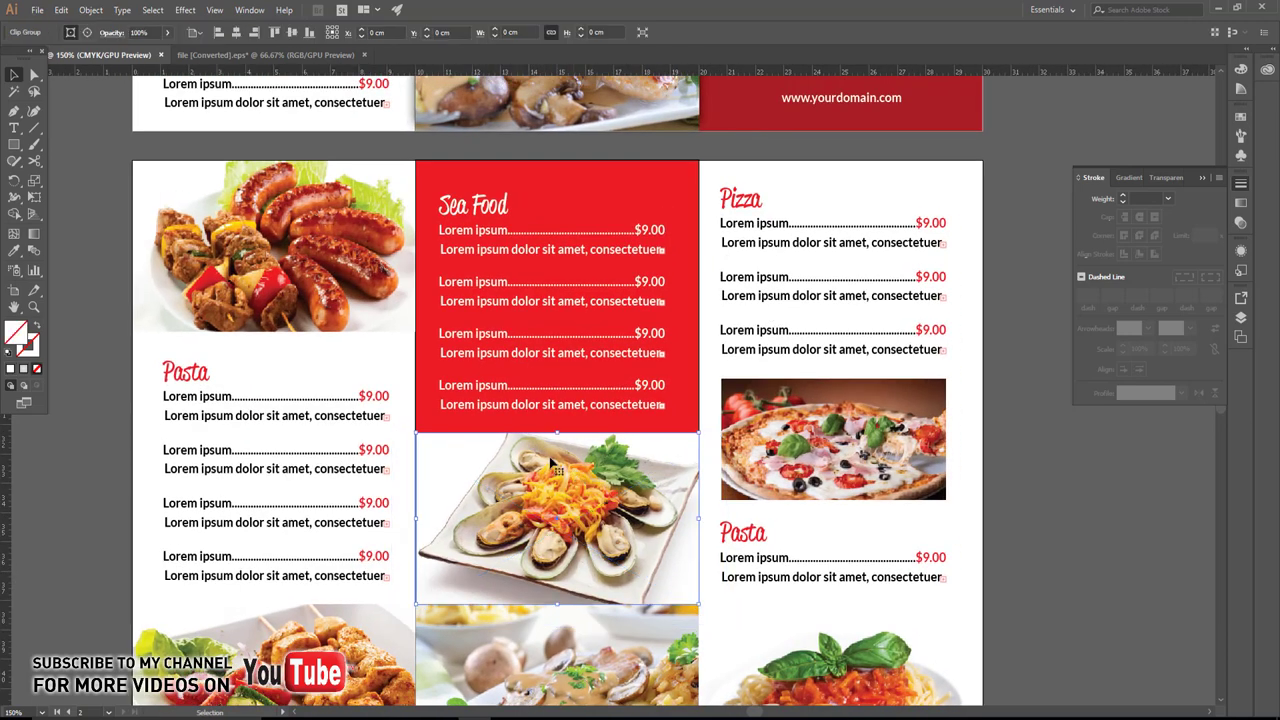
# Align the seafood photo to the top and move the four-line Sea Food list, centred, onto the red panel.
pyautogui.click(270, 32)
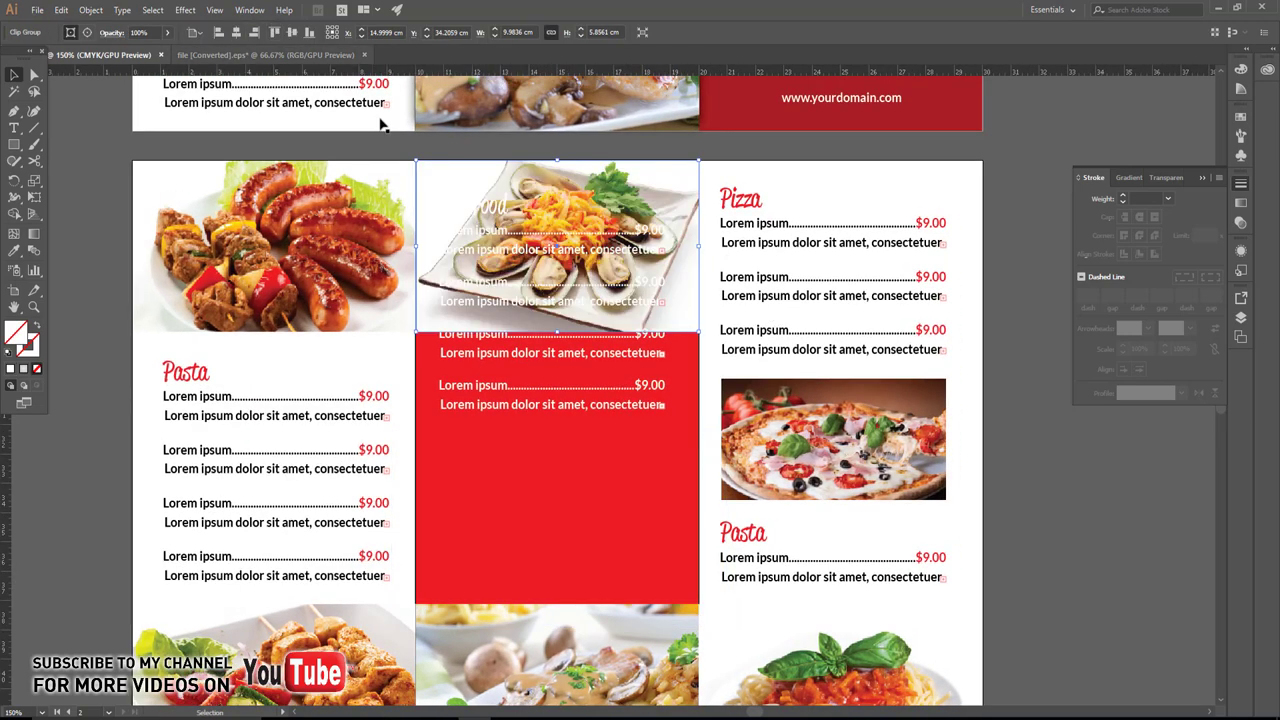
pyautogui.click(493, 218)
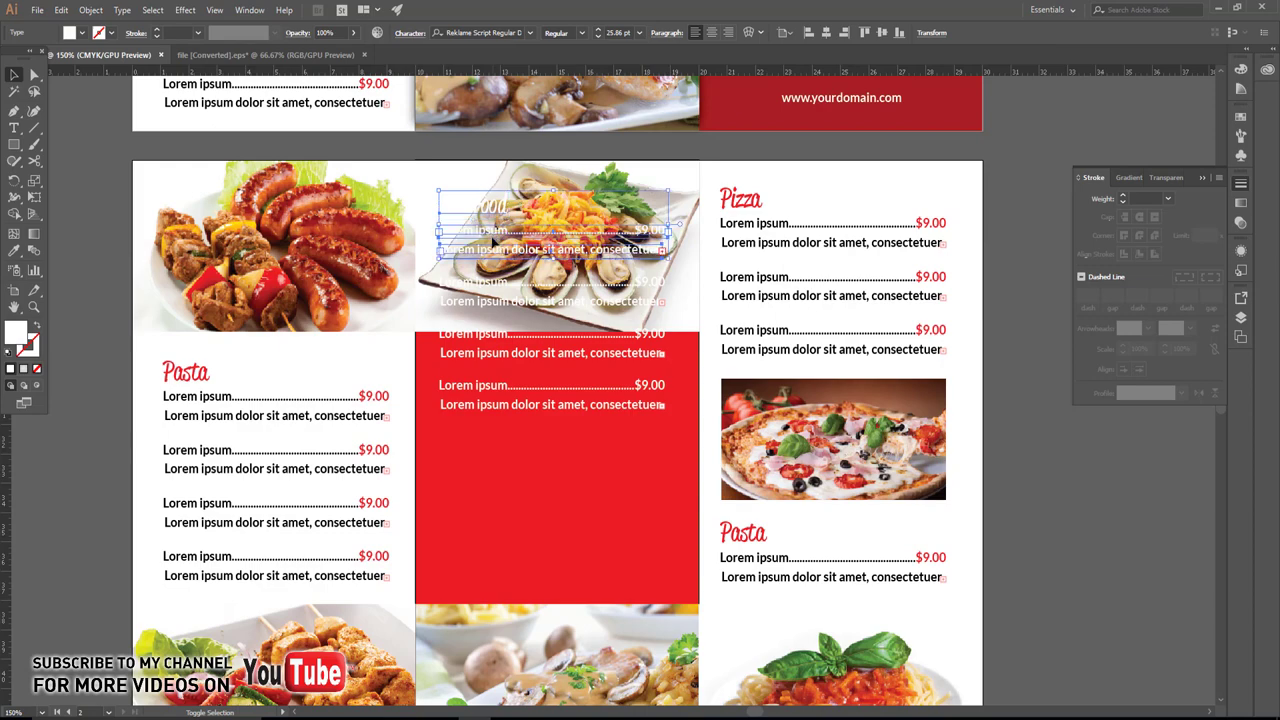
pyautogui.keyDown('shift'); pyautogui.click(491, 285); pyautogui.keyUp('shift')
pyautogui.keyDown('shift'); pyautogui.click(483, 342); pyautogui.keyUp('shift')
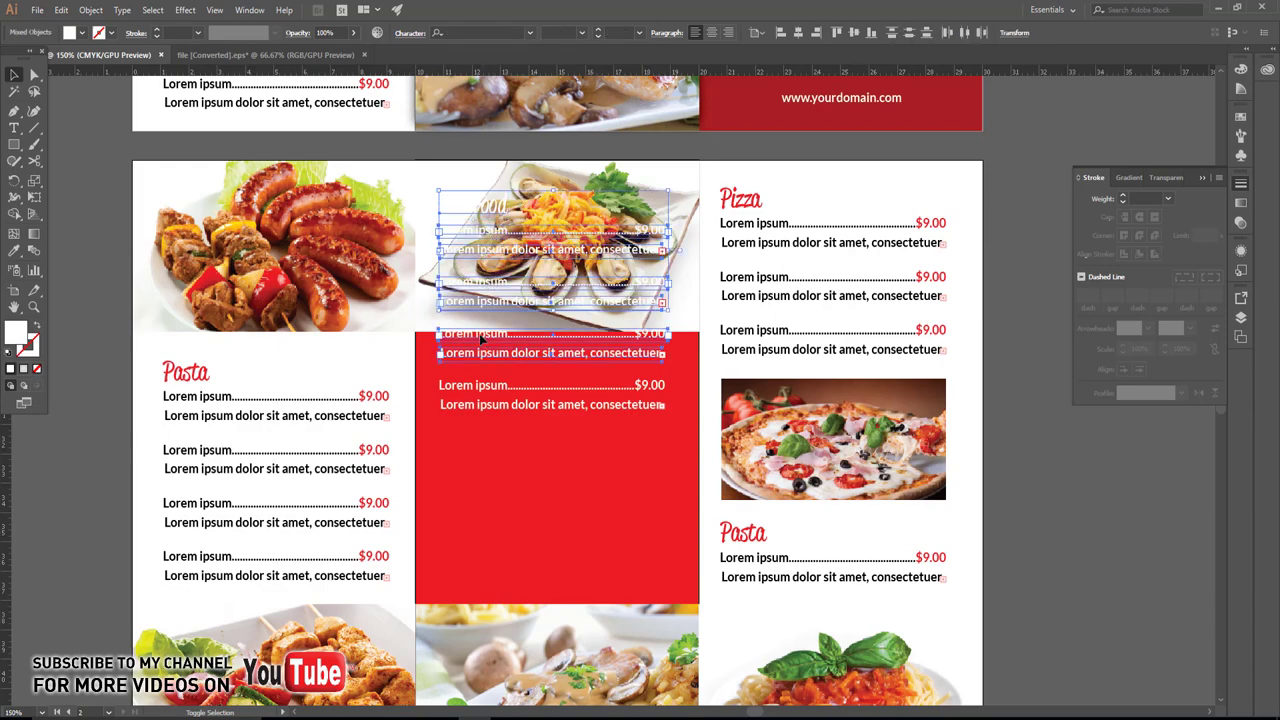
pyautogui.keyDown('shift'); pyautogui.click(486, 388); pyautogui.keyUp('shift')
pyautogui.moveTo(516, 357); pyautogui.dragTo(521, 515)
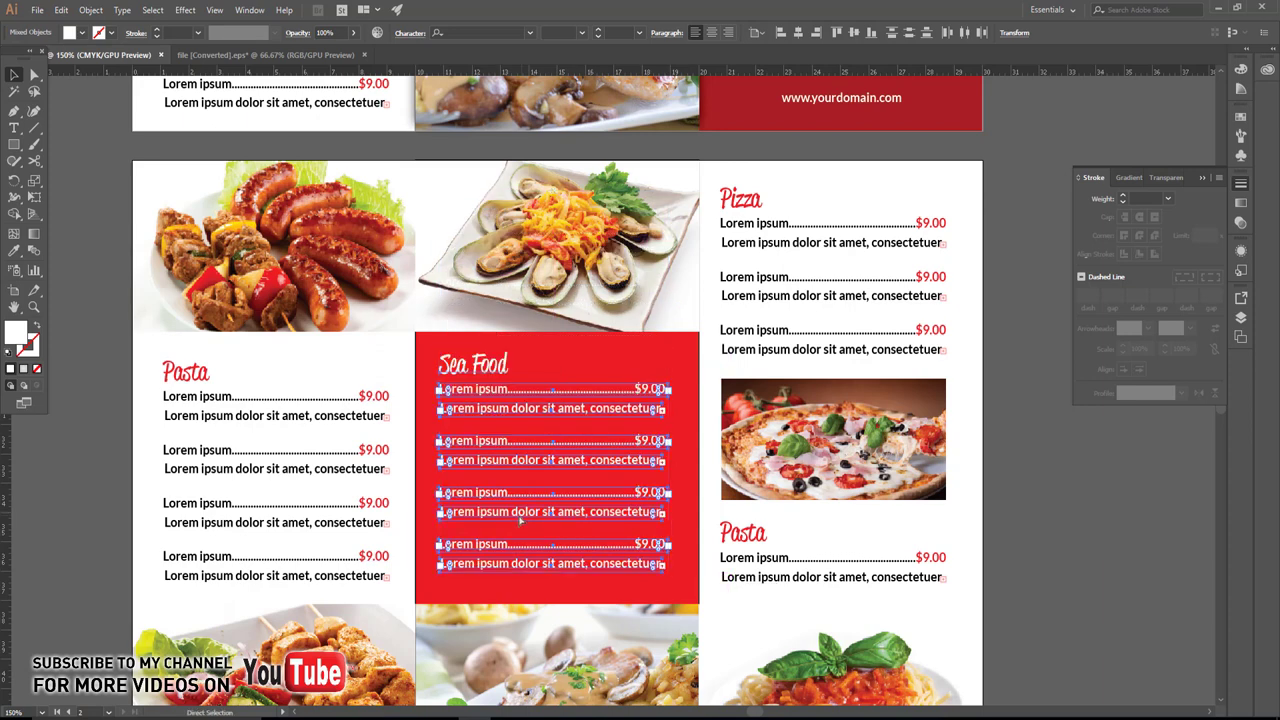
pyautogui.click(832, 514)
pyautogui.click(637, 457)
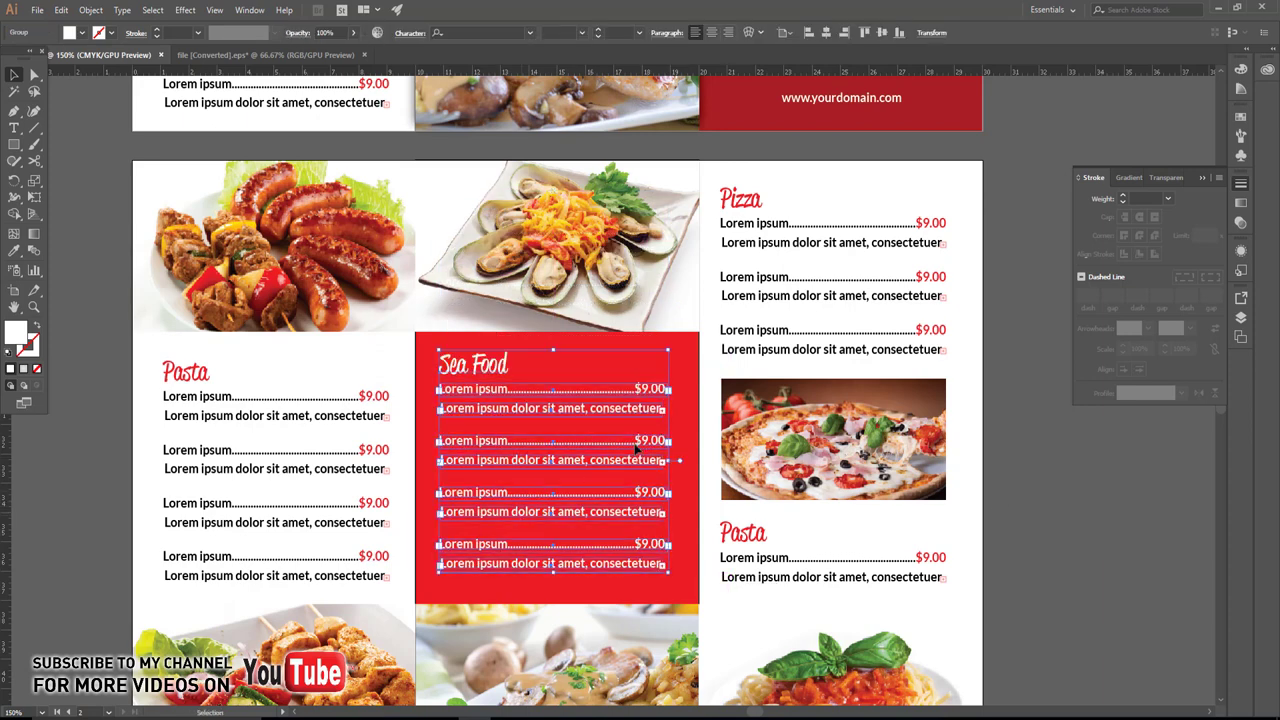
pyautogui.click(830, 33)
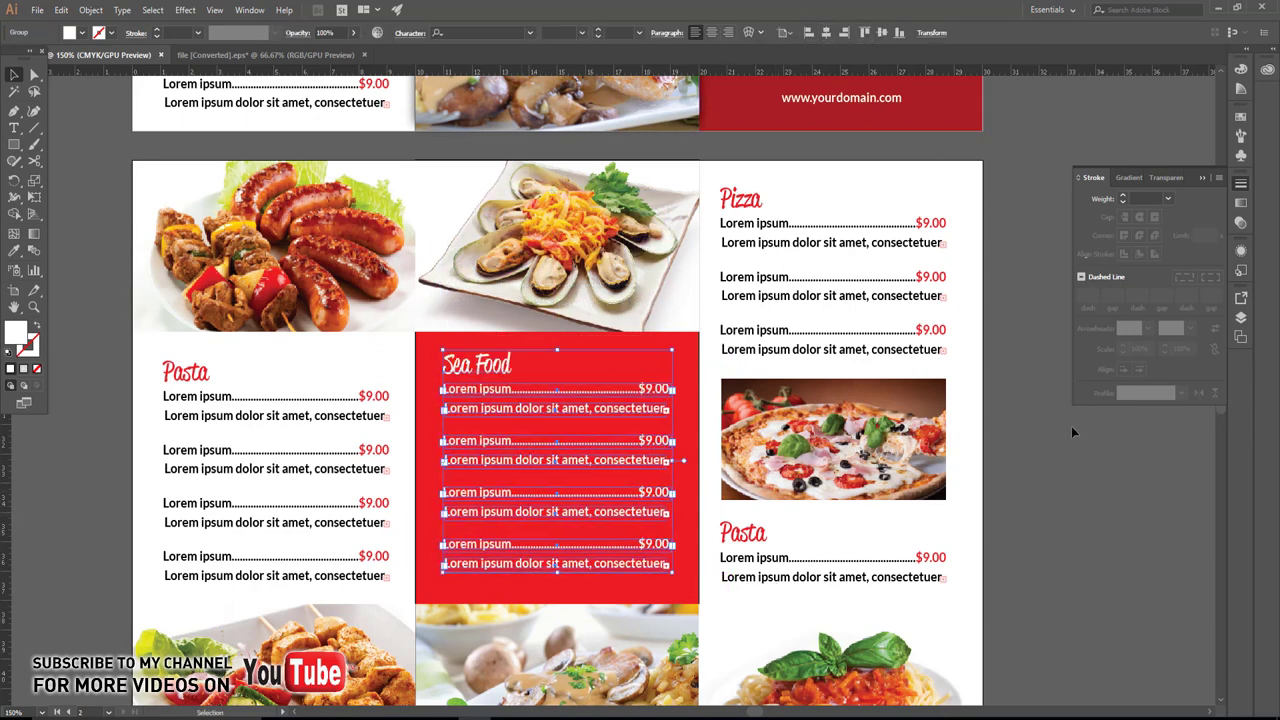
pyautogui.click(977, 509)
pyautogui.keyDown('alt'); pyautogui.scroll(-1, 975, 512); pyautogui.keyUp('alt')
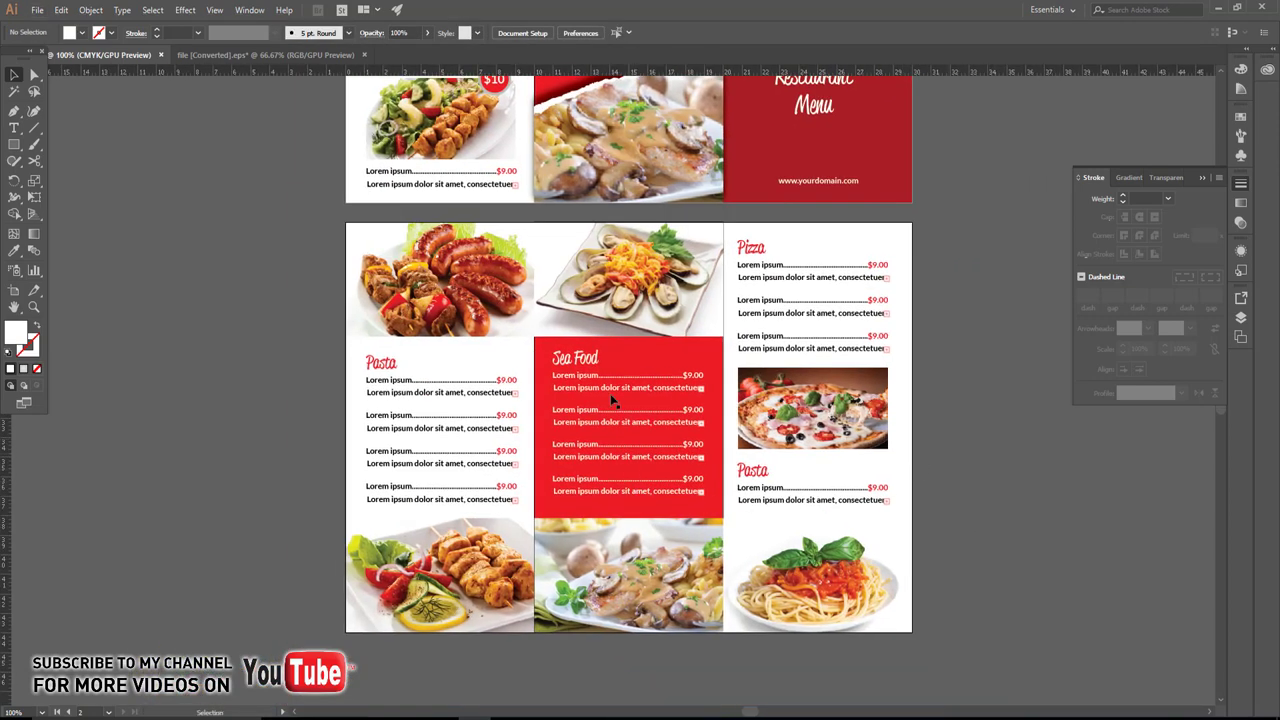
# Set the red Sea Food panel's stroke to None.
pyautogui.click(624, 357)
pyautogui.click(109, 34)
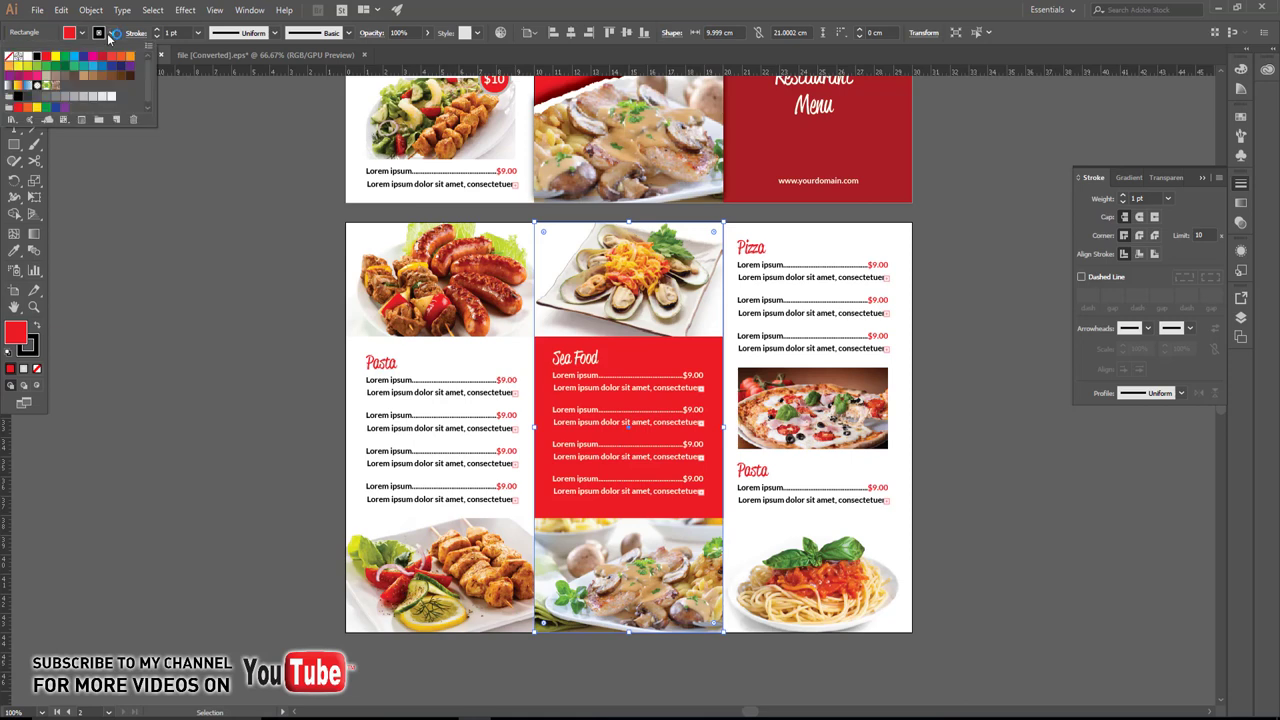
pyautogui.click(8, 58)
pyautogui.click(170, 327)
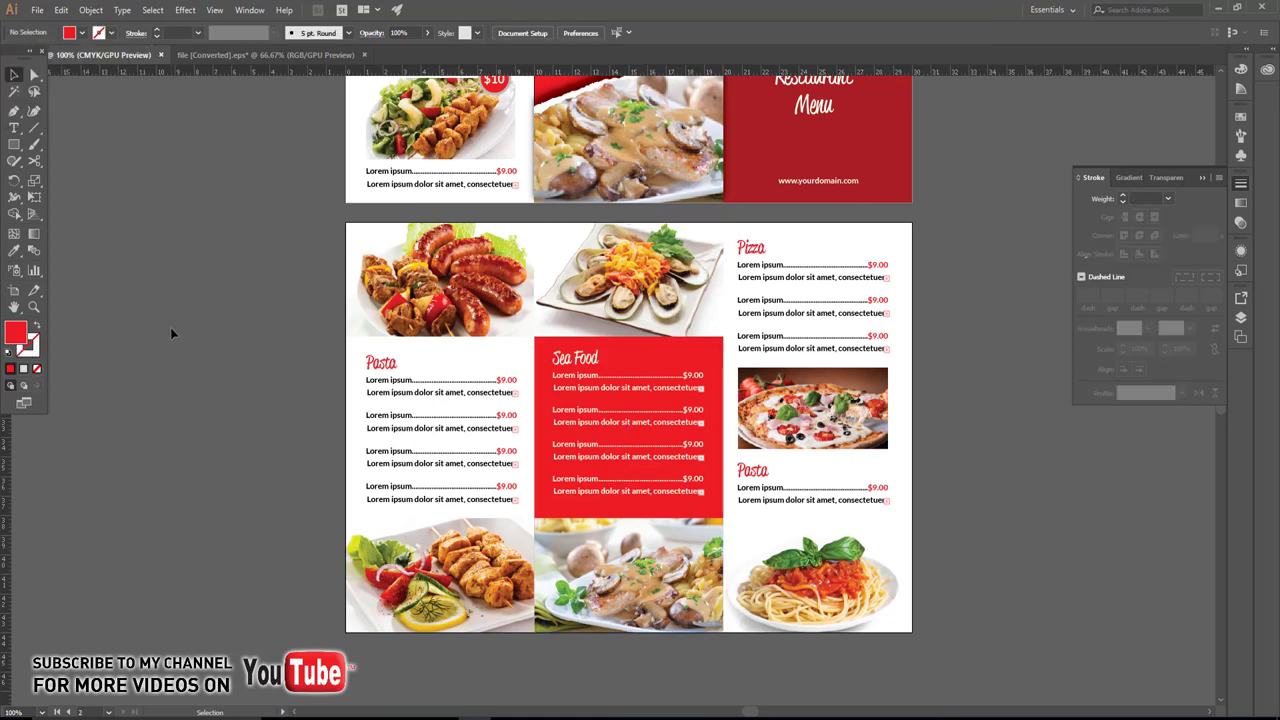
# Zoom out to review both pages of the finished trifold menu.
pyautogui.moveTo(395, 388); pyautogui.dragTo(336, 495)
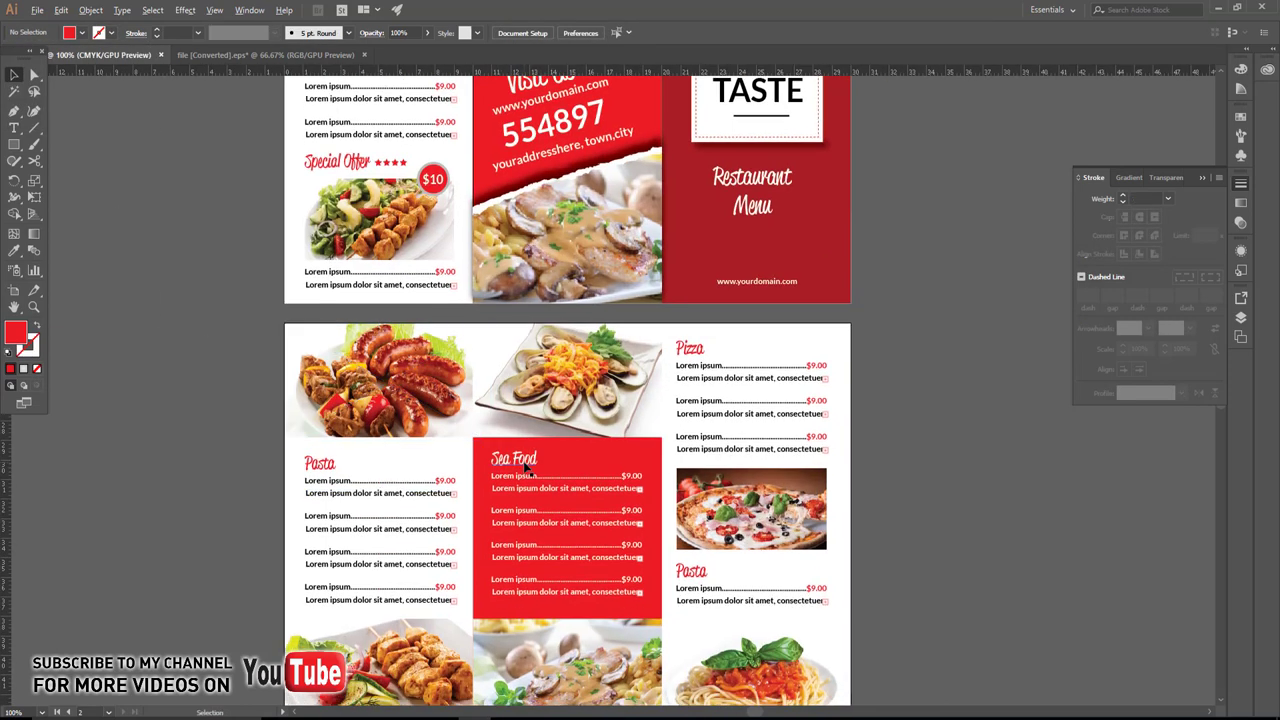
pyautogui.hotkey('ctrl', '-')
pyautogui.moveTo(557, 362)
pyautogui.mouseDown()
pyautogui.moveTo(543, 398)
pyautogui.moveTo(548, 388)
pyautogui.mouseUp()
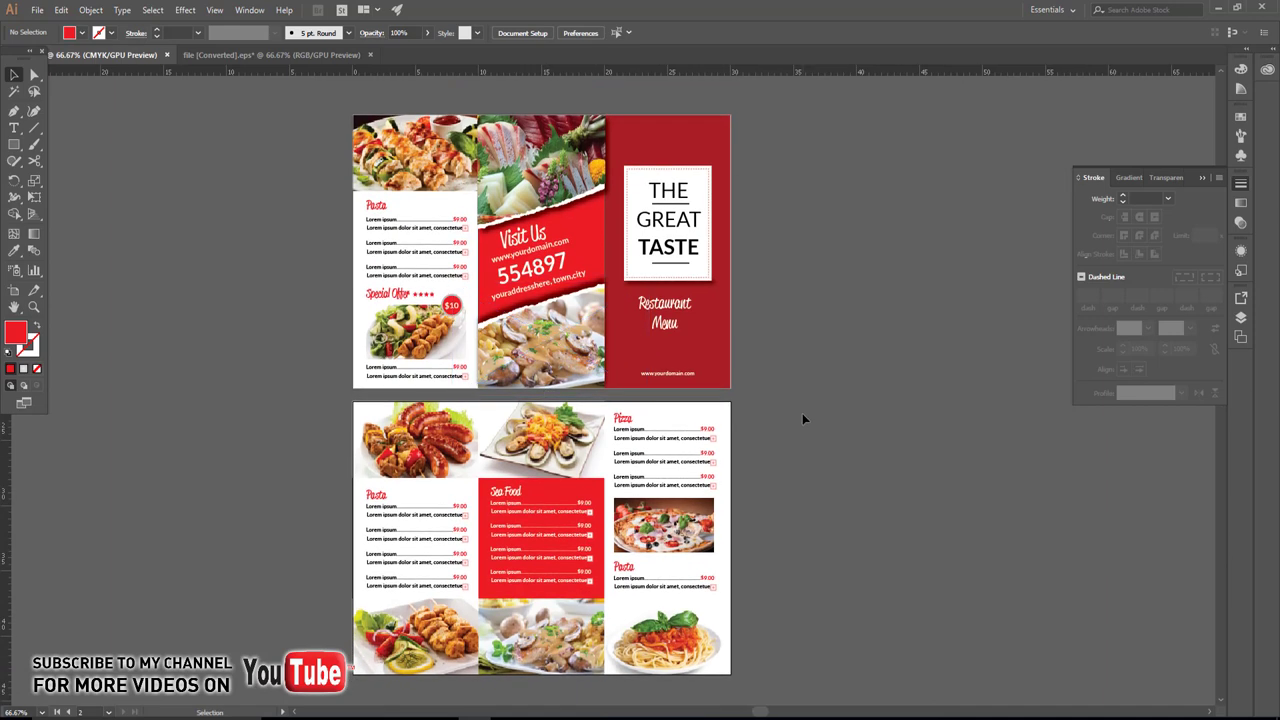
pyautogui.click(628, 716)
pyautogui.click(1251, 668)
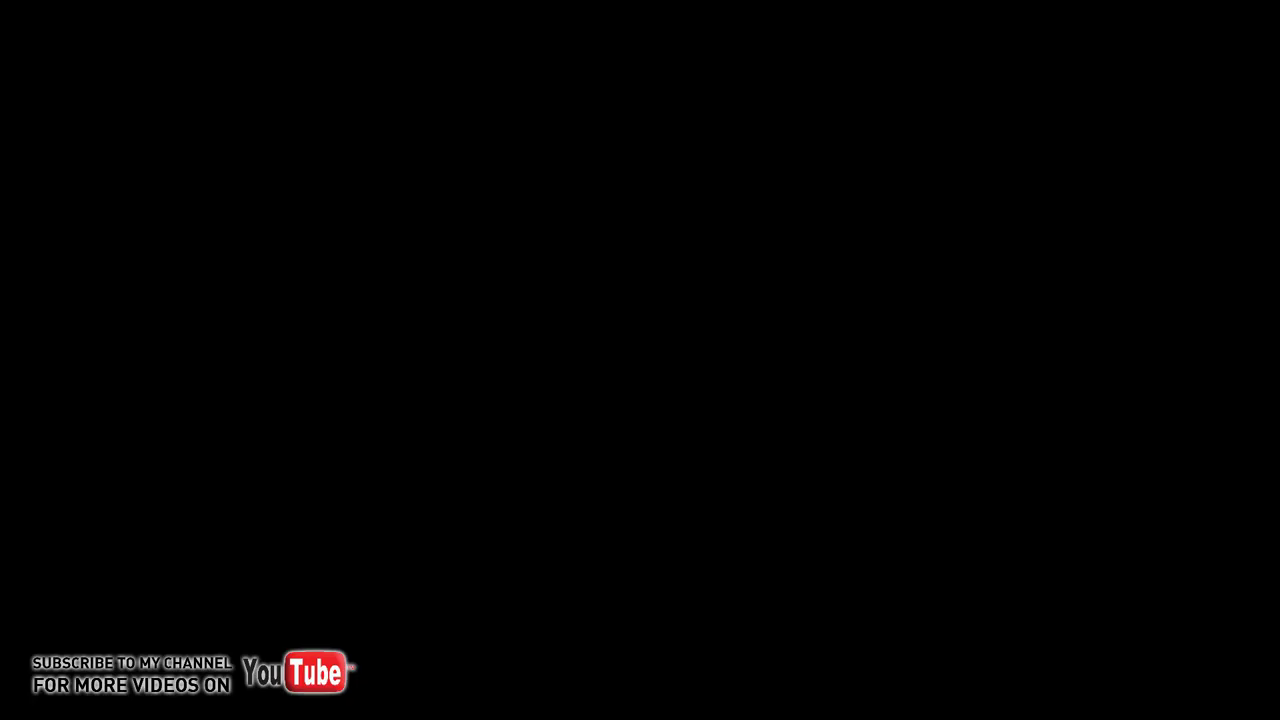